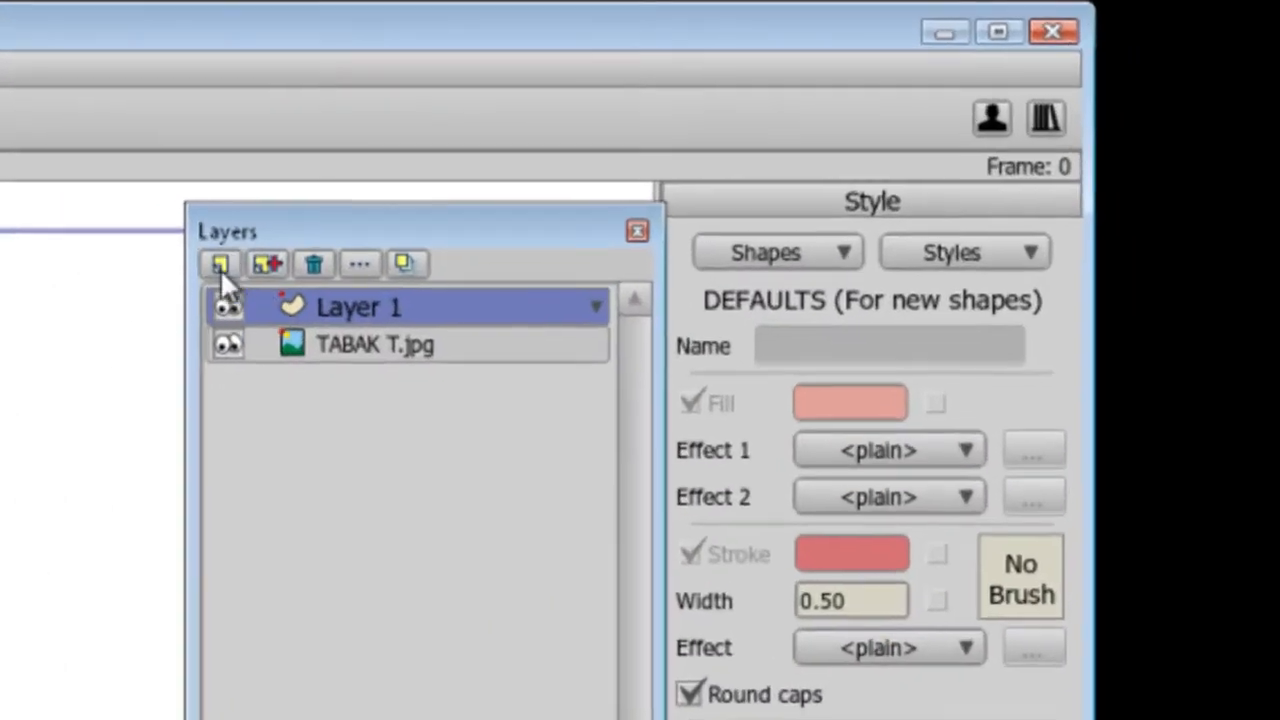
Create a bone layer named TABAK FRONT and nest Layer 1 inside it.
left_click(220, 268)
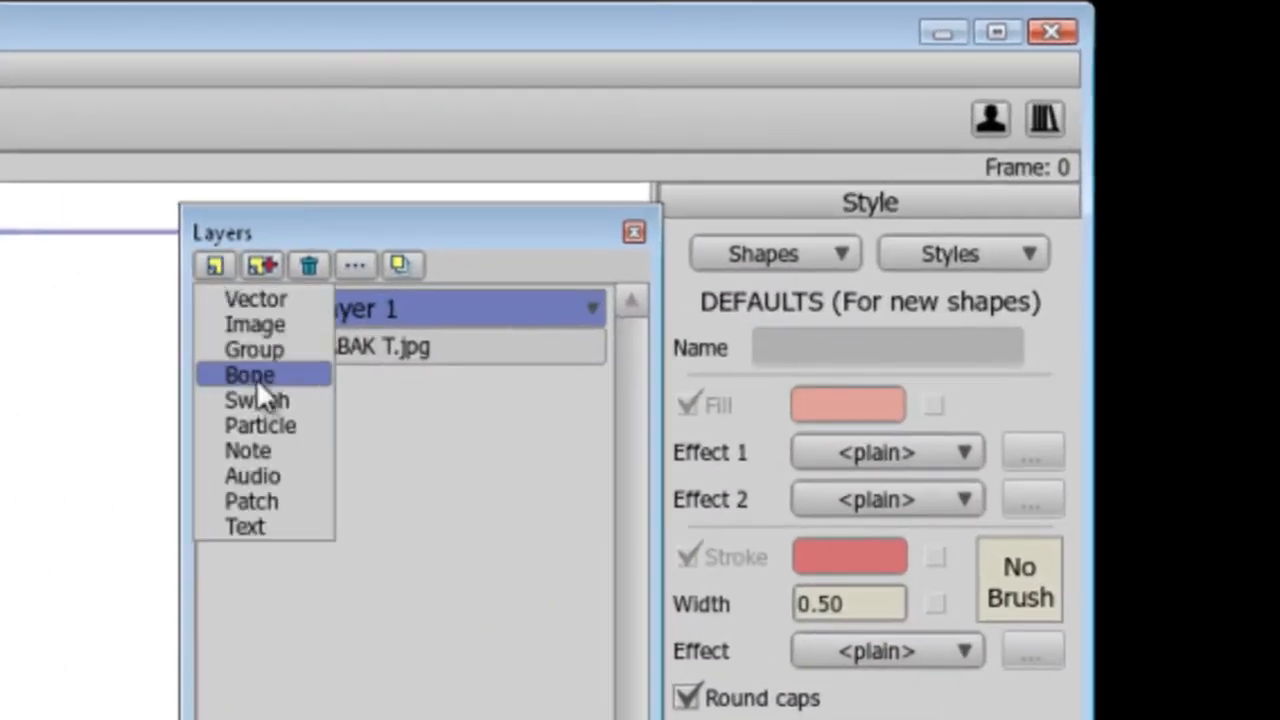
left_click(260, 371)
type("TABAK FR")
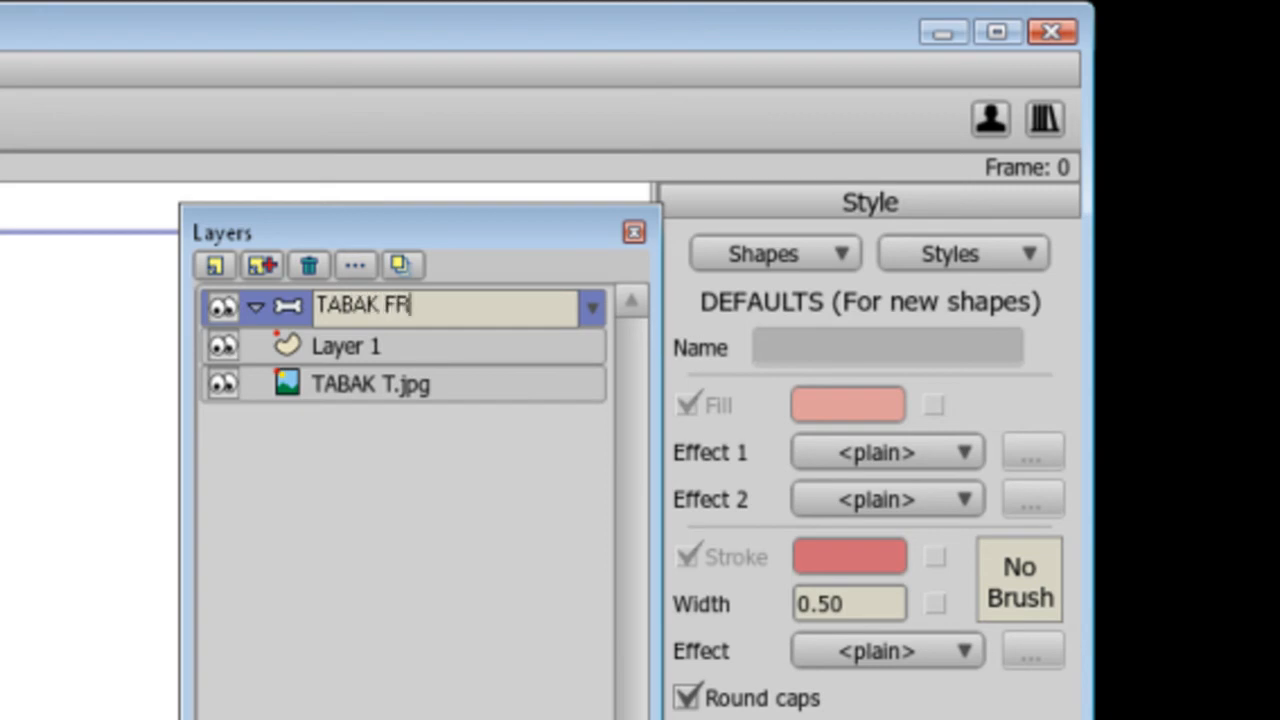
key("Return")
left_click_drag(354, 342, 360, 315)
Create a group layer named FRONT inside TABAK FRONT and nest Layer 1 in it, renamed BASE.
left_click(214, 265)
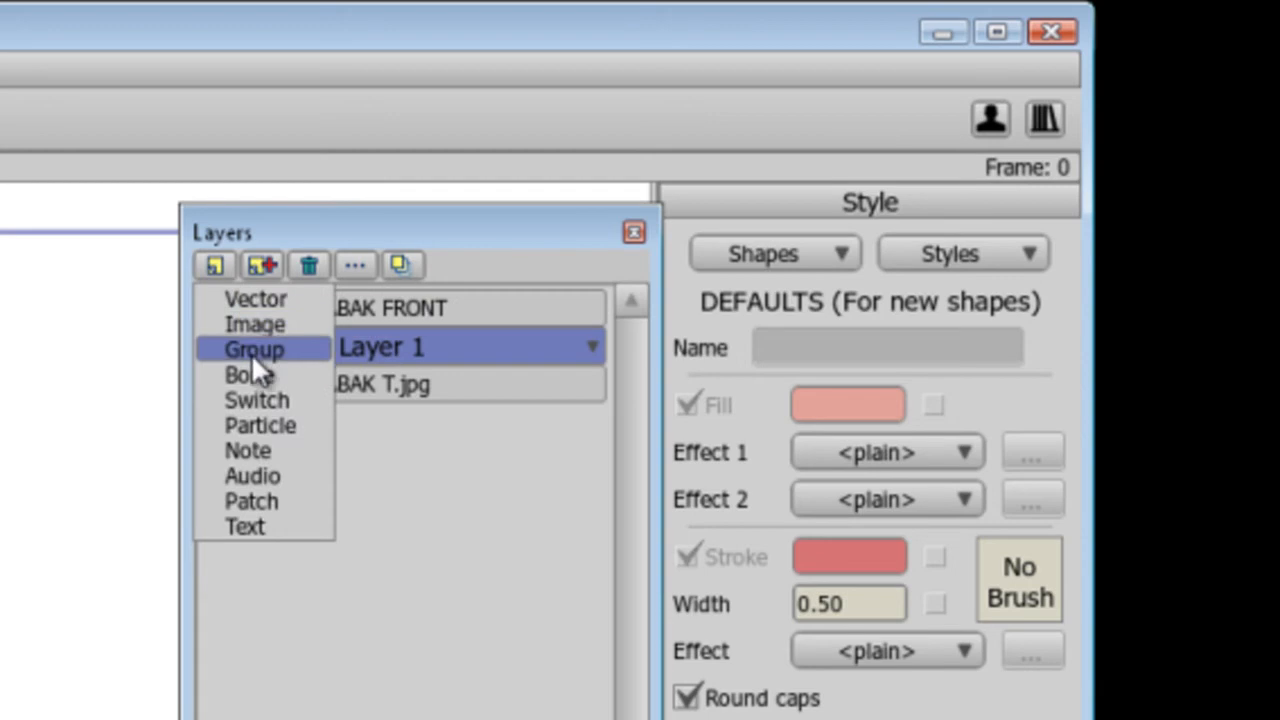
left_click(251, 350)
type("FRONT")
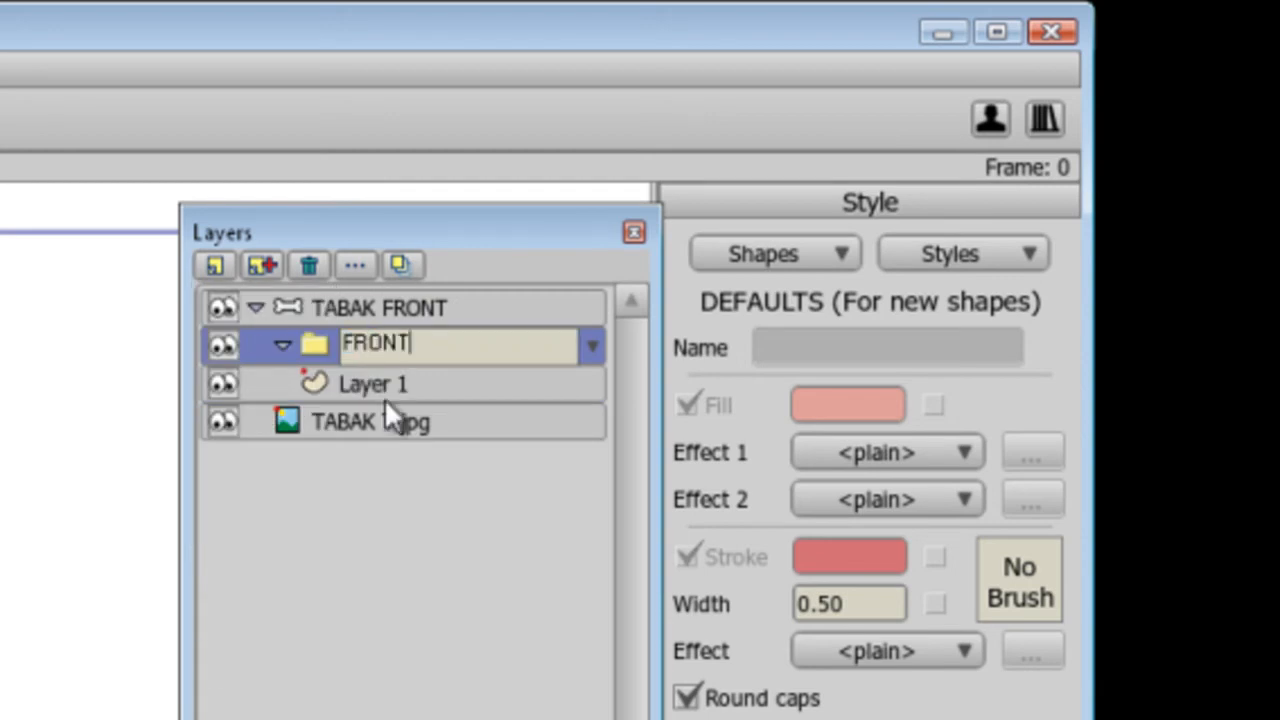
left_click_drag(385, 392, 385, 350)
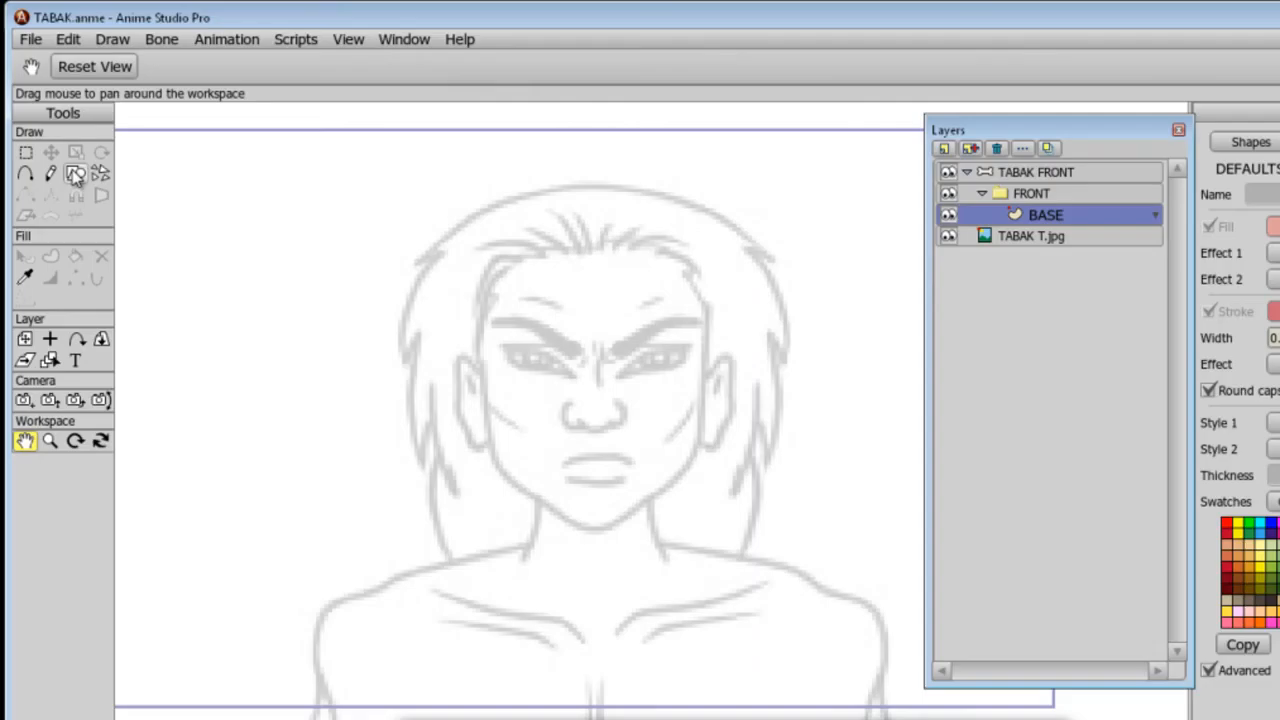
Draw an oval on the BASE layer and position it over the sketched face from hairline to chin.
left_click(75, 174)
left_click_drag(483, 250, 709, 551)
left_click(50, 152)
left_click_drag(700, 498, 689, 463)
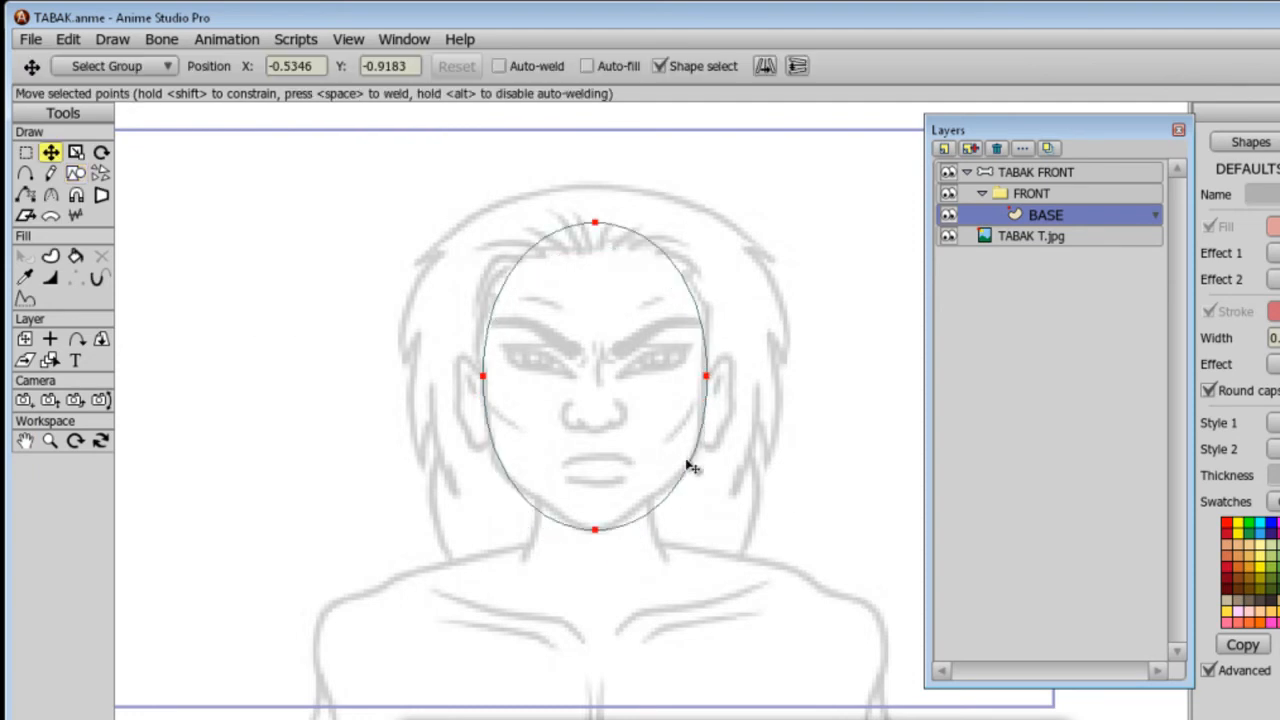
Adjust the oval's curvature at the crown and chin, and move both side points outward to the edges of the sketched face.
left_click(25, 152)
key("c")
left_click_drag(595, 221, 858, 341)
left_click_drag(580, 539, 412, 532)
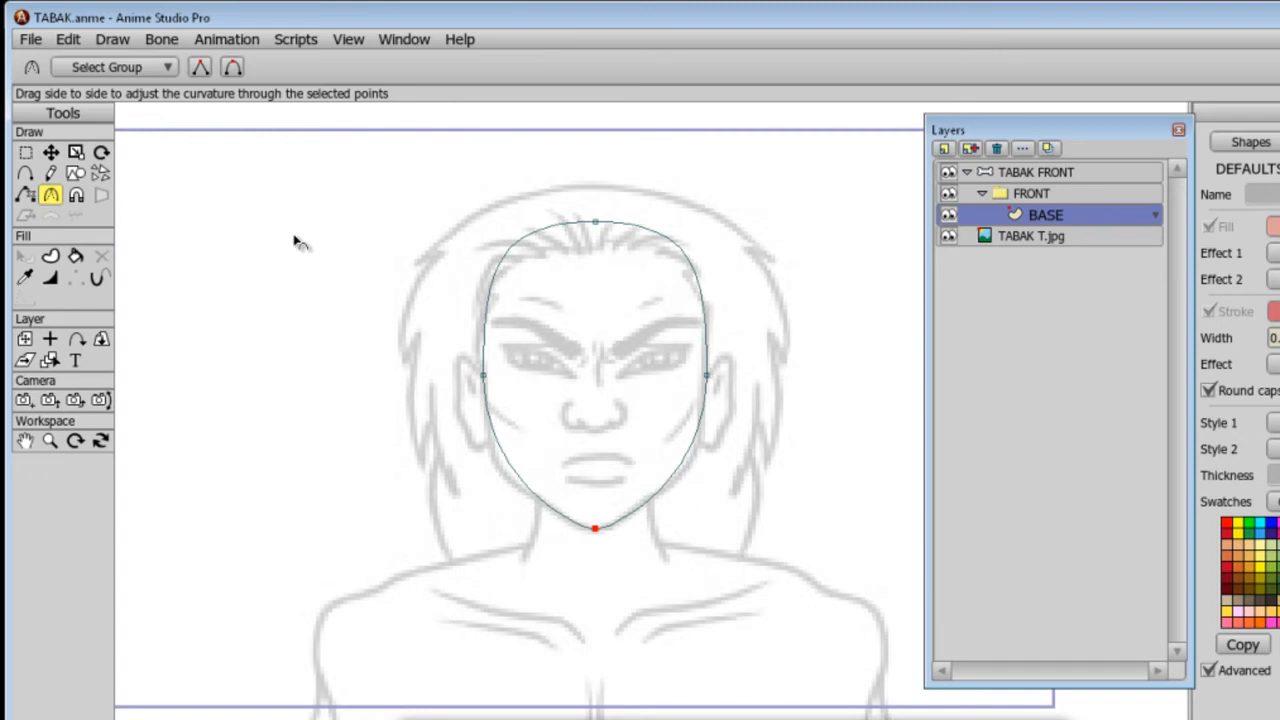
left_click(50, 152)
left_click_drag(484, 375, 480, 374)
left_click_drag(706, 375, 713, 375)
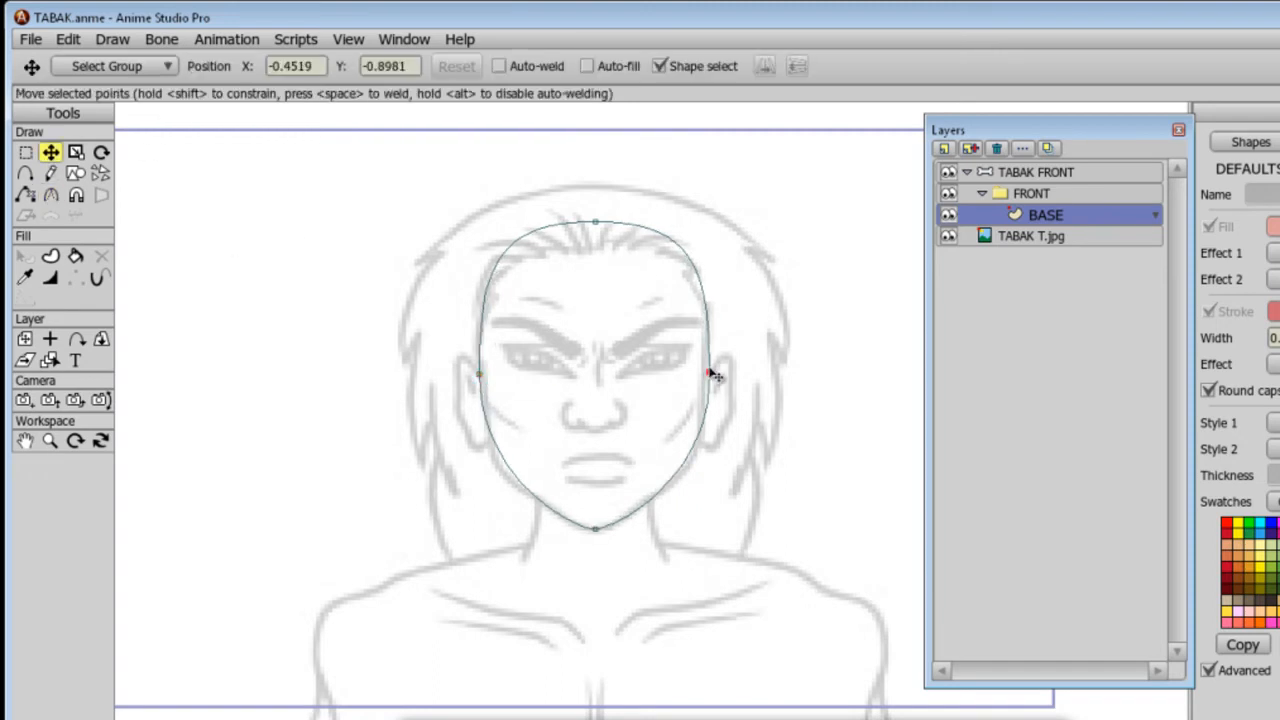
Raise the crown point slightly and broaden its curve so the head outline gets squarer across the top.
key("c")
key("t")
left_click_drag(596, 222, 690, 228)
key("c")
key("t")
left_click(481, 376)
Split the whole head outline by inserting 2 points into each curve segment.
key("g")
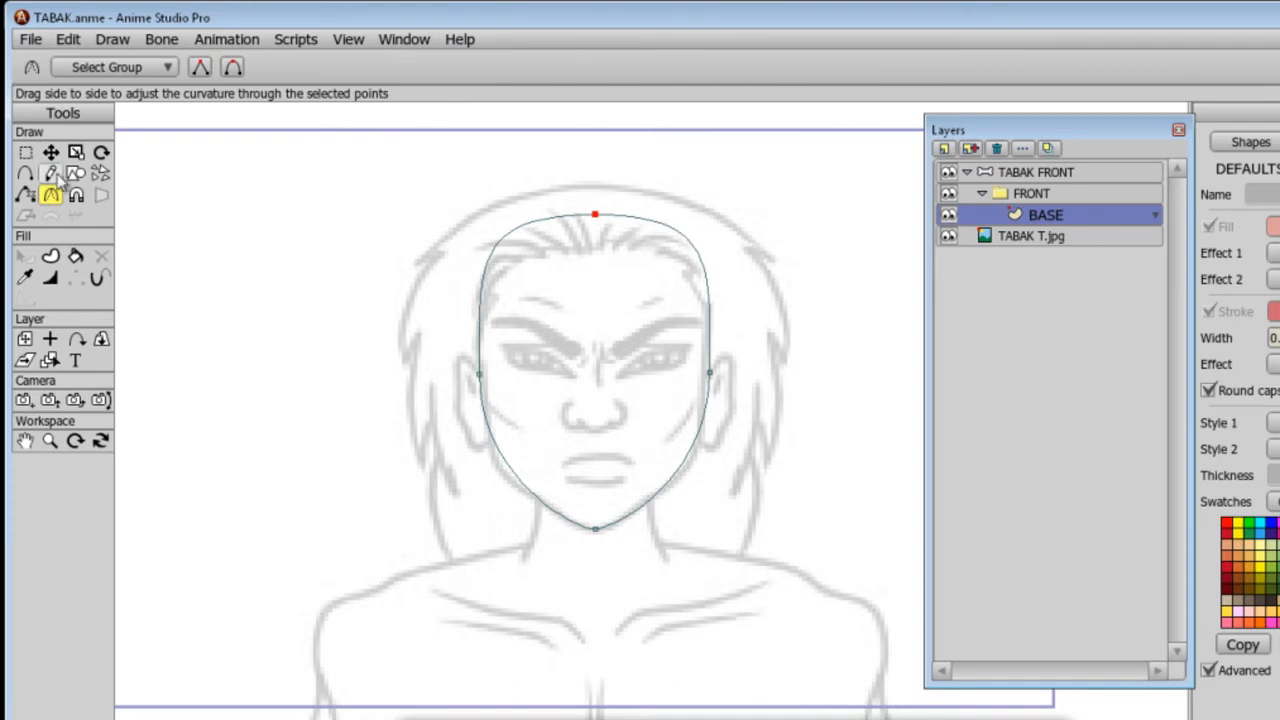
key("ctrl+a")
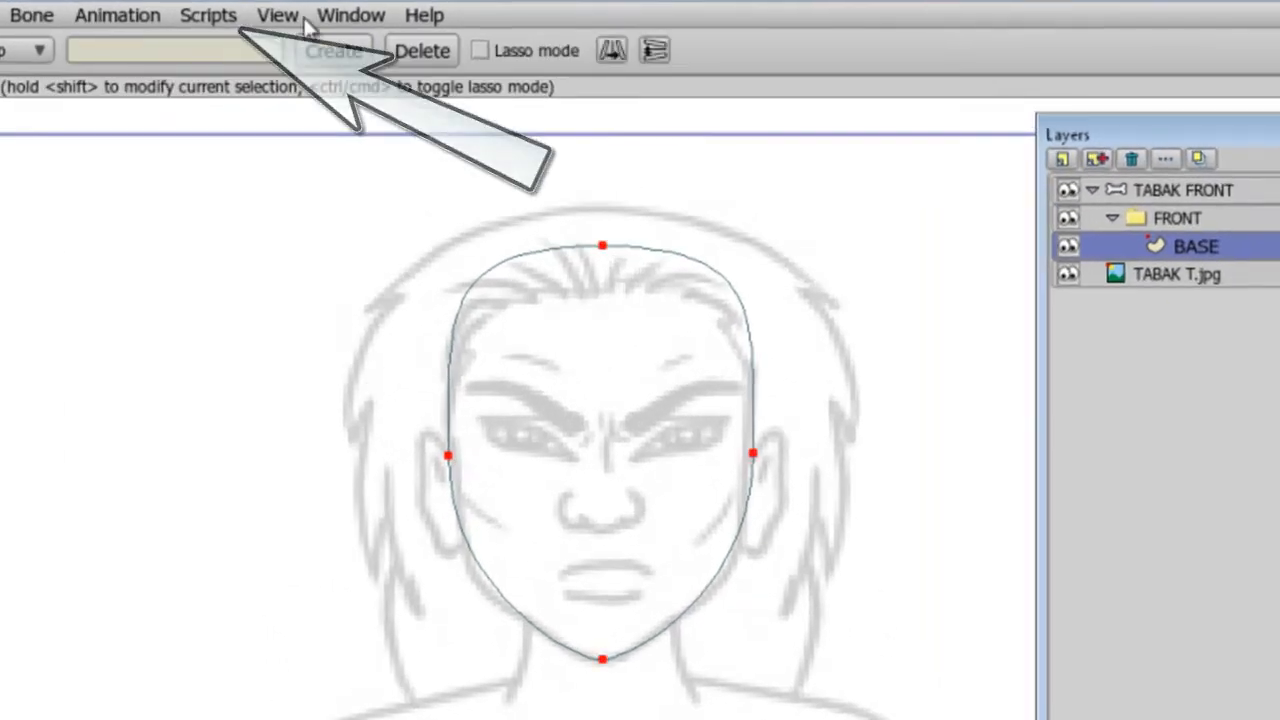
left_click(208, 15)
mouse_move(420, 90)
left_click(510, 180)
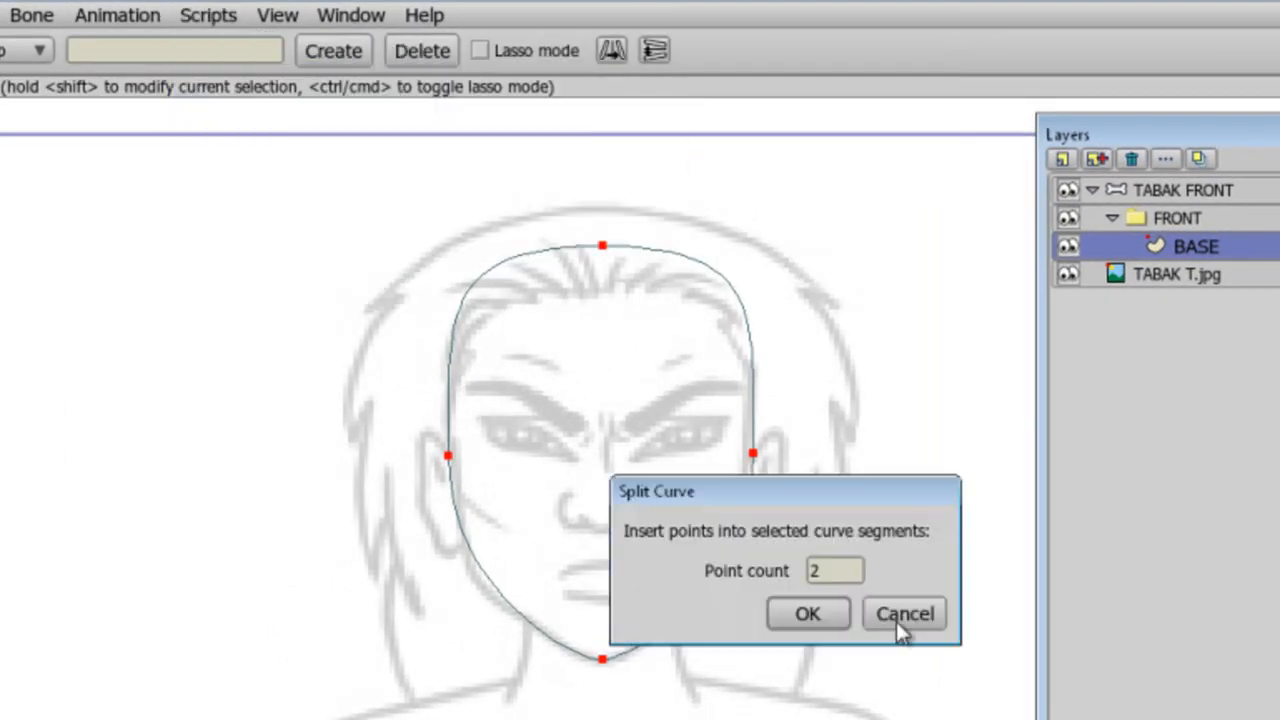
left_click(808, 613)
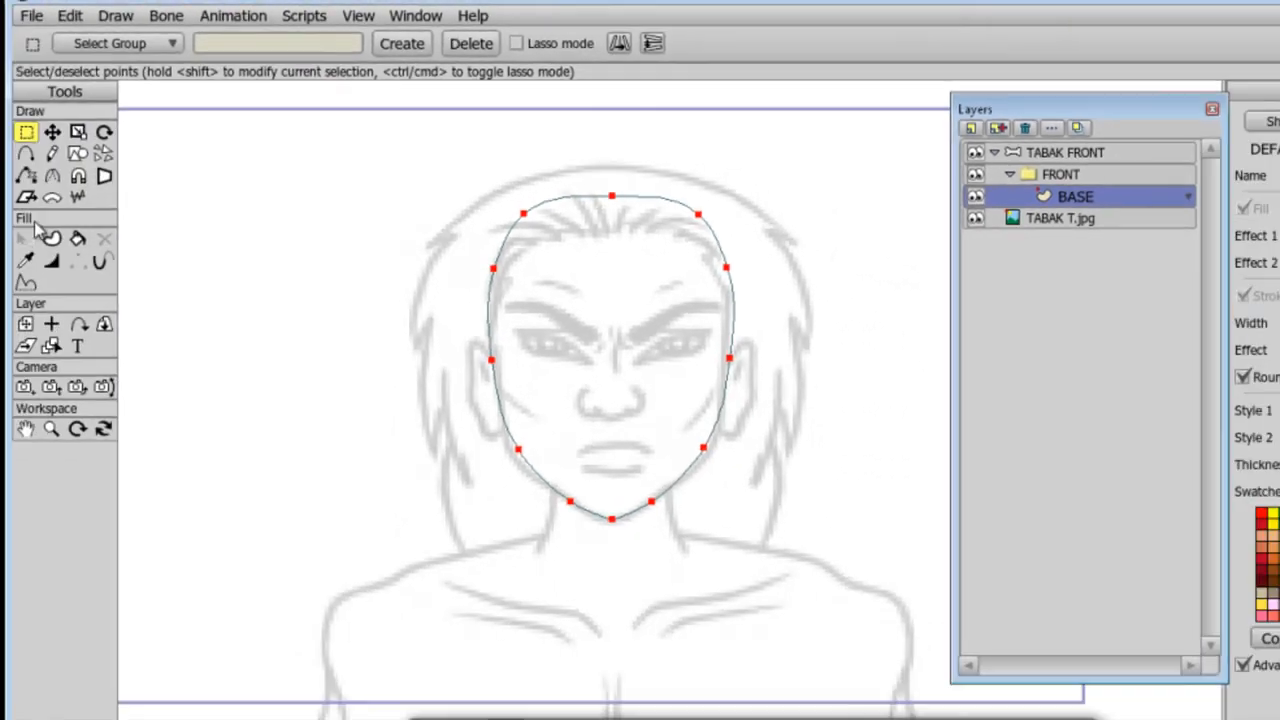
Add extra points along both sides of the chin, jaw and cheeks of the head outline.
key("a")
left_click(588, 509)
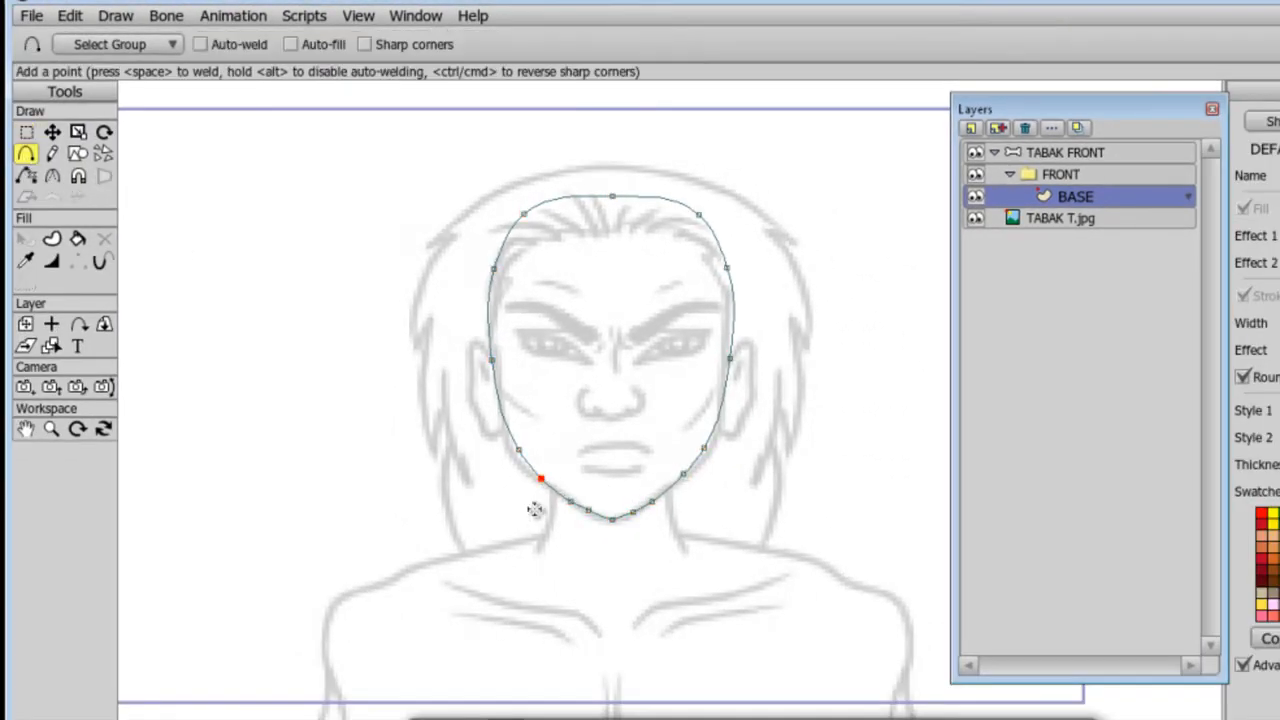
left_click(500, 395)
left_click(725, 394)
Move the chin and jaw points on both sides of the outline to match the sketched jawline.
scroll(269, 297, "up", 3)
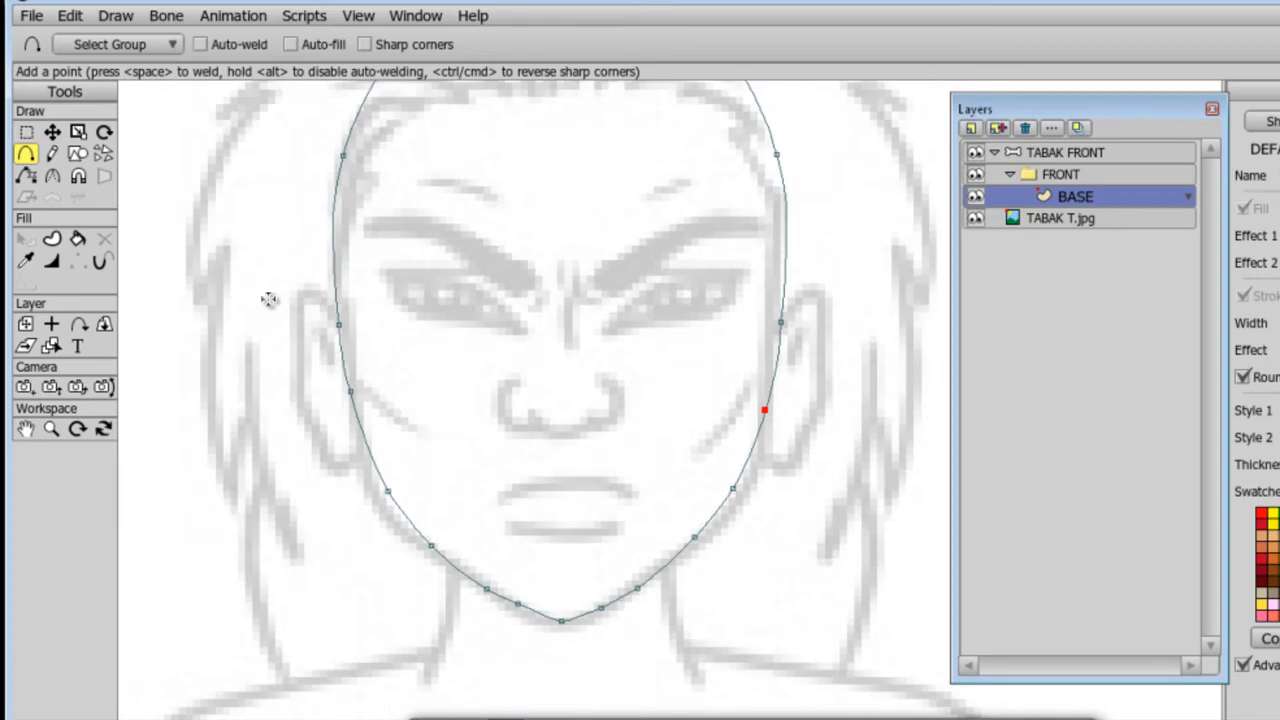
left_click(52, 133)
left_click(520, 608)
left_click_drag(600, 610, 600, 611)
left_click_drag(637, 588, 641, 578)
left_click_drag(694, 537, 707, 533)
left_click_drag(733, 488, 742, 496)
left_click_drag(388, 491, 375, 495)
left_click_drag(432, 548, 416, 541)
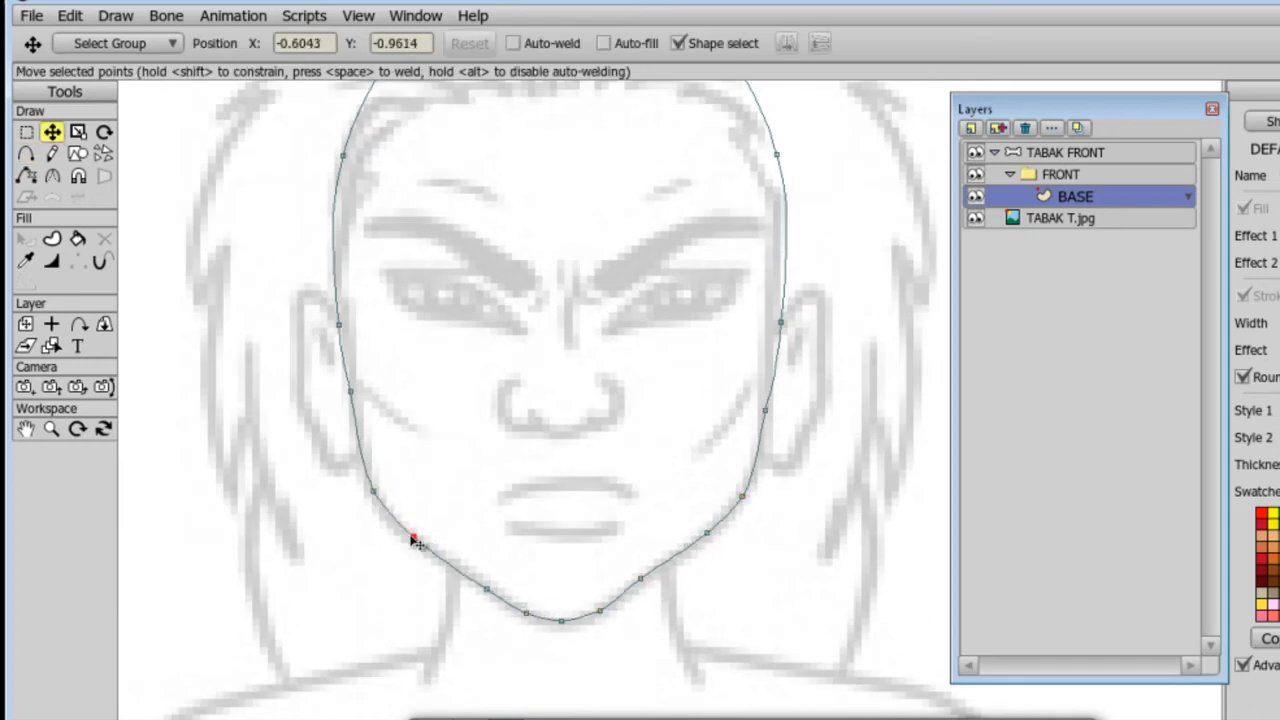
left_click_drag(487, 590, 469, 575)
left_click_drag(642, 579, 645, 583)
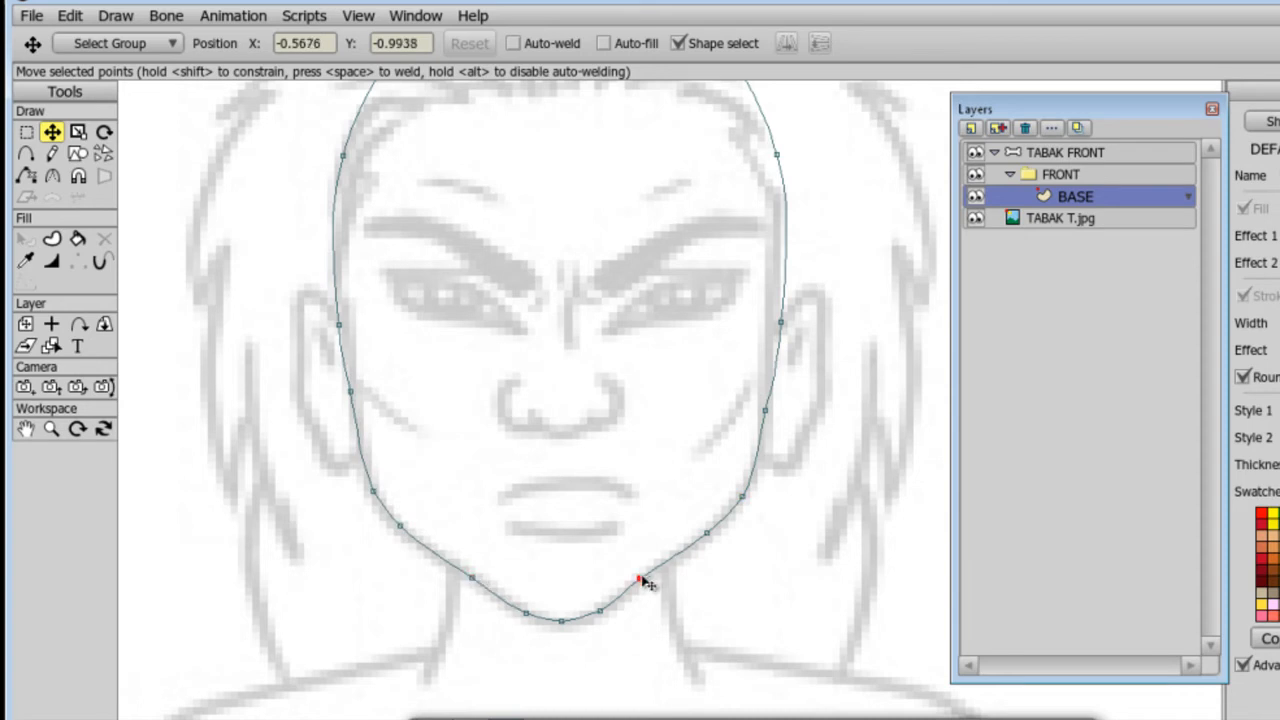
Draw a flat oval over the eye on the viewer's right and make its two side points sharp corners.
left_click(78, 153)
left_click_drag(596, 295, 725, 350)
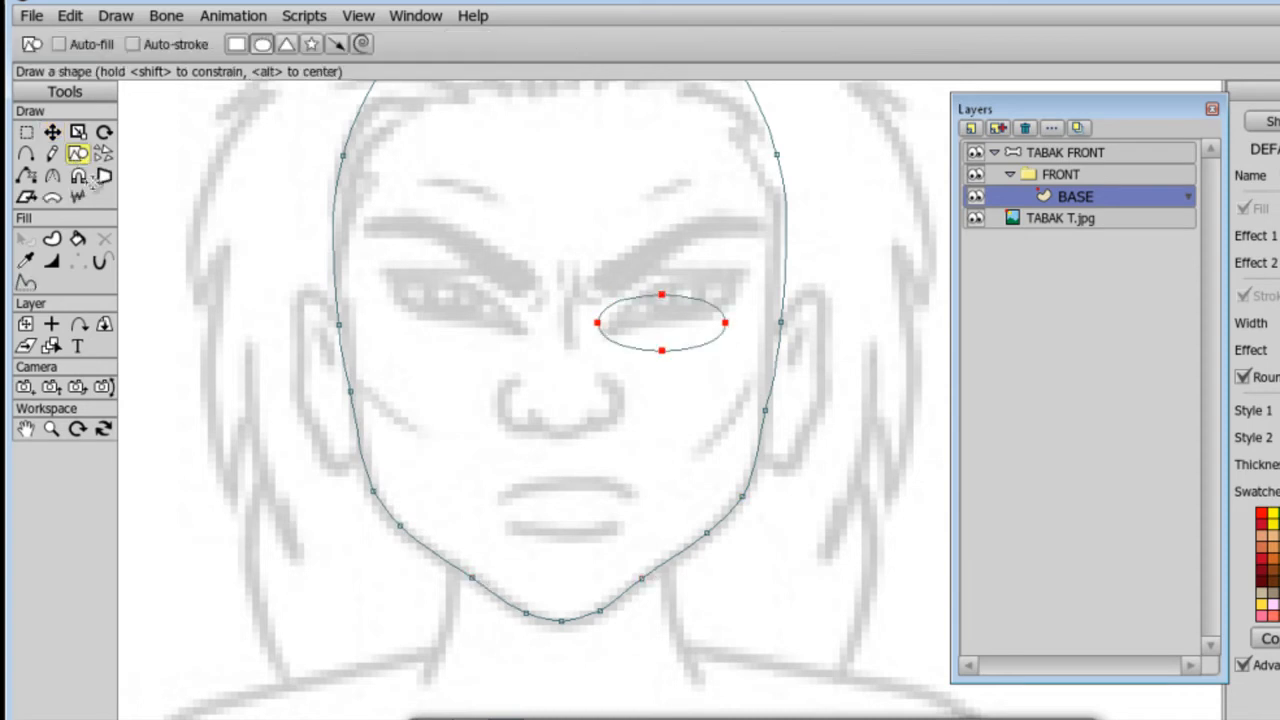
key("g")
left_click_drag(584, 310, 756, 346)
left_click(55, 177)
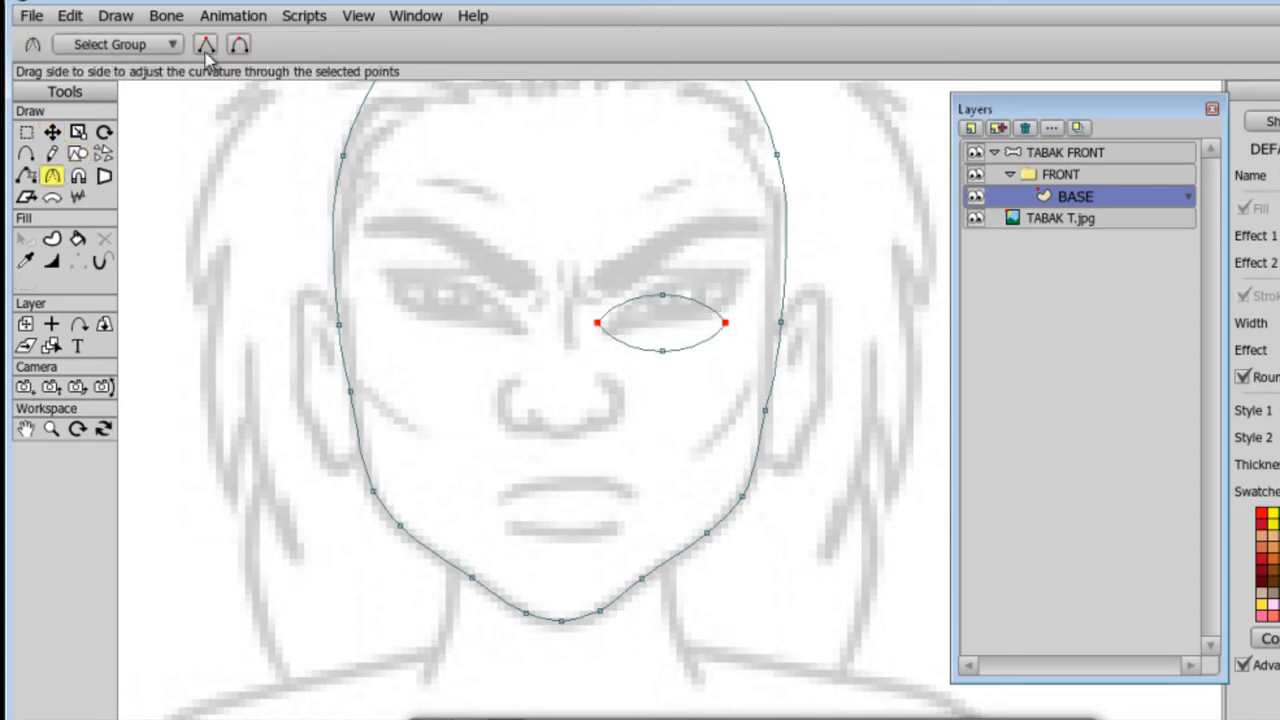
Move the oval's four points to fit the slanted shape of the sketched eye.
left_click(52, 132)
left_click(599, 323)
left_click_drag(599, 323, 607, 331)
left_click_drag(727, 323, 736, 277)
left_click_drag(664, 295, 657, 291)
left_click_drag(662, 351, 721, 308)
Add points along the eye's lower edge and trace a four-point eyelid line above the eye, fitting it to the sketch.
key("a")
left_click(659, 314)
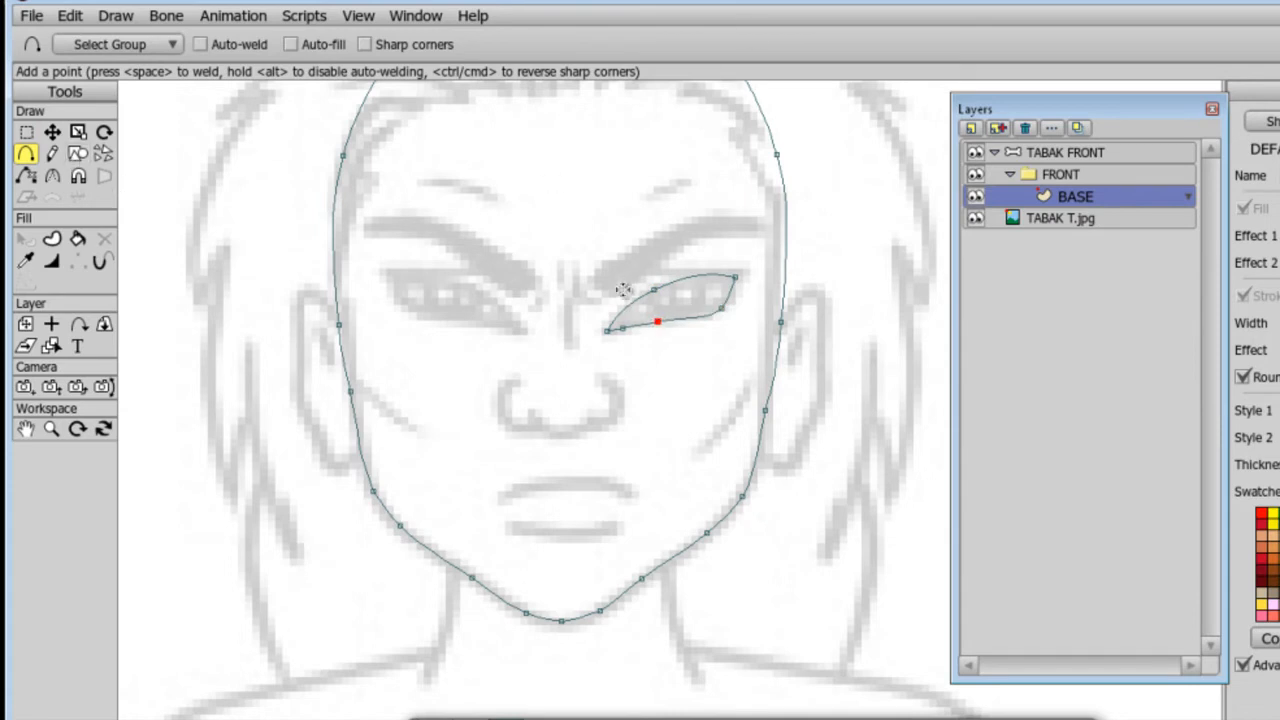
key("t")
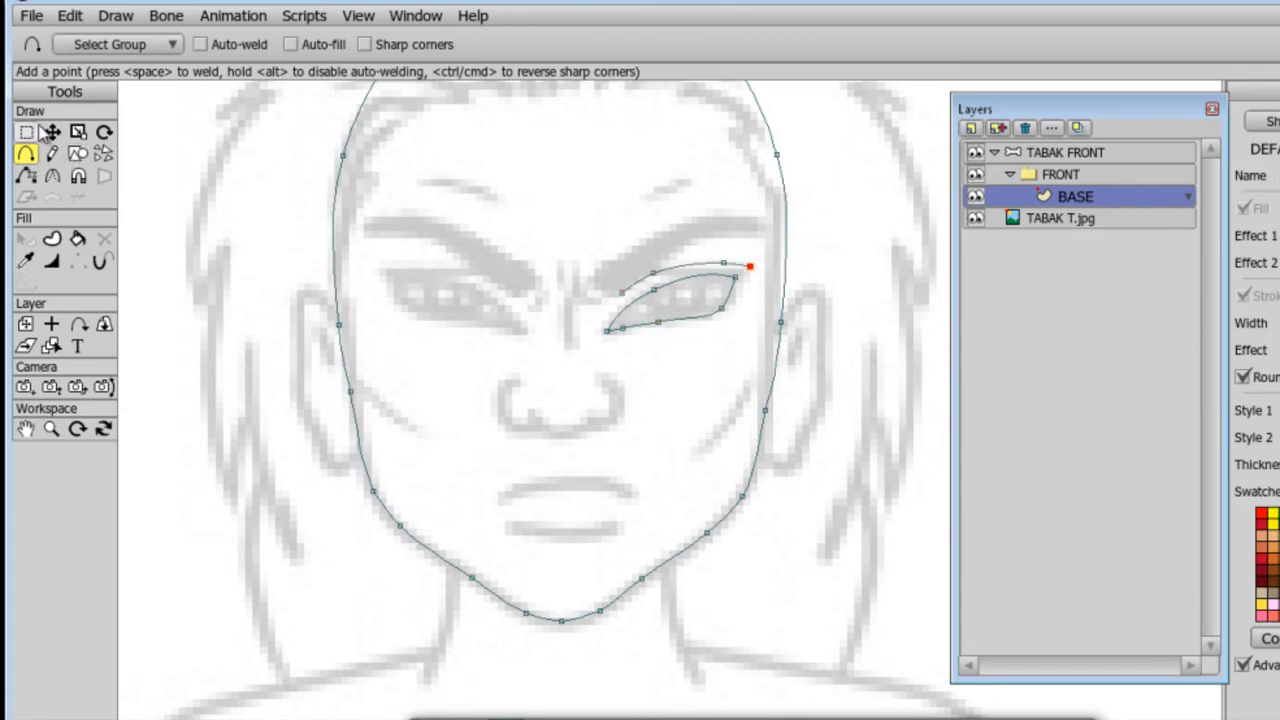
left_click_drag(723, 264, 716, 272)
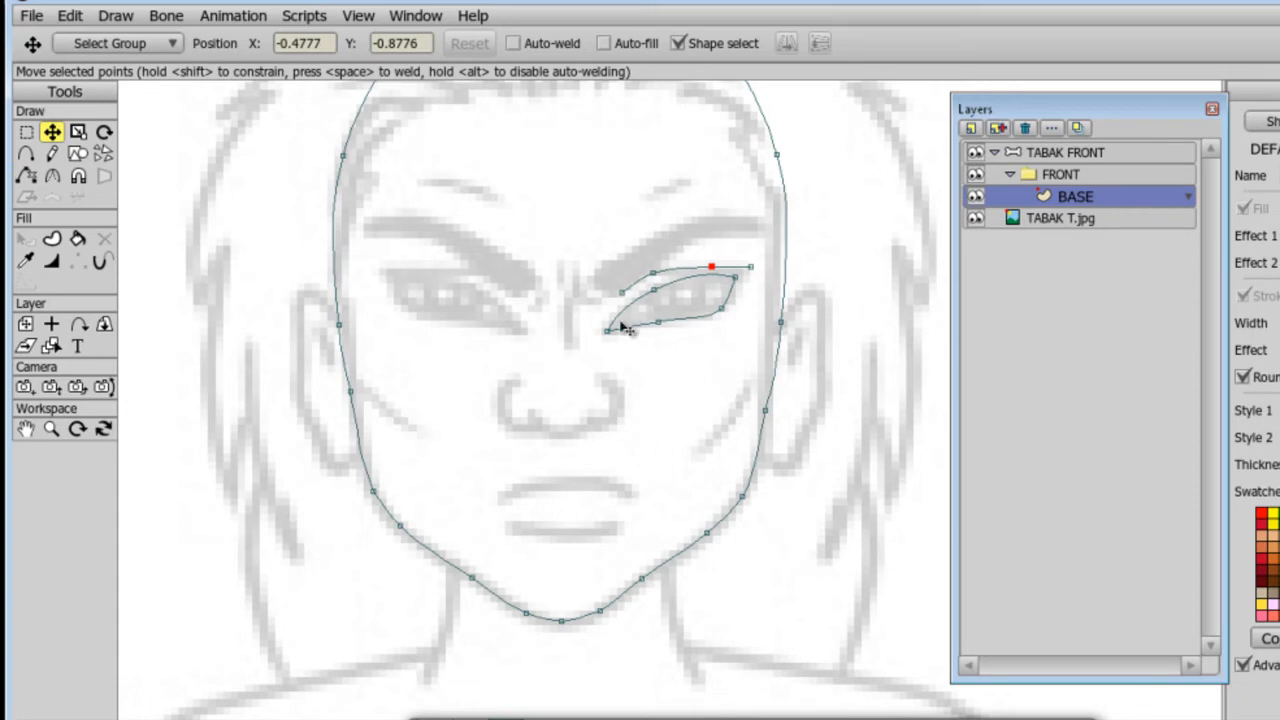
key("c")
left_click(652, 289)
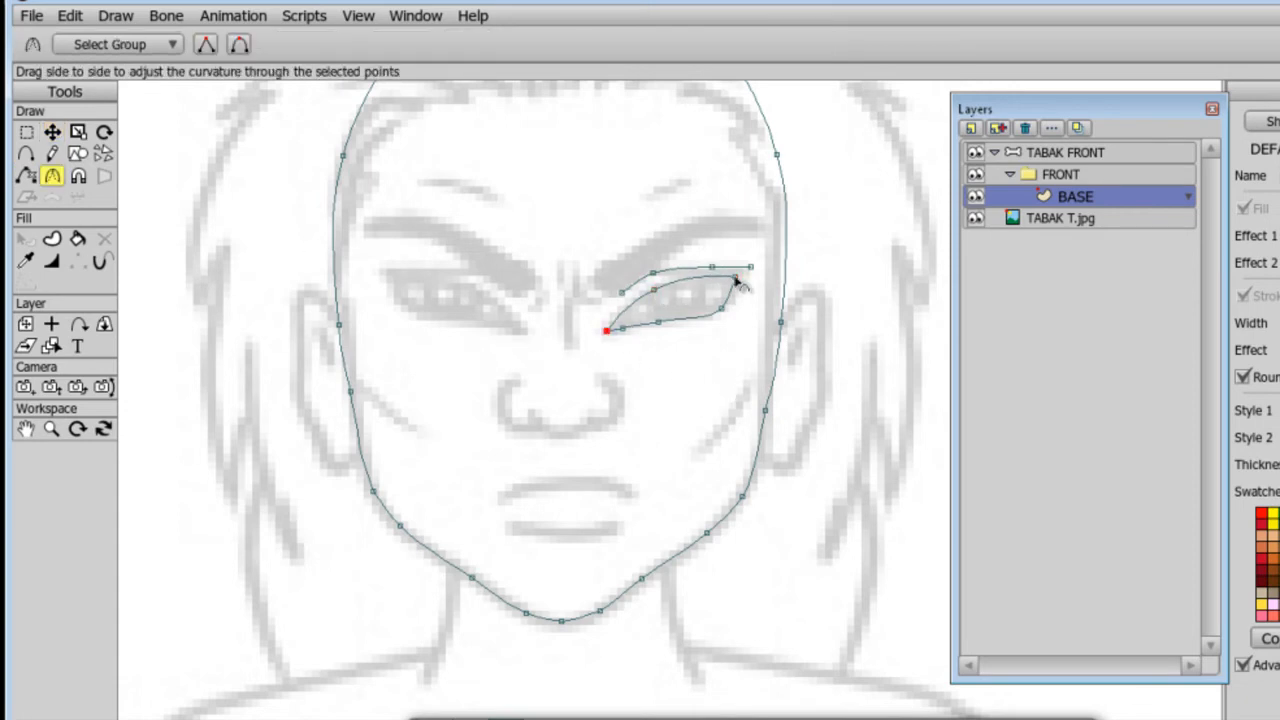
Copy and paste the eye with its eyelid line, flip the copy horizontally and place it over the opposite sketched eye.
key("e")
left_click_drag(580, 229, 790, 380)
left_click(53, 134)
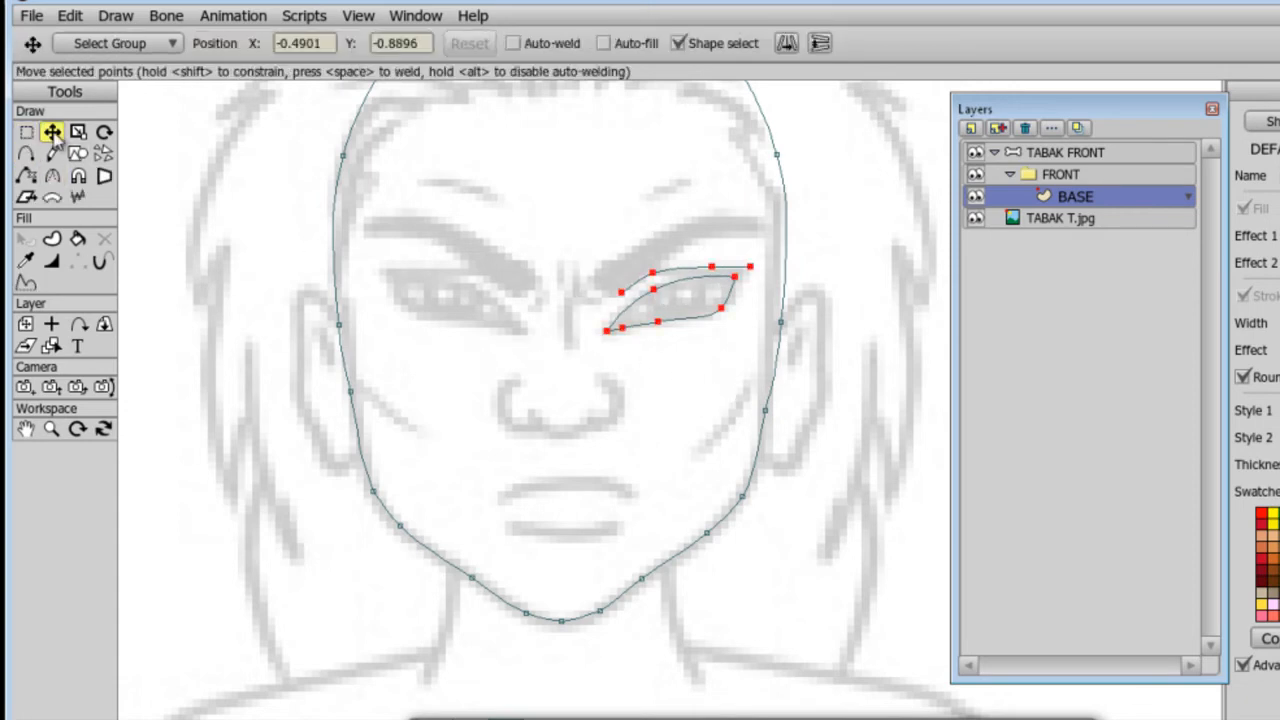
left_click(78, 16)
left_click(88, 106)
left_click(78, 16)
left_click(86, 126)
left_click(789, 44)
left_click_drag(738, 357, 509, 357)
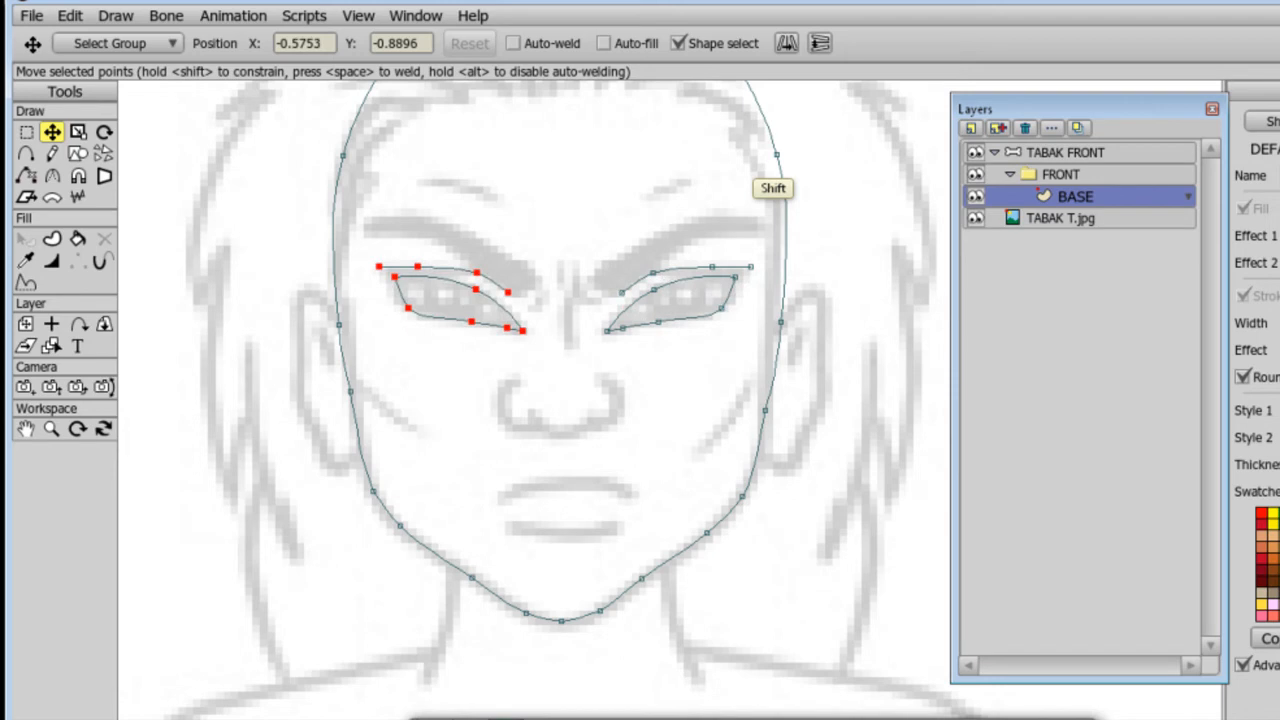
Draw an oval over the mouth and add points to form the upper lip's bow and the lower edge.
left_click(78, 153)
left_click_drag(495, 481, 634, 510)
key("a")
left_click_drag(547, 480, 547, 473)
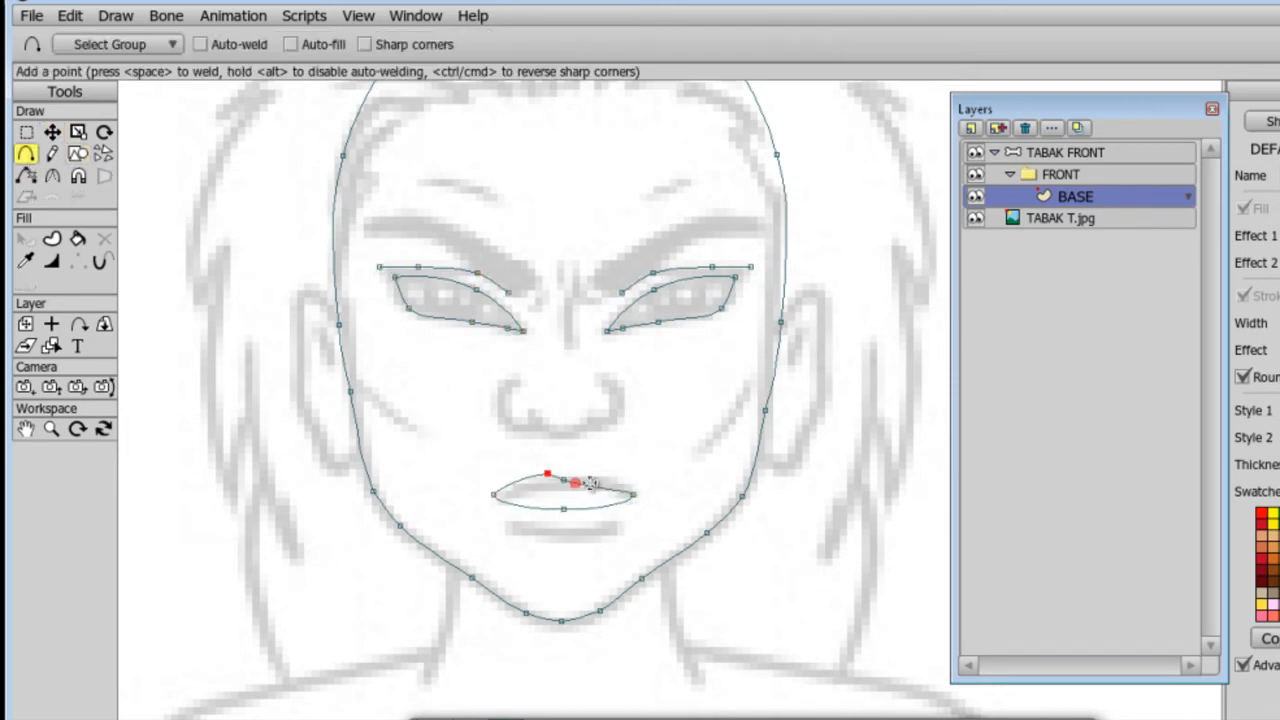
left_click(594, 505)
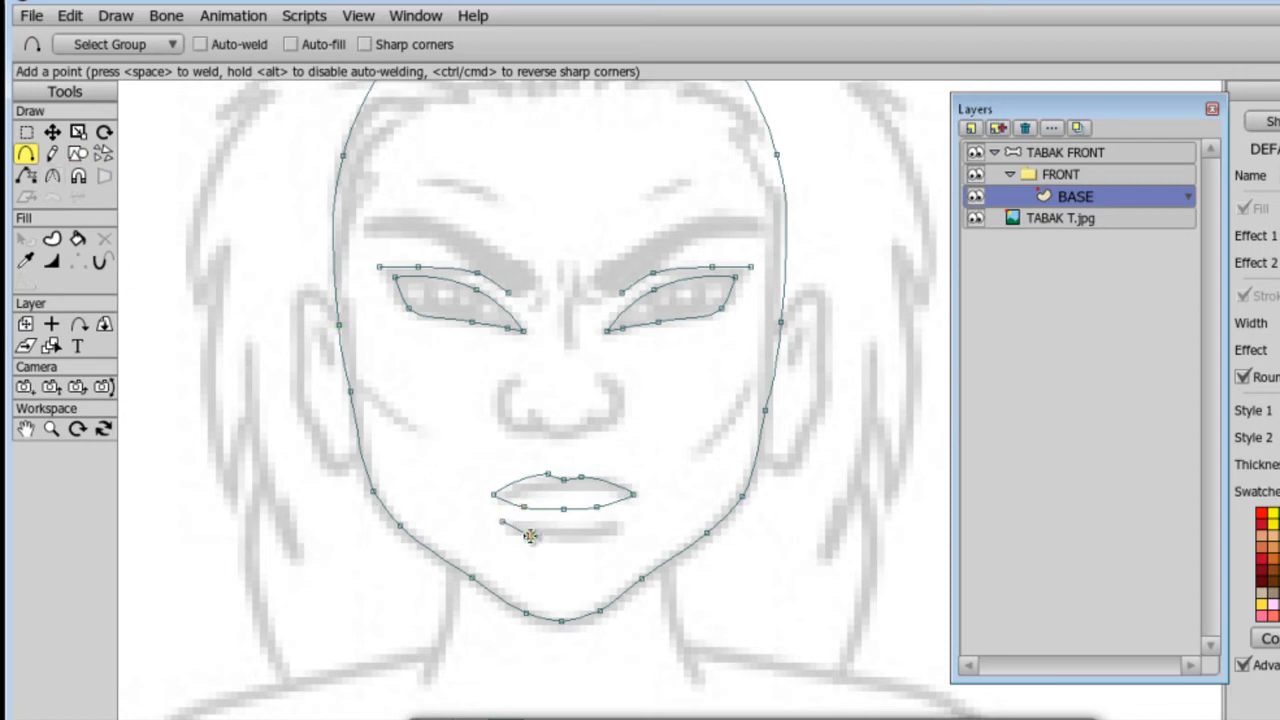
Fit the curved line under the mouth to the sketched lower lip and add a point at its middle.
key("t")
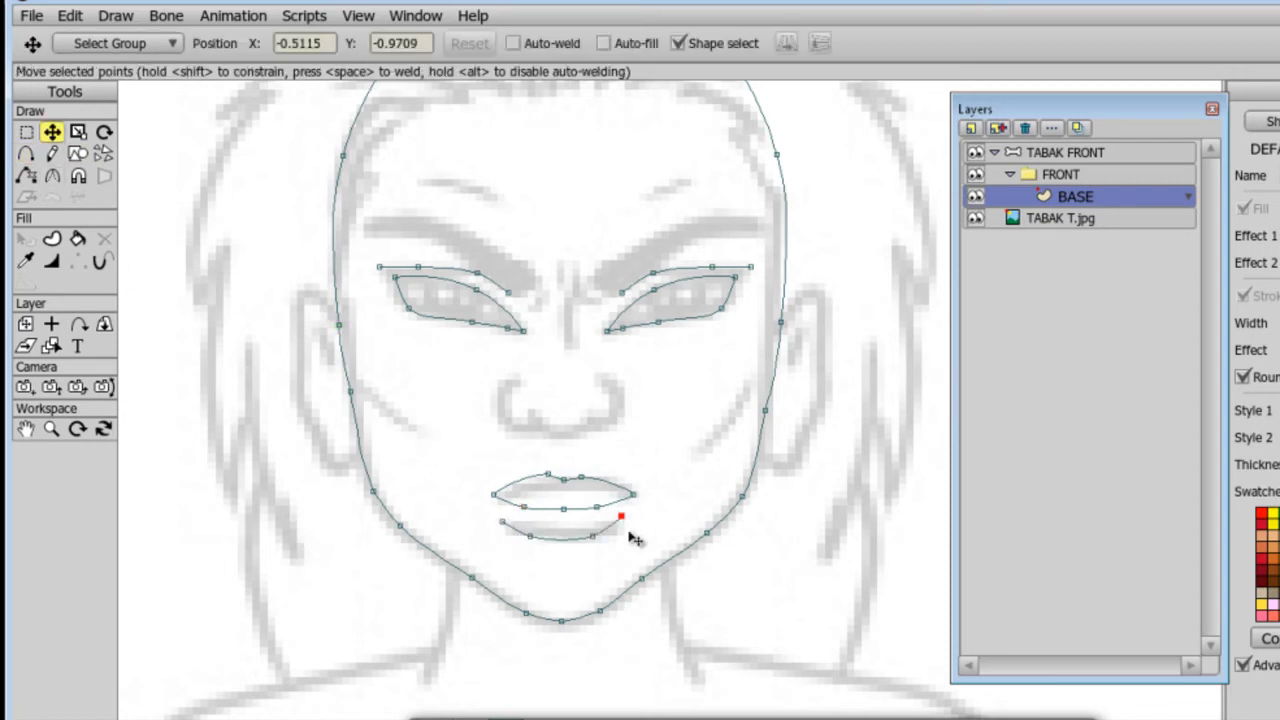
mouse_move(530, 536)
left_mouse_down()
mouse_move(504, 518)
mouse_move(529, 539)
left_mouse_up()
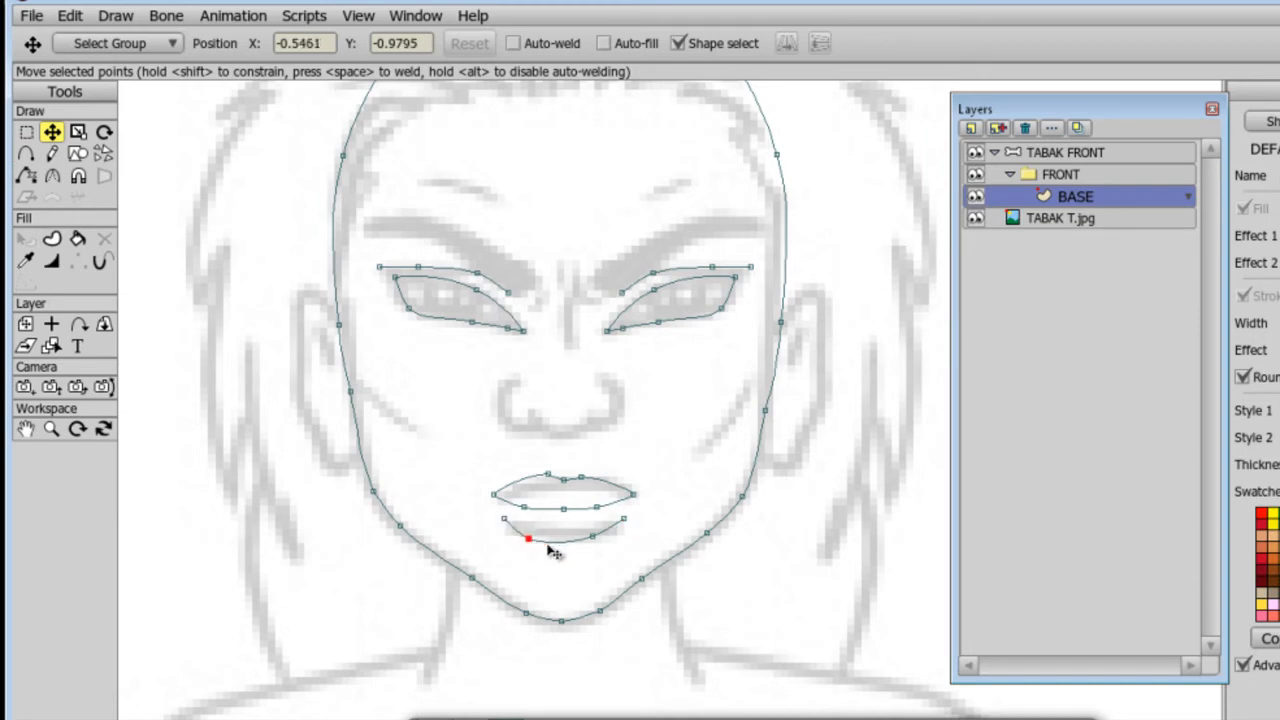
key("a")
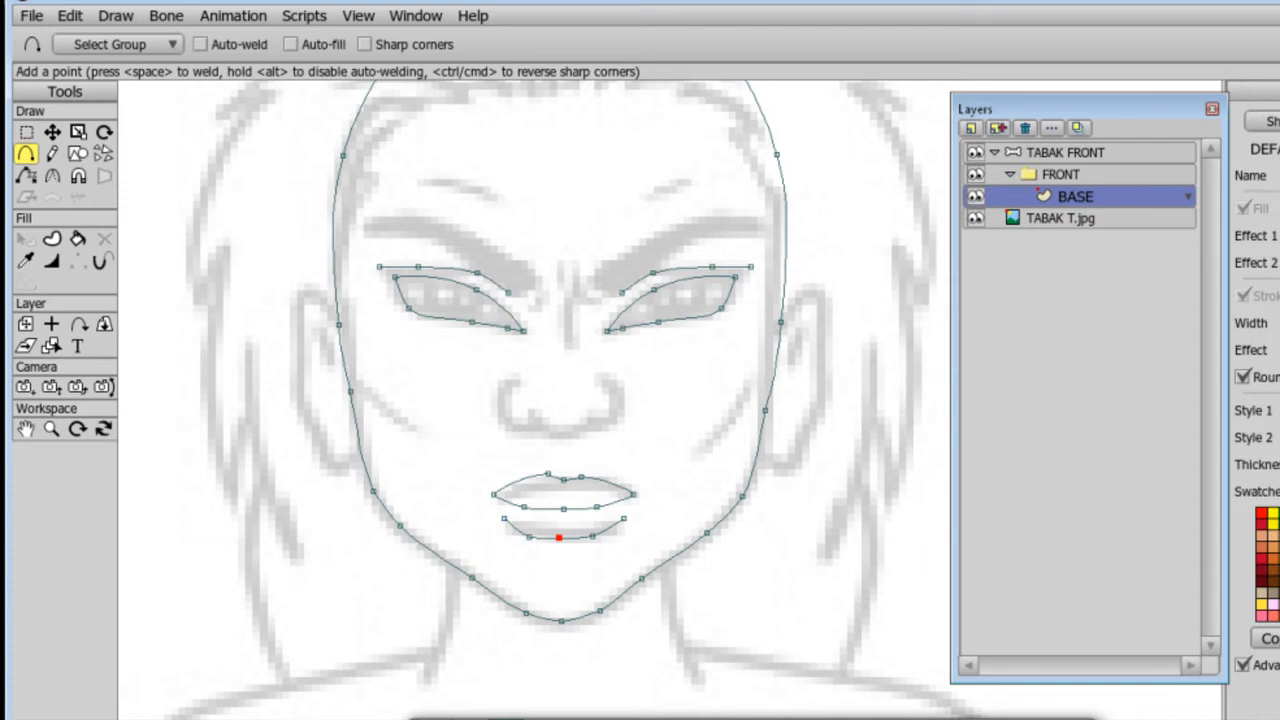
left_click(338, 84)
left_click(472, 301)
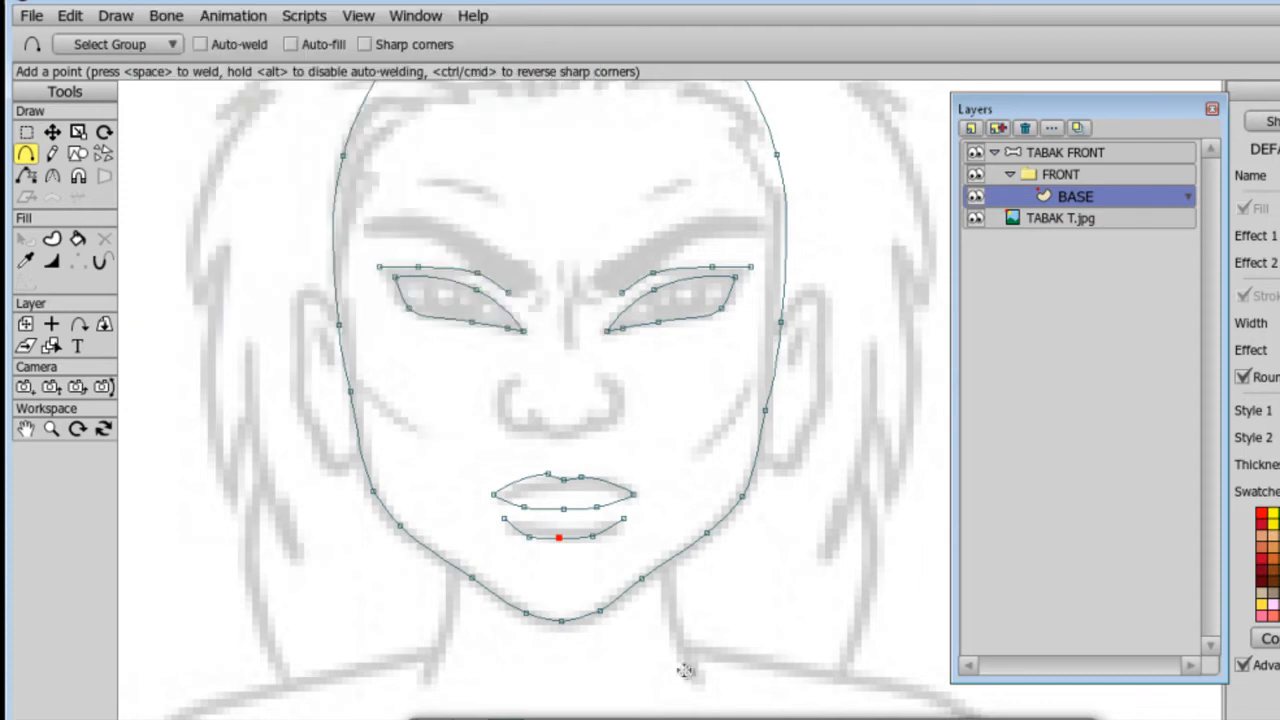
Create a stroke-only shape from the upper lip edges of the mouth outline.
left_click(62, 240)
left_click_drag(491, 491, 571, 529)
key("space")
left_click_drag(457, 460, 651, 505)
key("space")
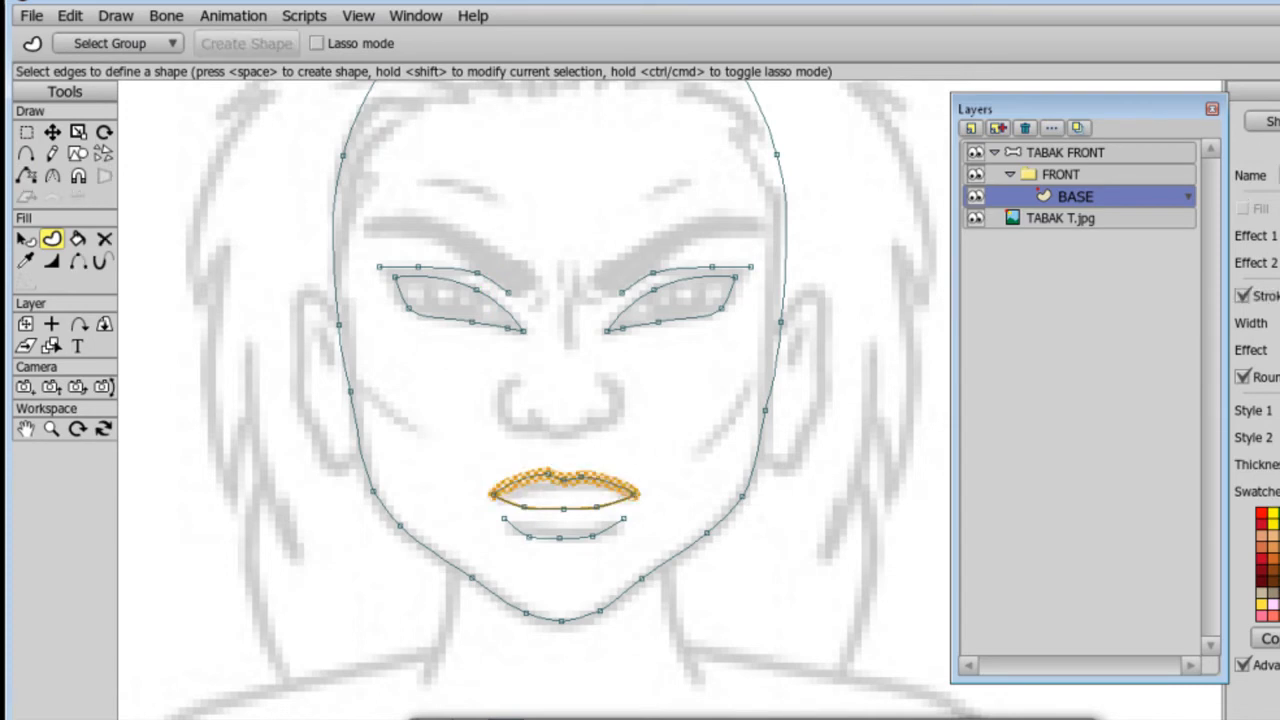
Taper the upper lip stroke at both corners of the mouth.
key("g")
key("c")
key("w")
key("Return")
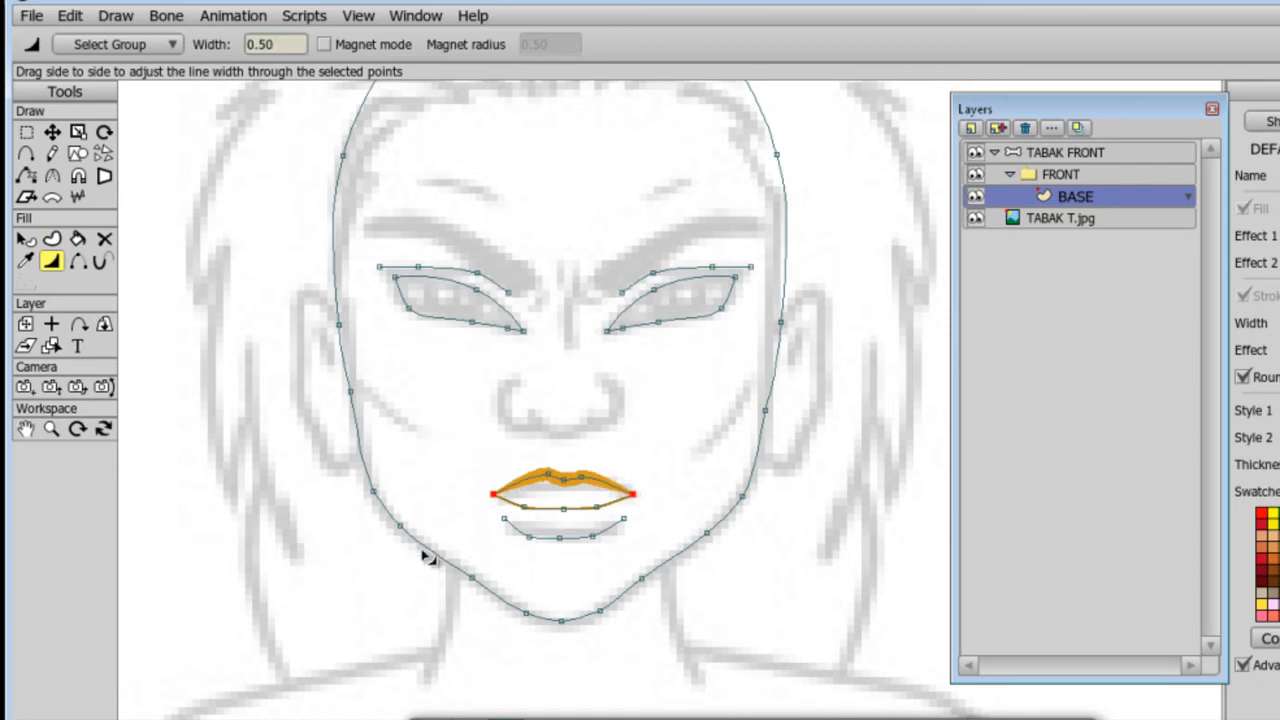
Create a filled face shape with the mouth and both eyes cut out, and place it behind the upper lip.
left_click(51, 239)
left_click(459, 584)
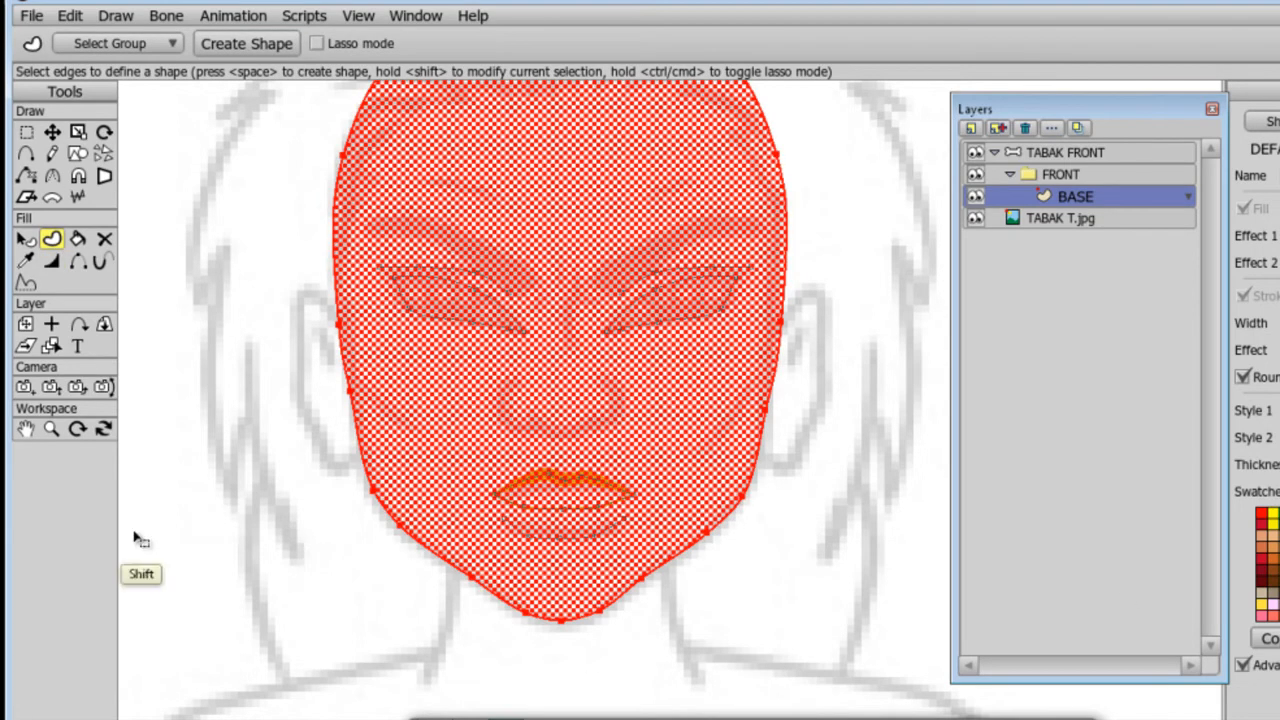
left_click(548, 500, "shift")
left_click(468, 315, "shift")
left_click(645, 310, "shift")
key("space")
left_click(115, 15)
left_click(170, 248)
Set the line width of the mouth's corner and lower-edge points to 0.5.
key("g")
left_click(591, 508)
left_click(51, 261)
left_click(260, 42)
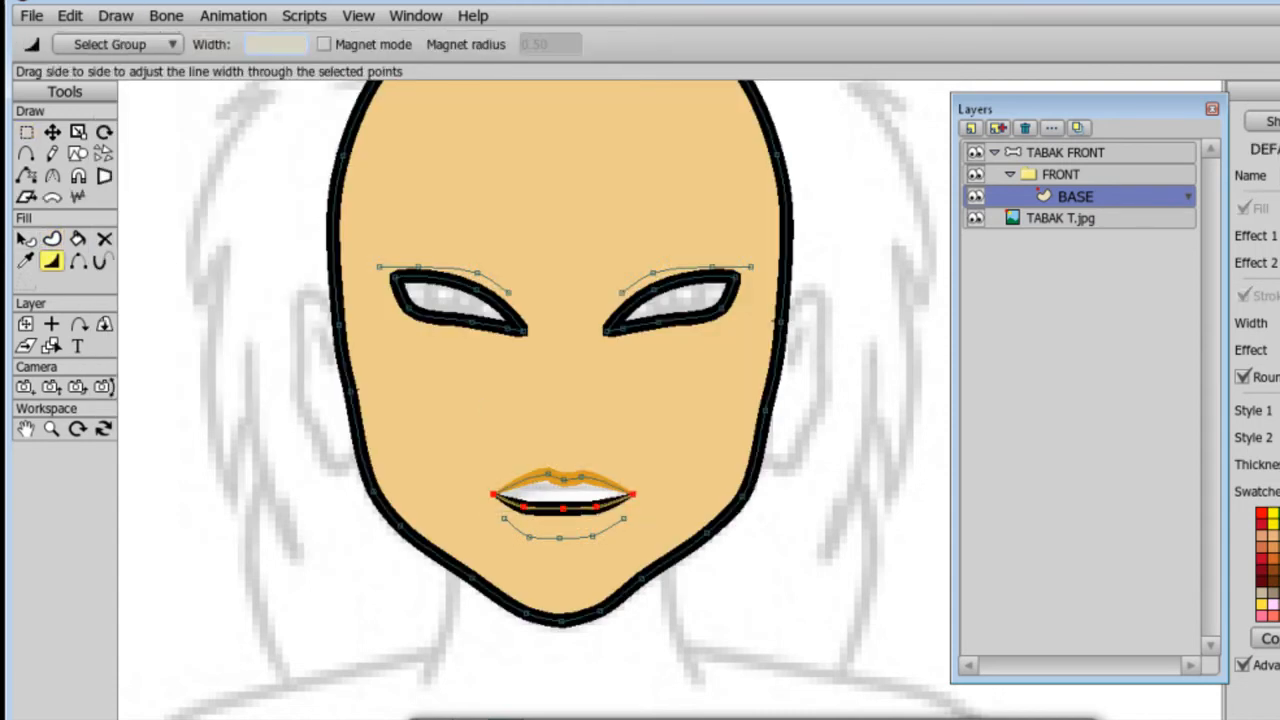
type(".5")
key("Return")
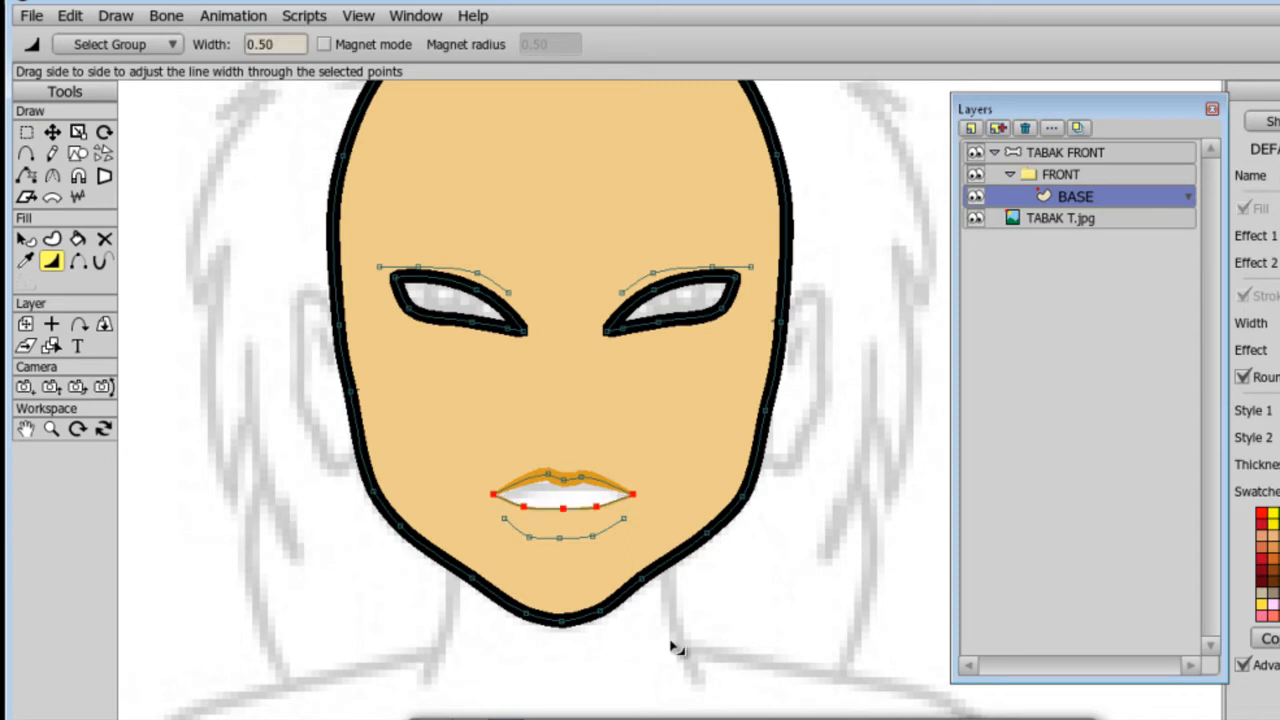
Create stroke-only shapes from both eyelid crease lines and the line below the lower lip.
left_click(27, 133)
left_click(26, 428)
left_click_drag(558, 362, 501, 520)
scroll(563, 441, "up", 3)
left_click(28, 133)
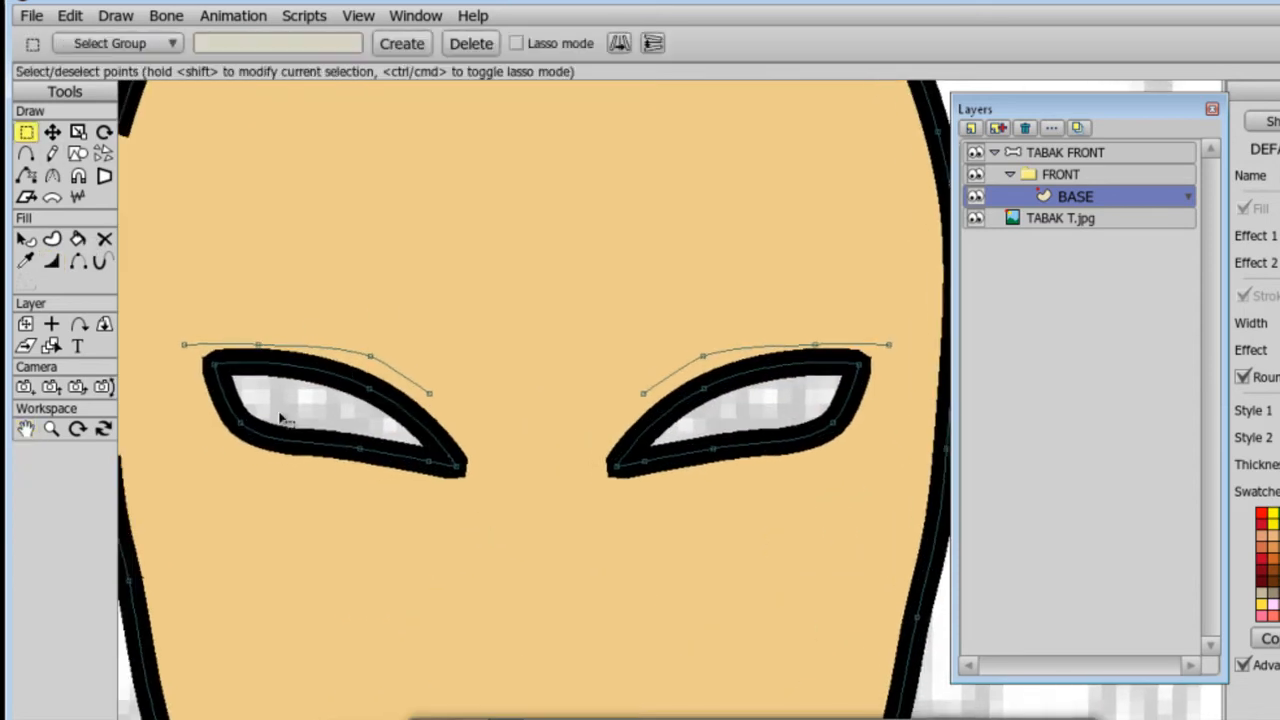
left_click(284, 419)
left_click(218, 345)
left_click(26, 429)
left_click_drag(329, 550, 326, 454)
left_click(52, 239)
left_click(661, 287, "shift")
left_click(26, 428)
left_click_drag(394, 529, 395, 454)
left_click(52, 239)
left_click(508, 690, "shift")
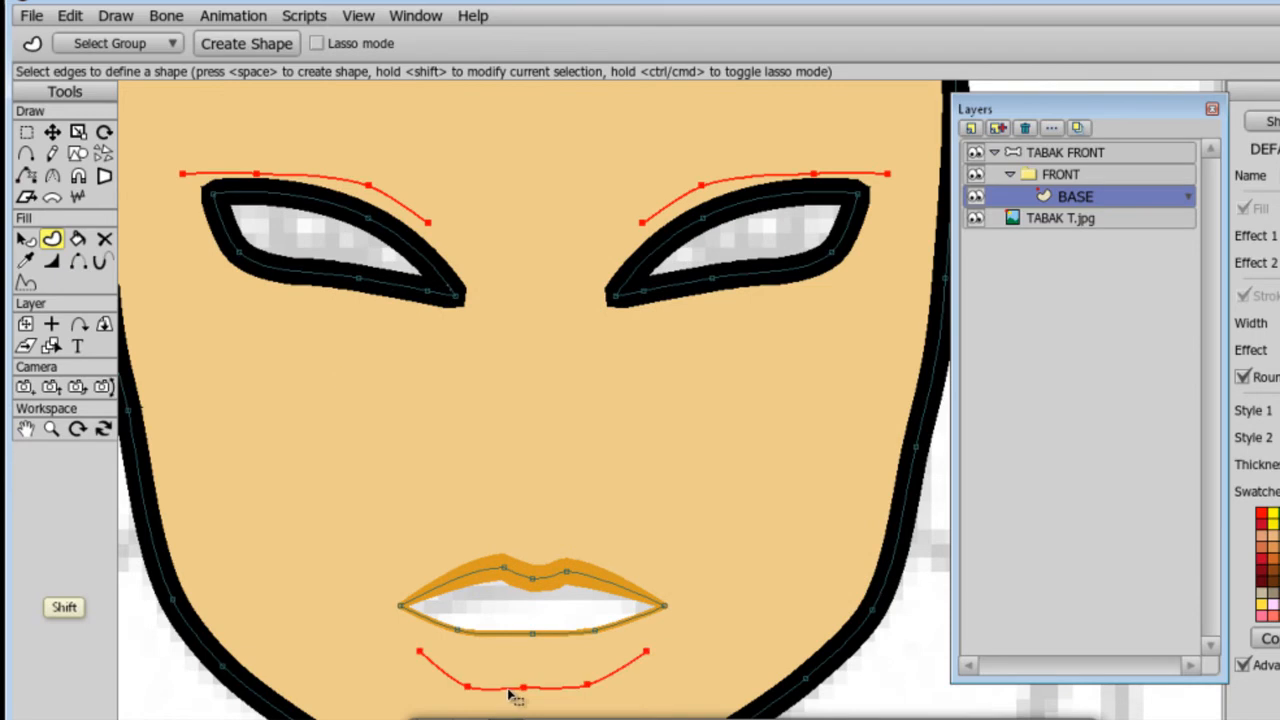
key("i")
key("u")
key("space")
Taper the ends of both eyelid creases and of the line below the lip to a line width of 0.
key("w")
left_click(255, 178)
left_click_drag(429, 223, 404, 229)
left_click_drag(888, 174, 806, 176)
left_click_drag(642, 224, 296, 234)
left_click_drag(420, 652, 197, 662)
left_click_drag(646, 651, 510, 630)
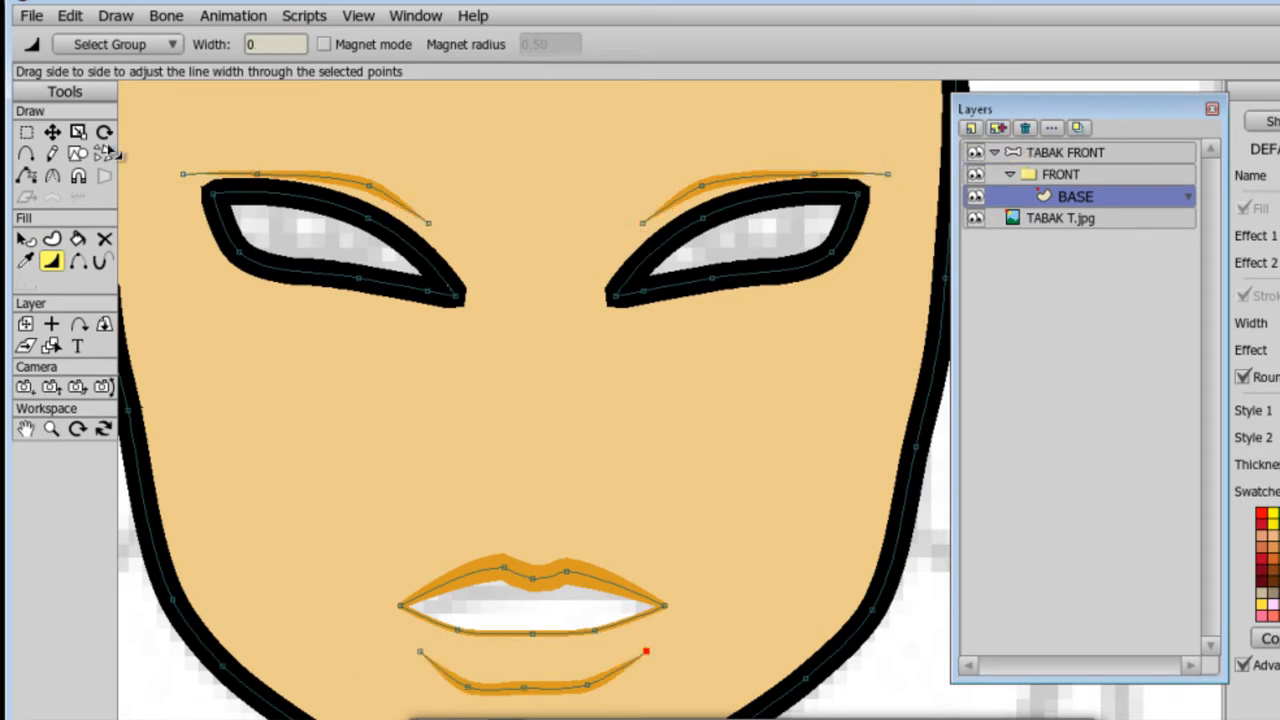
Taper the eye outlines at the inner corner points of both eyes.
key("g")
left_click_drag(443, 264, 650, 358)
left_click(52, 175)
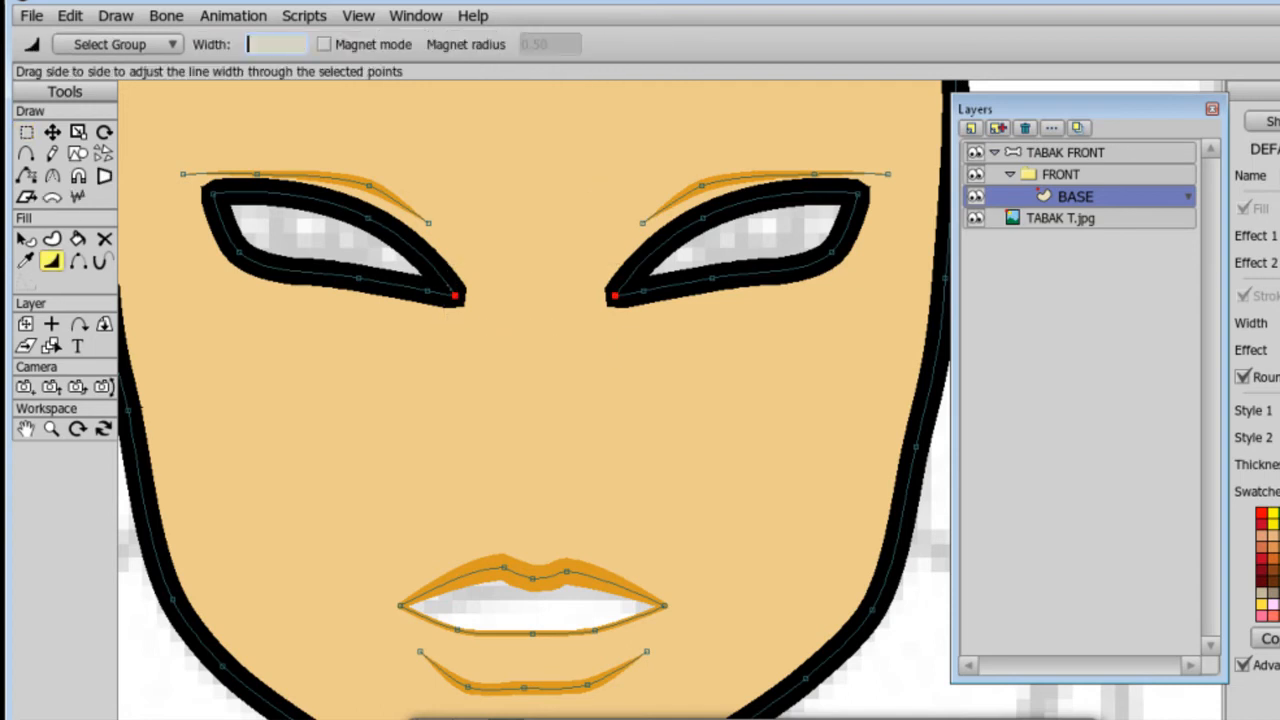
key("Return")
Set the line width to 1.25 for both eyes' inner upper-lid point and all lower-lid points, excluding the corners.
left_click(27, 133)
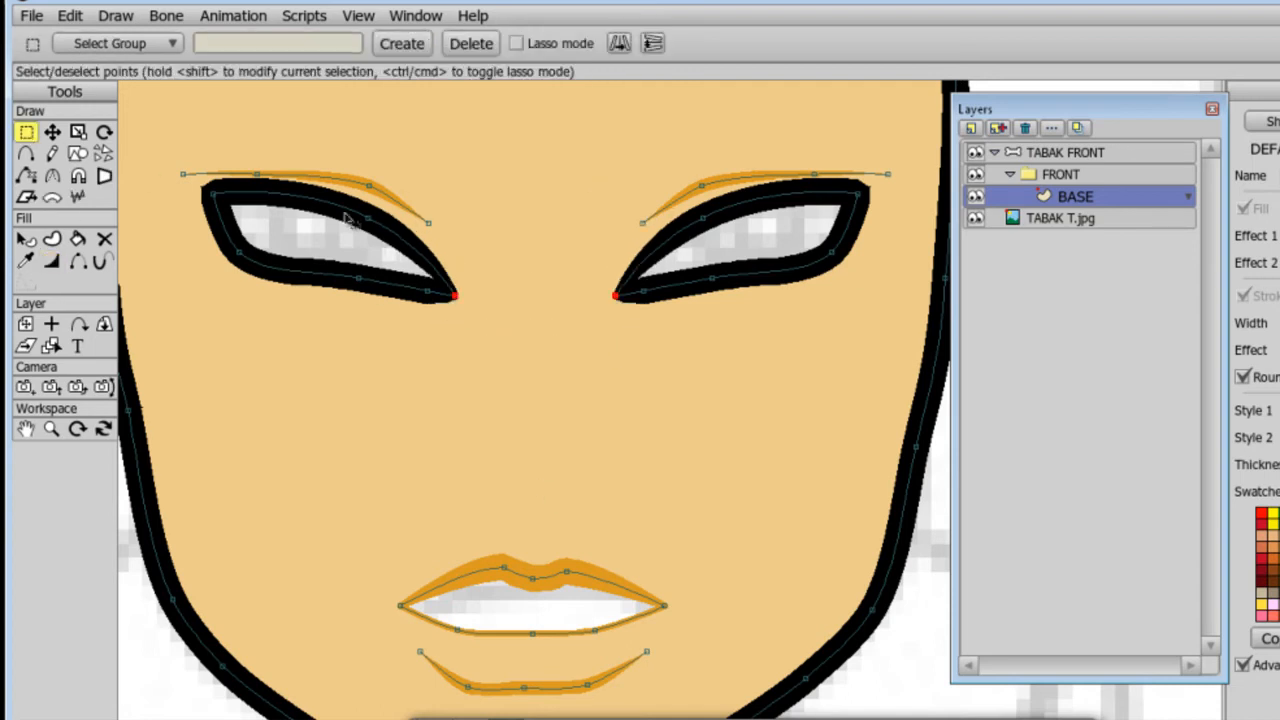
left_click(367, 217)
left_click_drag(305, 252, 440, 312, "shift")
left_click_drag(641, 283, 760, 328, "shift")
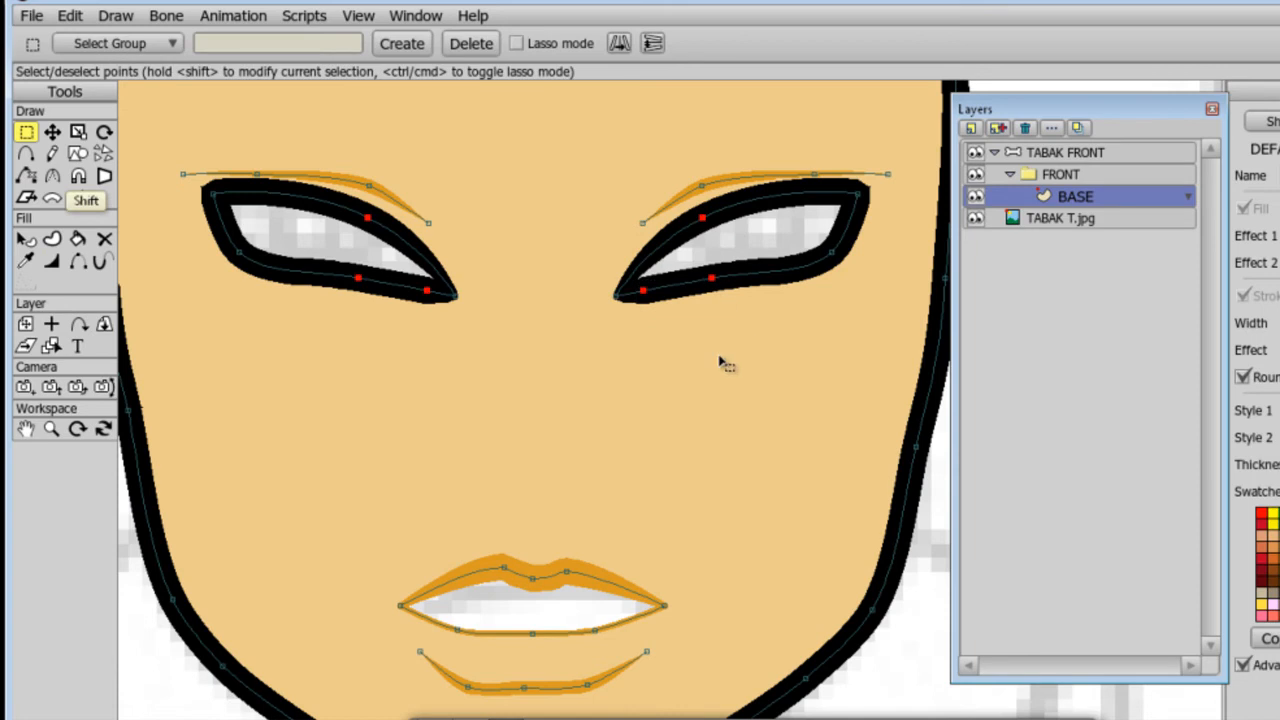
key("w")
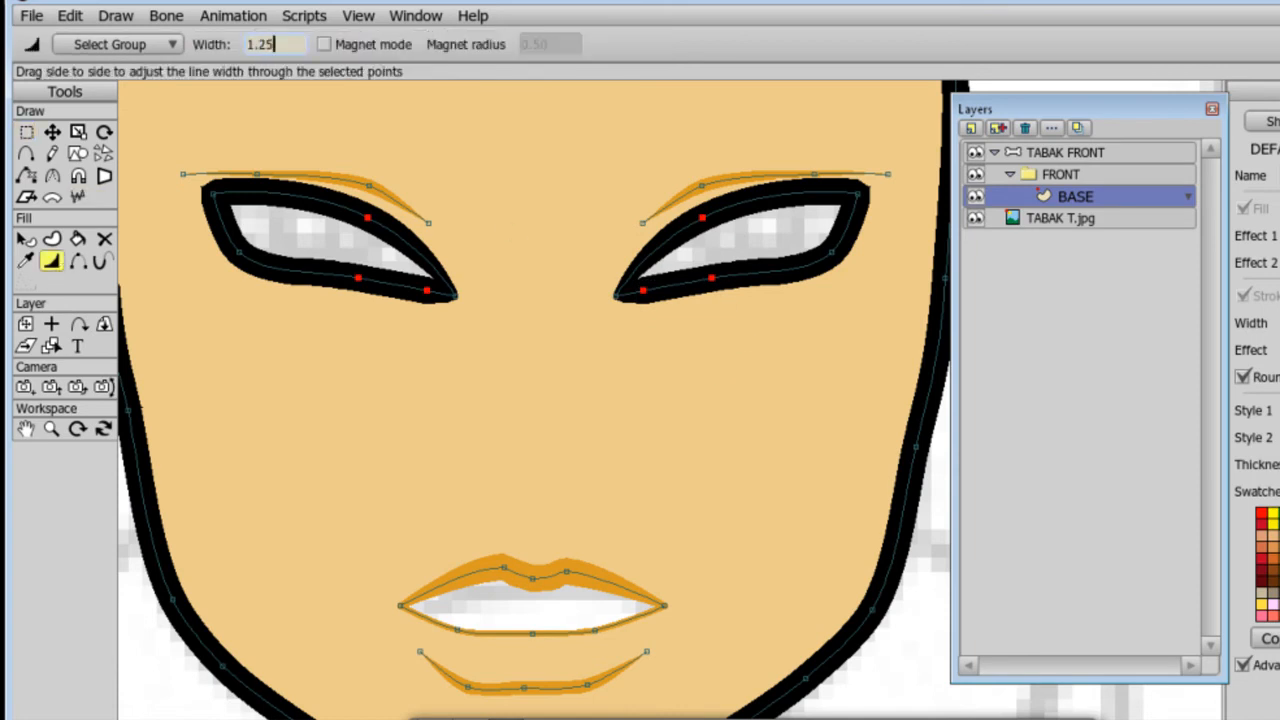
key("Return")
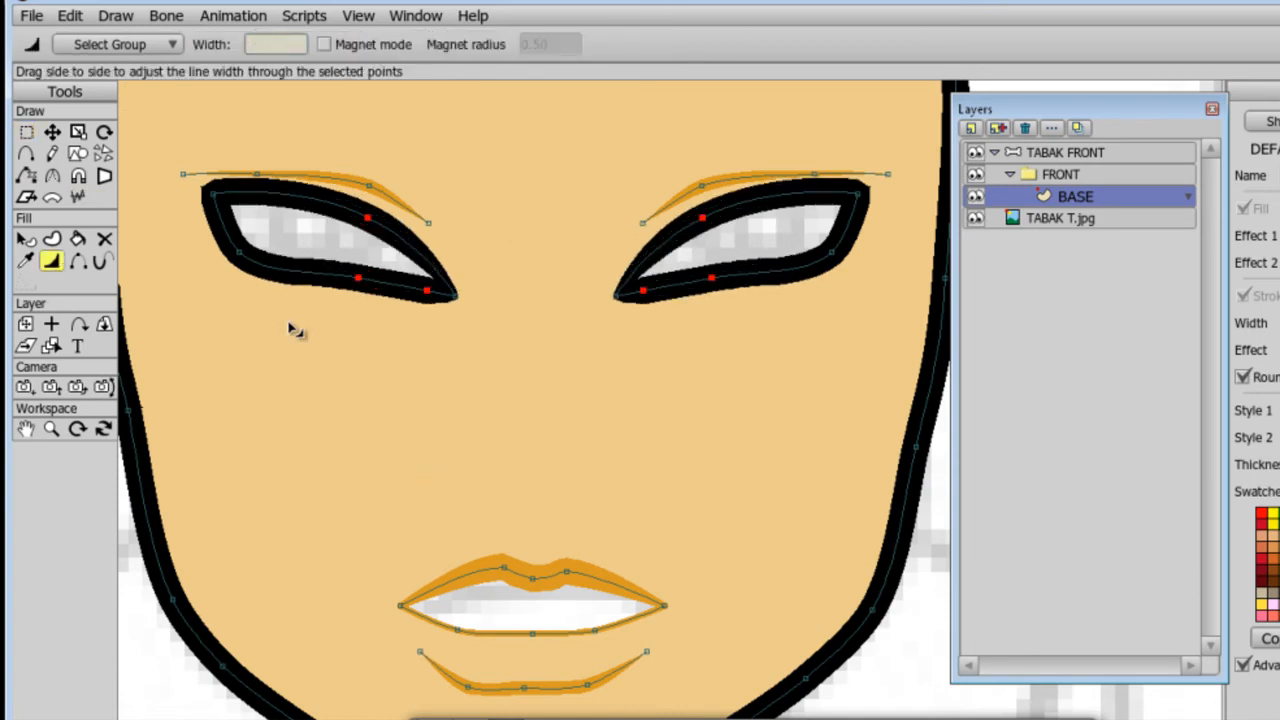
key("g")
key("c")
key("w")
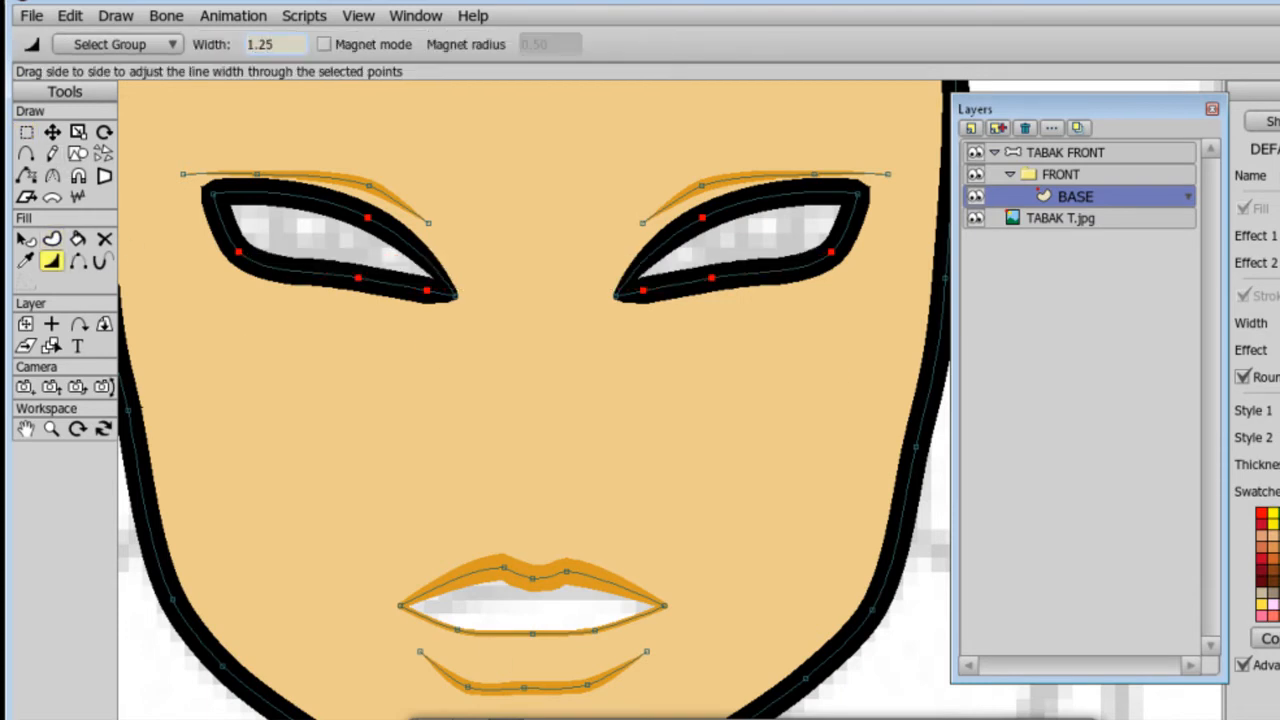
Set the line width to 1 for both eyes' two lower-lid points closest to the inner corner.
key("g")
left_click(426, 290)
left_click(642, 291, "shift")
key("w")
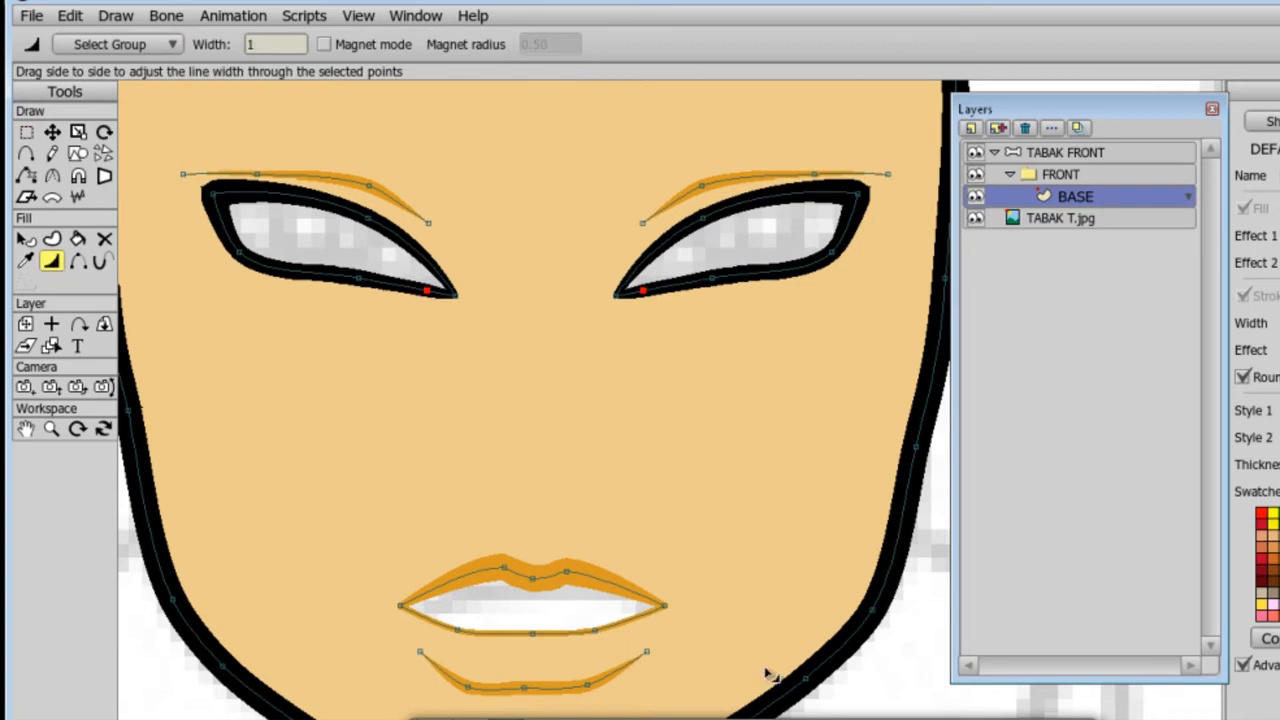
left_click_drag(428, 293, 422, 298)
left_click(26, 132)
left_click(357, 277)
left_click(714, 285, "shift")
key("w")
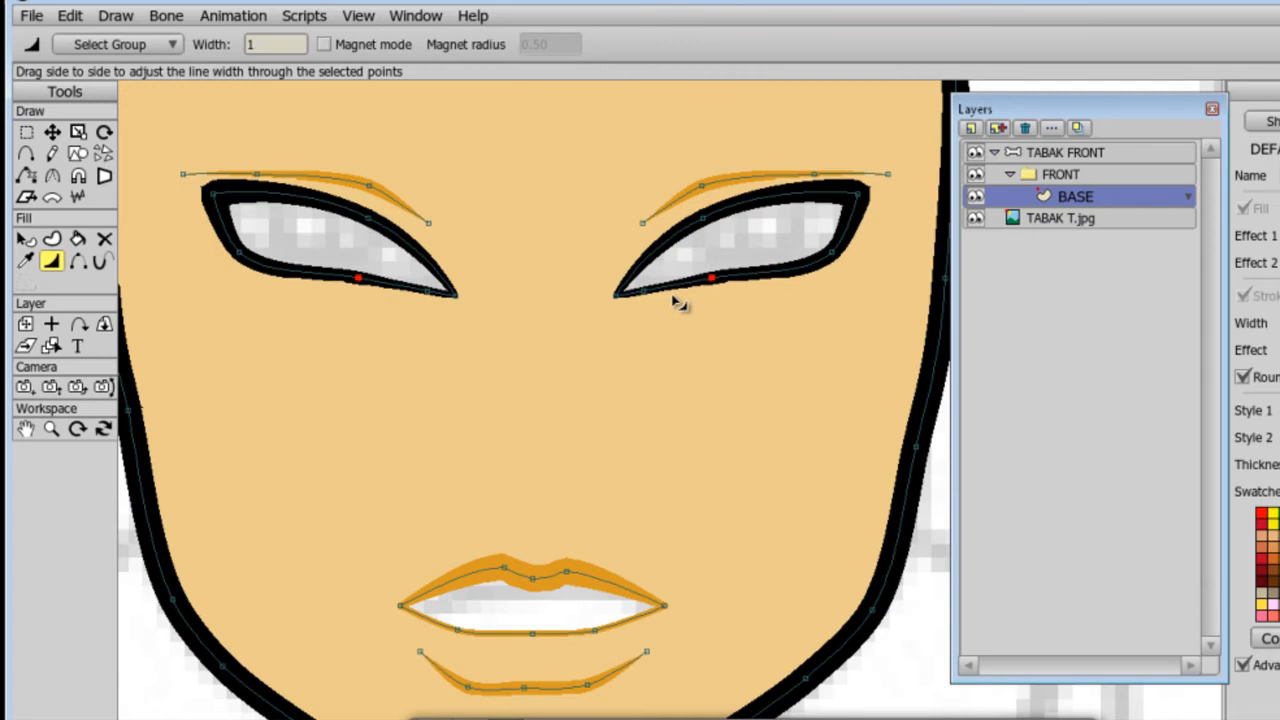
Thin away the face outline around the top of the head by reducing the line width of its points.
key("g")
scroll(571, 500, "down", 3)
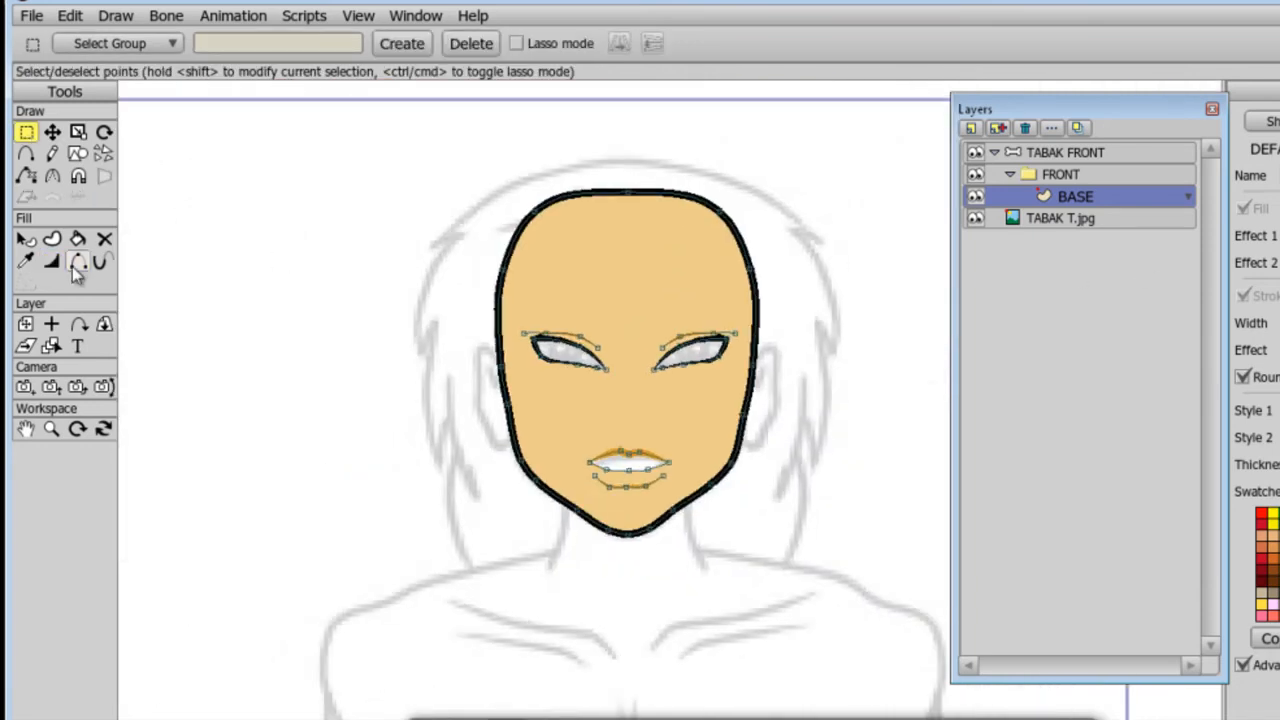
left_click(75, 268)
key("w")
left_click(746, 268)
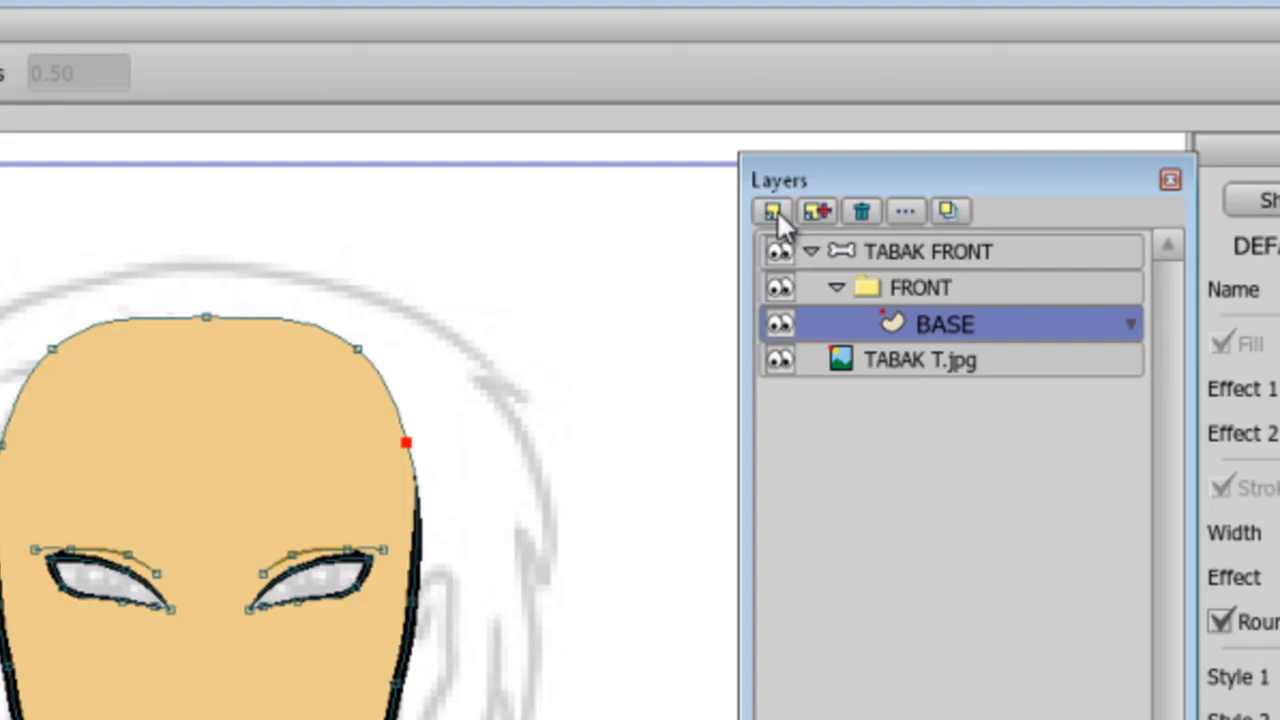
Add a vector layer named EB / TEETH and place it below the BASE layer.
left_click(773, 211)
left_click(801, 244)
type("EB / TEE")
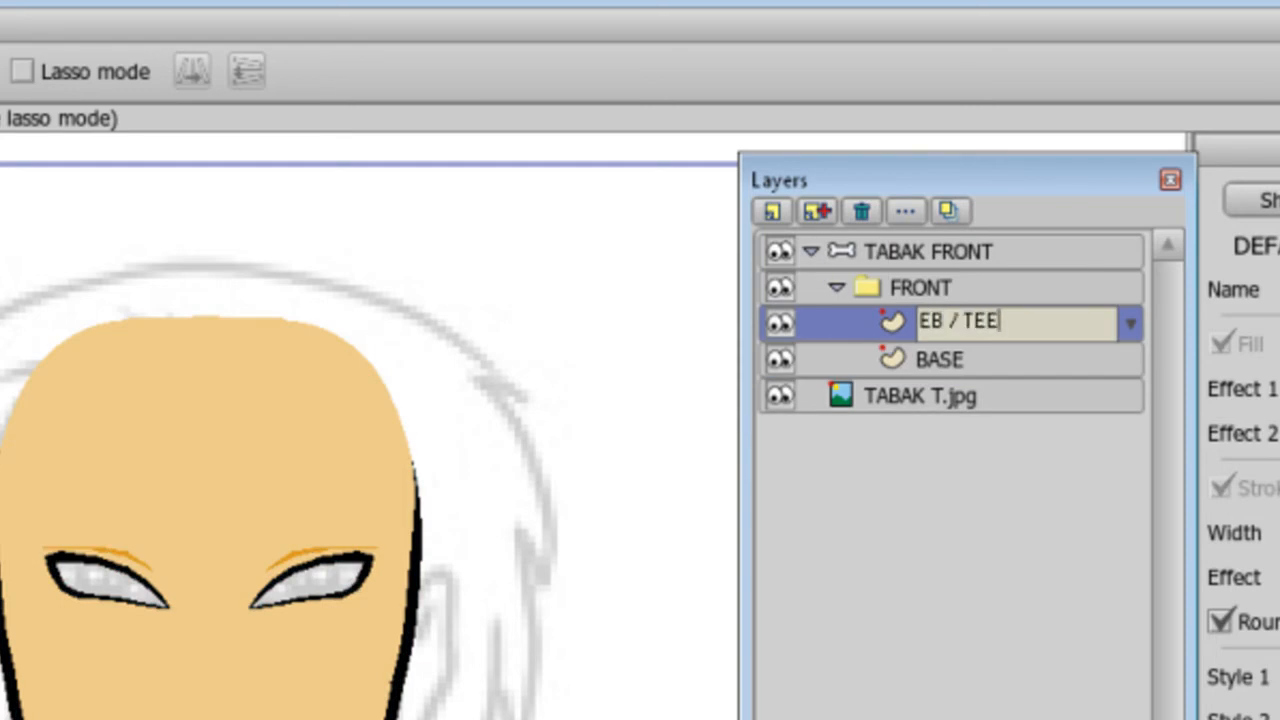
key("Return")
left_click_drag(957, 323, 950, 377)
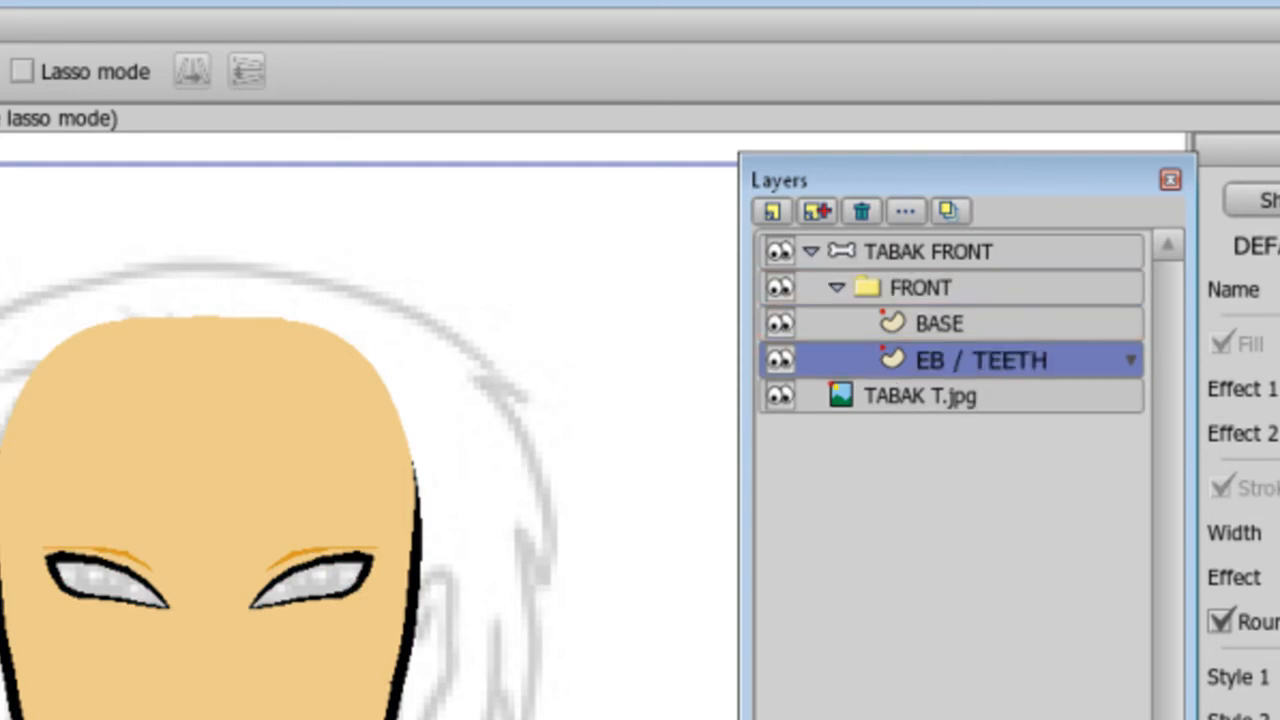
Draw an unfilled circle around the right-hand eye as the eyeball outline.
scroll(277, 606, "up", 5)
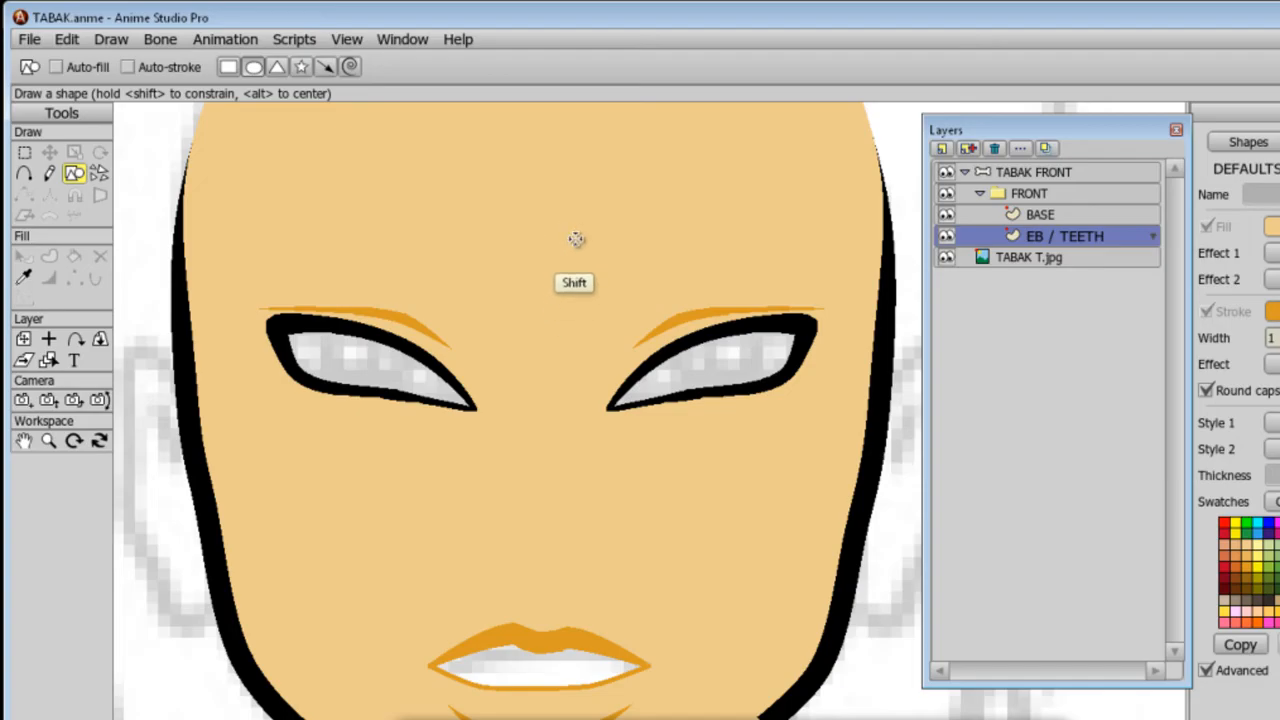
left_click_drag(574, 243, 831, 466)
key("t")
left_click_drag(632, 468, 637, 468)
left_click(74, 152)
left_click_drag(583, 238, 588, 243)
left_click(51, 151)
left_click_drag(739, 428, 742, 425)
Paste two copies of the eyeball circle and scale them down concentrically for the iris and pupil.
key("g")
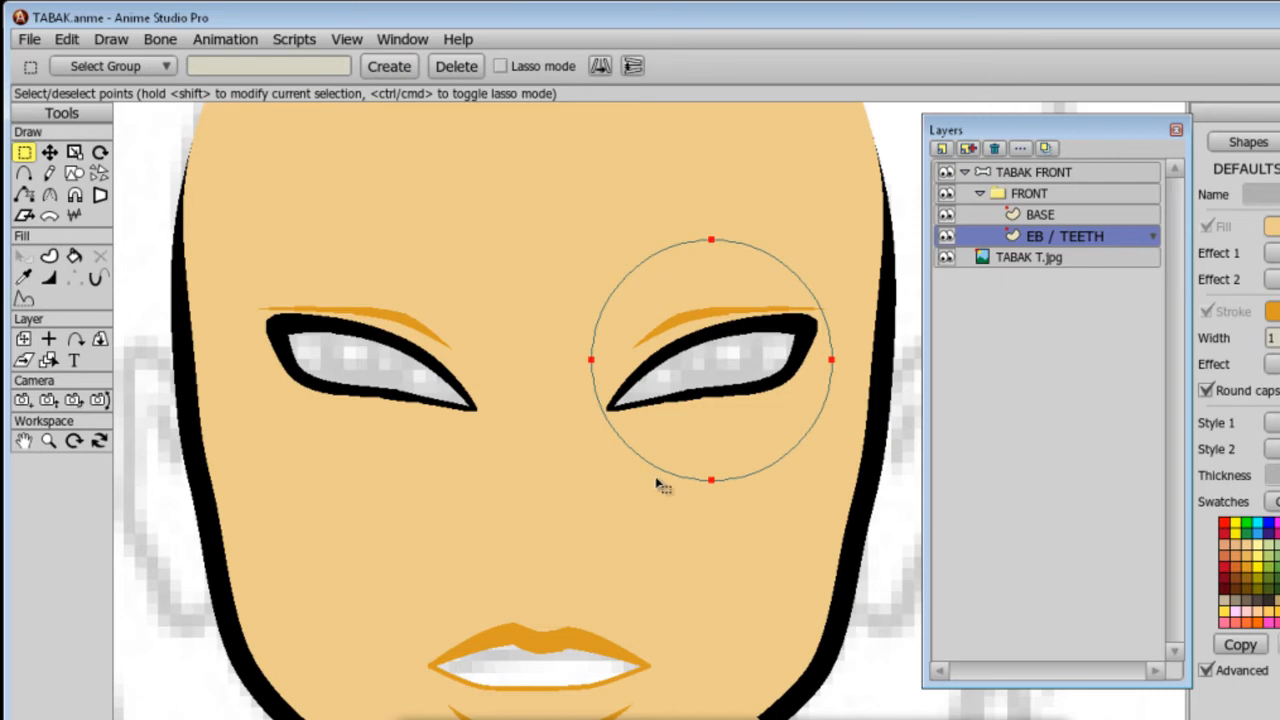
key("s")
left_click_drag(591, 240, 660, 325)
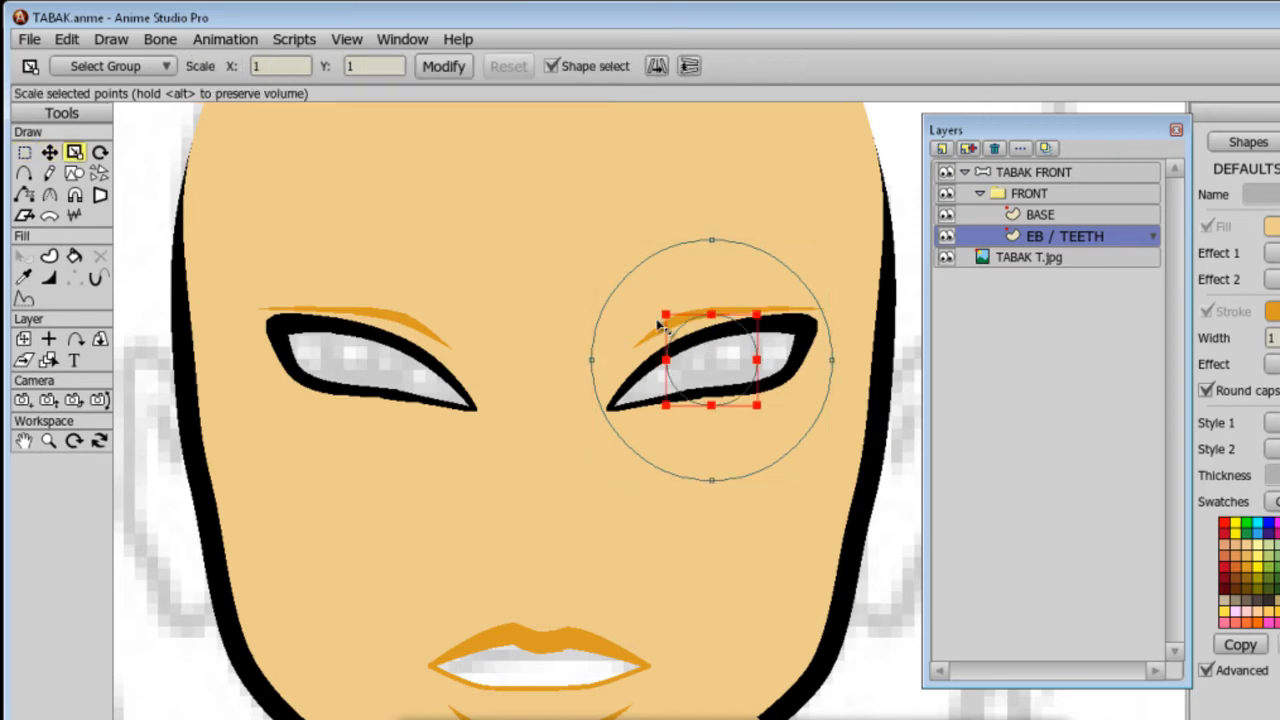
key("Return")
key("ctrl+v")
key("s")
left_click_drag(591, 240, 692, 340)
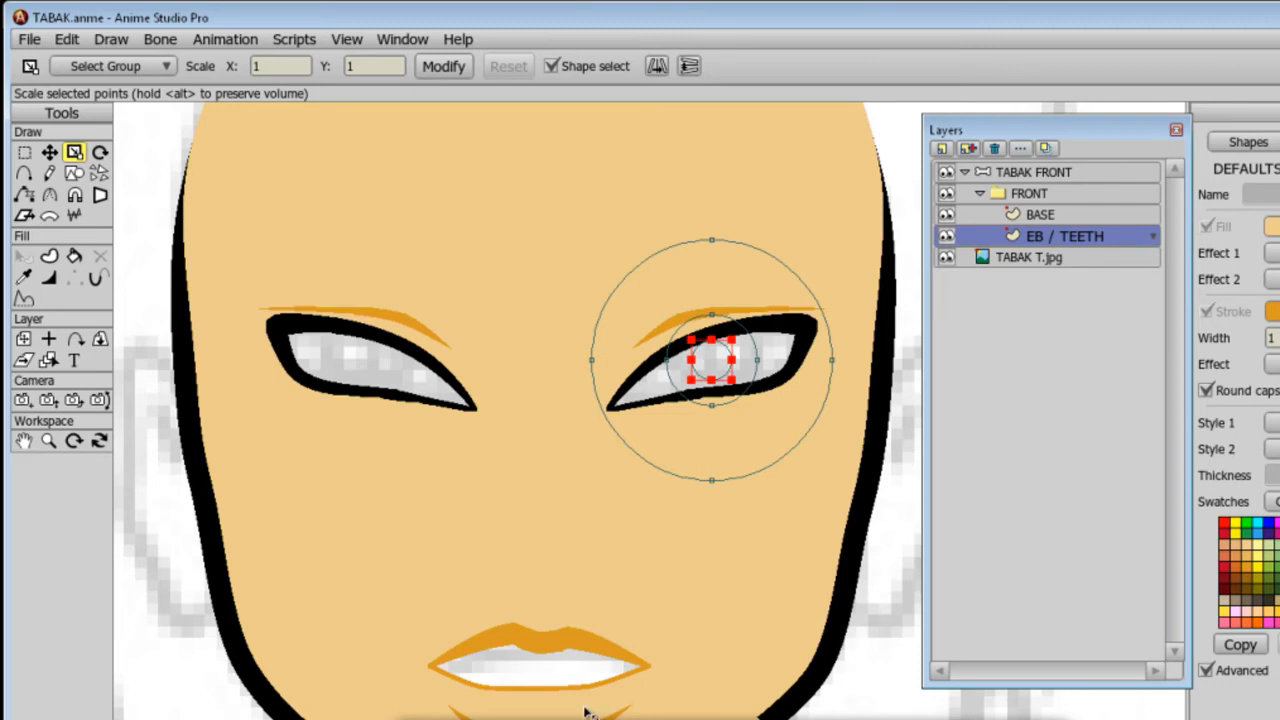
Make a small highlight circle and move it to the upper outer edge of the pupil.
key("t")
key("s")
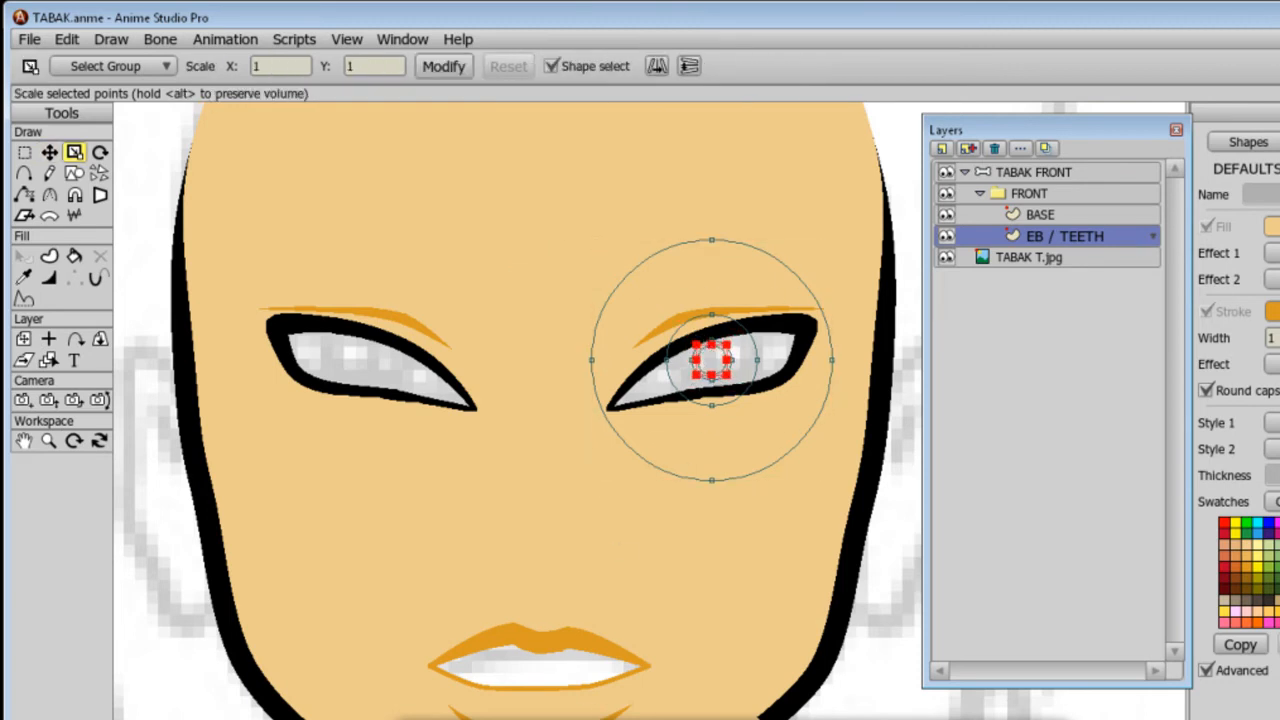
key("t")
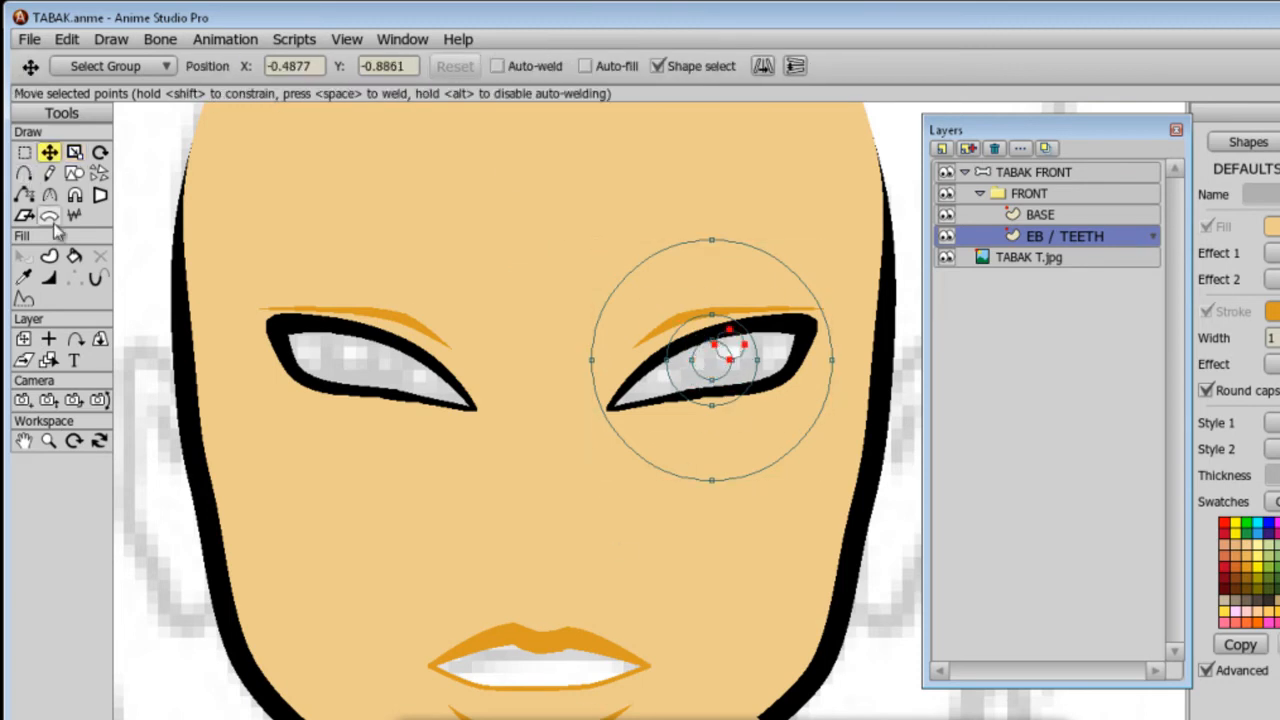
Create a white fill-only shape from the eyeball circle.
key("u")
left_click(754, 478)
key("space")
left_click(840, 606)
key("ctrl+z")
key("space")
left_click(1207, 311)
Fill the iris circle brown, the pupil black and the highlight white, all without strokes.
left_click(733, 403)
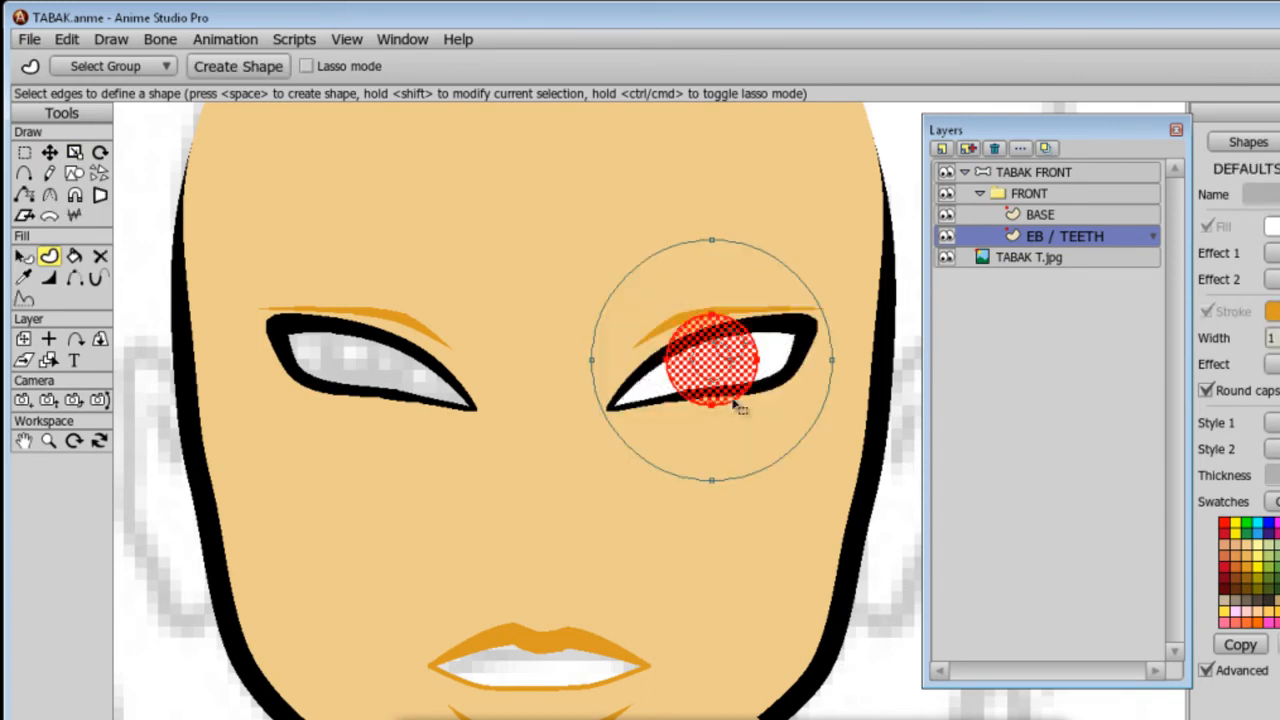
left_click(1245, 572)
key("space")
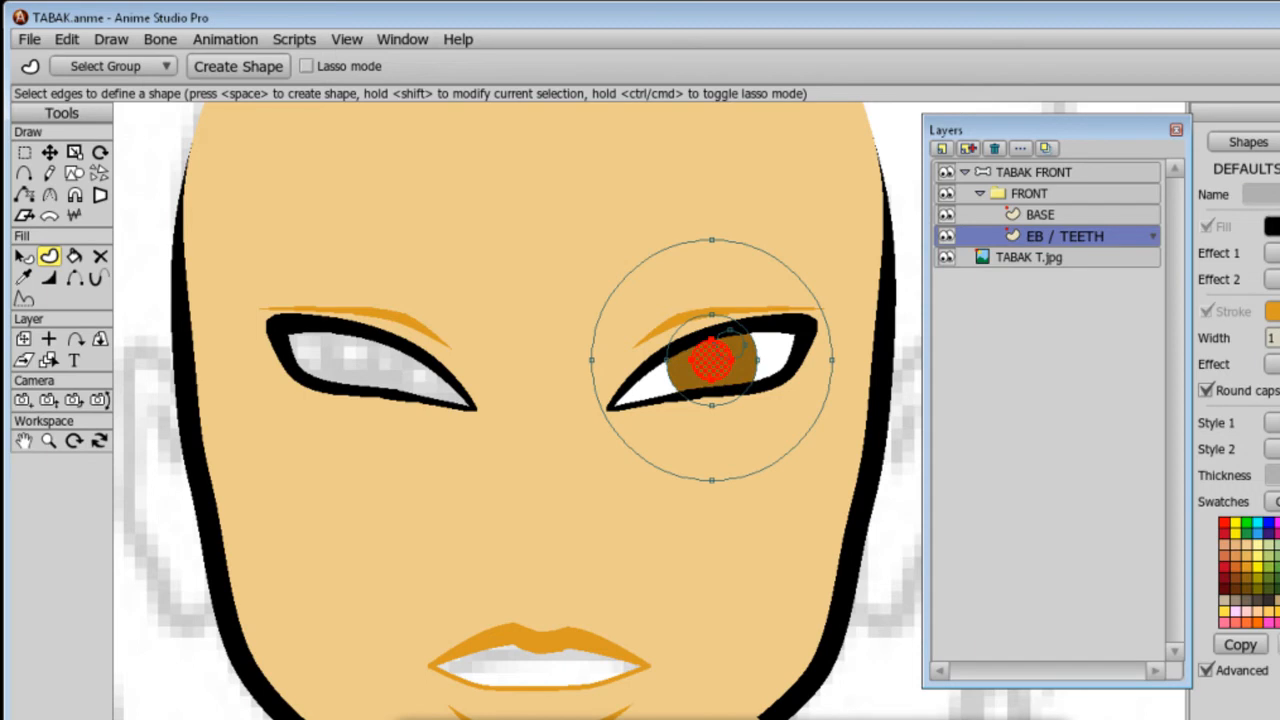
key("space")
left_click(1207, 311)
left_click(742, 353)
key("space")
left_click(1207, 311)
left_click(857, 474)
Copy the complete eyeball and move the pasted copy horizontally into the other eye opening.
left_click(24, 152)
left_click_drag(536, 182, 790, 418)
key("ctrl+c")
key("ctrl+v")
left_click_drag(680, 428, 395, 461)
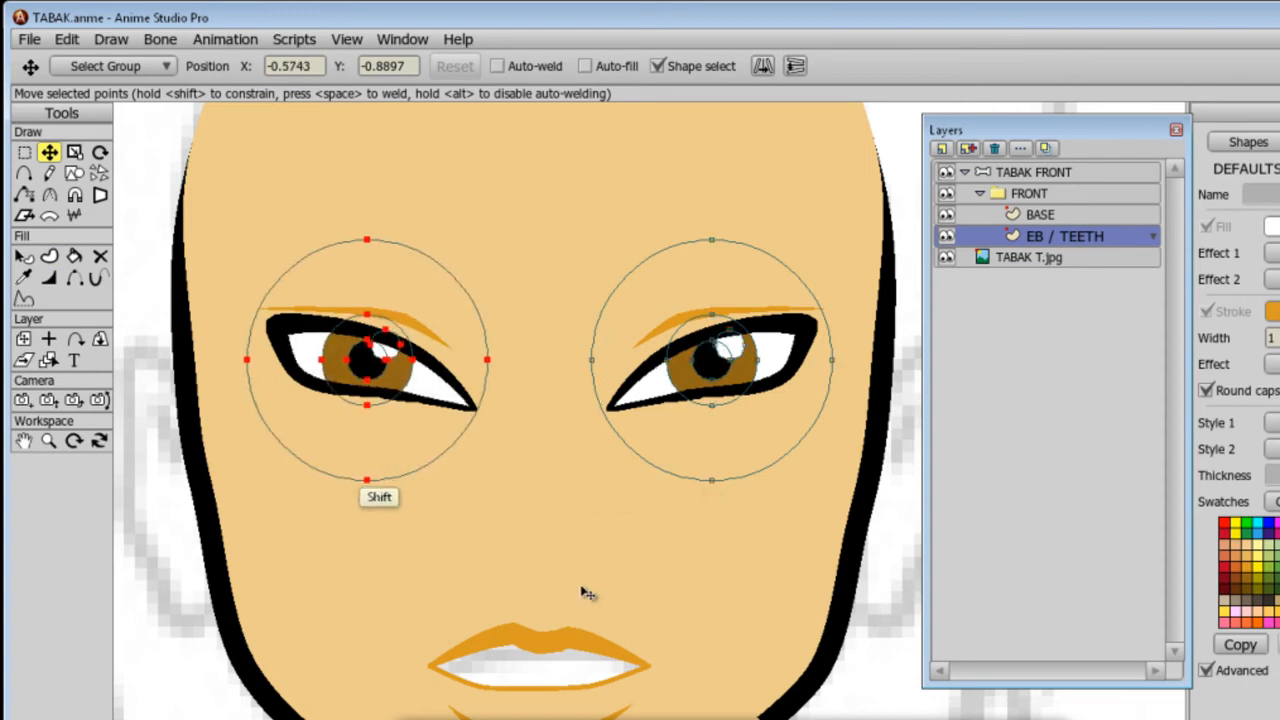
left_click(967, 150)
left_click(972, 166)
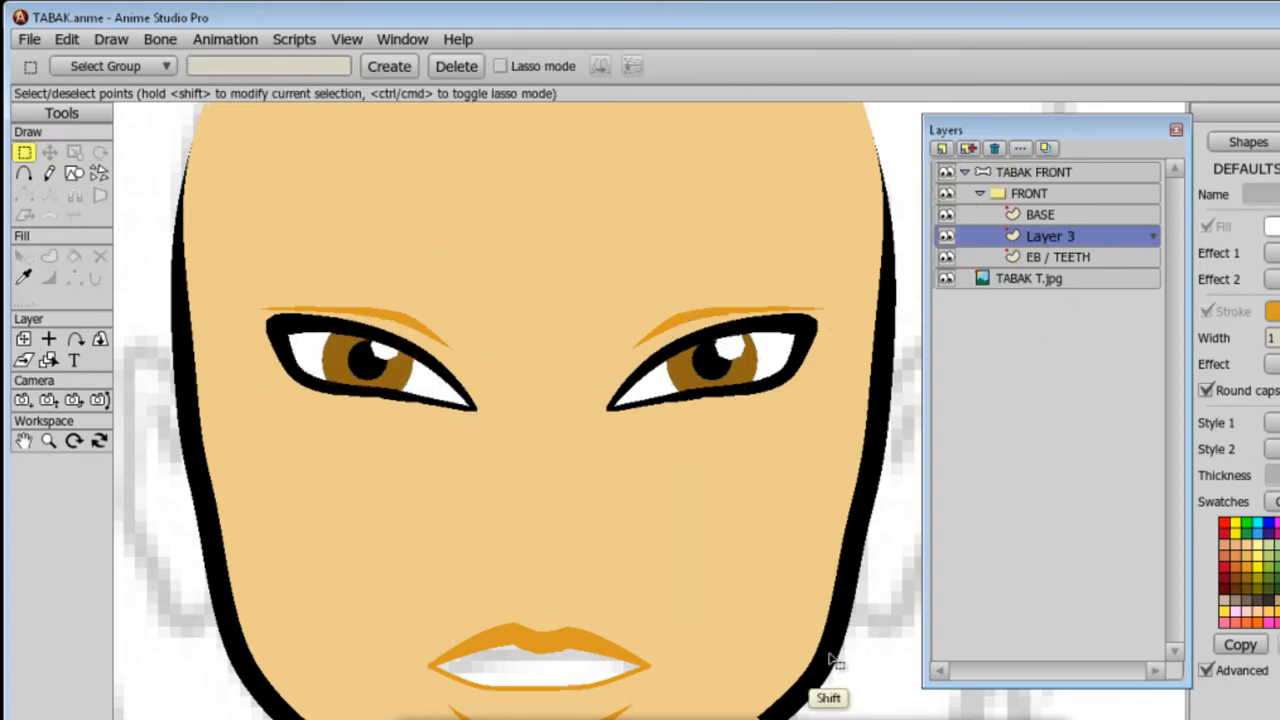
key("ctrl+z")
Draw two overlapping wide ovals across the mouth for the lower and upper teeth.
left_click(74, 172)
scroll(118, 193, "down", 1)
mouse_move(408, 568)
left_mouse_down()
mouse_move(663, 617)
mouse_move(681, 635)
left_mouse_up()
left_click_drag(404, 516, 690, 571)
left_click_drag(692, 578, 694, 581)
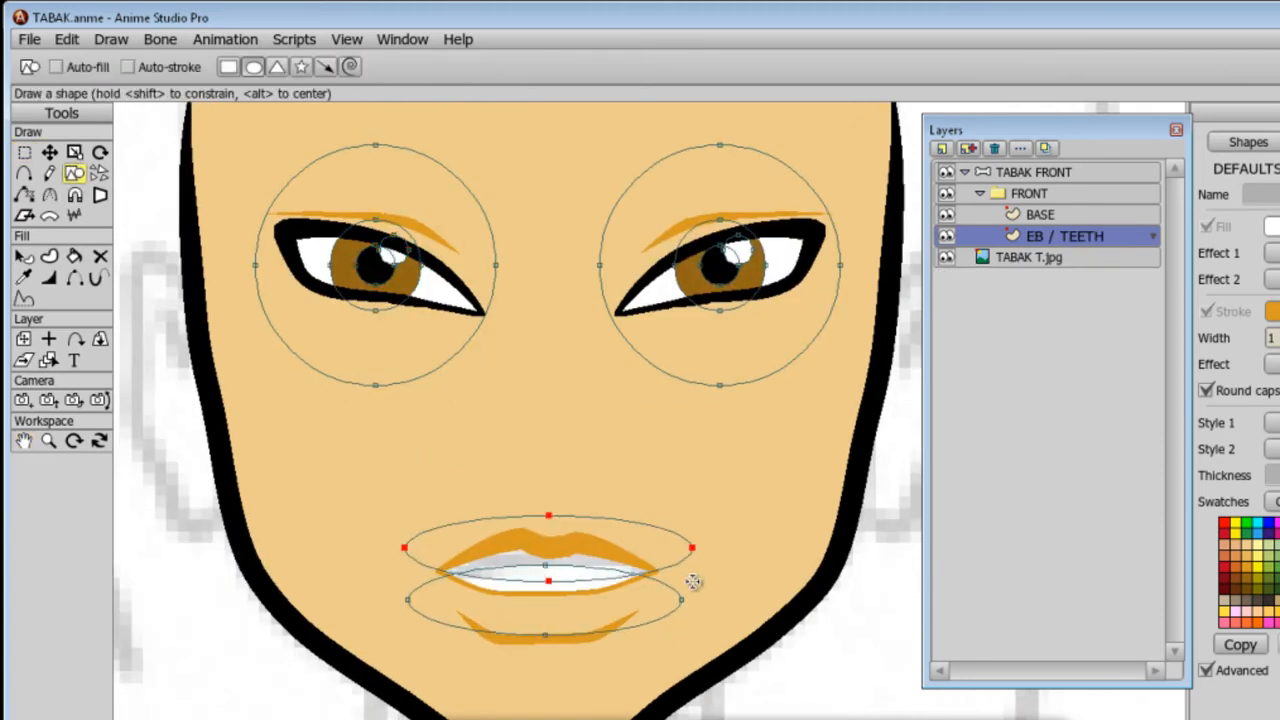
Reshape the lower teeth oval so its upper edge follows the curve of the upper teeth.
left_click(49, 152)
left_click_drag(408, 600, 406, 559)
left_click_drag(682, 600, 689, 559)
left_click_drag(545, 565, 549, 576)
left_click_drag(545, 635, 545, 625)
Create white-filled shapes from the upper and lower teeth outlines.
left_click(49, 256)
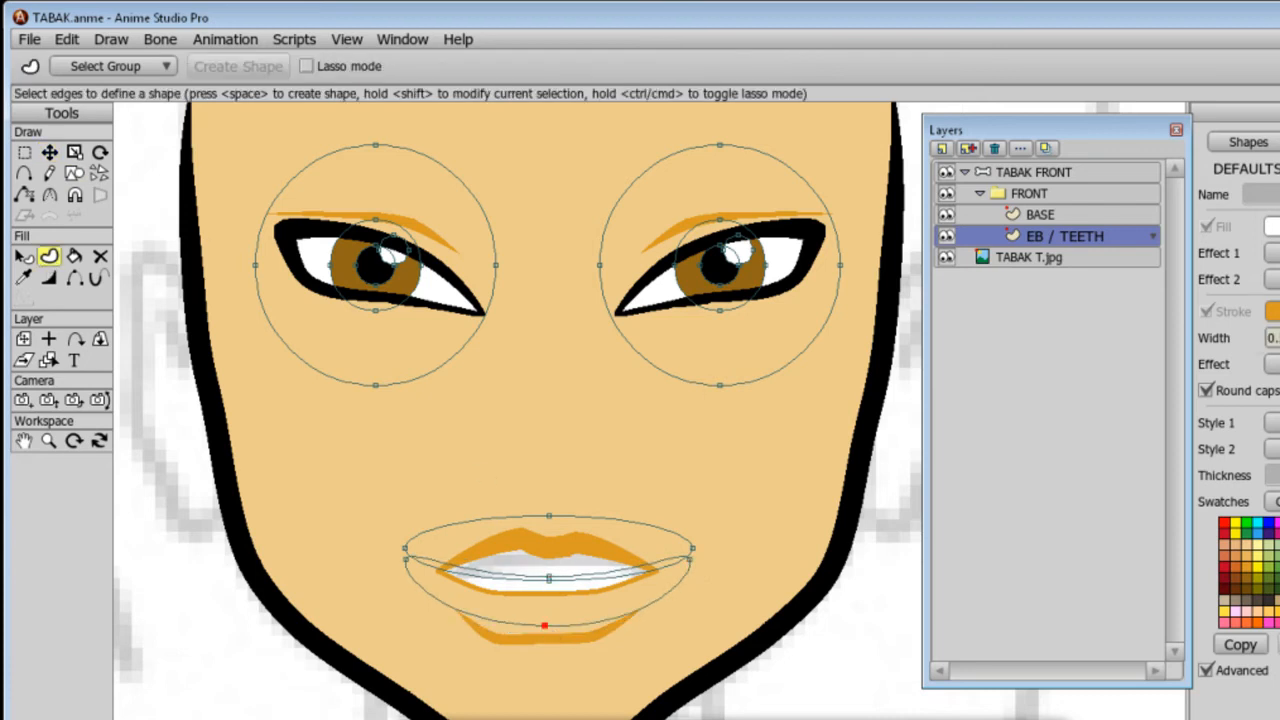
left_click(548, 578)
key("space")
left_click(657, 529)
key("space")
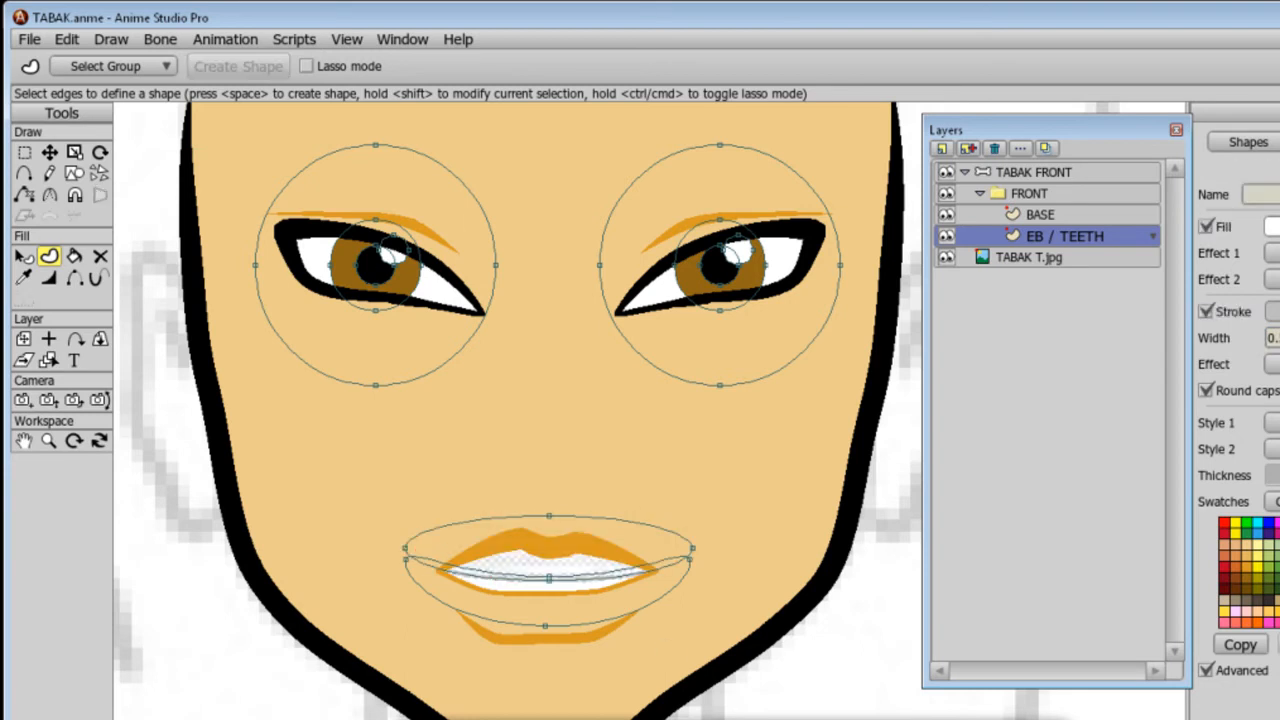
Group the lower and upper teeth points separately and move the two rows slightly apart.
key("g")
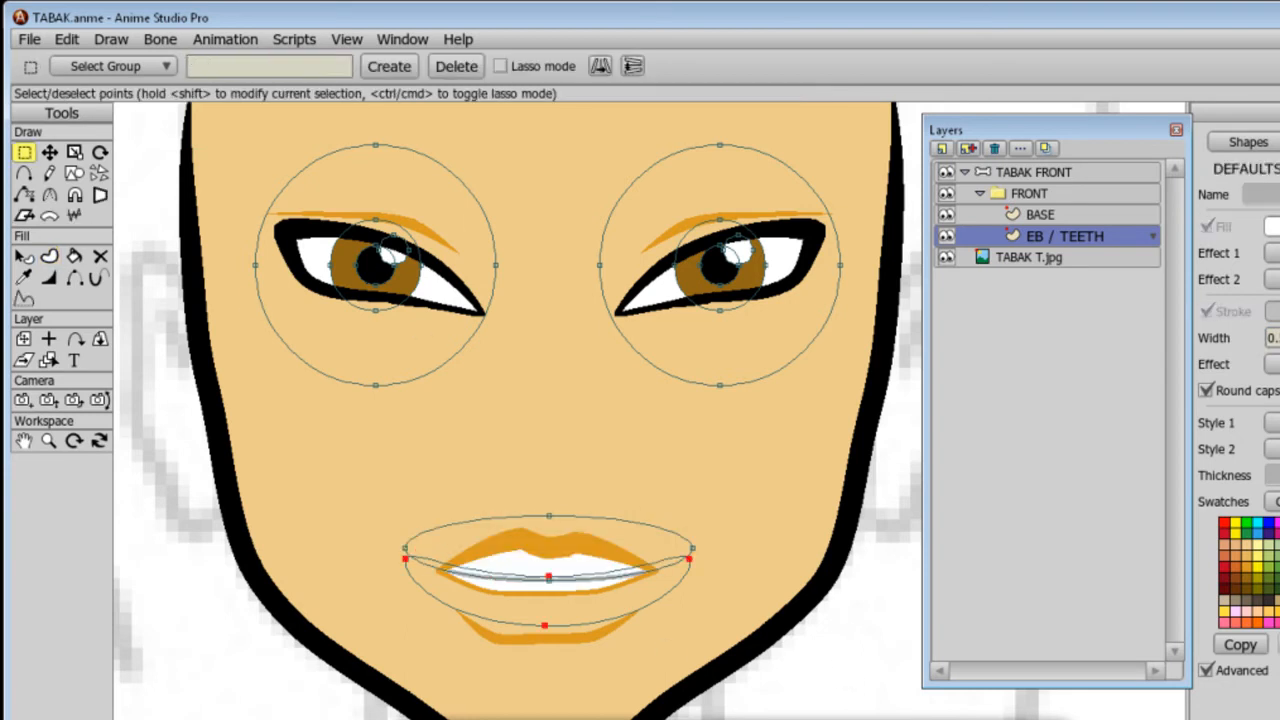
left_click(401, 68)
left_click(571, 556)
left_click(249, 65)
type("TTt")
left_click_drag(548, 545, 550, 617)
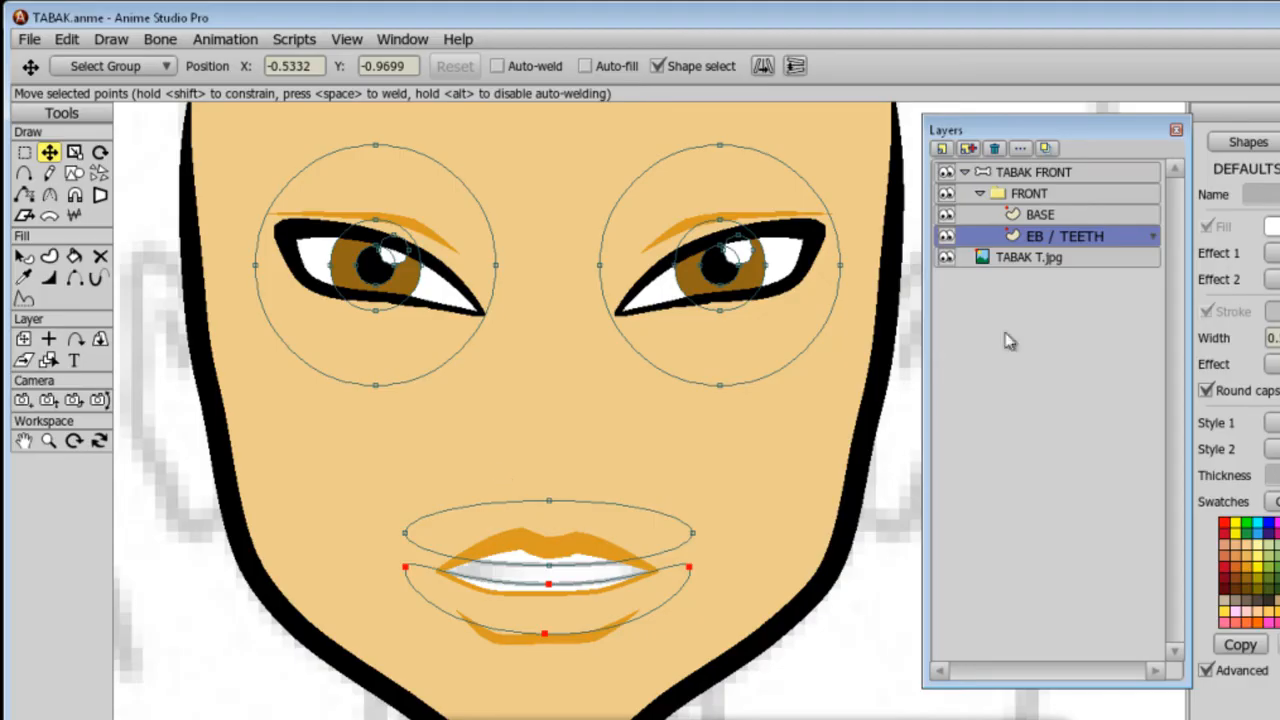
Add a vector layer named TONGUE / IS between the BASE and EB / TEETH layers.
left_click(941, 148)
left_click(960, 170)
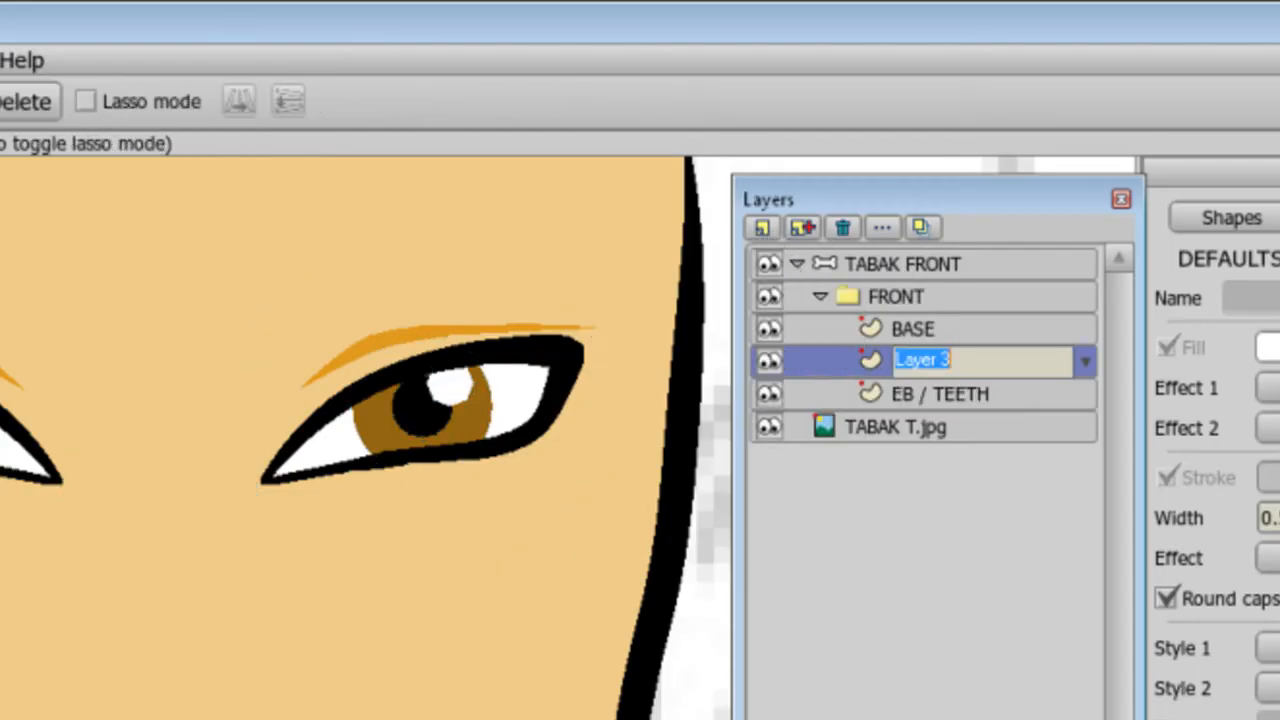
type("TONGUE / IS")
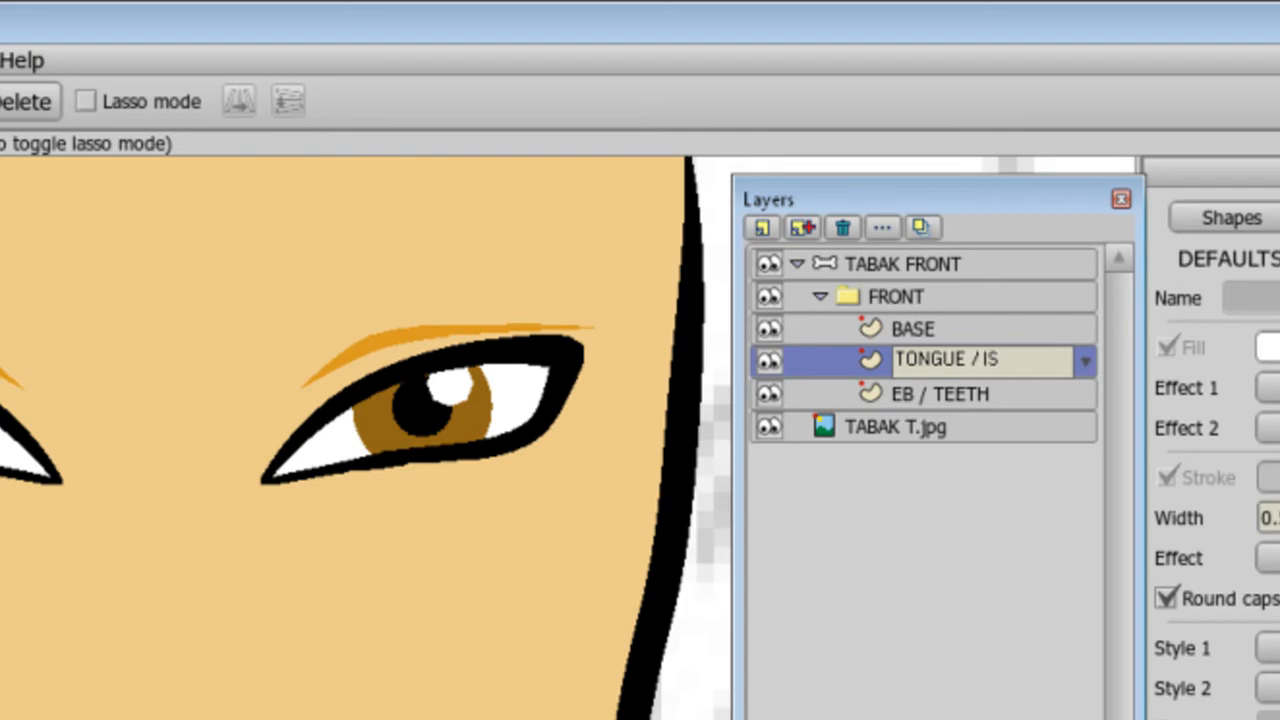
key("Return")
Draw a dark red filled oval around the mouth for the mouth's inside.
left_click(1121, 572)
left_click(120, 137)
left_click_drag(145, 467, 476, 651)
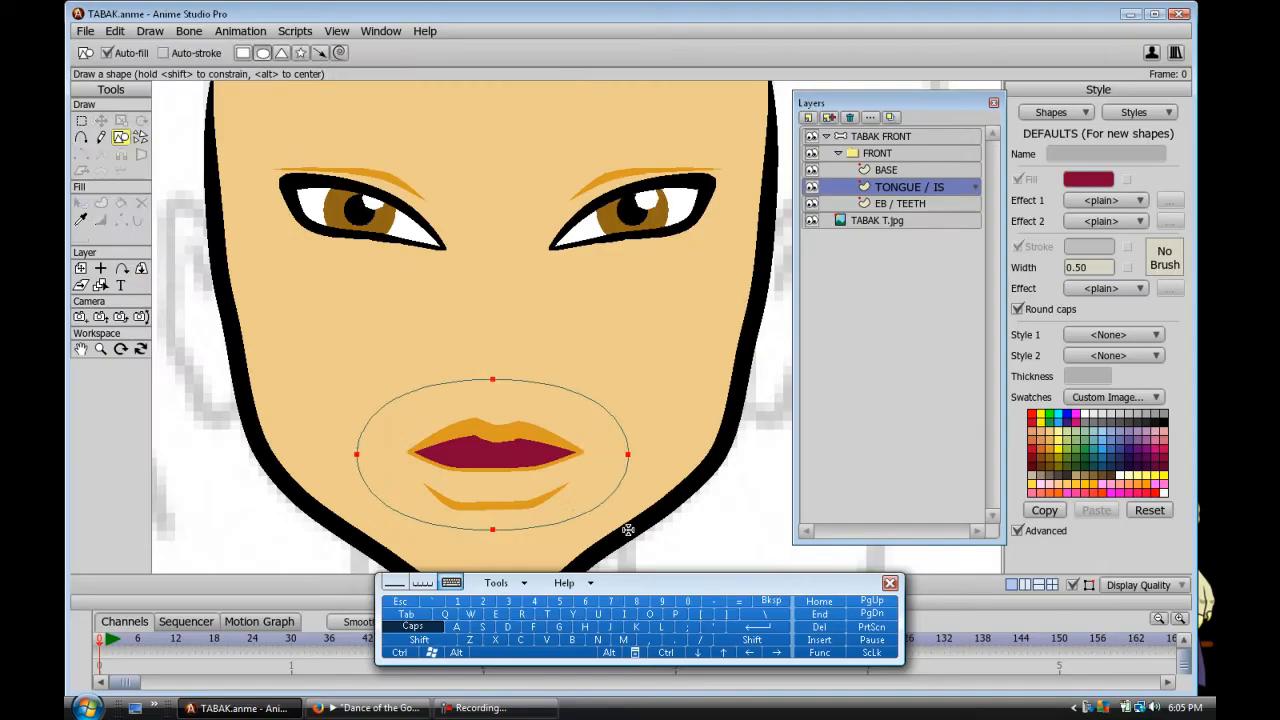
Add four points to the mouth interior oval, one between each pair of existing points.
left_click(83, 138)
left_click(398, 512)
left_click(401, 398)
left_click(566, 393)
left_click(577, 512)
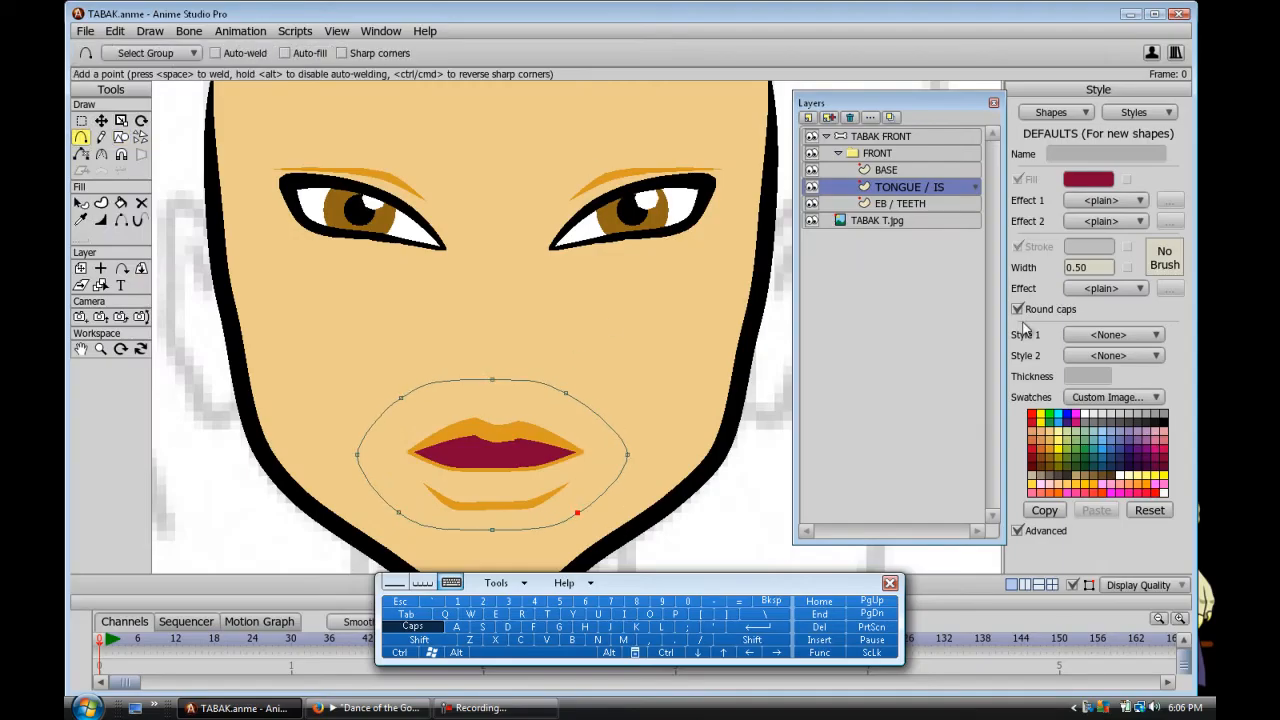
Choose light red for the fill and a darker red for the stroke, and draw a small tongue oval over the mouth.
left_click(1163, 444)
left_click(1163, 444, "shift")
left_click(120, 137)
left_click_drag(419, 433, 571, 498)
key("ctrl+z")
key("g")
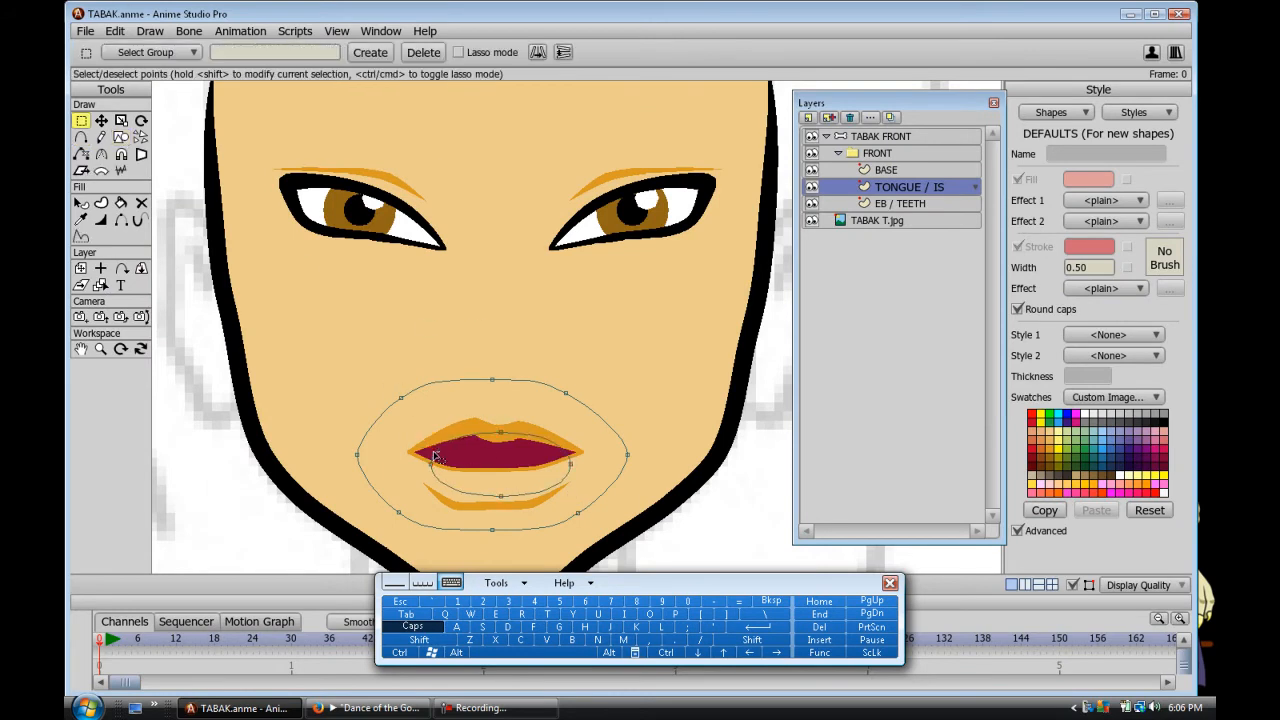
Nudge the tongue oval and add four points to it, one between each pair of existing points.
left_click(101, 120)
left_click_drag(437, 464, 432, 464)
left_click(336, 31)
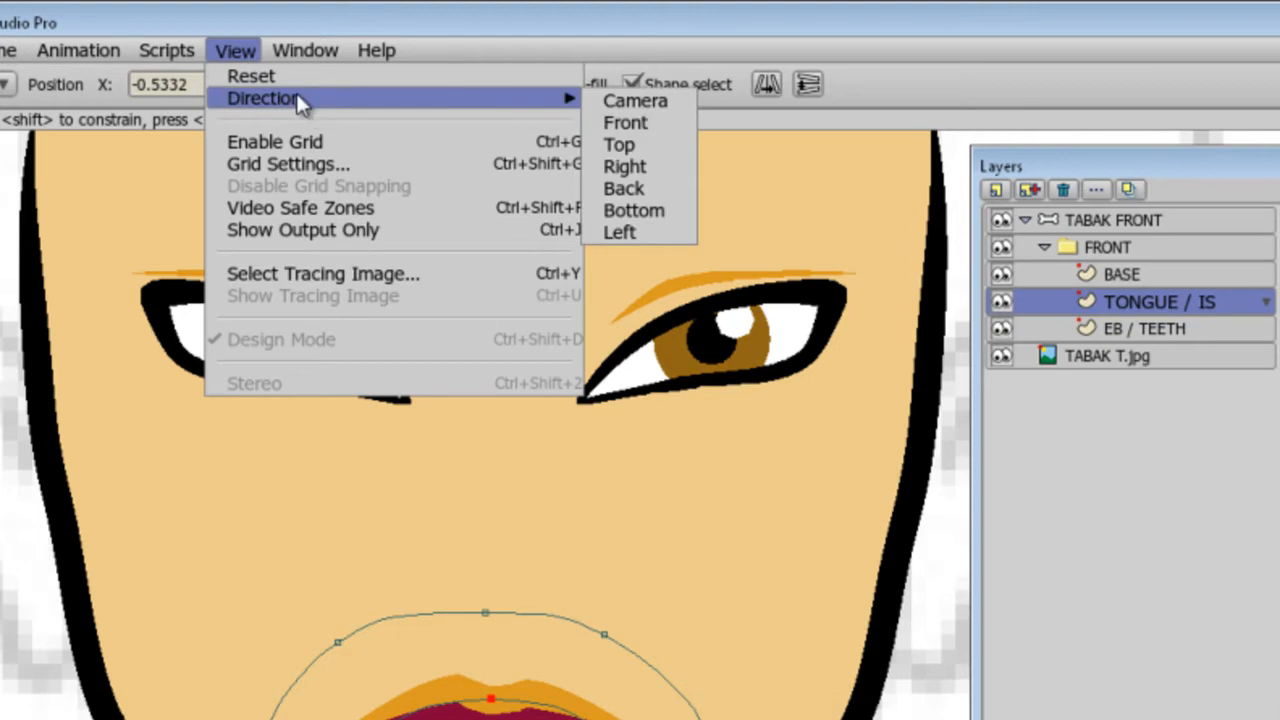
mouse_move(177, 117)
left_click(470, 214)
key("Return")
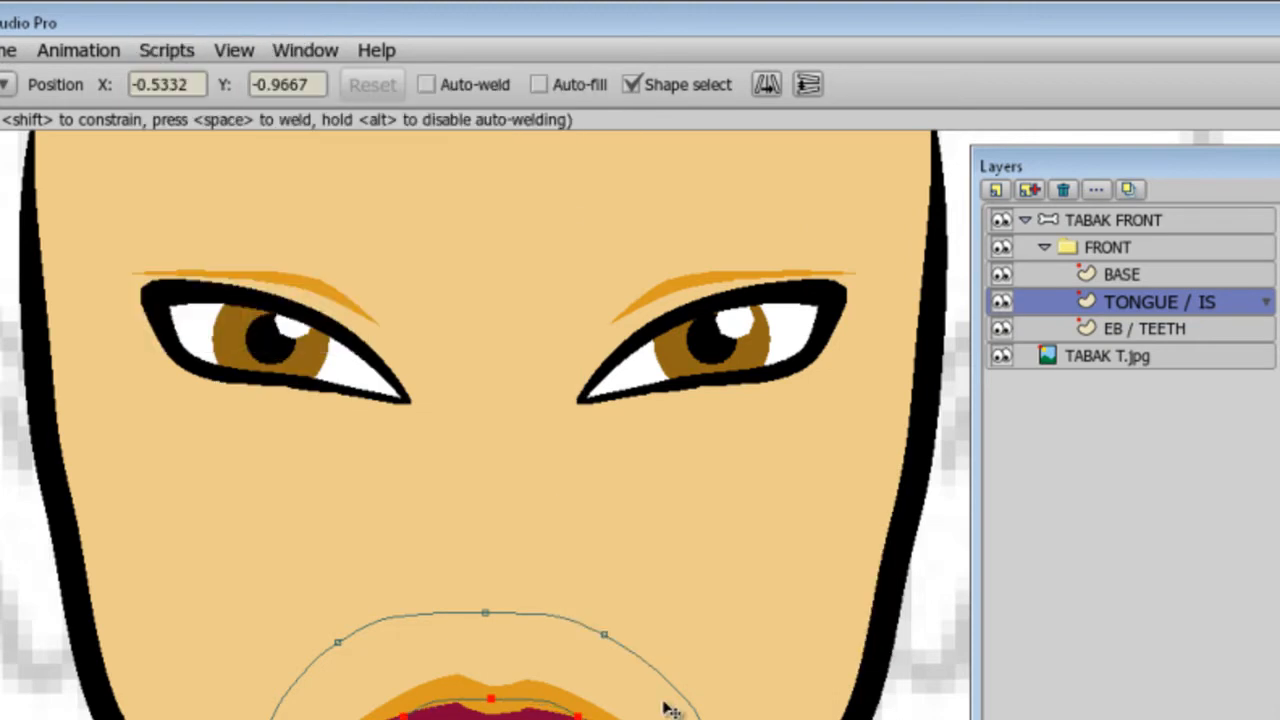
Add a short curved crease line from the tongue's top, create the tongue's shape, and taper the stroke at the crease's free end to 0.
left_click(41, 180)
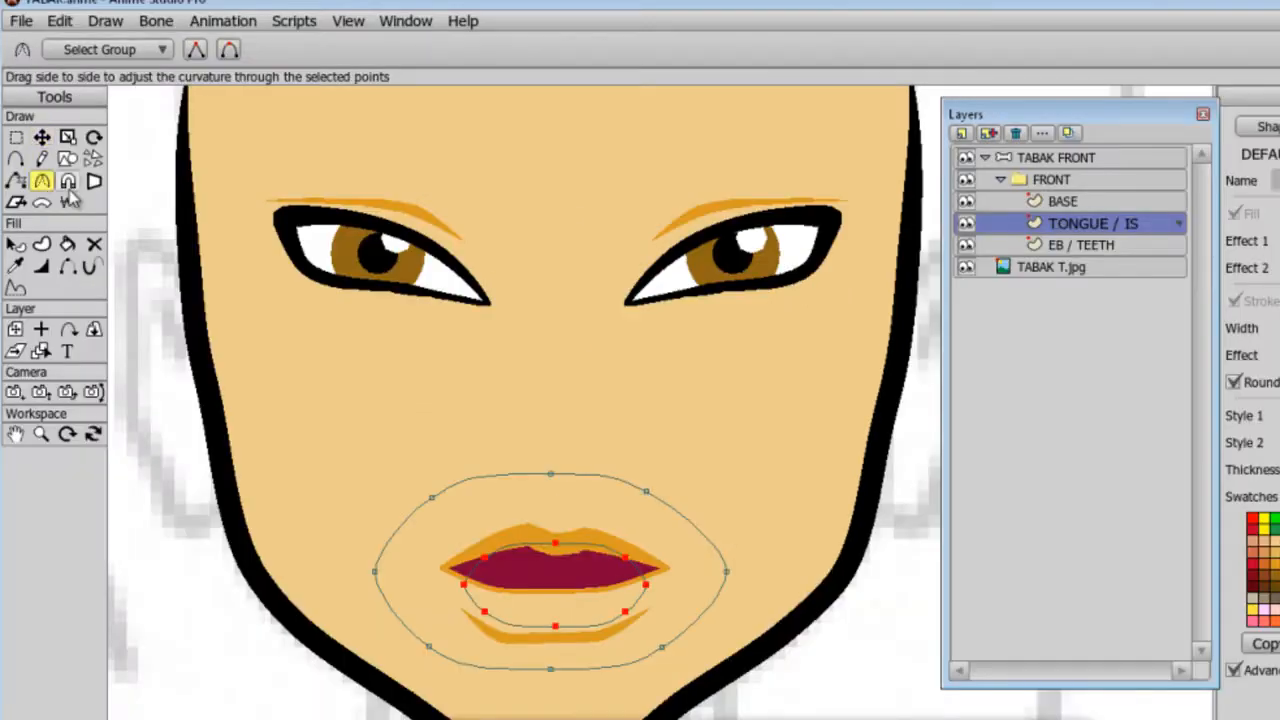
key("a")
left_click_drag(565, 550, 580, 585)
key("u")
left_click_drag(440, 532, 664, 644)
key("space")
key("w")
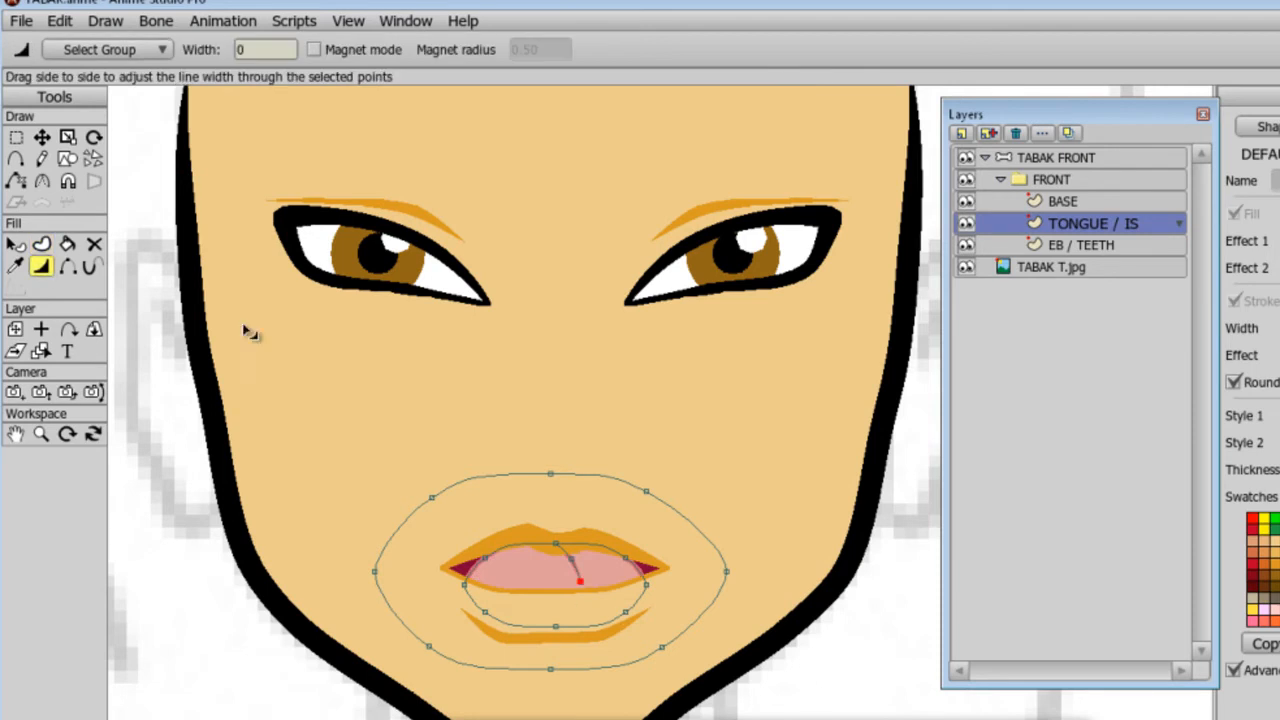
Move the tongue slightly down and place the TONGUE / IS layer below EB / TEETH.
key("t")
left_click_drag(548, 583, 543, 606)
left_click_drag(1094, 227, 1096, 243)
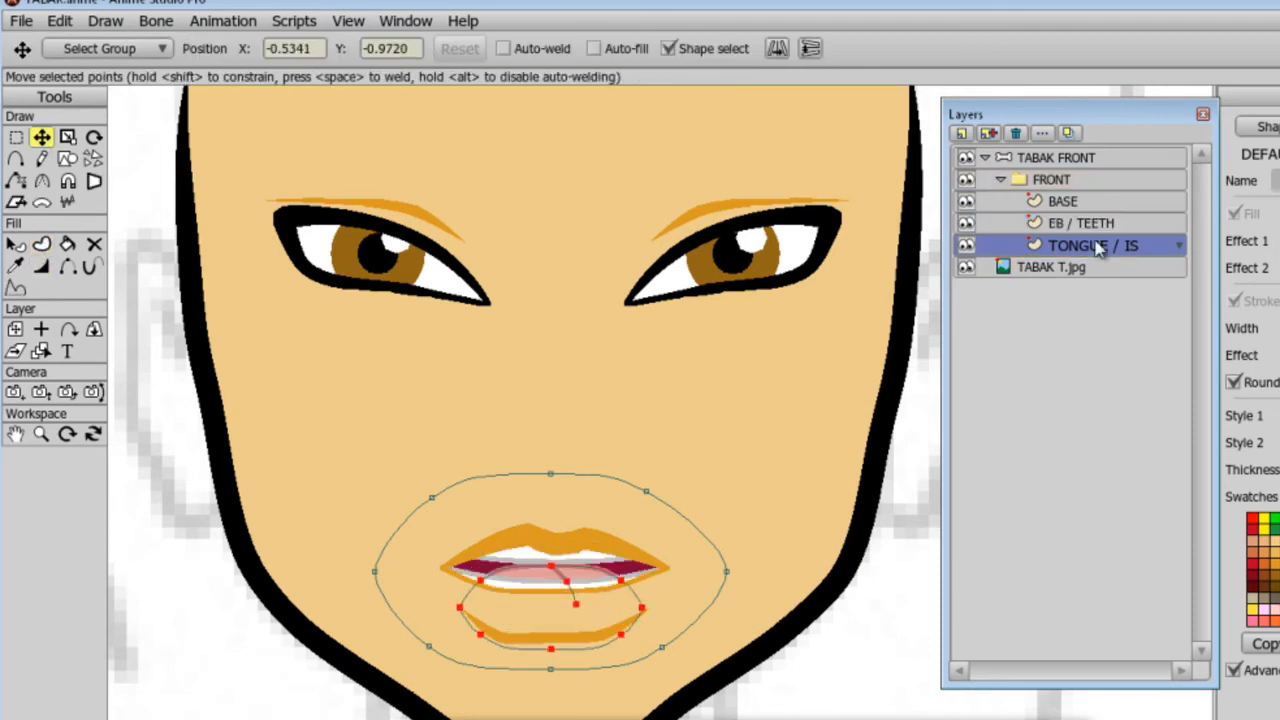
Adjust the tongue's upper and side points to round its outline and preview the render.
left_click_drag(483, 582, 486, 577)
left_click_drag(621, 581, 556, 571)
left_click_drag(643, 607, 649, 599)
left_click_drag(461, 609, 457, 608)
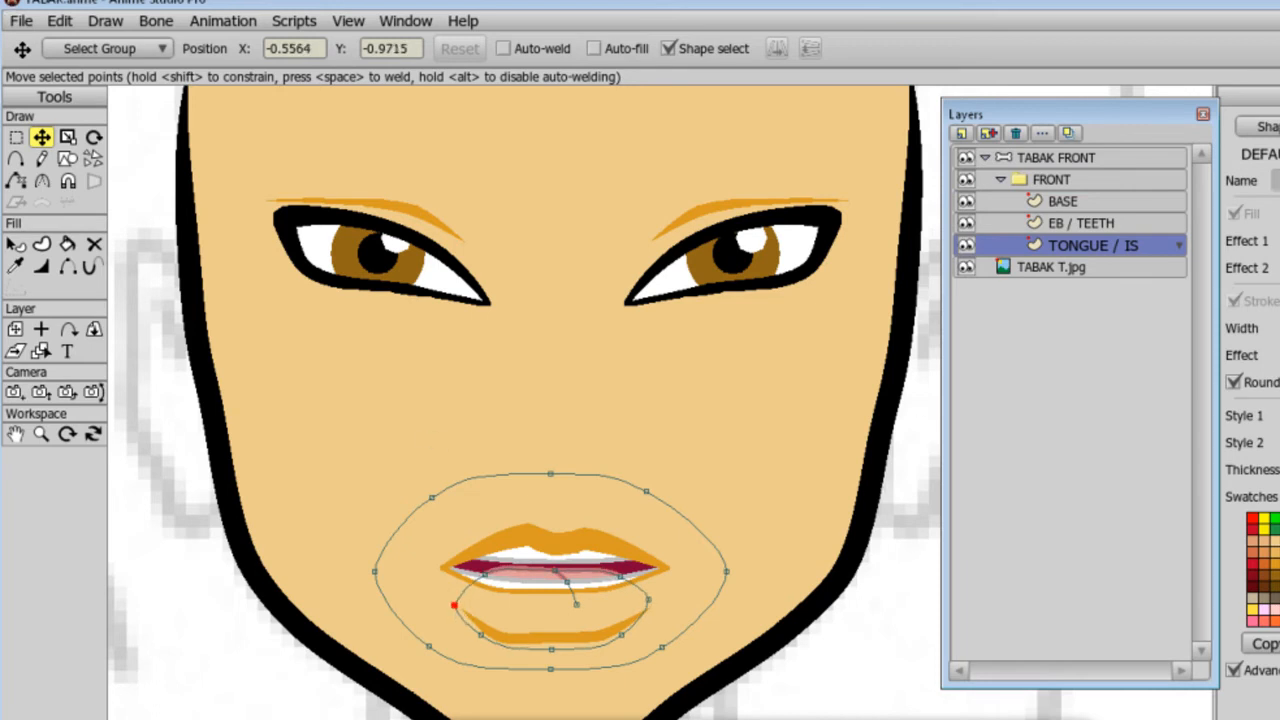
key("ctrl+r")
key("Escape")
Hide the BASE, EB / TEETH and TONGUE / IS layers and add a vector layer named NOSE above BASE.
left_click(1016, 200)
left_click_drag(966, 201, 966, 245)
left_click(961, 134)
left_click(969, 156)
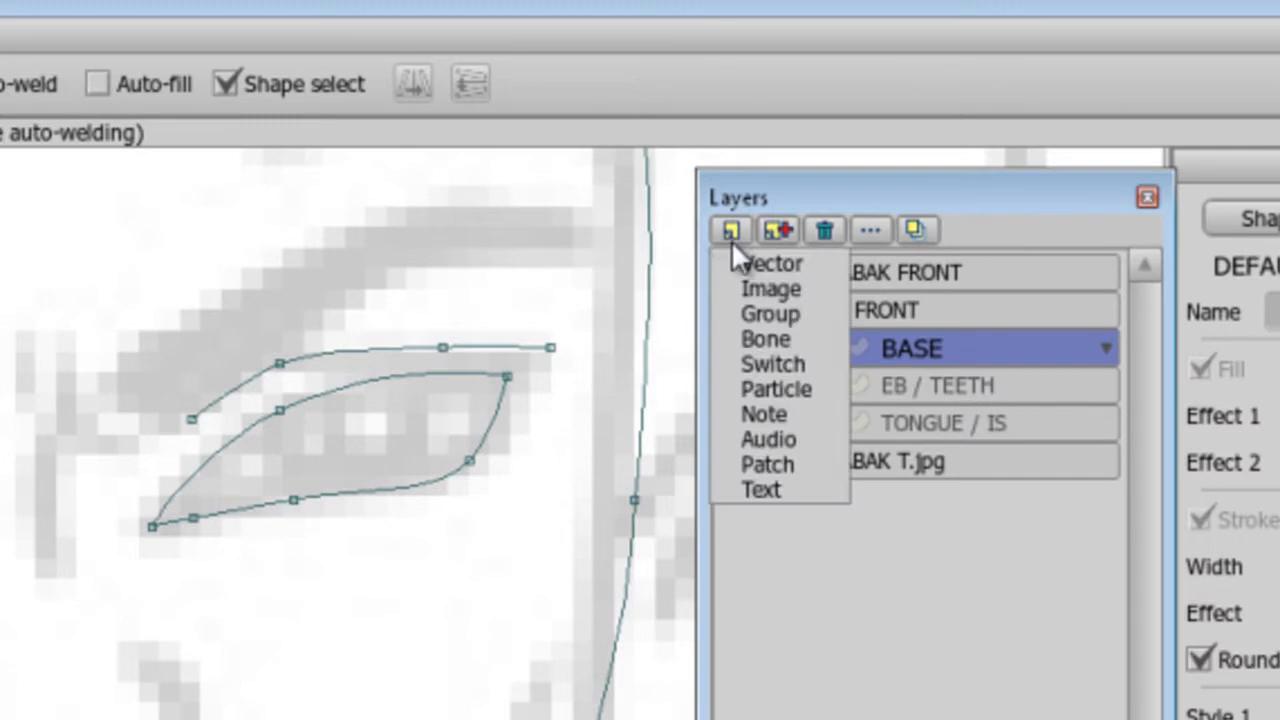
type("NOSE")
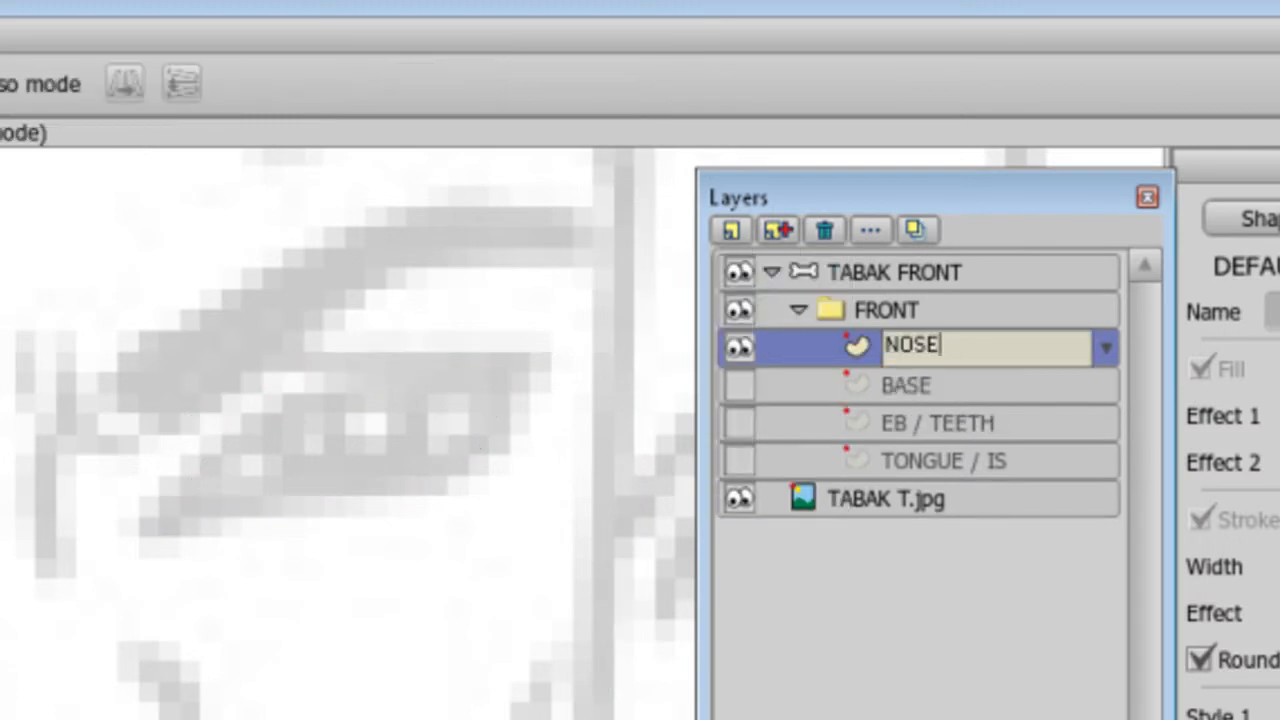
key("Return")
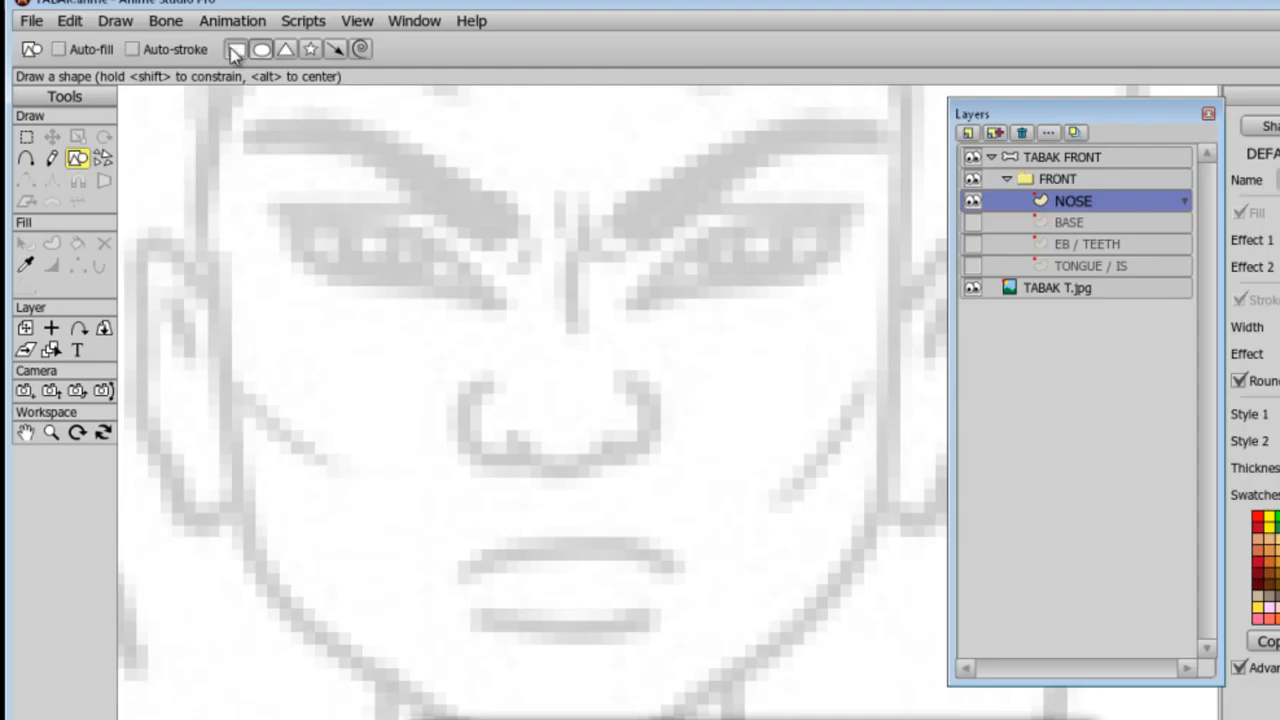
Draw a rectangle over the sketched nose and move its lower corners to the upper ends of the nostrils.
left_click_drag(483, 215, 646, 462)
key("t")
left_click_drag(483, 462, 495, 387)
left_click(646, 462)
left_click_drag(646, 466, 621, 384)
Add points tracing both rounded nostrils and the nose tip, with a short inner crease at each nostril.
key("a")
left_click_drag(530, 386, 461, 400)
left_click_drag(580, 411, 650, 412)
left_click_drag(505, 442, 472, 451)
left_click_drag(614, 451, 634, 448)
left_click(605, 455)
left_click_drag(517, 466, 553, 473)
left_click_drag(512, 457, 510, 441)
Add points along both sides of the nose bridge and pull them inward to curve it.
left_click_drag(633, 262, 579, 283)
left_click_drag(487, 268, 515, 270)
left_click_drag(503, 340, 519, 341)
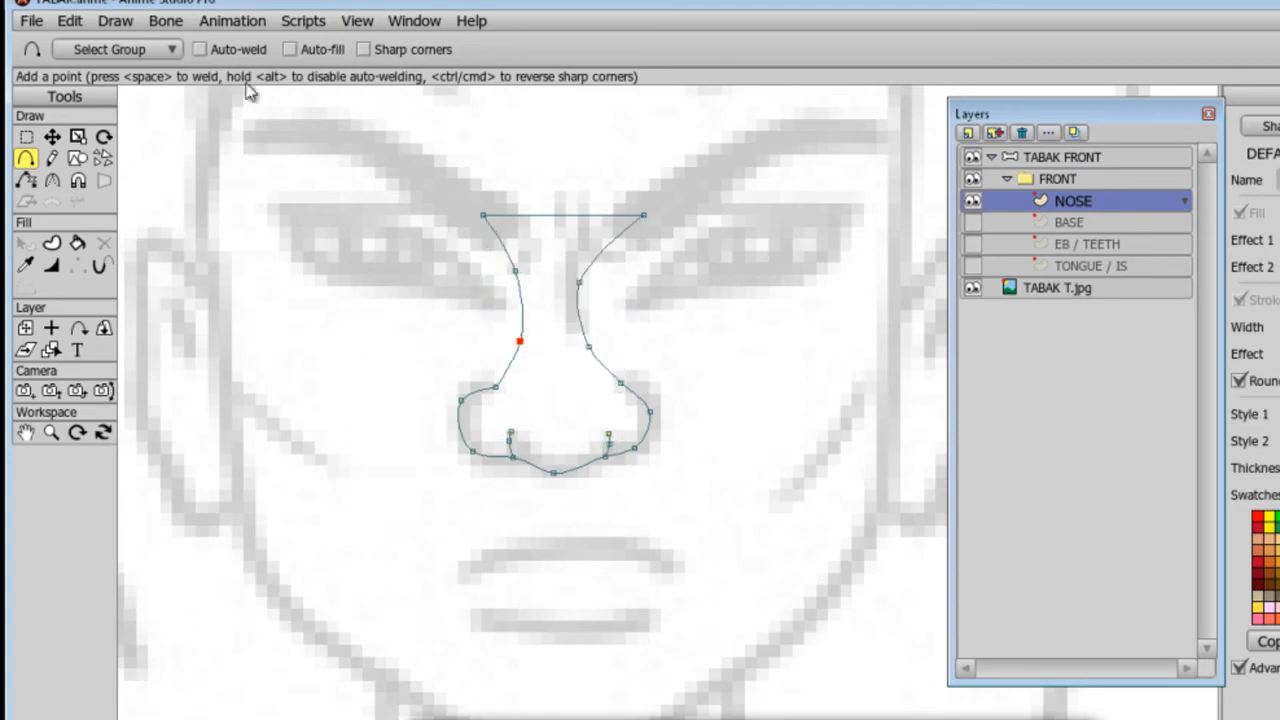
Move the bridge's upper corners inward and refine the right-hand nostril's points to fit the sketch.
key("t")
left_click_drag(645, 216, 614, 220)
mouse_move(483, 214)
left_mouse_down()
mouse_move(508, 220)
mouse_move(499, 227)
left_mouse_up()
left_click(514, 270)
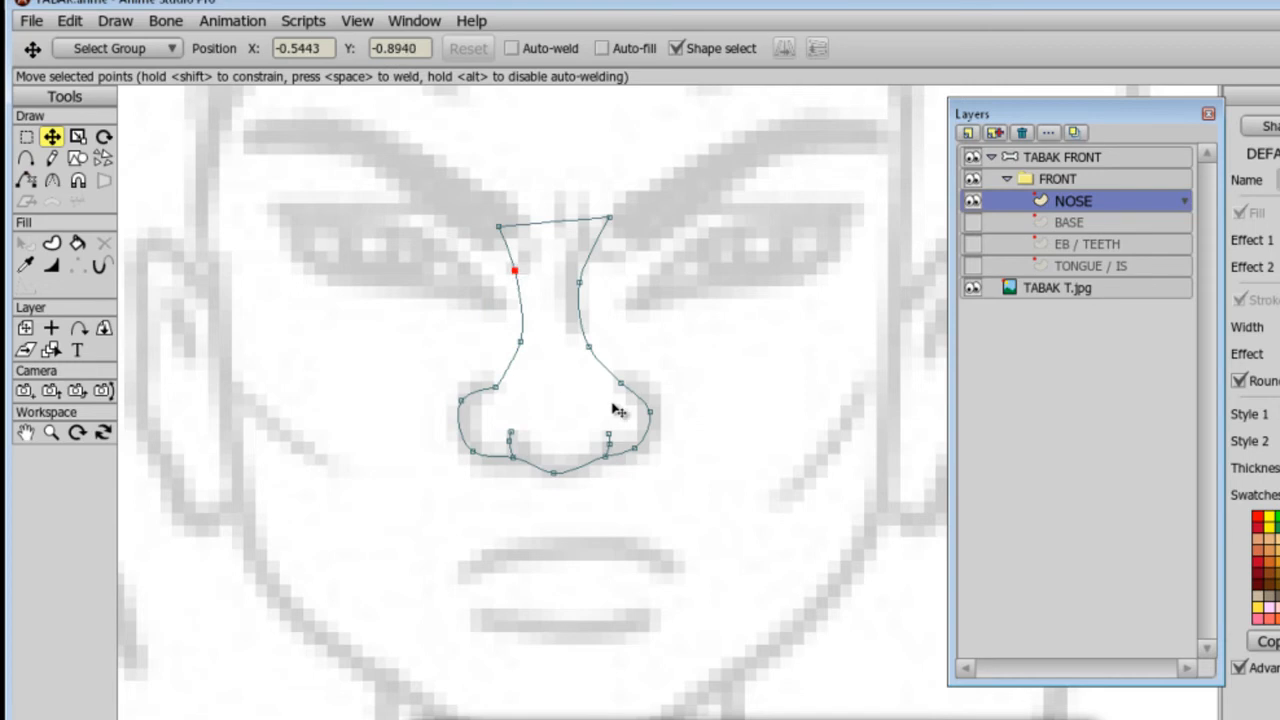
left_click_drag(650, 411, 645, 386)
left_click_drag(634, 447, 638, 447)
Show the BASE layer and create a skin-coloured, black-outlined shape from the whole nose outline.
left_click(51, 243)
left_click(972, 222)
left_click(25, 264)
left_click(50, 243)
left_click_drag(410, 178, 682, 468)
key("space")
Hide the stroke on the nose bridge's left-hand side and taper the right-hand bridge line to width 0 at its top.
left_click(77, 264)
left_click_drag(508, 365, 540, 224)
key("w")
left_click_drag(627, 392, 271, 214)
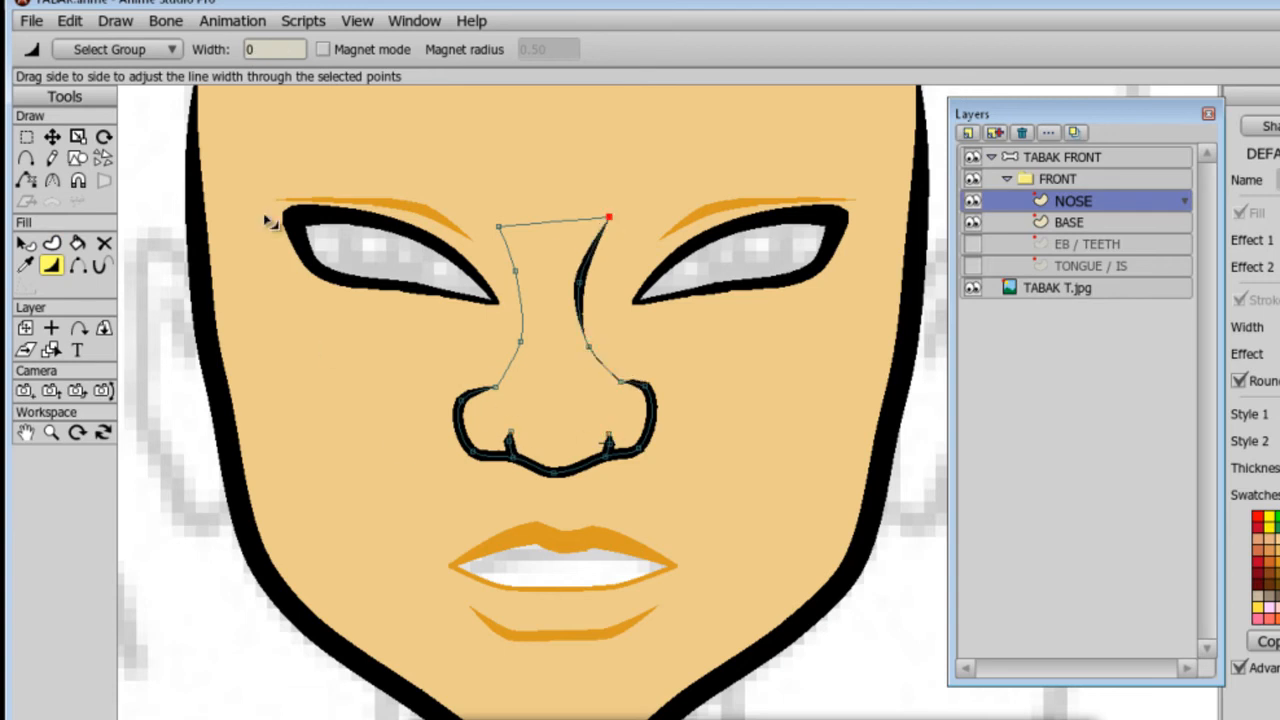
Select the middle points of both nostril creases and thin their line width.
scroll(266, 217, "up", 3)
left_click(26, 136)
left_click(416, 462)
left_click(574, 466, "shift")
left_click(52, 264)
left_click_drag(430, 466, 389, 483)
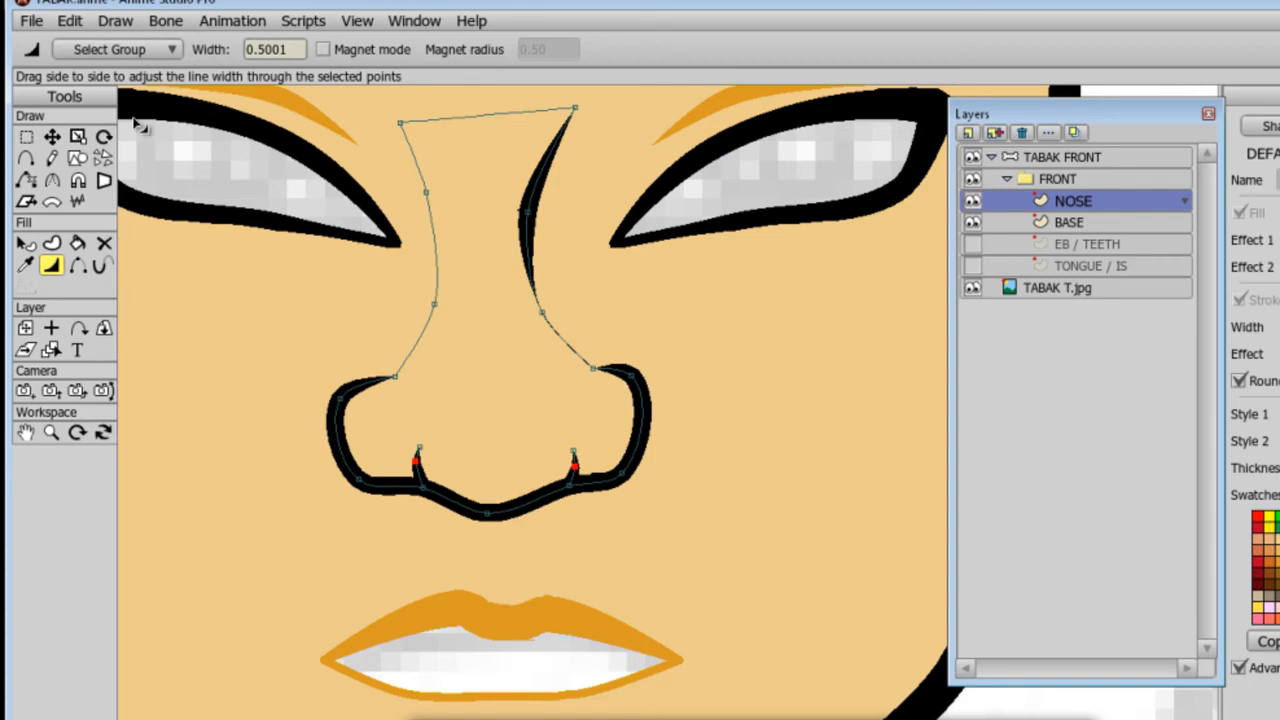
Duplicate the nose's bottom edge points without the creases, move the copy down, and close it with a curve arching over the nostrils.
key("g")
left_click_drag(310, 418, 716, 560)
left_click(418, 447, "shift")
left_click(572, 450, "shift")
key("t")
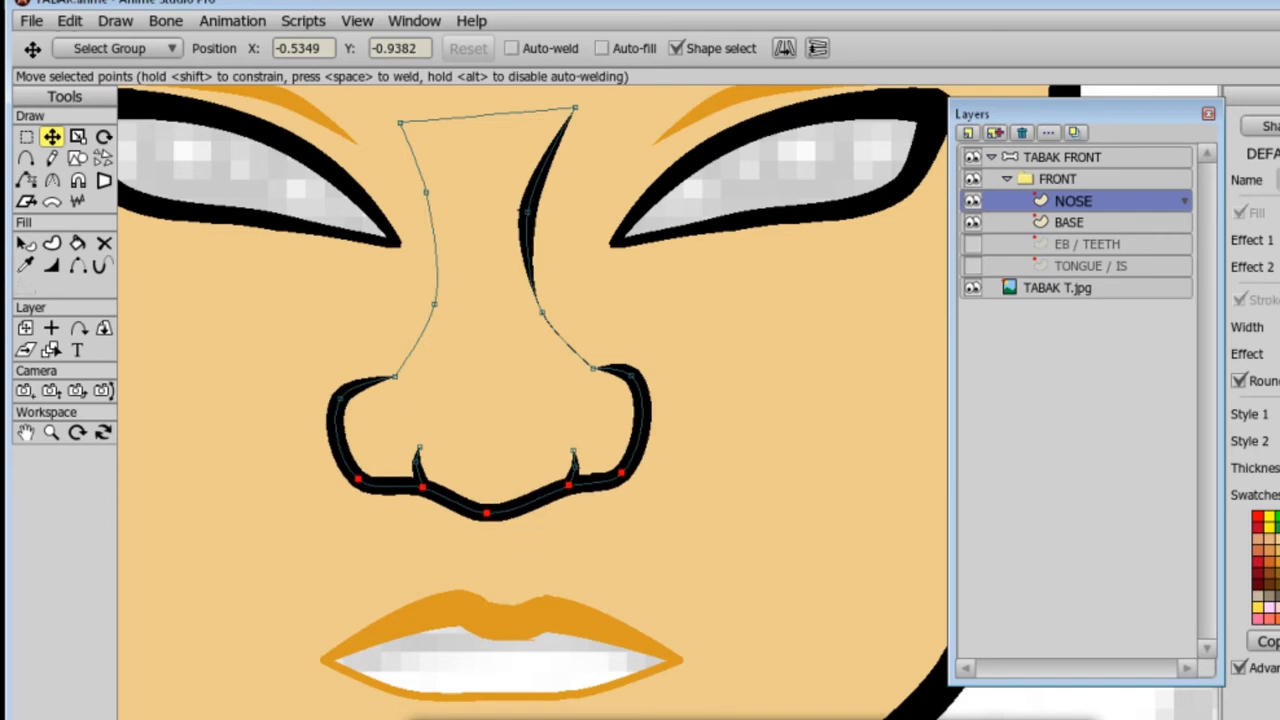
left_click_drag(592, 477, 590, 522)
key("a")
left_click_drag(343, 491, 620, 517)
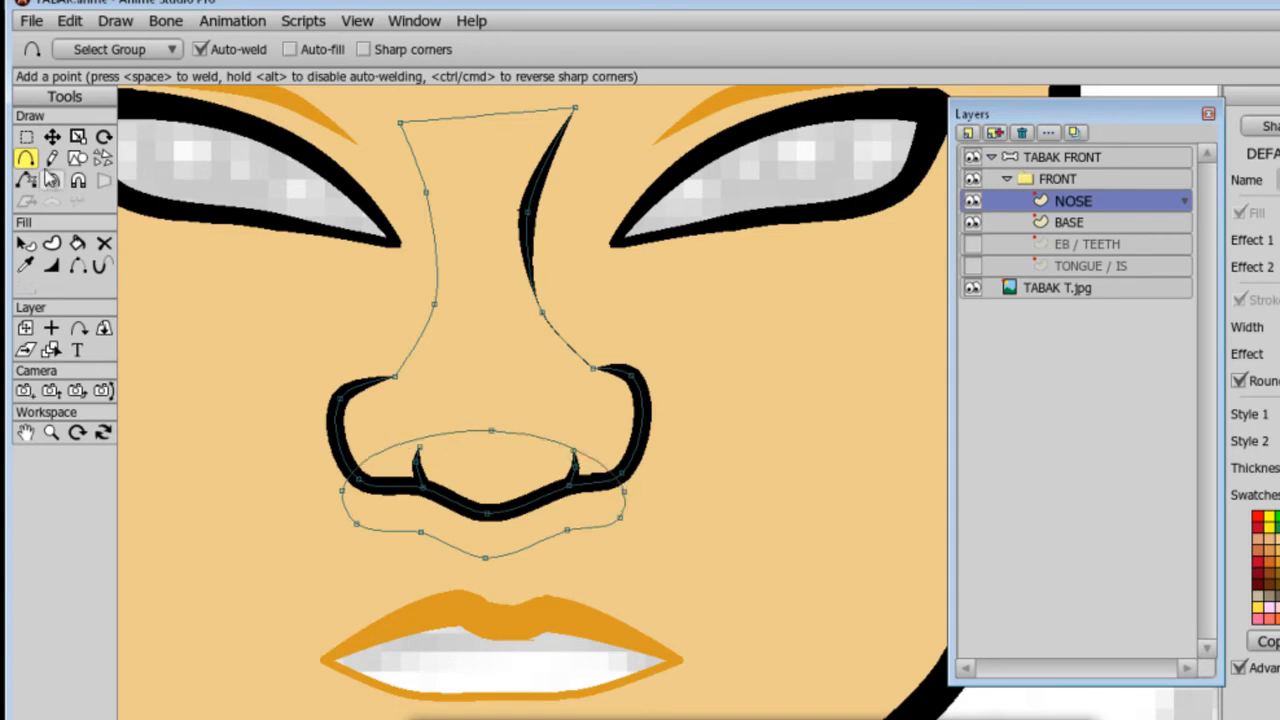
Create a shadow shape from the loop under the nose with a semi-transparent black fill and no stroke.
left_click(52, 243)
left_click(439, 542)
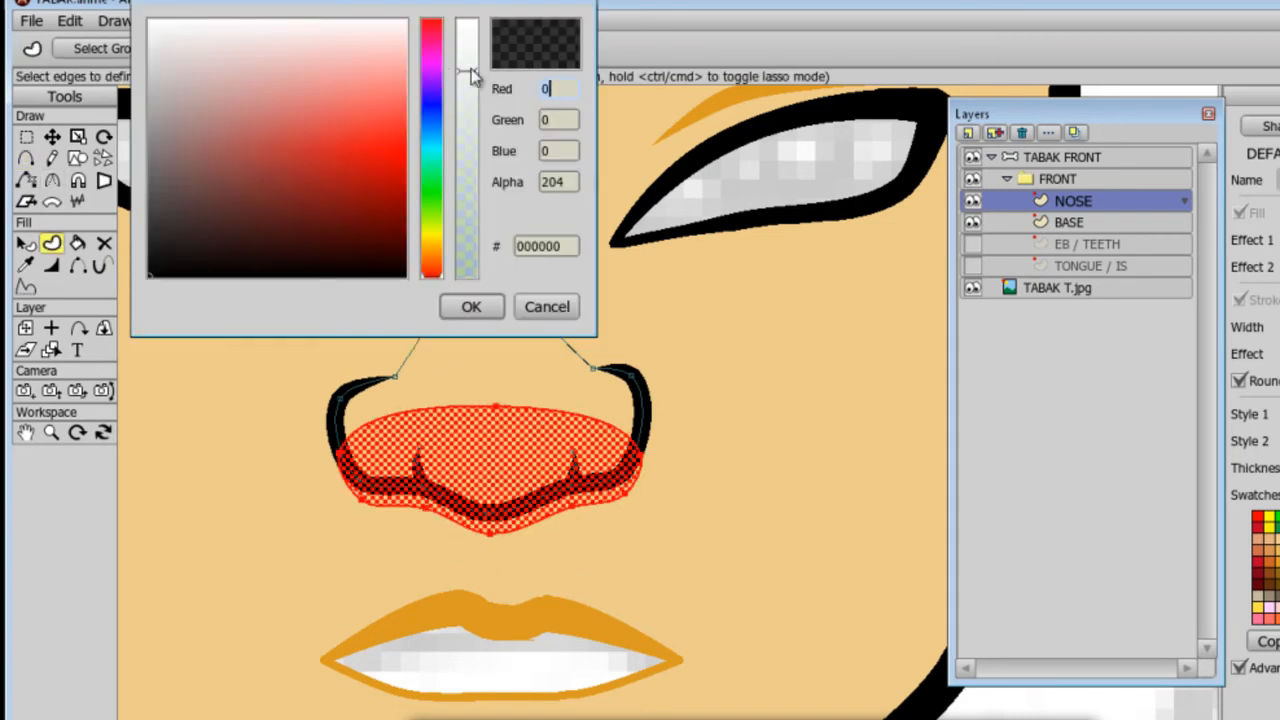
left_click_drag(467, 68, 467, 88)
left_click(471, 305)
key("space")
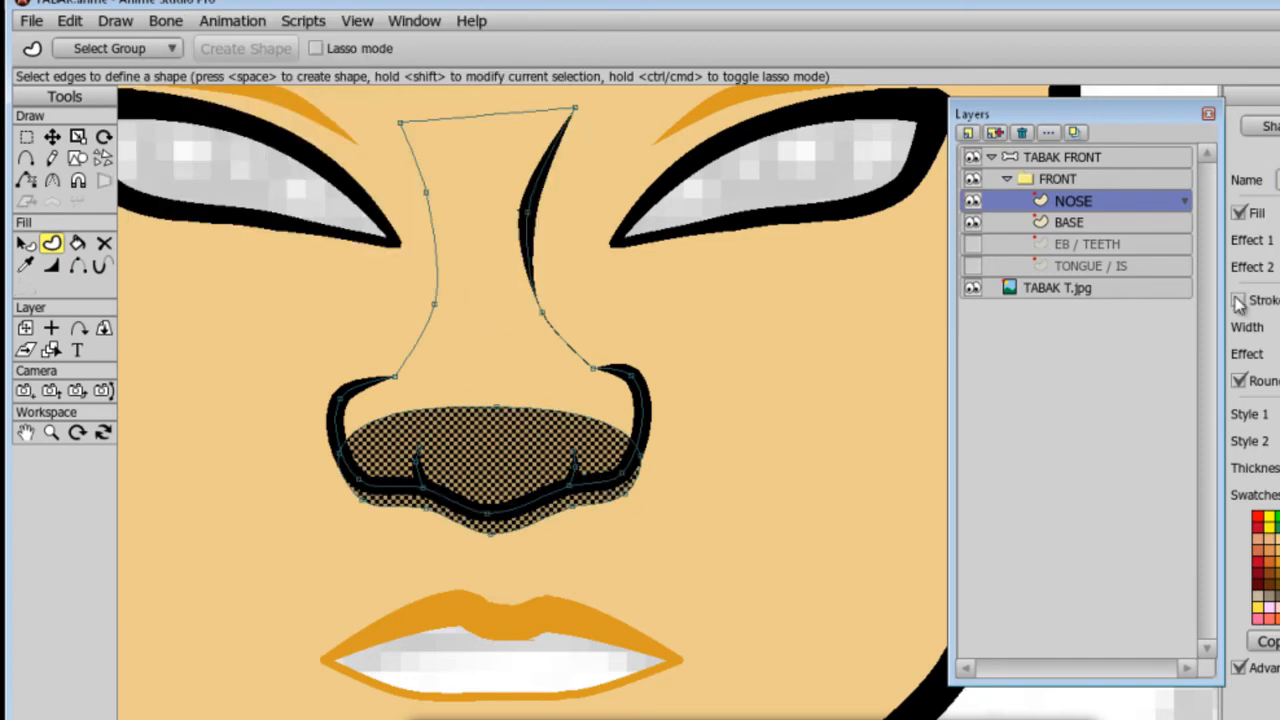
Lower the shadow shape behind the nose and, after a render preview, nudge the right-hand nostril's upper point.
left_click(115, 20)
left_click(200, 251)
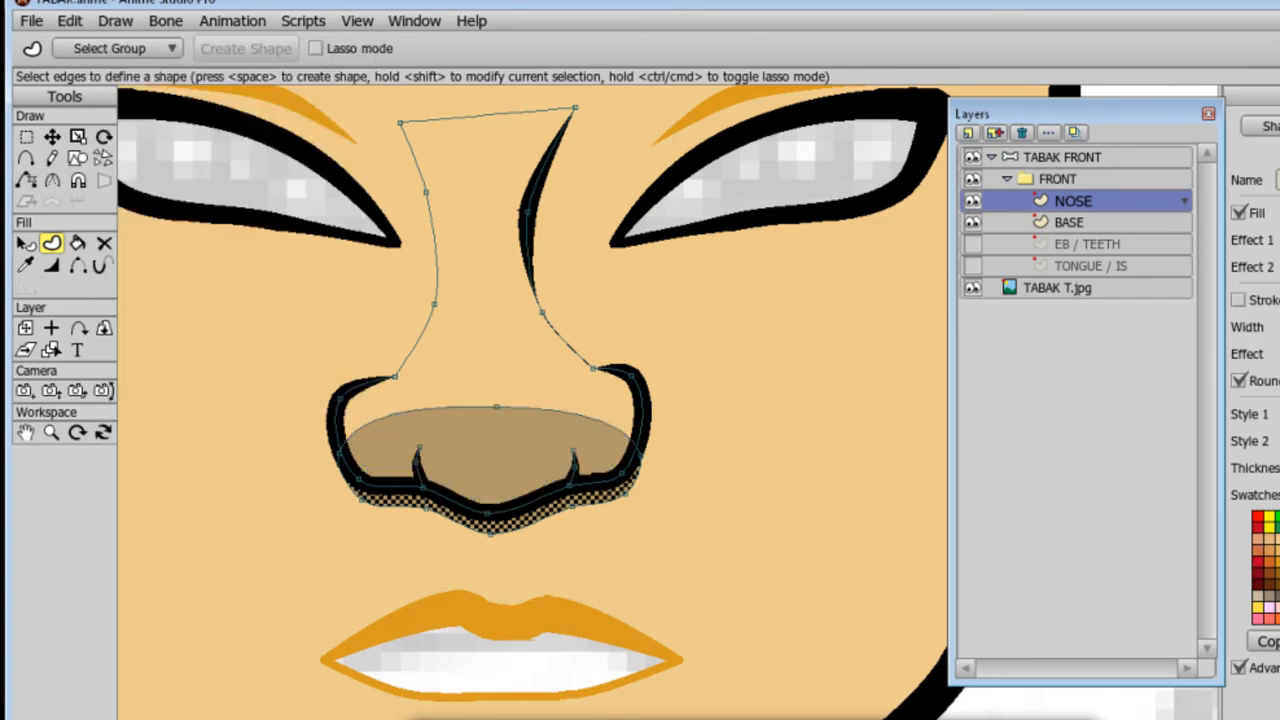
key("Return")
key("ctrl+r")
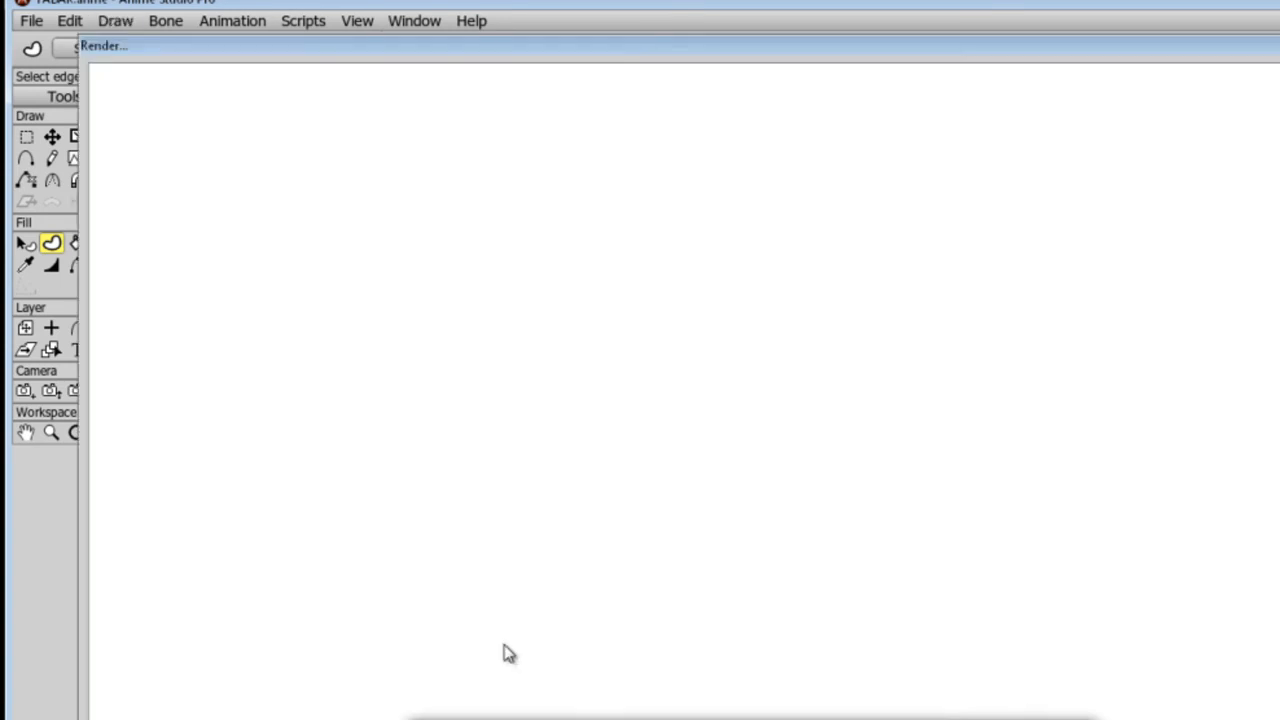
key("Escape")
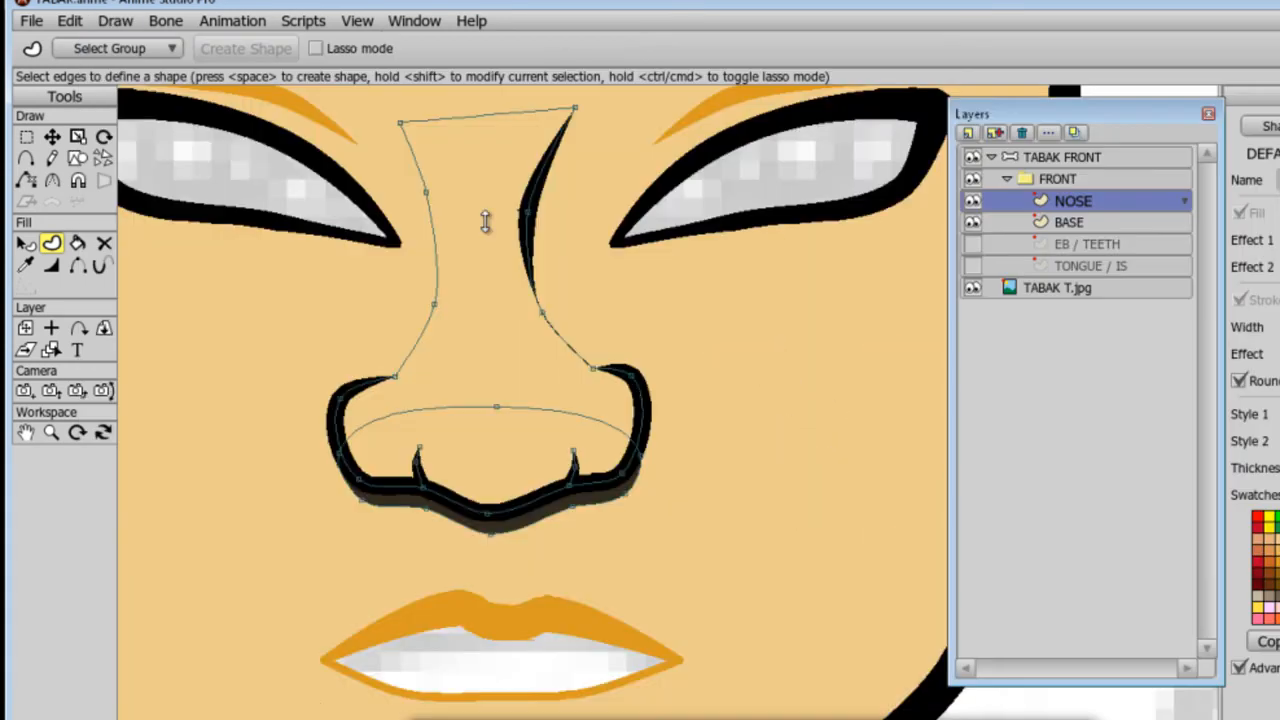
key("t")
left_click_drag(636, 383, 636, 384)
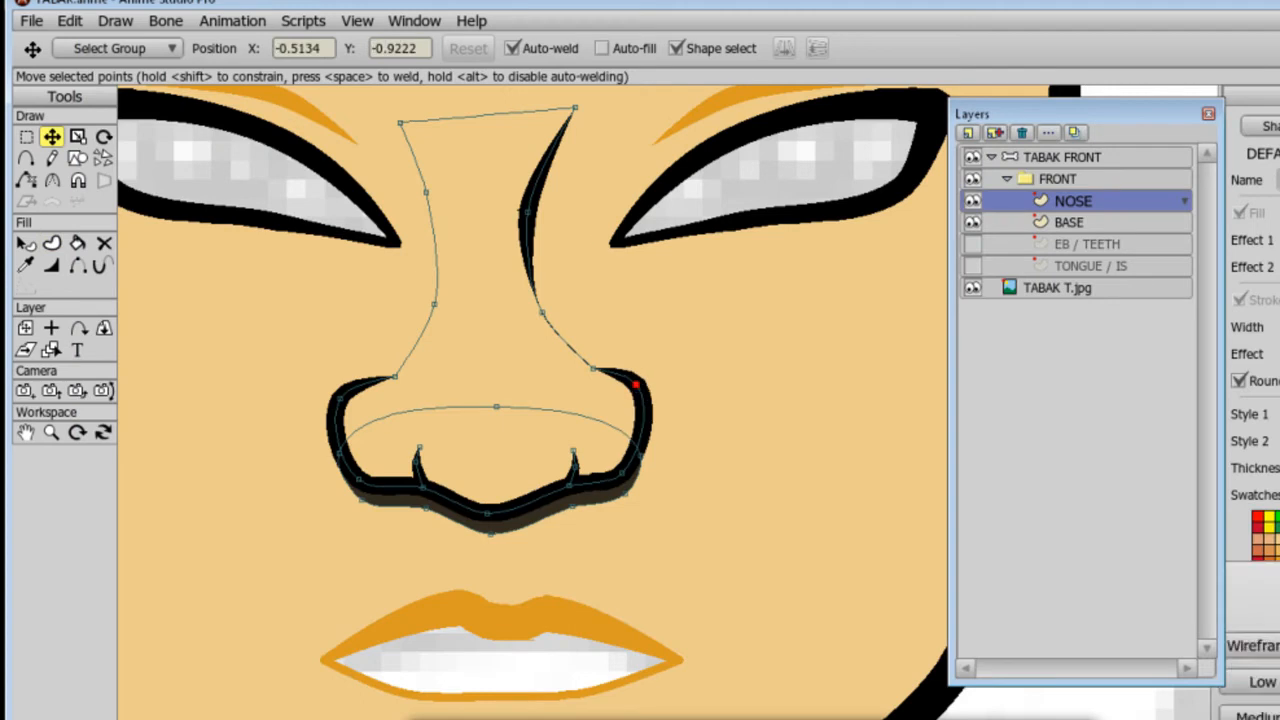
Add a vector layer named BROWS above the NOSE layer.
scroll(620, 385, "down", 3)
left_click_drag(770, 315, 807, 429)
left_click(968, 133)
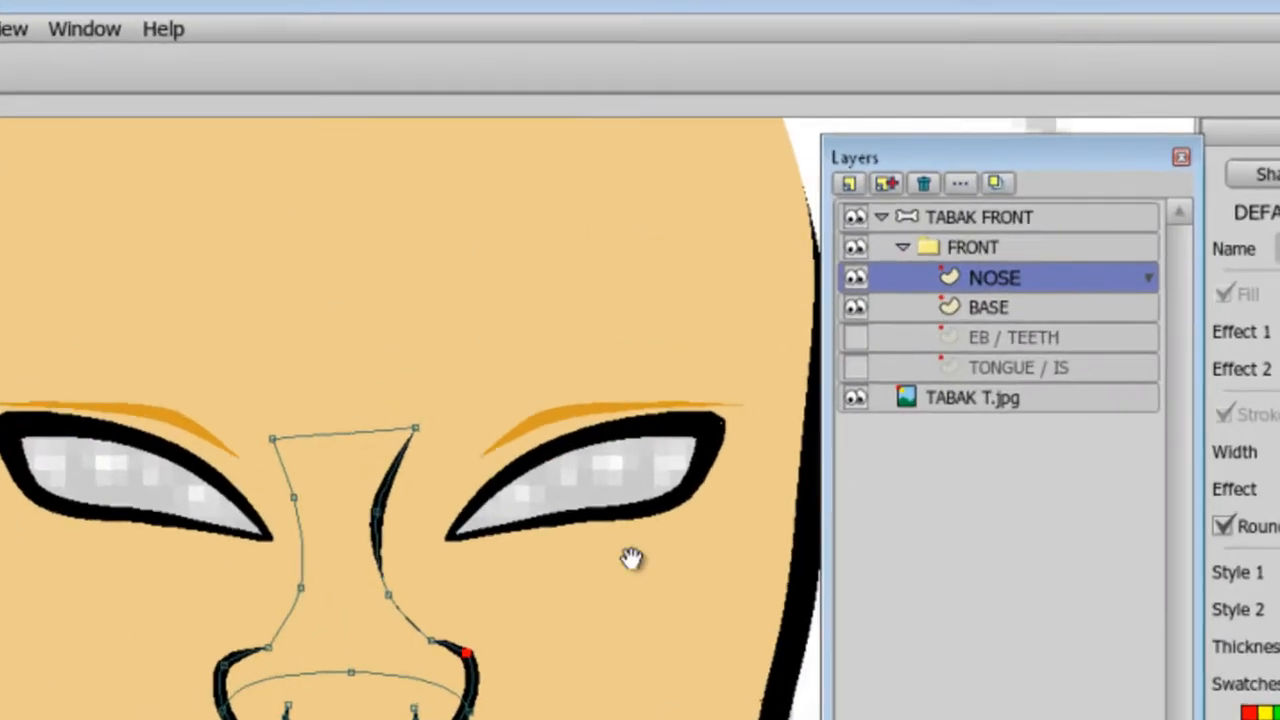
left_click(840, 227)
type("BROWS")
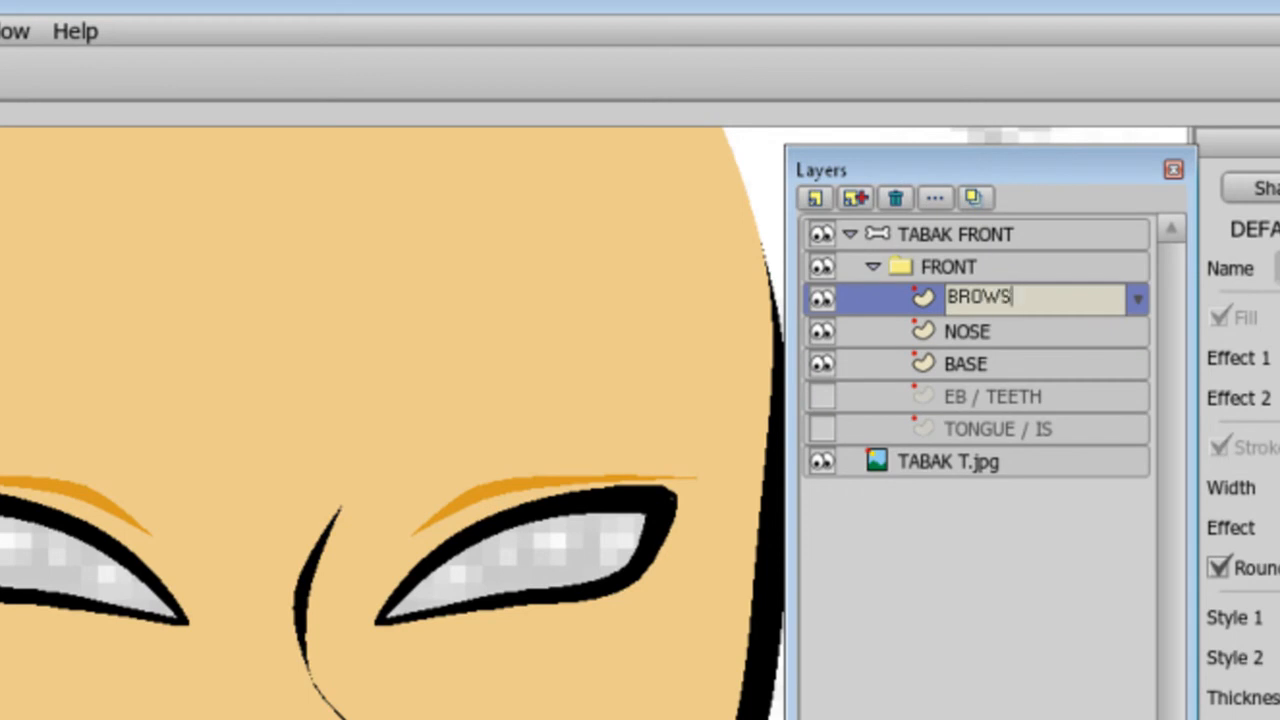
key("Return")
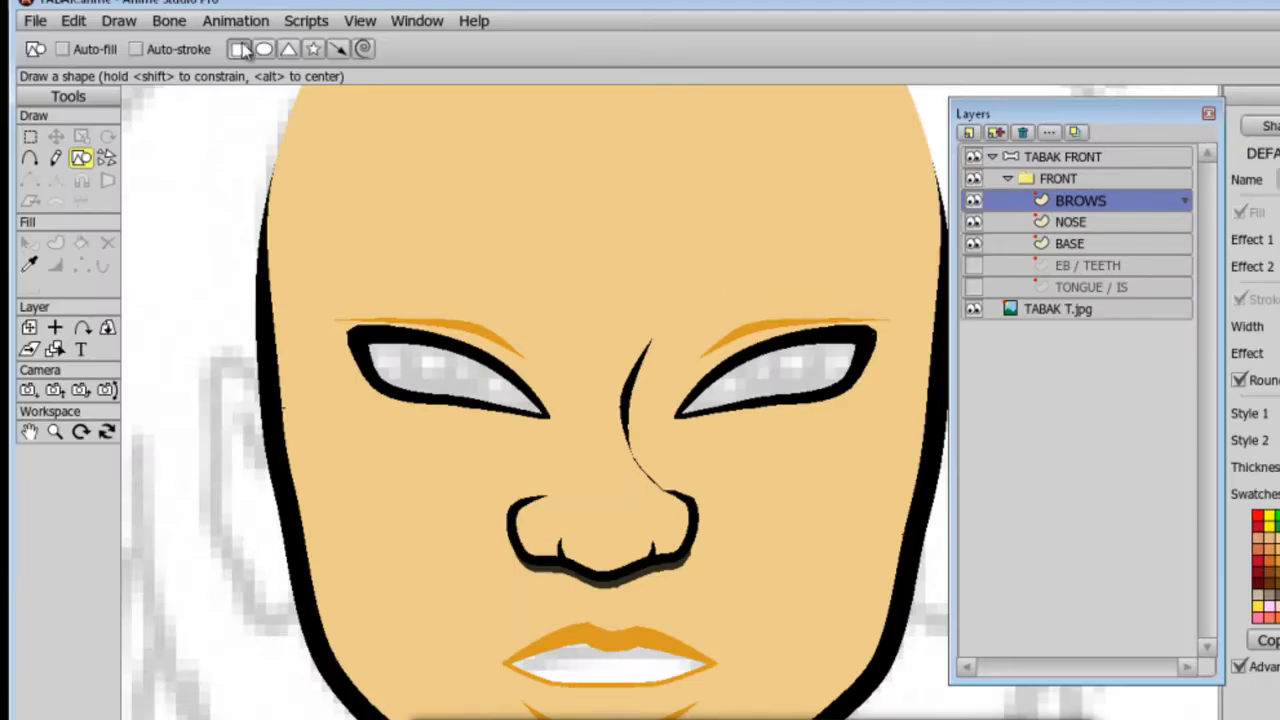
Draw a rectangle at the right-hand brow, hide the BASE and NOSE layers, and fit its corners to the sketched brow.
left_click_drag(698, 262, 867, 304)
left_click(973, 243)
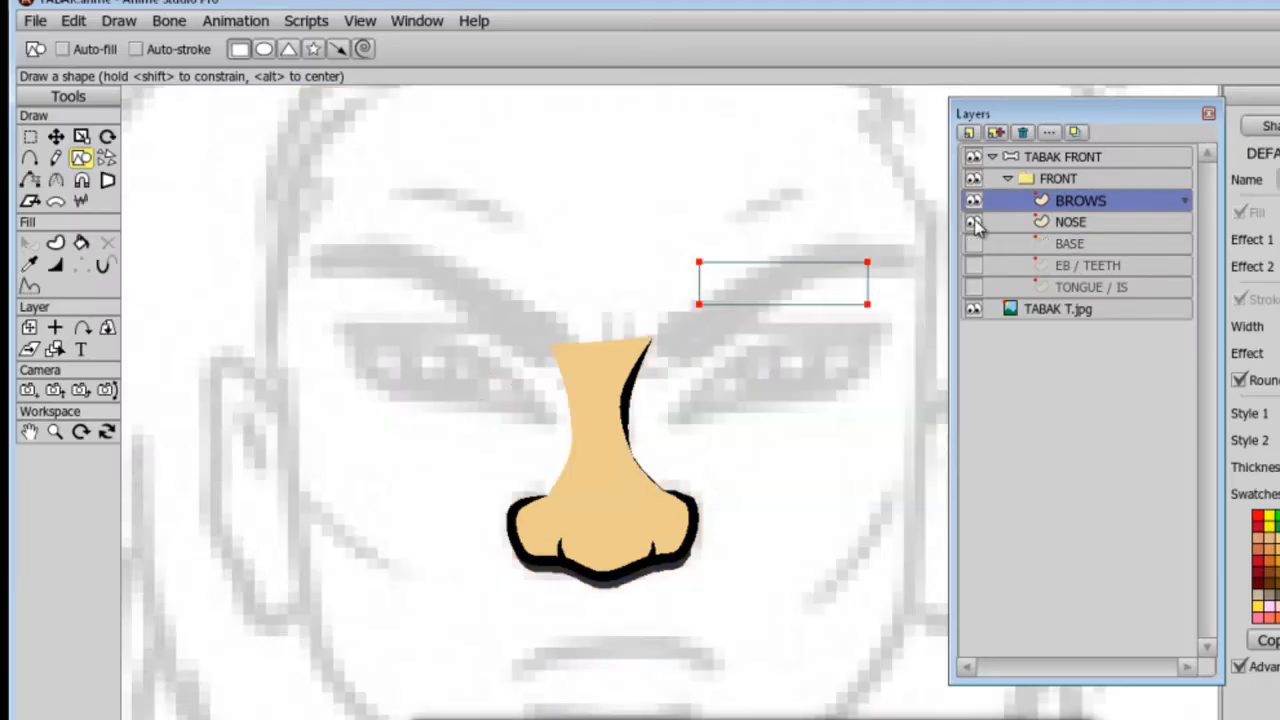
left_click(973, 221)
key("t")
left_click_drag(699, 304, 680, 363)
left_click_drag(699, 262, 657, 329)
left_click_drag(867, 262, 809, 247)
left_click_drag(867, 304, 915, 263)
Smooth the brow's corner and add points at its inner end and along its lower edge to bend it.
left_click(56, 182)
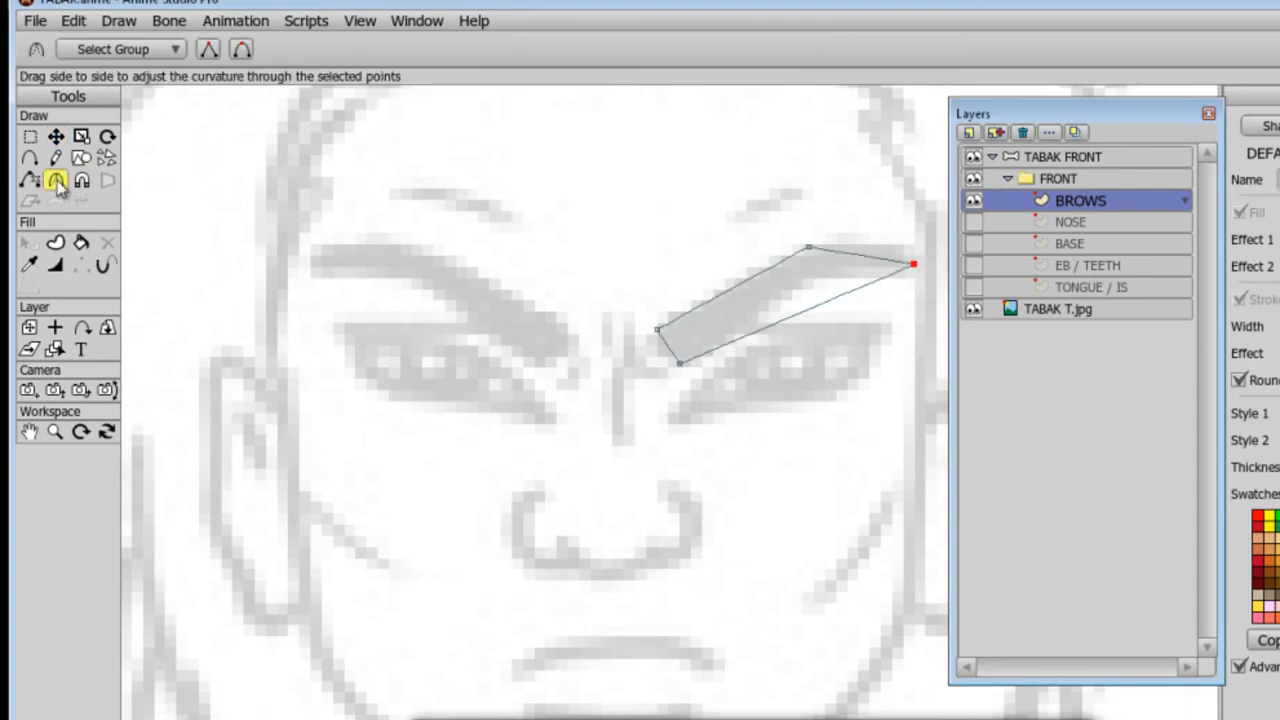
left_click(239, 50)
key("a")
left_click_drag(819, 292, 812, 270)
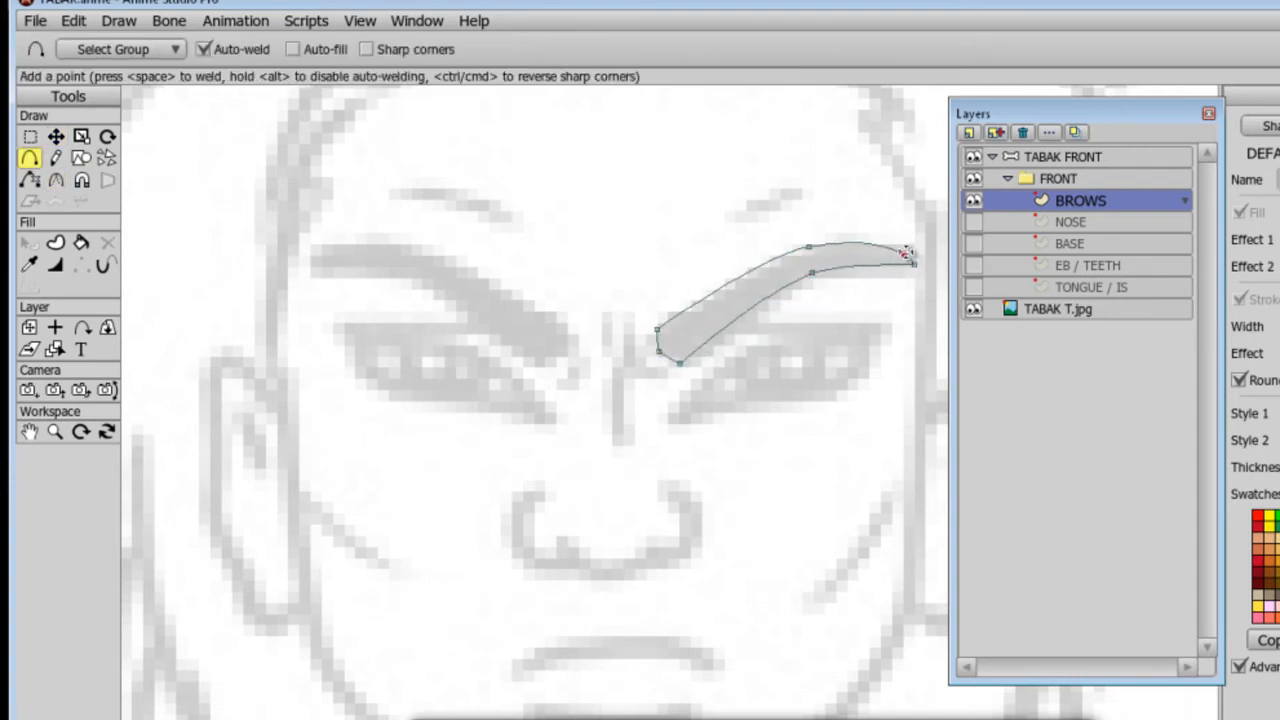
Smooth the brow's points and add one point each on the upper and lower edges near its inner end.
left_click(30, 137)
left_click_drag(650, 314, 402, 390)
key("c")
left_click(242, 49)
left_click_drag(205, 171, 756, 352)
left_click(30, 158)
left_click(684, 317)
left_click(705, 348)
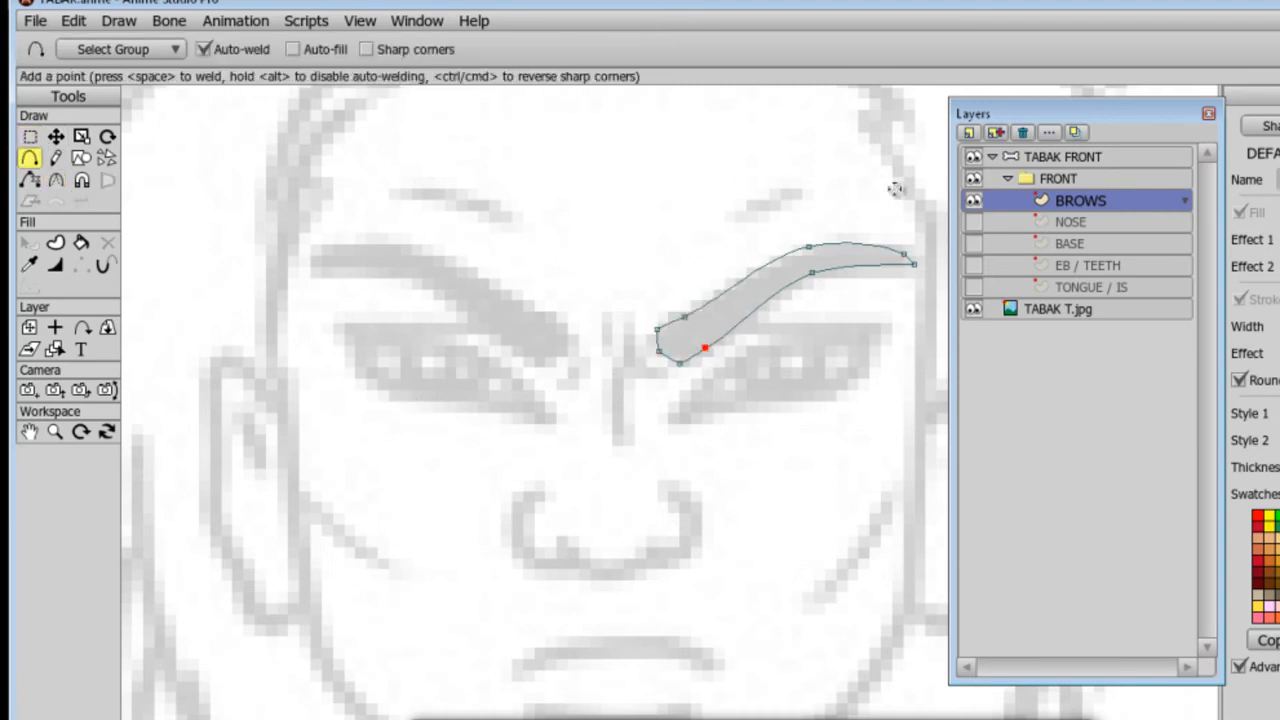
Draw a short curved frown line beside the brow's inner end and remove its black stroke shape.
left_click(56, 137)
mouse_move(680, 363)
left_mouse_down()
mouse_move(660, 330)
mouse_move(627, 346)
mouse_move(652, 376)
left_mouse_up()
left_click(56, 158)
left_click(30, 137)
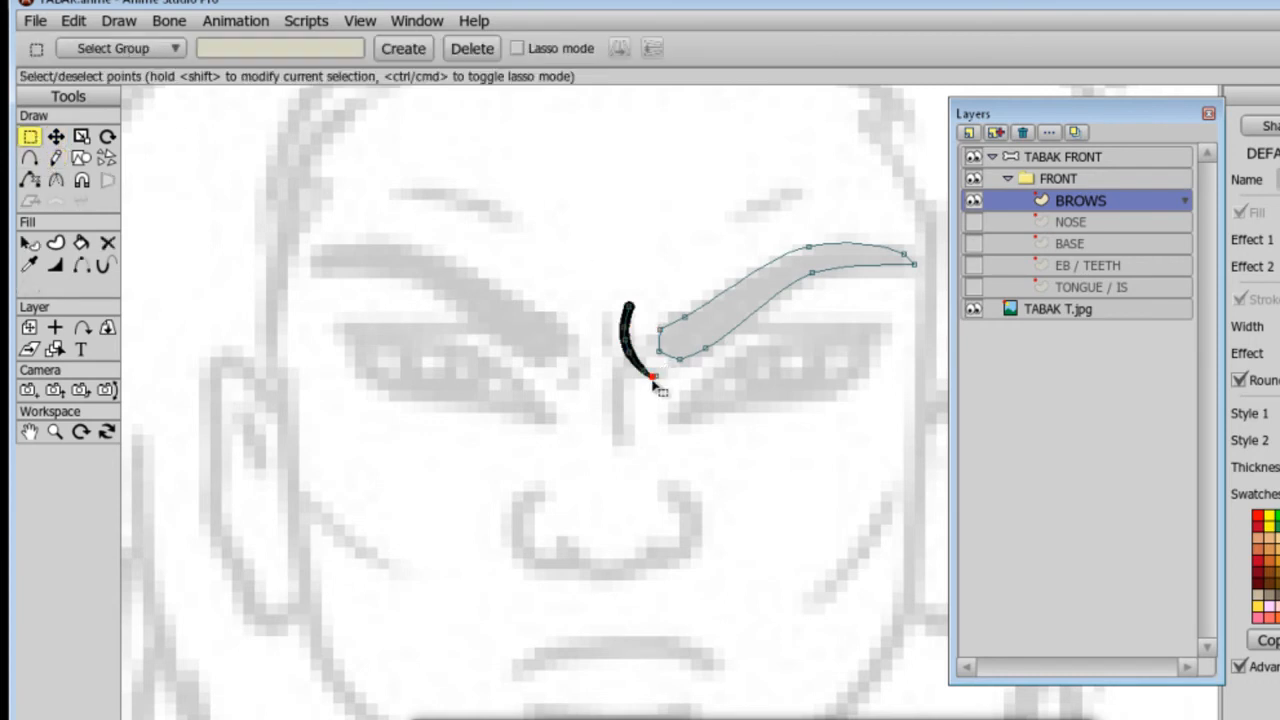
left_click(972, 200)
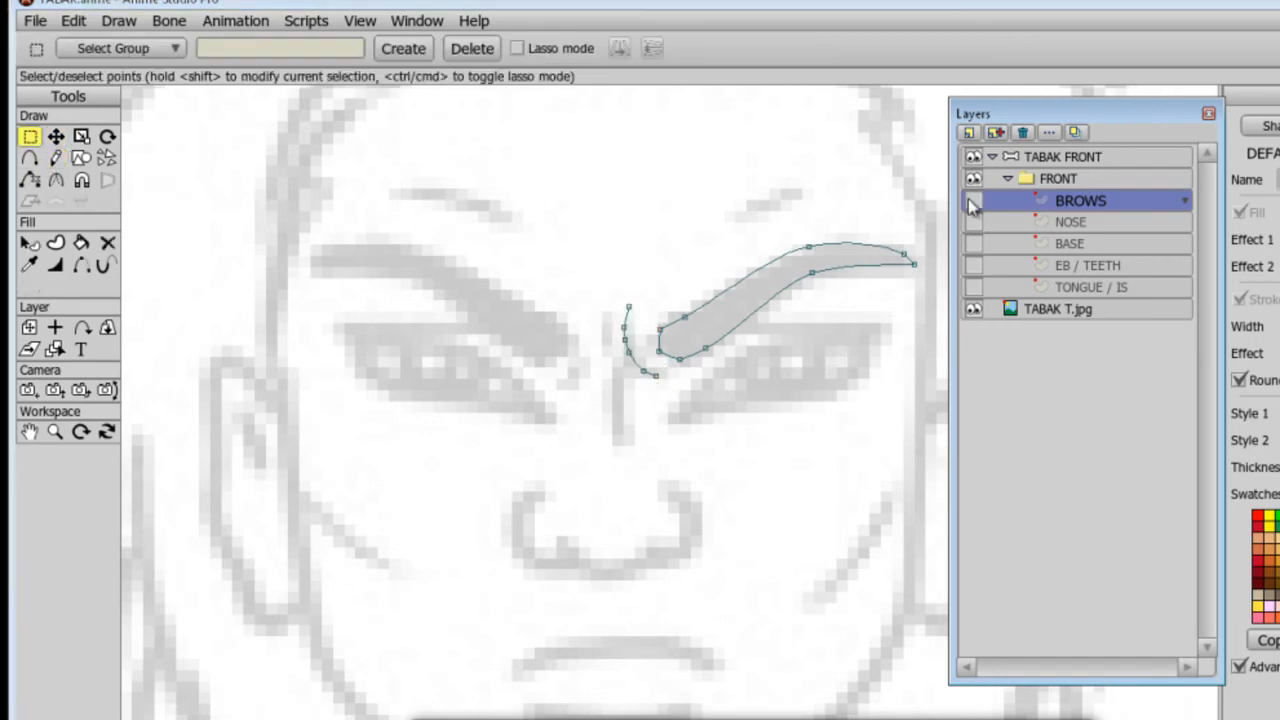
key("t")
left_click(624, 326)
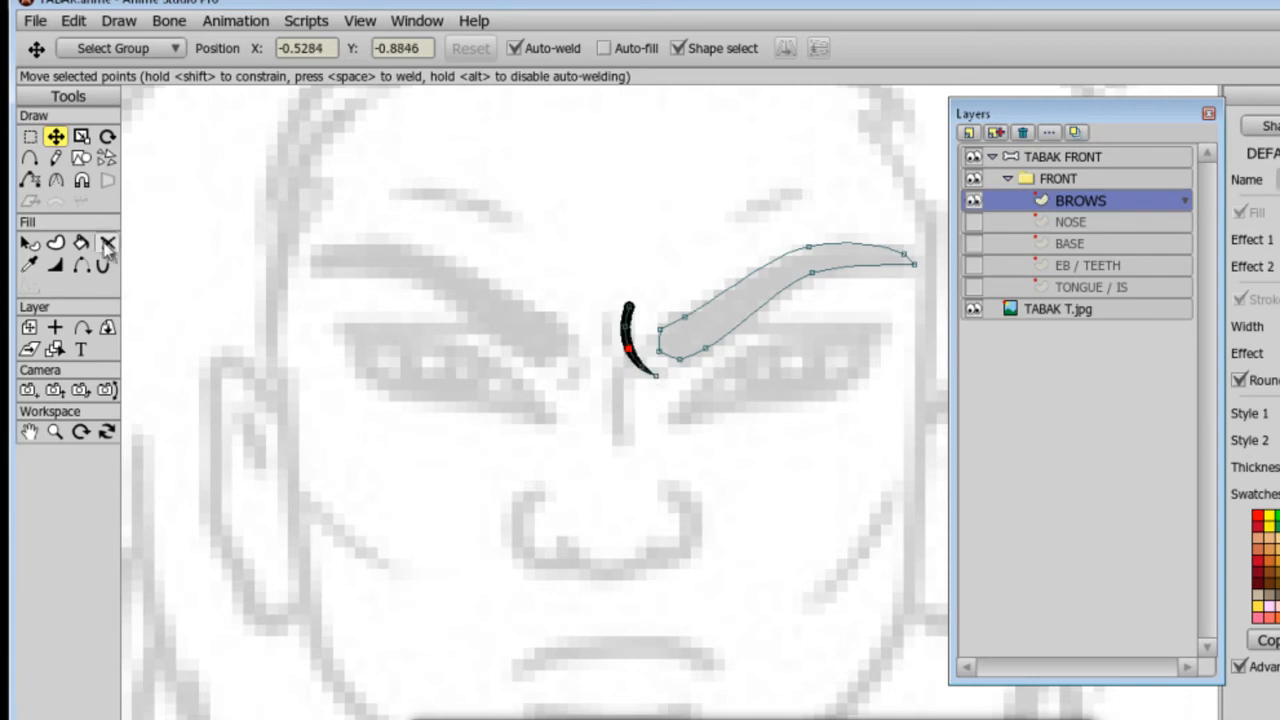
Add a closed outline above the brow, running from its inner end along the sketched forehead crease to its outer end.
key("g")
key("a")
left_click_drag(654, 298, 674, 239)
left_click_drag(674, 239, 750, 214)
left_click_drag(750, 214, 889, 192)
left_click_drag(889, 192, 907, 227)
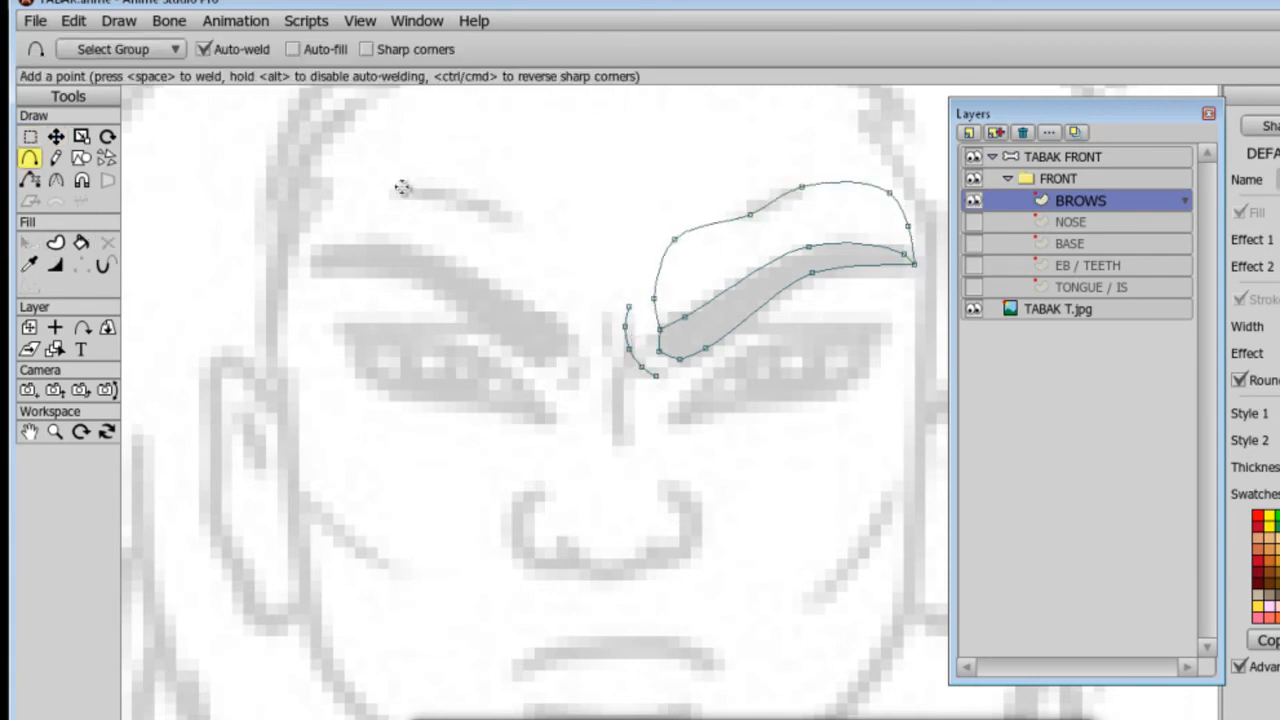
left_click(824, 183)
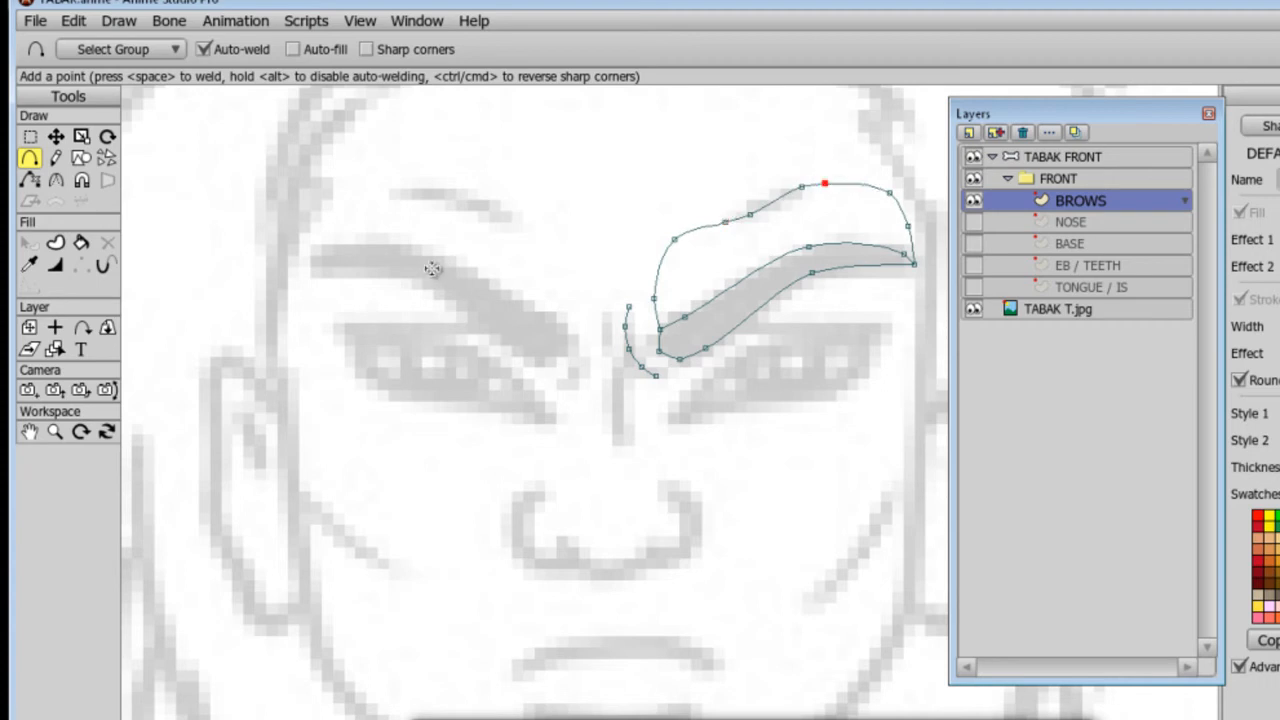
Show the NOSE layer for colour sampling and create a shape from the area between the brow and the forehead crease.
left_click(974, 222)
left_click(29, 264)
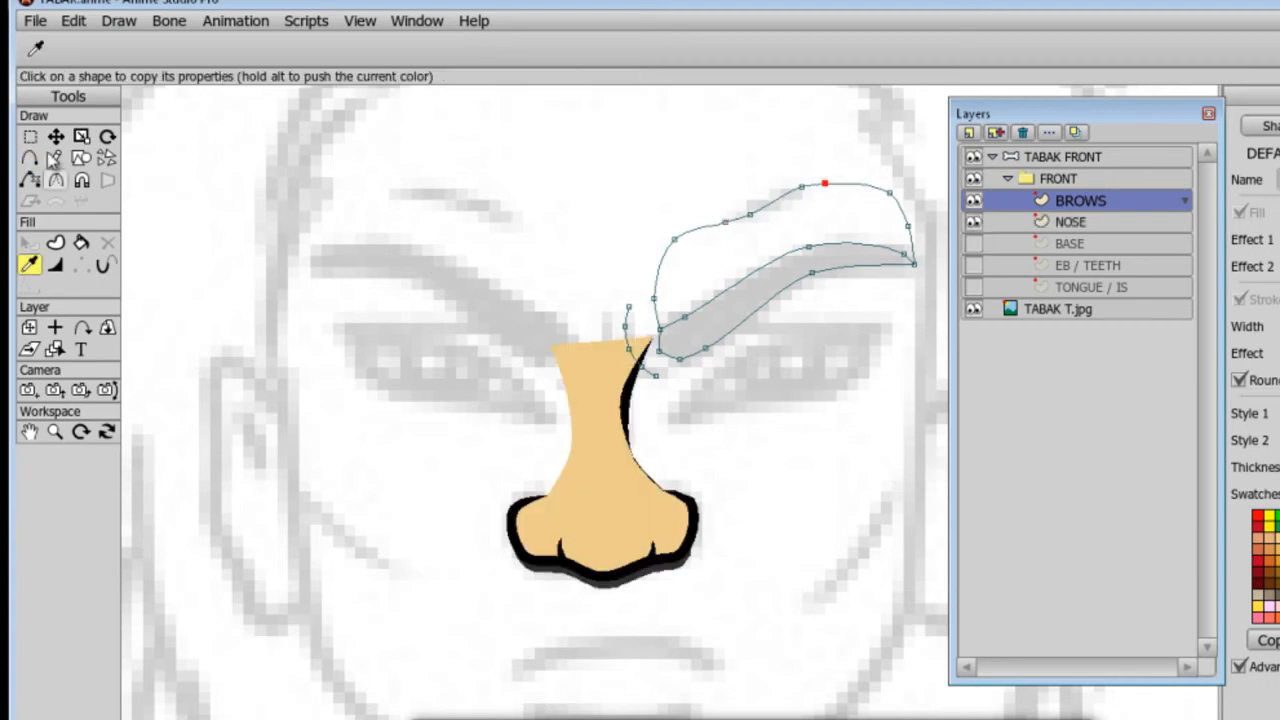
left_click(55, 242)
left_click(658, 318)
left_click(670, 322, "shift")
key("space")
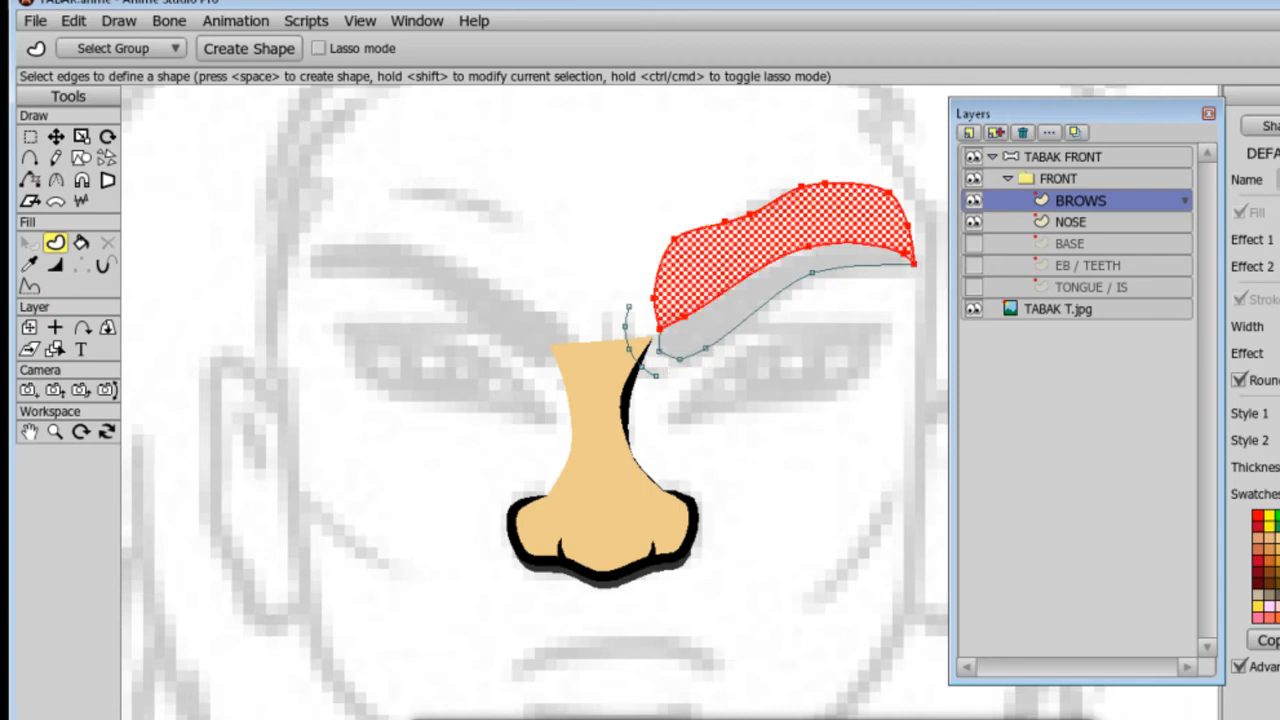
Fill the area above the brow with the skin and orange colours sampled from the BASE layer, and fill the brow black.
left_click(974, 243)
left_click(29, 264)
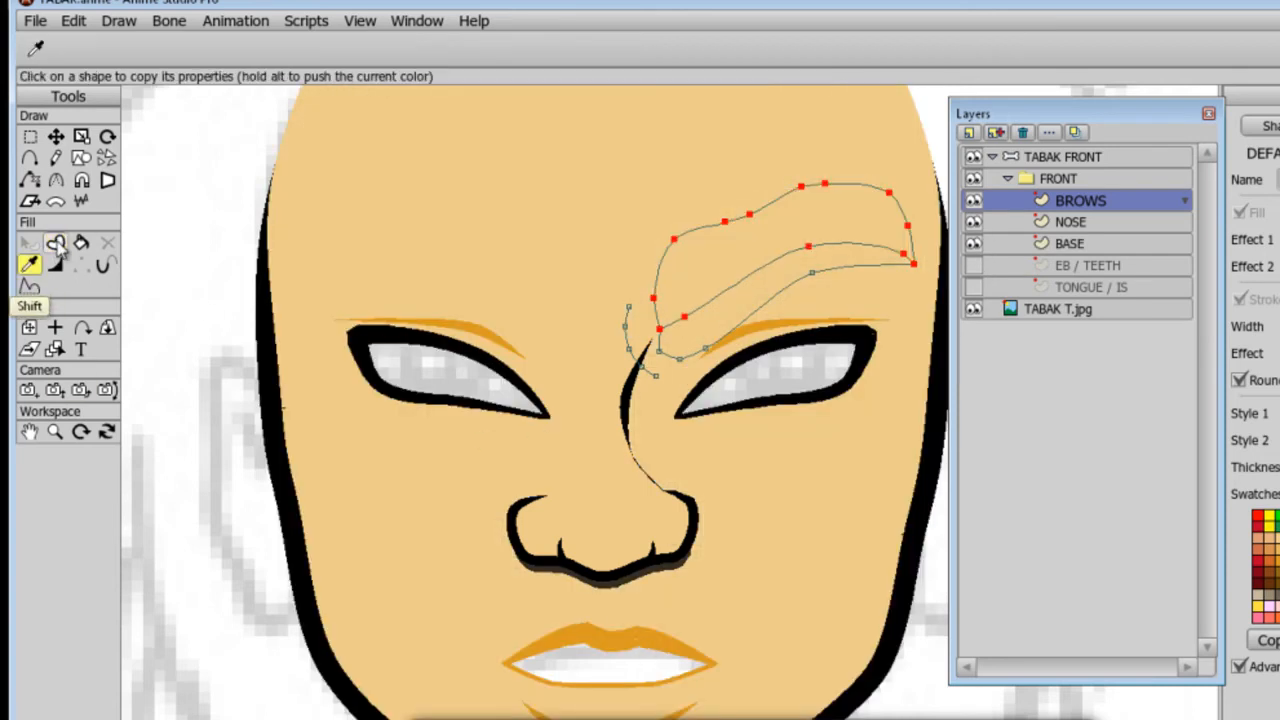
left_click(55, 242)
key("space")
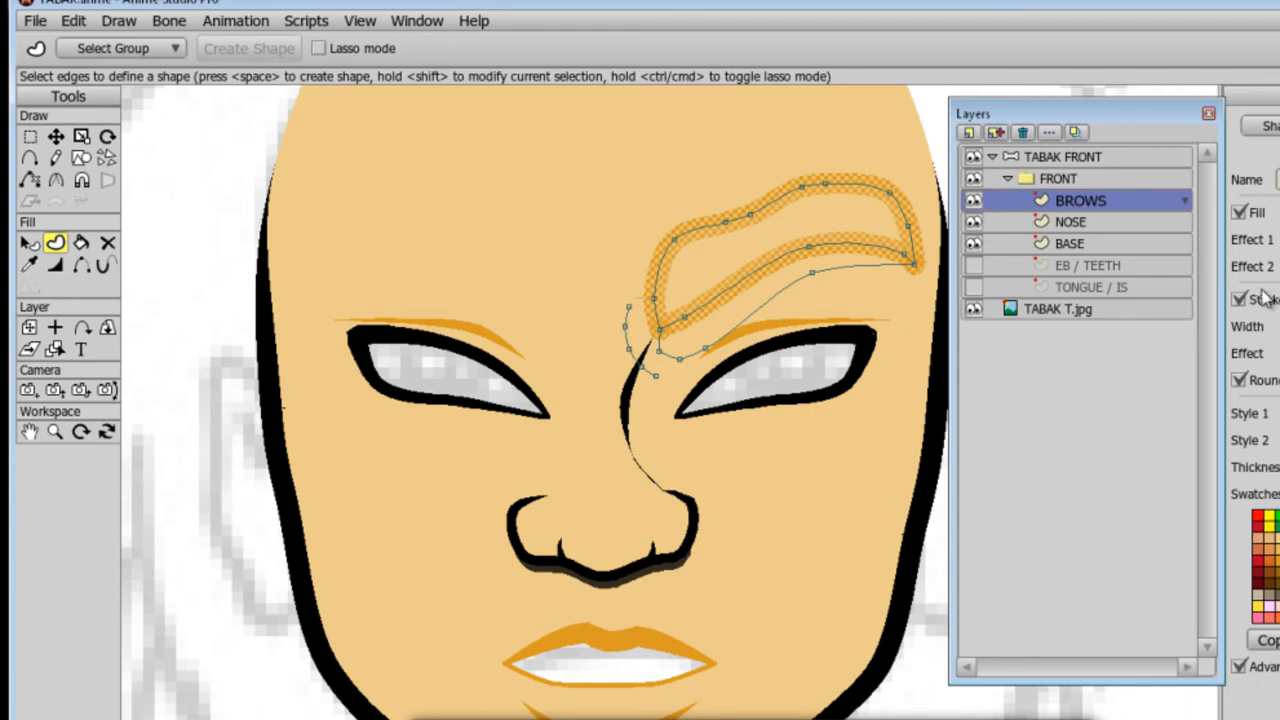
left_click(726, 338)
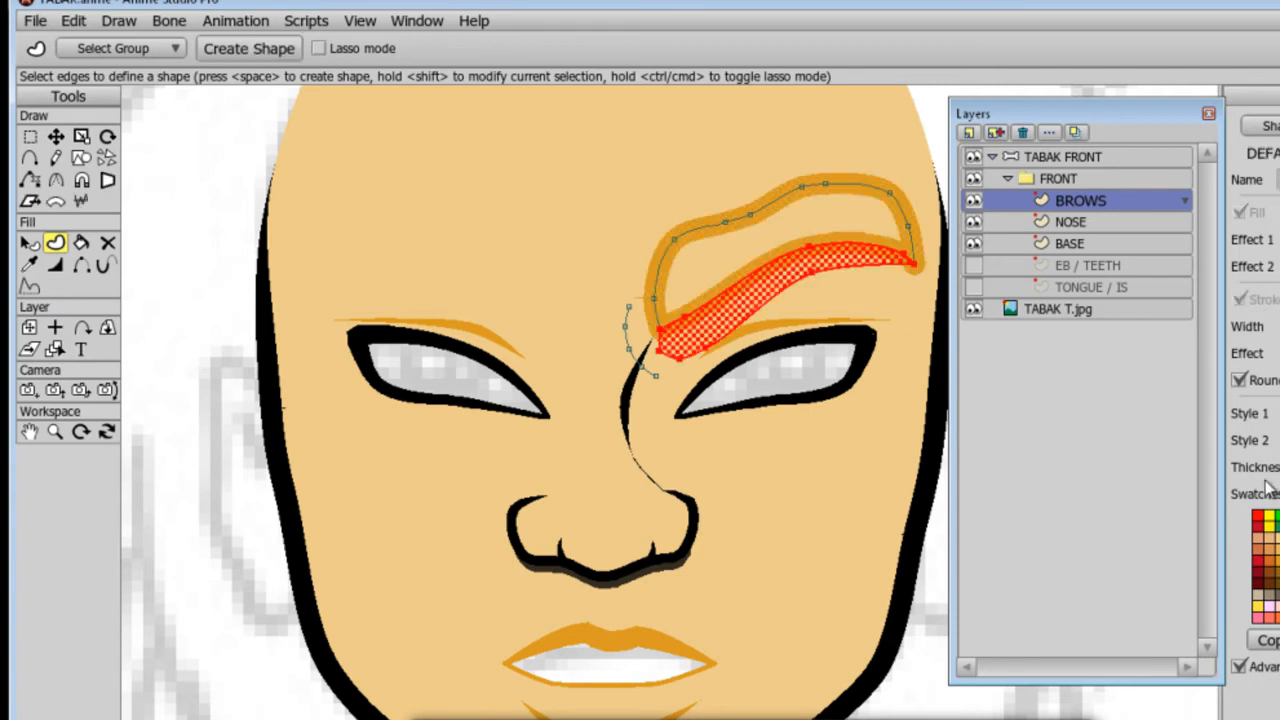
key("space")
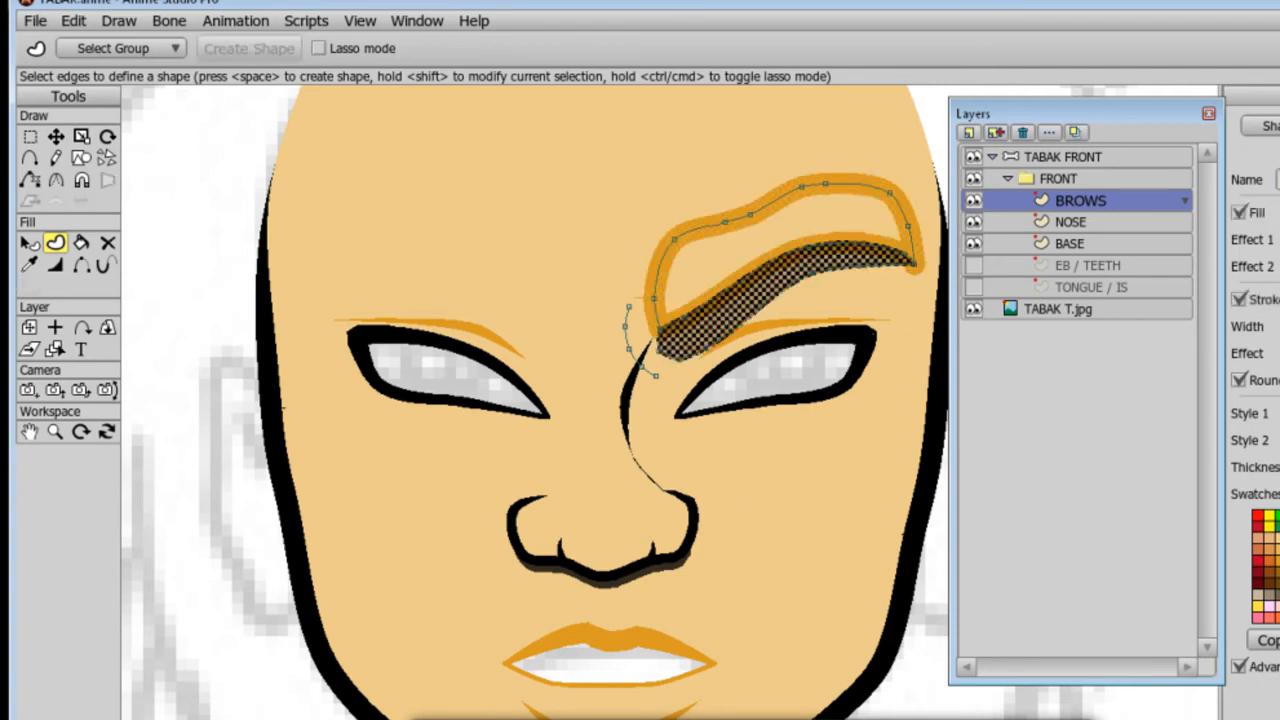
Hide the forehead shape's edges at its inner and outer sides, keeping the stroke visible along the sketched forehead crease.
left_click(81, 264)
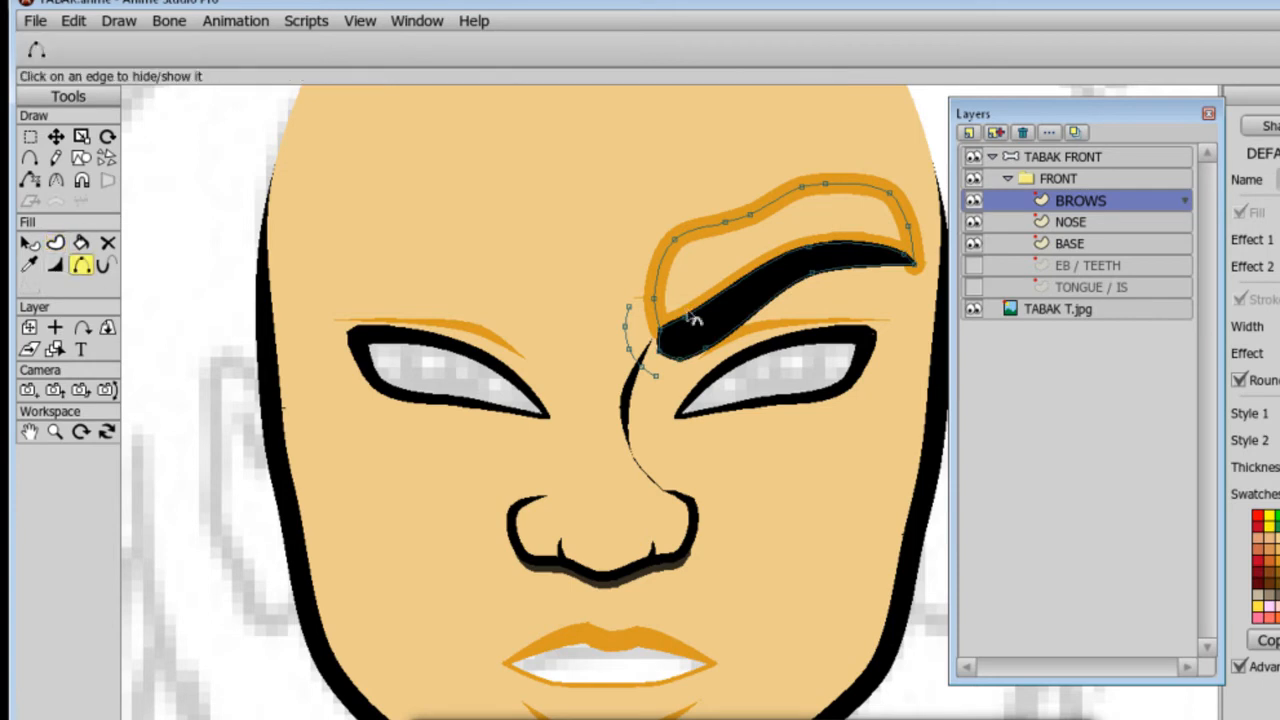
left_click(905, 230)
left_click(899, 208)
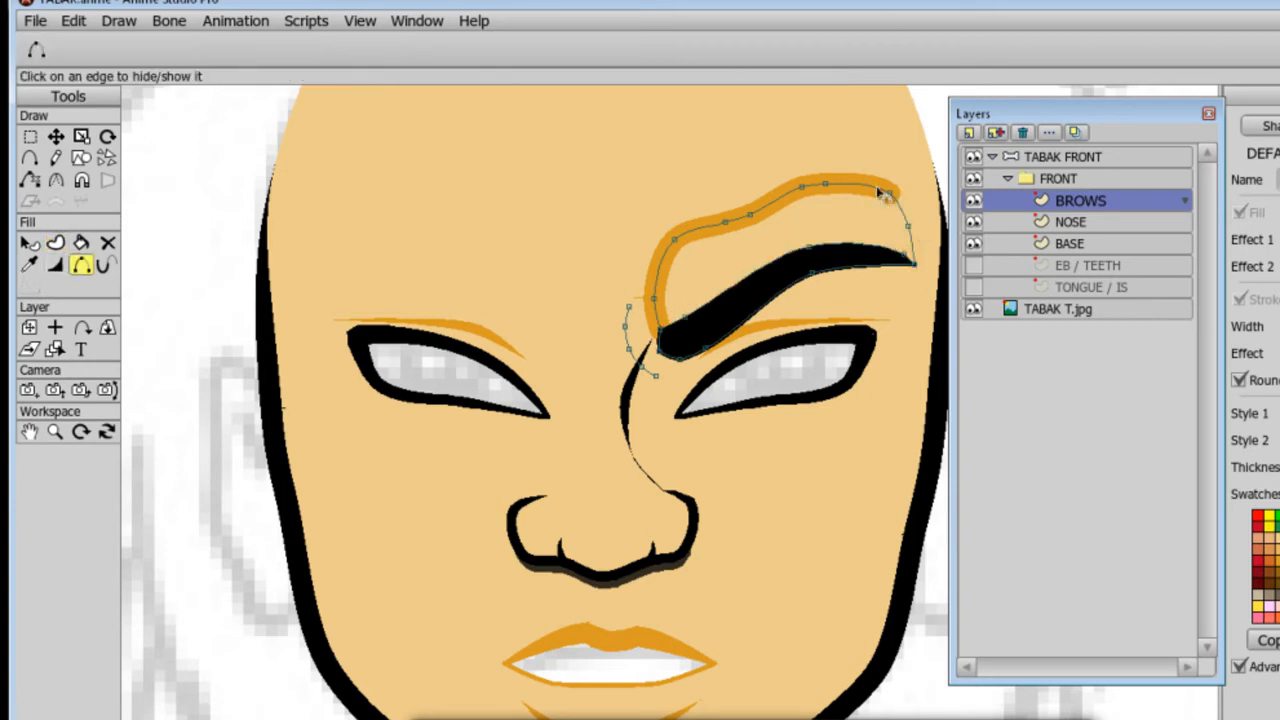
left_click(872, 189)
left_click(656, 316)
left_click_drag(658, 280, 700, 228)
Taper the forehead crease stroke to thin points at both ends and select its middle points for width adjustment.
key("w")
left_click_drag(825, 183, 640, 185)
left_click_drag(725, 222, 494, 214)
key("g")
mouse_move(724, 169)
left_mouse_down()
mouse_move(808, 234)
mouse_move(765, 215)
mouse_move(752, 246)
left_mouse_up()
left_click(725, 222, "shift")
key("w")
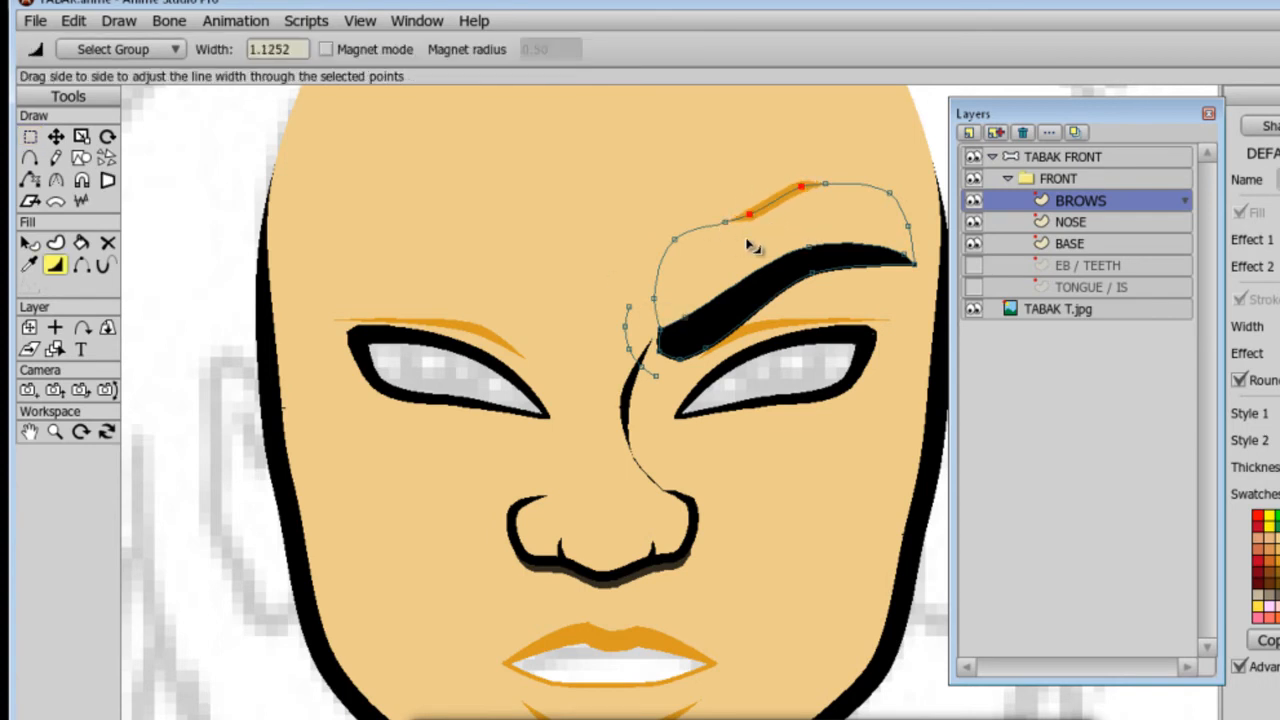
Extend the frown line's two ends to weld onto the forehead outline and the brow's inner end.
key("t")
left_click(629, 344)
key("u")
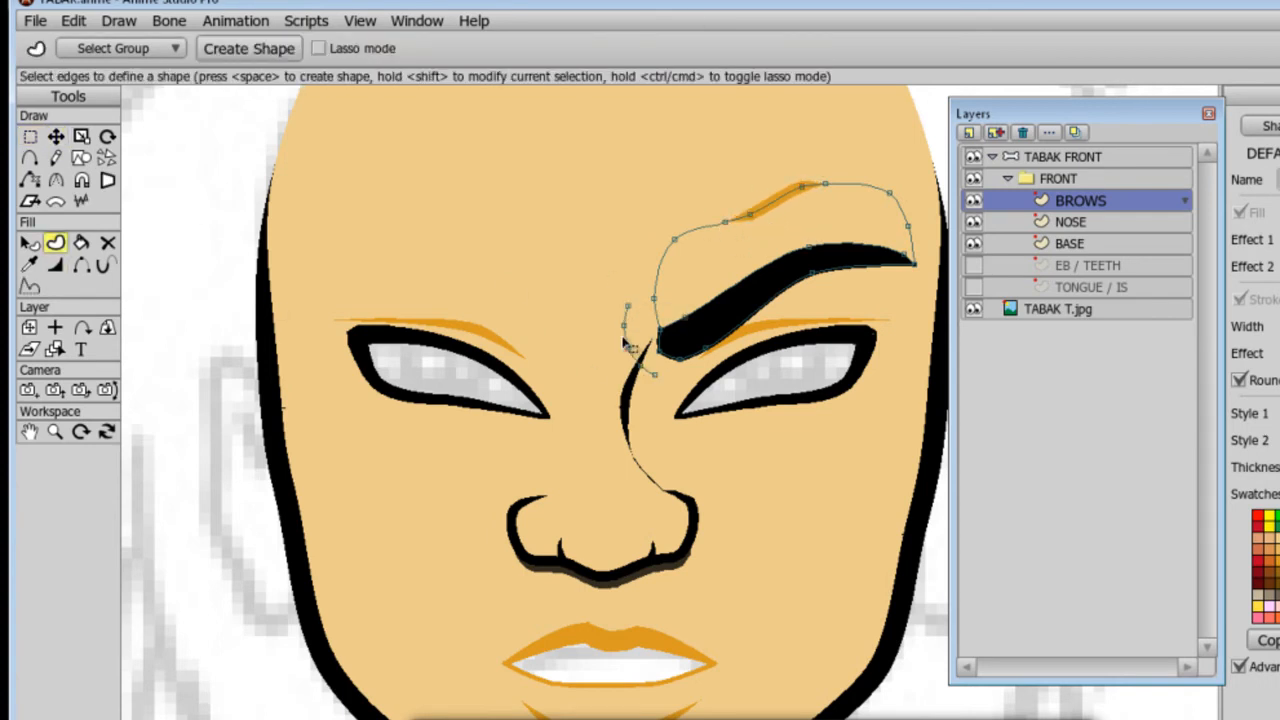
key("a")
left_click_drag(651, 296, 678, 367)
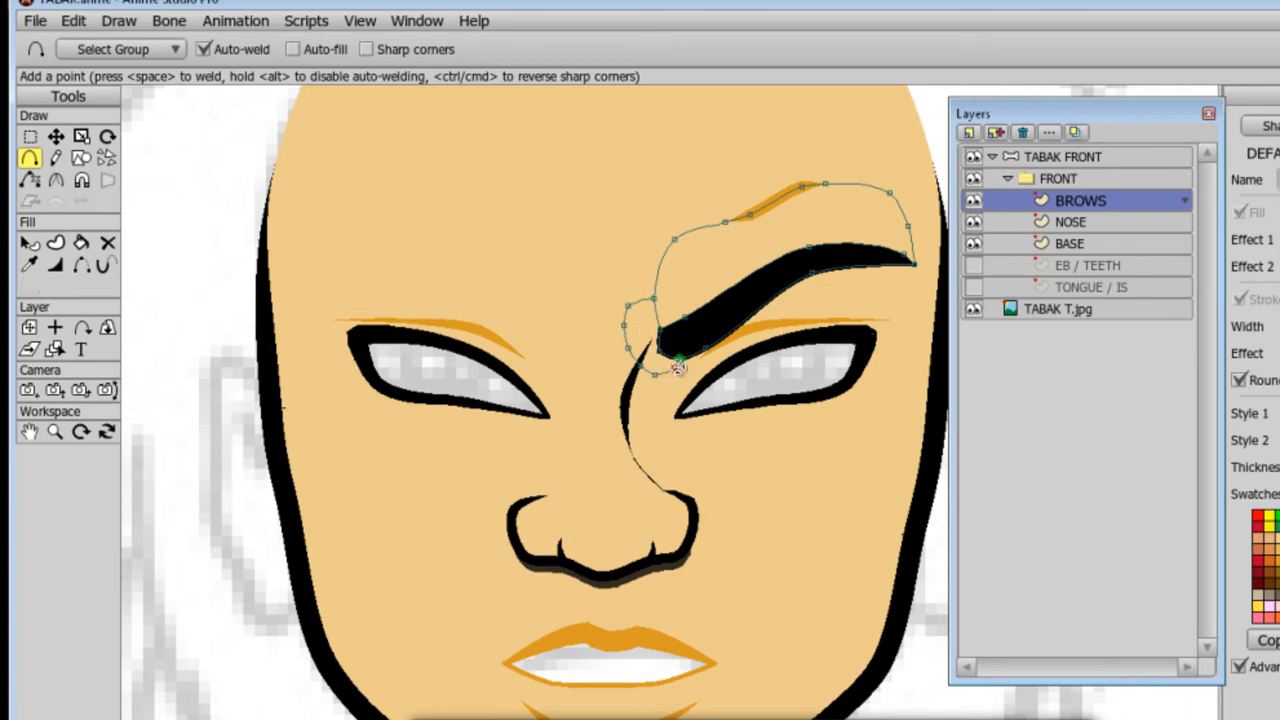
Create a skin-filled, orange-stroked shape from the closed frown outline beside the brow's inner end.
key("i")
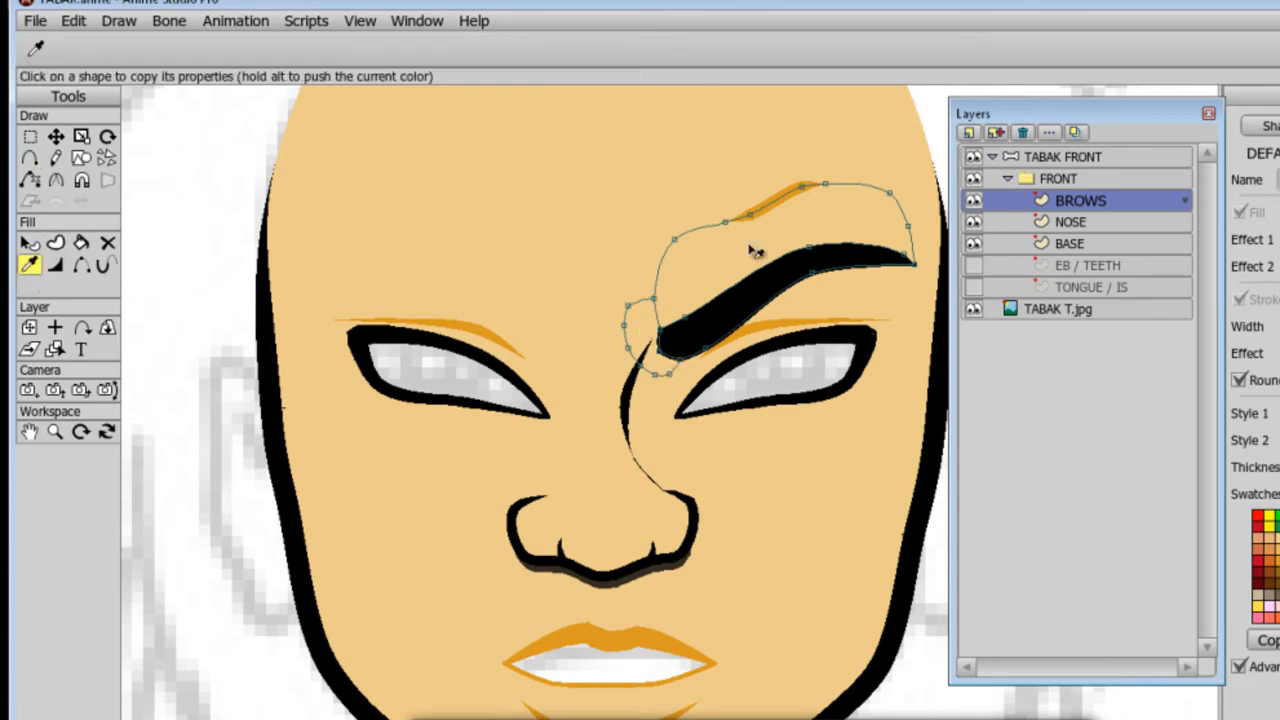
left_click(55, 243)
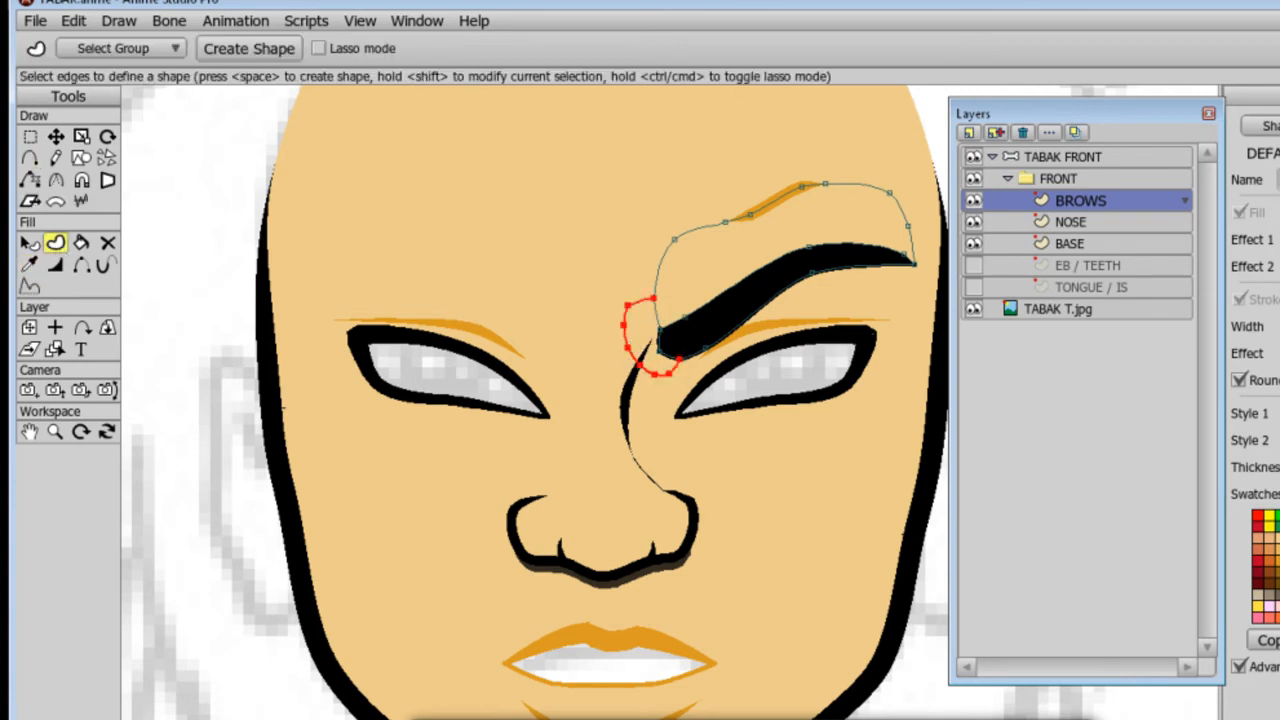
left_click_drag(652, 316, 678, 376, "shift")
key("space")
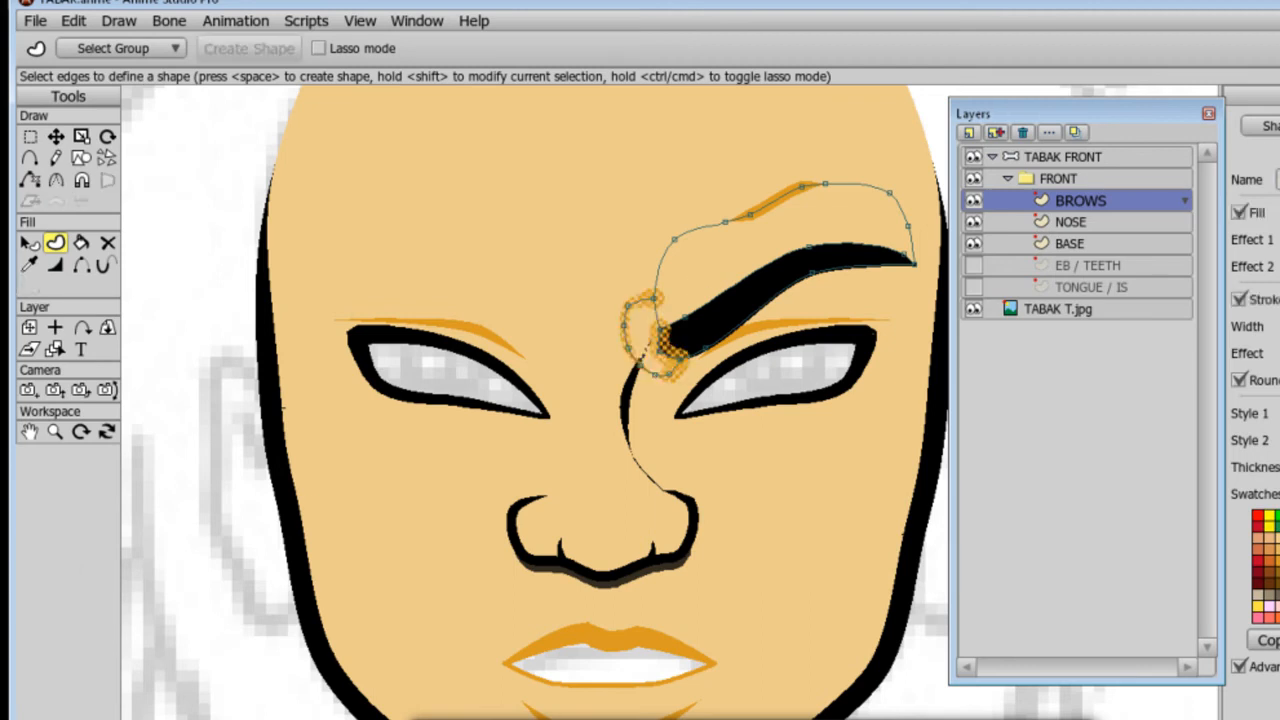
Hide the frown shape's edges next to the brow and thin its upper point to a width of 0.0001.
key("h")
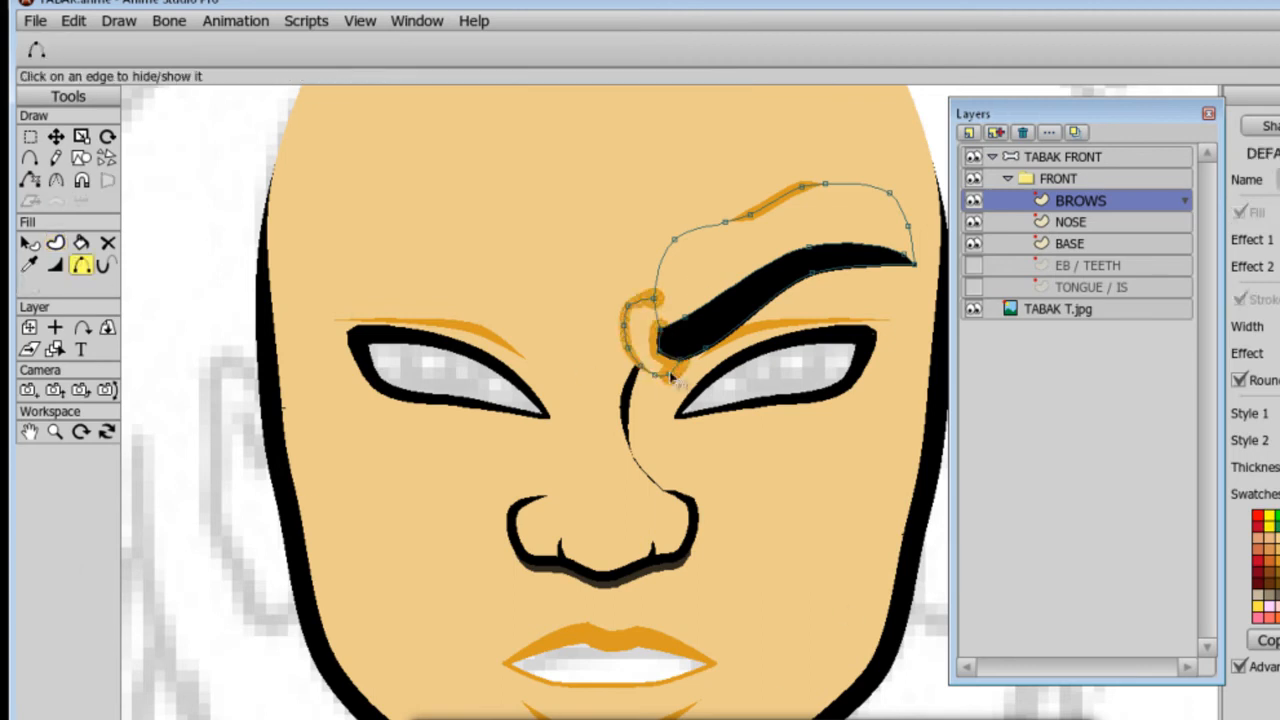
left_click(665, 343)
left_click(652, 301)
left_click(55, 264)
left_click_drag(627, 305, 617, 309)
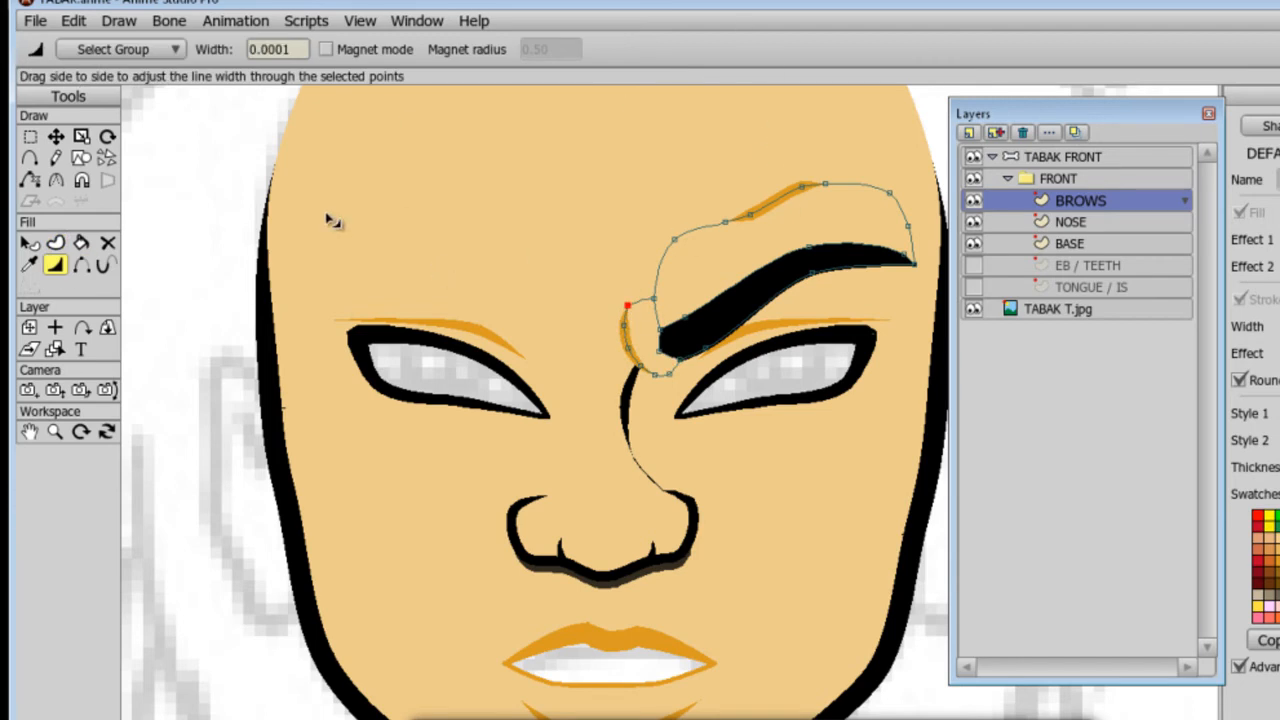
Duplicate the whole brow group, flip it horizontally and place the copy over the opposite sketched brow, with NOSE and BASE hidden.
left_click(30, 136)
left_click_drag(552, 102, 917, 371)
left_click(973, 243)
left_click(973, 222)
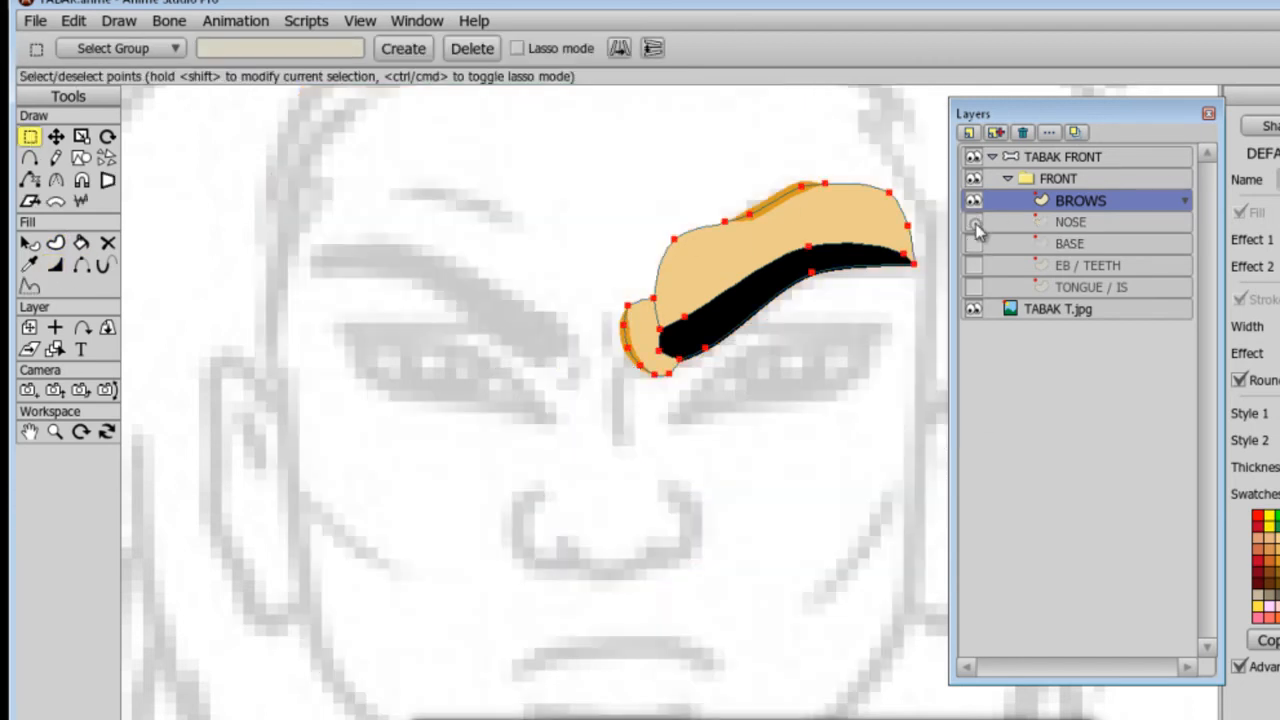
key("ctrl+c")
key("ctrl+v")
left_click(785, 48)
left_click_drag(825, 327, 560, 360)
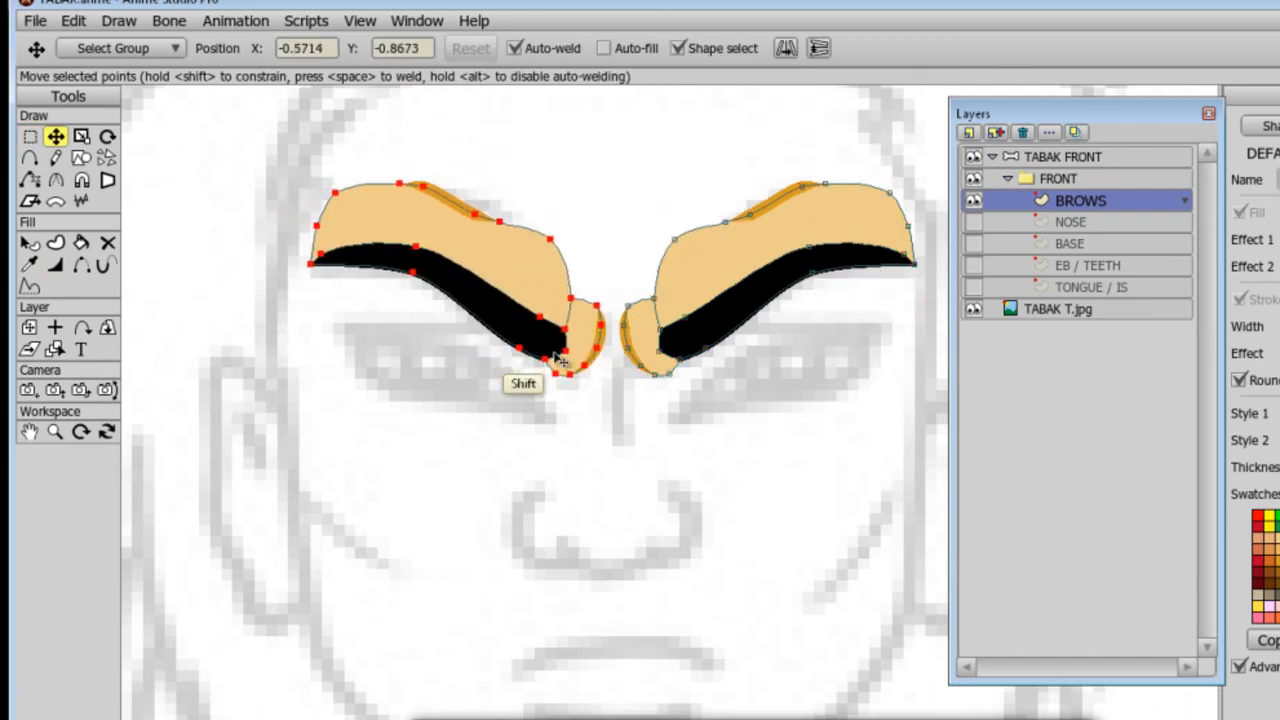
Show the NOSE, BASE and EB / TEETH layers and render a preview of the face.
left_click(973, 222)
left_click(973, 243)
left_click(973, 265)
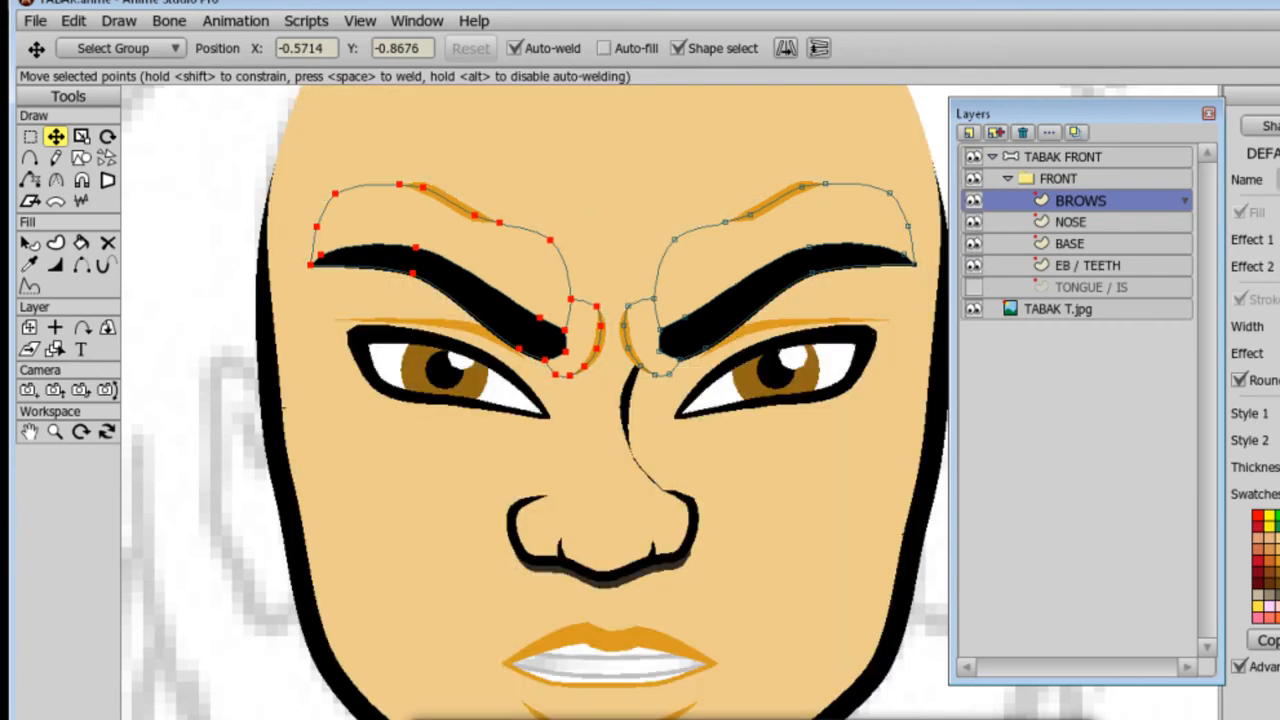
key("ctrl+r")
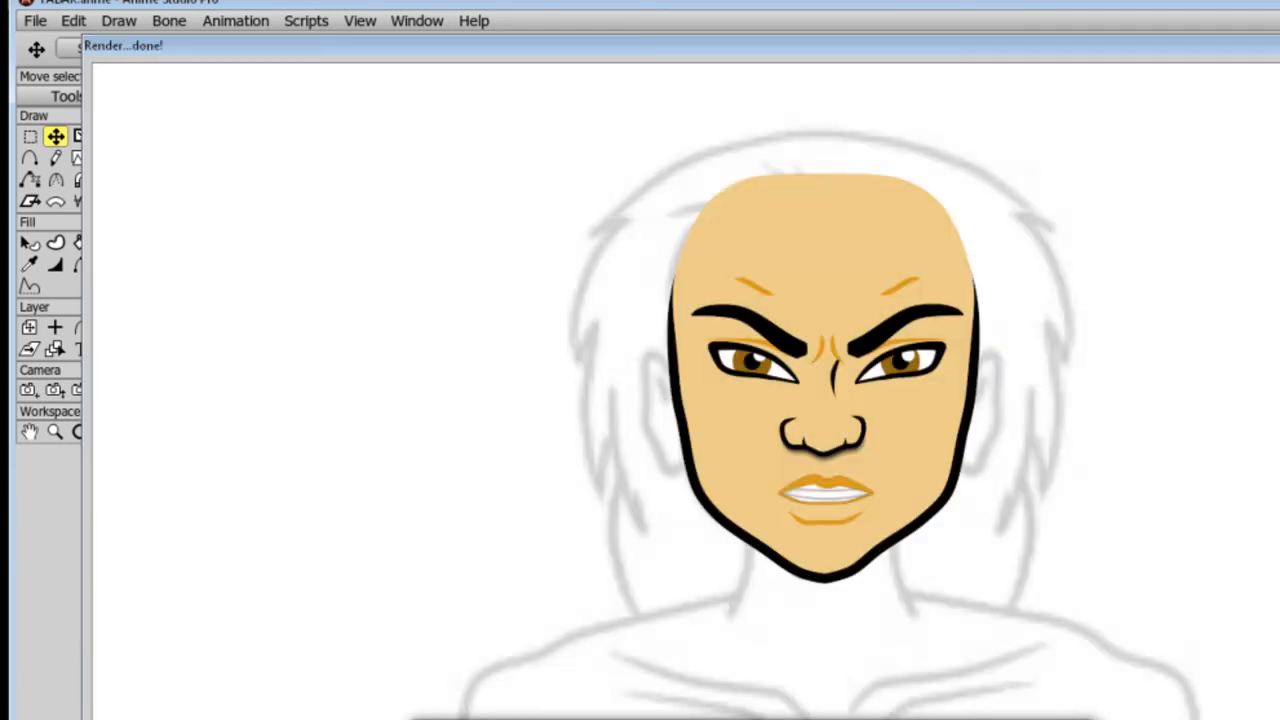
key("Escape")
Hide all the face's vector layers and make BASE the active layer.
left_click(973, 287)
left_click(973, 287)
left_click(973, 287)
left_click(973, 287)
left_click_drag(973, 265, 975, 198)
left_click(973, 243)
left_click(996, 249)
left_click(973, 243)
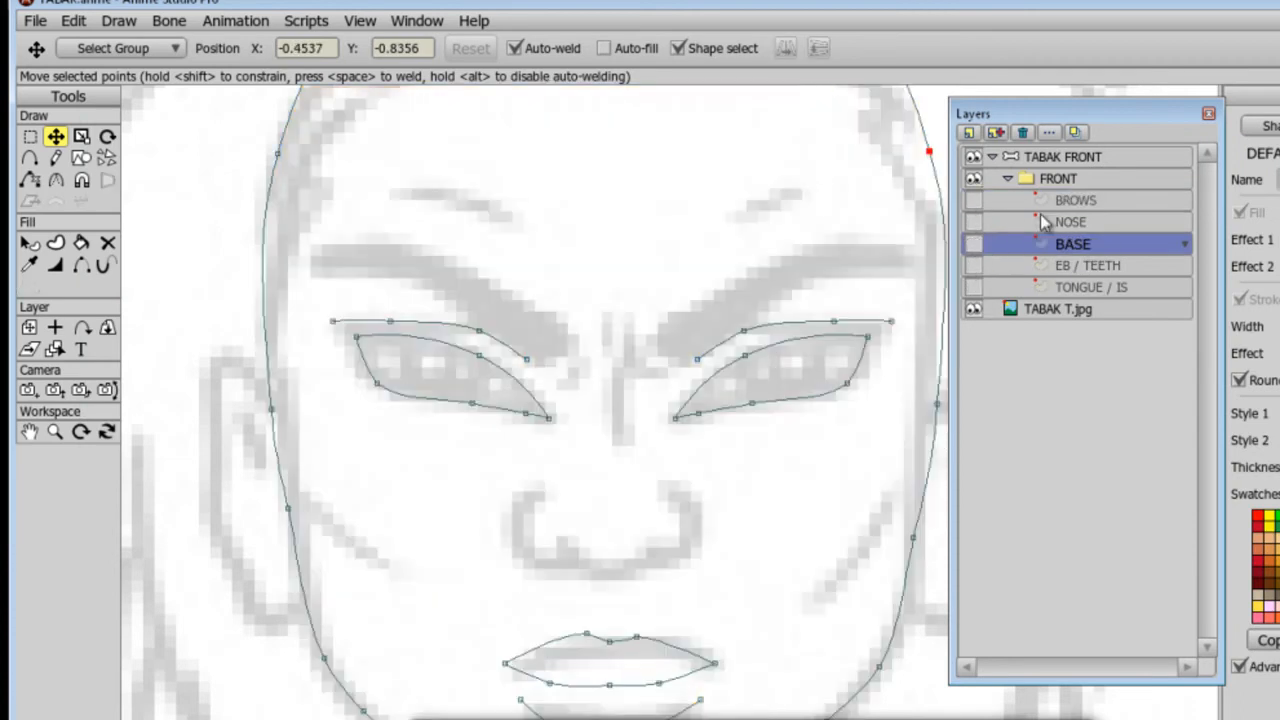
Draw an oval on the right-hand cheek and pull its upper point out to the upper end of the sketched cheek line.
left_click(81, 157)
left_click(264, 49)
left_click_drag(778, 453, 856, 606)
left_click(55, 136)
left_click_drag(815, 453, 915, 458)
left_click_drag(917, 459, 909, 455)
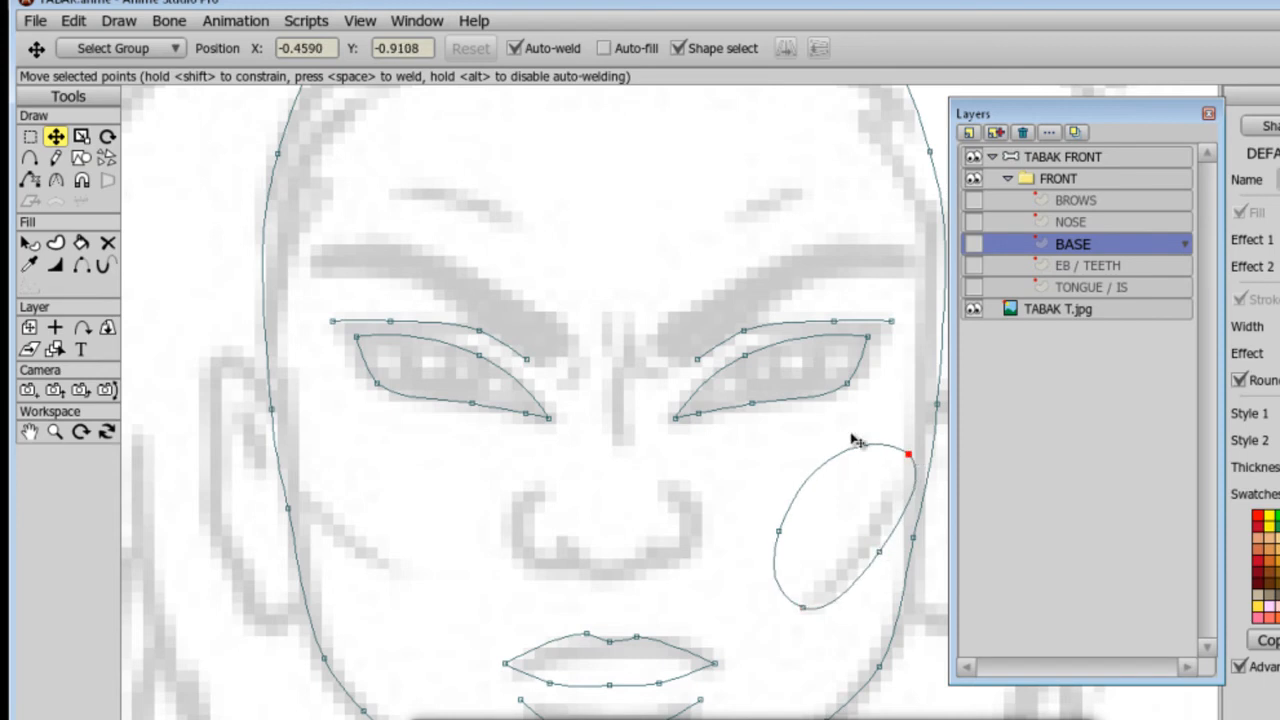
Peak the cheek outline's upper and lower tips, add a point on its lower edge and adjust the curvature along the cheek line.
key("c")
left_click(205, 50)
left_click(802, 607)
left_click(205, 50)
left_click(32, 157)
left_click(832, 588)
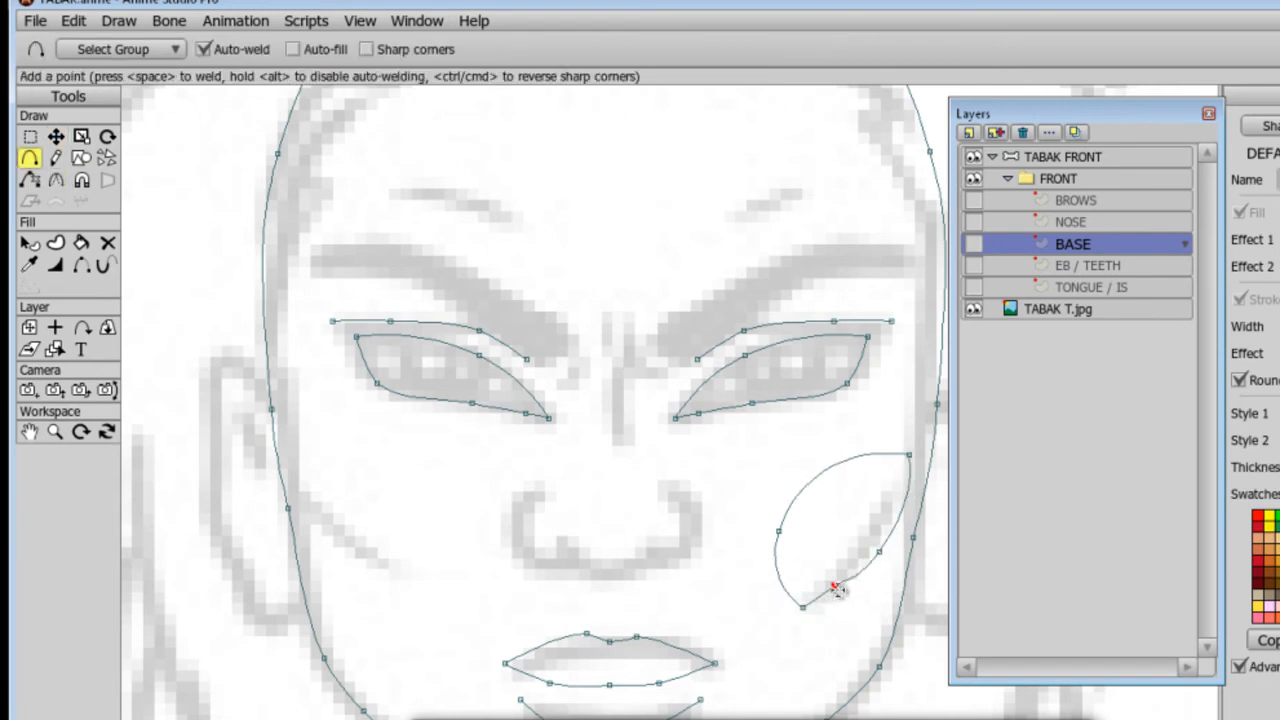
key("c")
left_click_drag(824, 566, 642, 588)
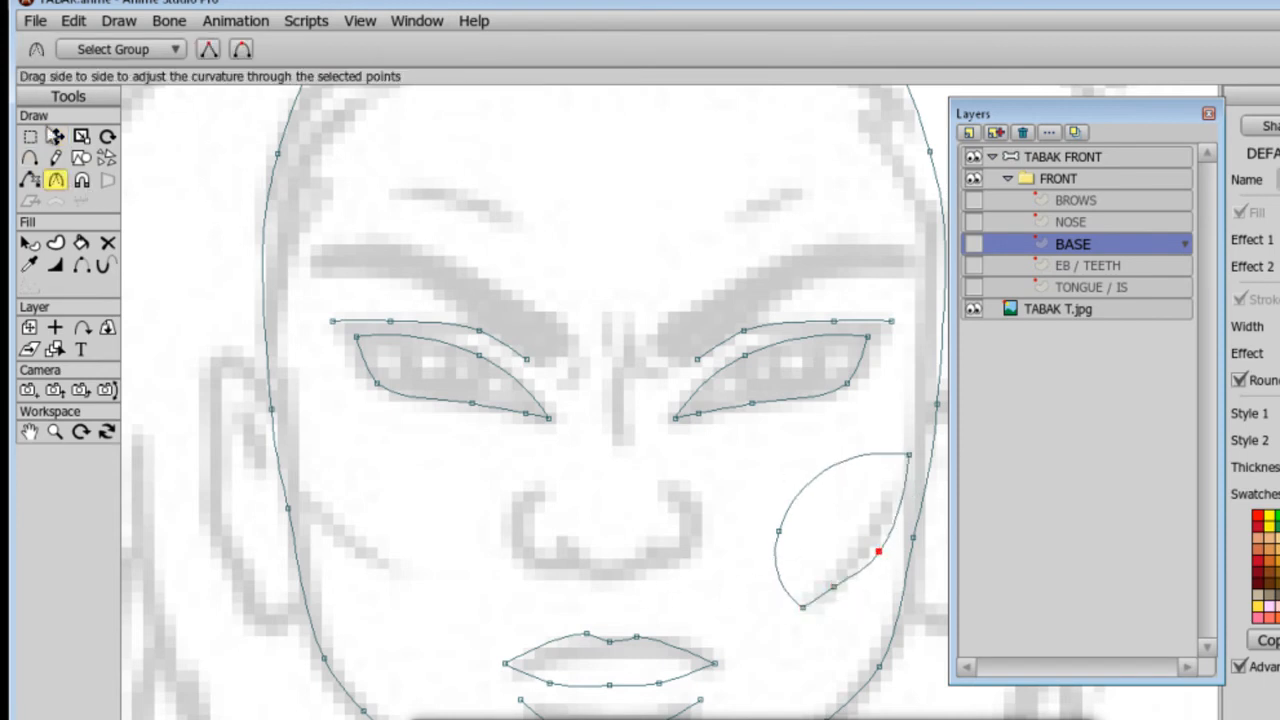
Create a skin-filled, orange-stroked shape from the cheek outline and show the BASE layer.
left_click(34, 134)
left_click(783, 580)
key("Right")
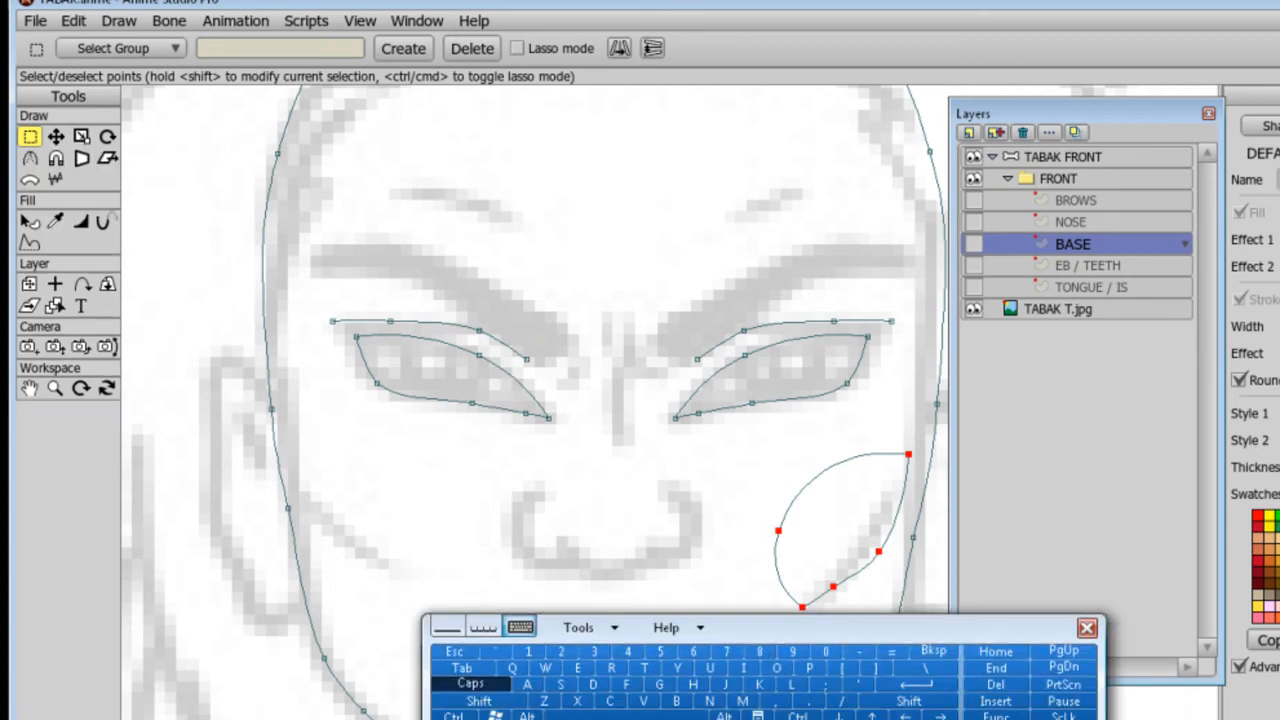
key("Left")
left_click(59, 246)
key("space")
left_click(973, 244)
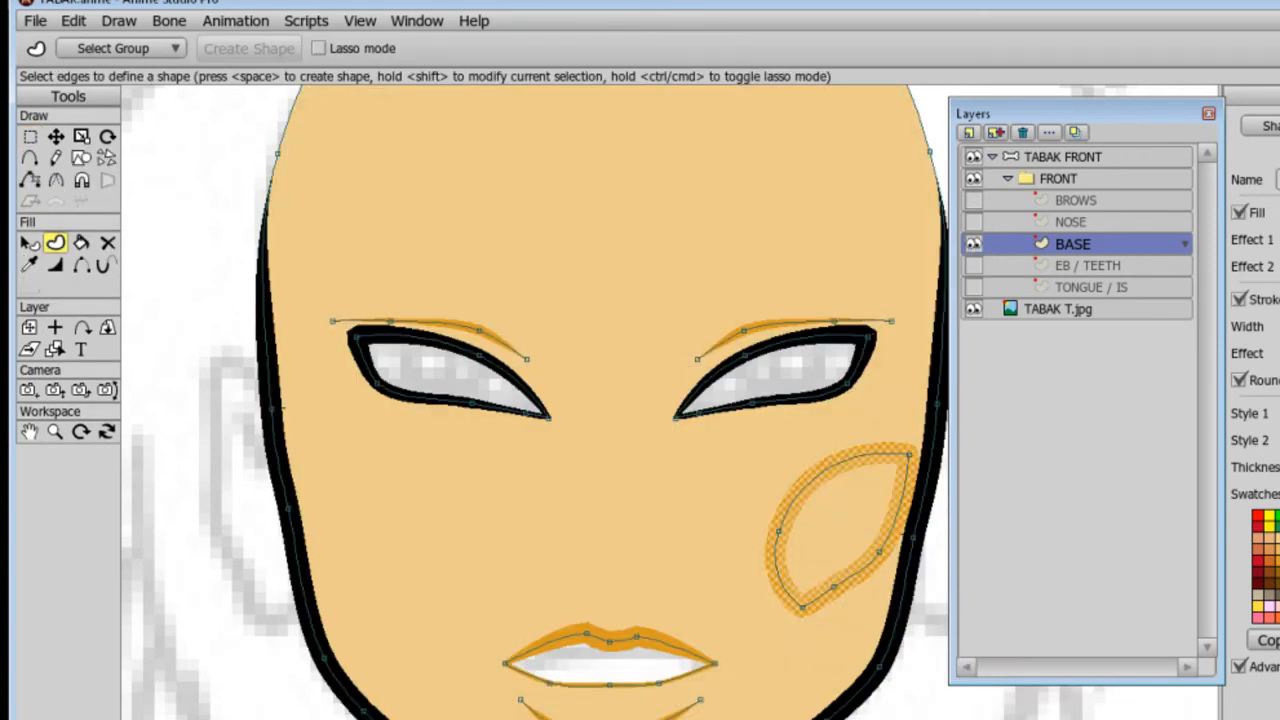
key("Return")
Hide the cheek shape's inner edges and taper the remaining cheek line to thin points at both ends.
left_click(81, 264)
left_click(778, 570)
left_click(818, 478)
left_click(56, 265)
left_click_drag(803, 607, 625, 630)
left_click_drag(908, 459, 845, 470)
left_click_drag(834, 587, 824, 594)
left_click_drag(879, 552, 870, 558)
Duplicate the cheek shape, flip it horizontally and place the copy on the opposite cheek.
key("g")
key("ctrl+a")
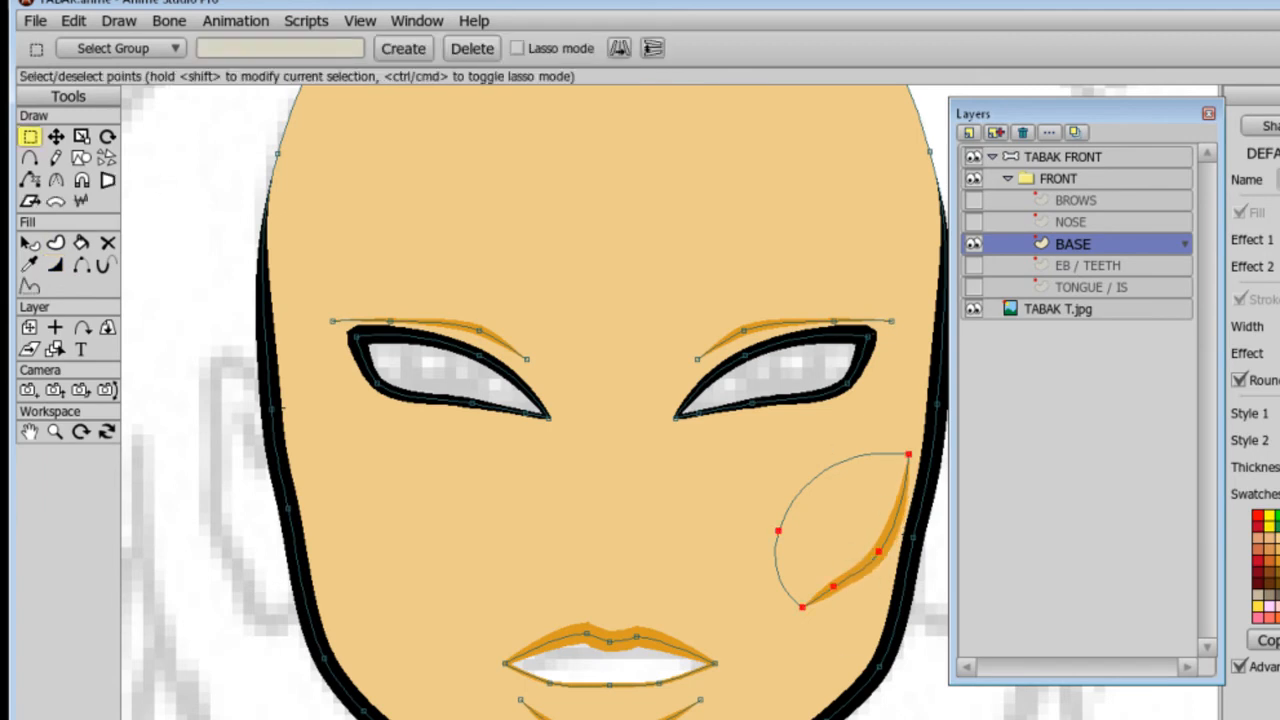
key("ctrl+c")
key("ctrl+v")
key("t")
left_click(786, 48)
left_click_drag(827, 582, 389, 556, "shift")
key("g")
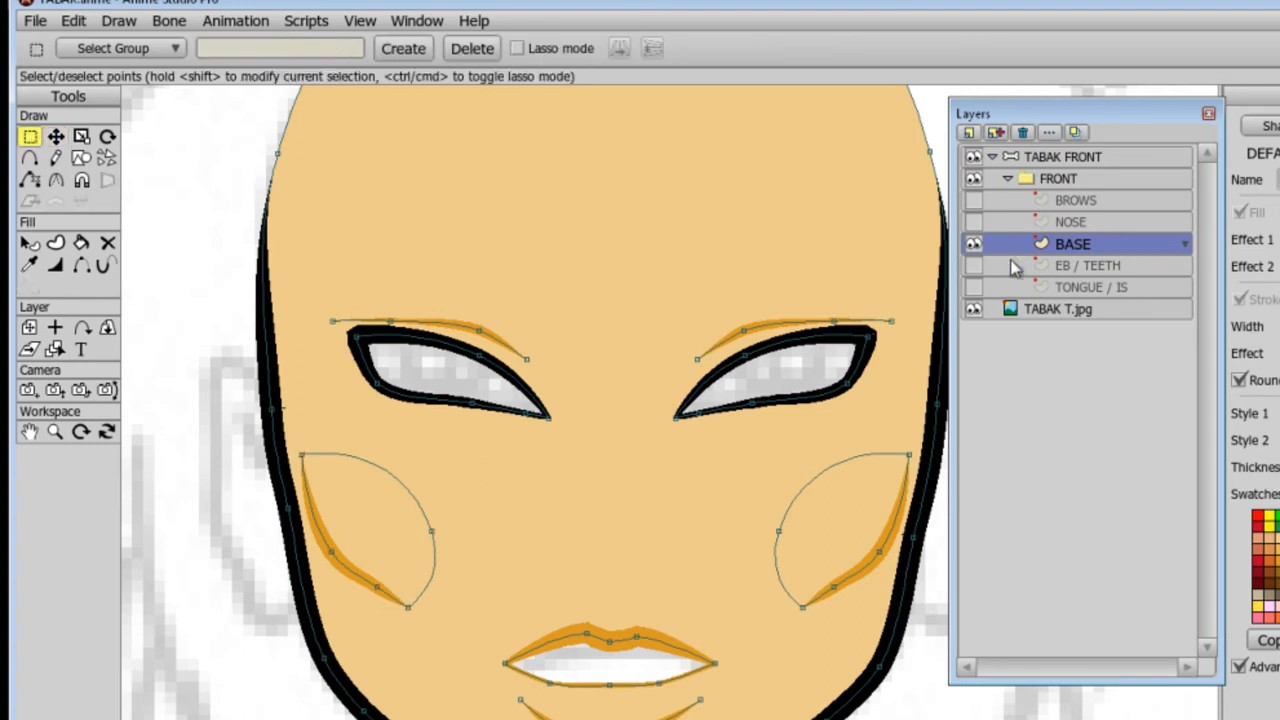
Hide BASE, show BROWS, and add a new vector layer named HAIR above BROWS.
left_click(975, 245)
left_click(973, 200)
left_click(1045, 200)
left_click(968, 133)
left_click(978, 147)
type("H")
type("AIR")
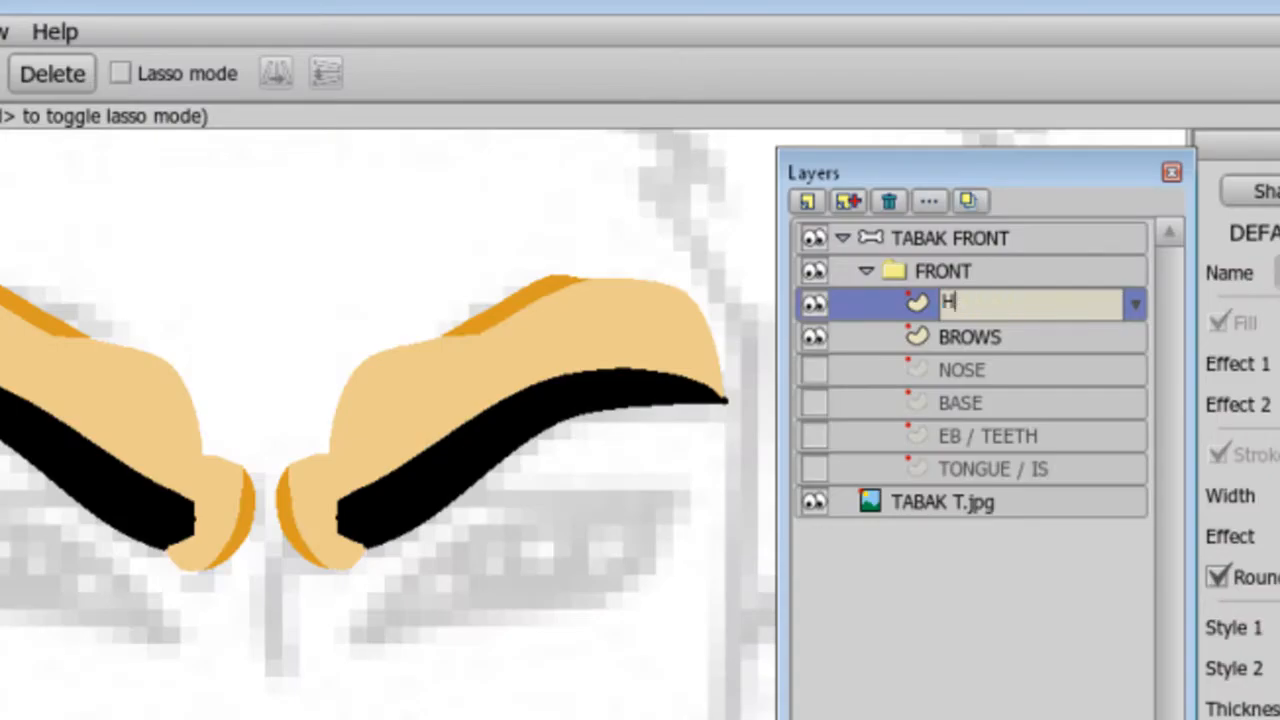
key("Return")
Hide BROWS and draw a closed hair outline on HAIR, following the sketched hairline and reaching down both temples to the ears.
left_click_drag(320, 602, 246, 719)
scroll(113, 719, "down", 3)
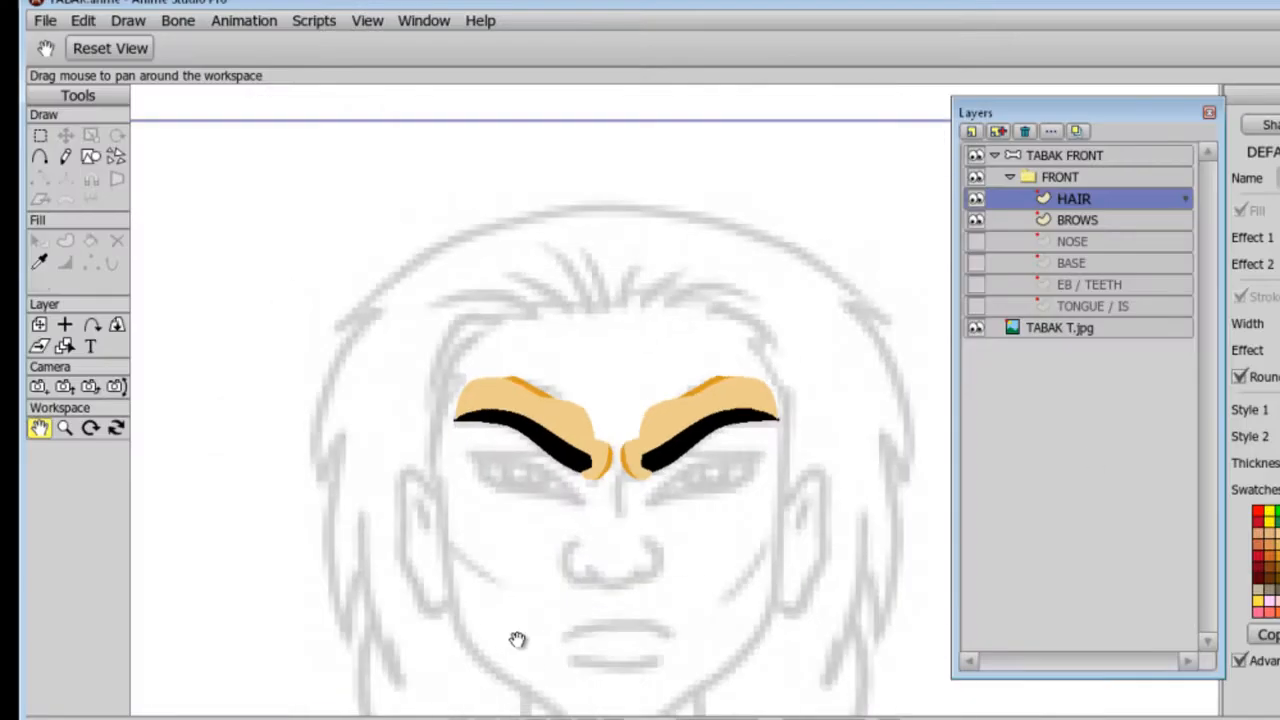
key("e")
left_click(975, 220)
left_click_drag(403, 283, 789, 423)
key("t")
mouse_move(632, 425)
left_mouse_down()
mouse_move(640, 363)
mouse_move(610, 310)
left_mouse_up()
left_click(40, 156)
left_click_drag(430, 300, 440, 495)
left_click_drag(771, 296, 778, 498)
Add points along the hair outline's inner edge to form jagged tufts across the forehead and down both temples.
left_click(570, 311)
left_click_drag(563, 322, 484, 319)
left_click_drag(490, 333, 450, 368)
left_click_drag(636, 326, 705, 314)
left_click_drag(710, 326, 747, 343)
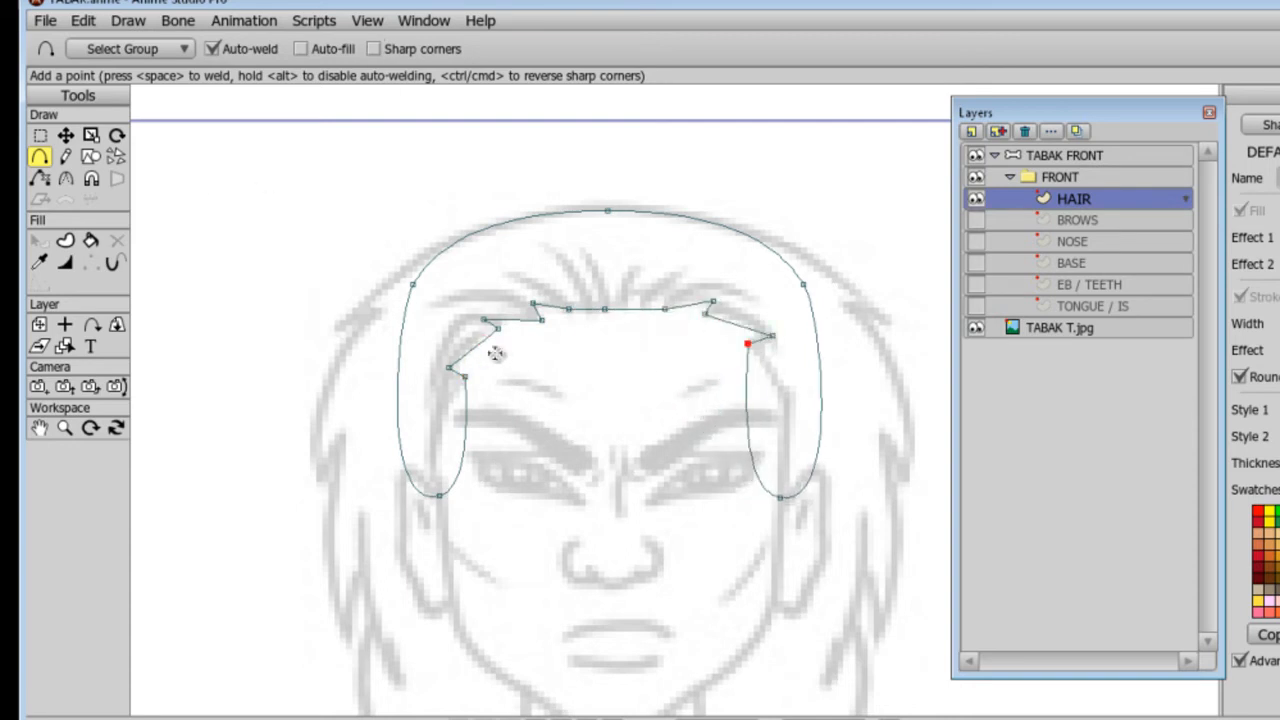
left_click_drag(738, 328, 737, 319)
left_click_drag(757, 400, 787, 402)
left_click_drag(463, 429, 390, 406)
Peak the hair outline's two temple tips and add a point bulging out its right-hand outer edge.
left_click(66, 178)
left_click(439, 496)
left_click(219, 49)
left_click(780, 497)
left_click(219, 49)
left_click(40, 156)
left_click_drag(797, 372, 833, 373)
Draw curved strand lines fanning upward from the hairline on both sides of the forehead.
left_click(65, 136)
left_click(570, 311)
key("a")
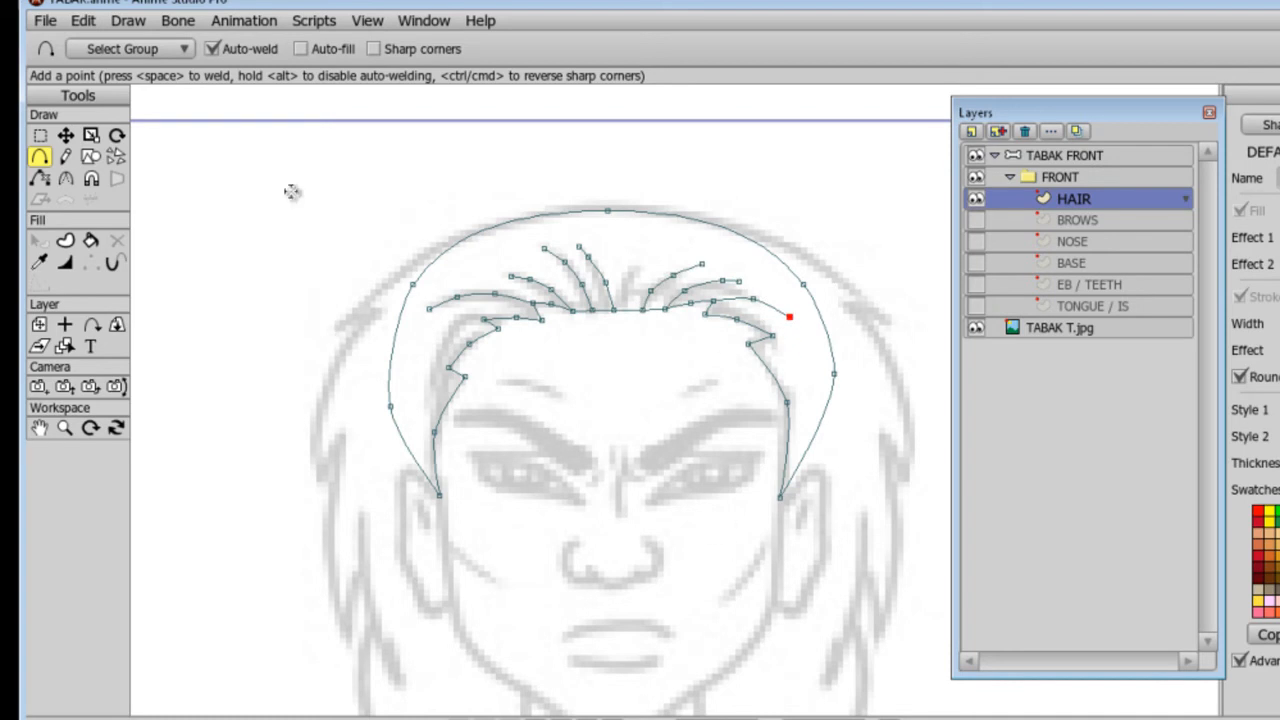
Set the default fill to reddish brown and create a black-stroked shape from the whole hair outline and its strands.
left_click(65, 240)
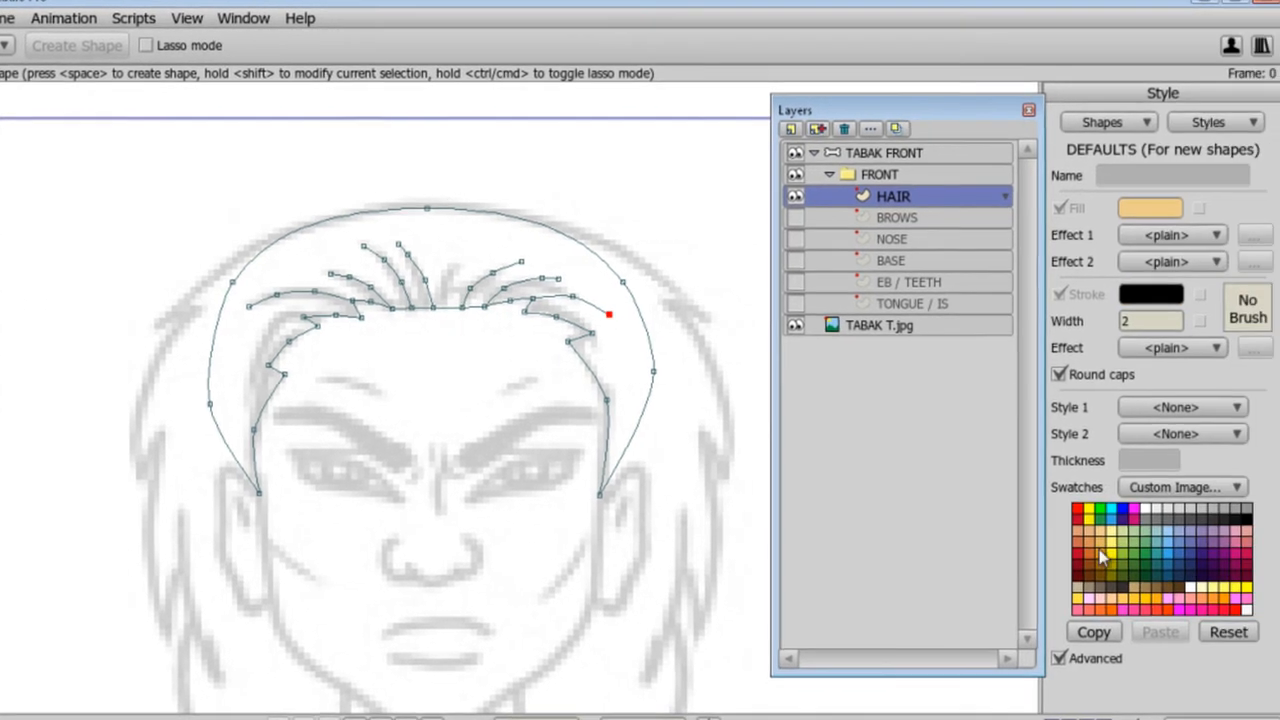
left_click(1142, 208)
left_click(130, 172)
left_click(286, 297)
left_click_drag(133, 142, 730, 630)
key("space")
key("Return")
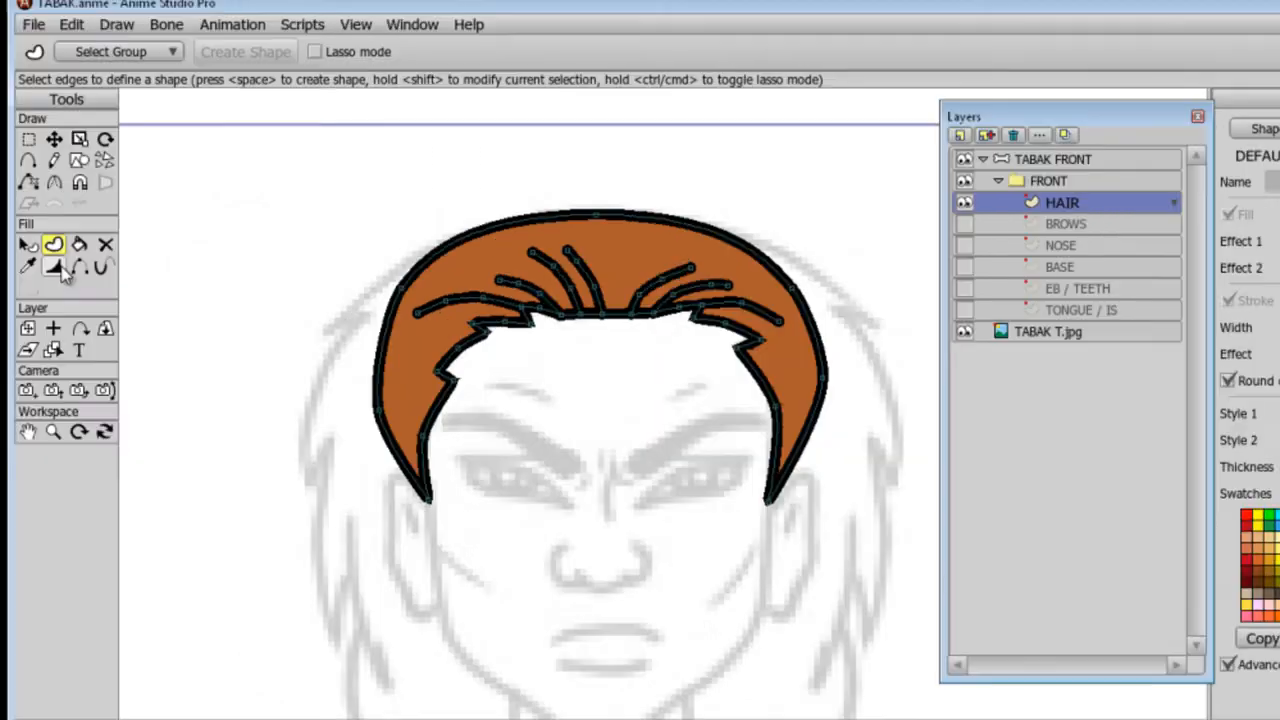
Taper the hair strands' stroke widths so they thin out toward their tips.
left_click(55, 266)
left_click_drag(242, 306, 225, 310)
left_click_drag(476, 305, 468, 305)
left_click_drag(500, 281, 440, 281)
left_click_drag(533, 253, 420, 257)
left_click_drag(519, 285, 508, 287)
left_click_drag(545, 297, 537, 298)
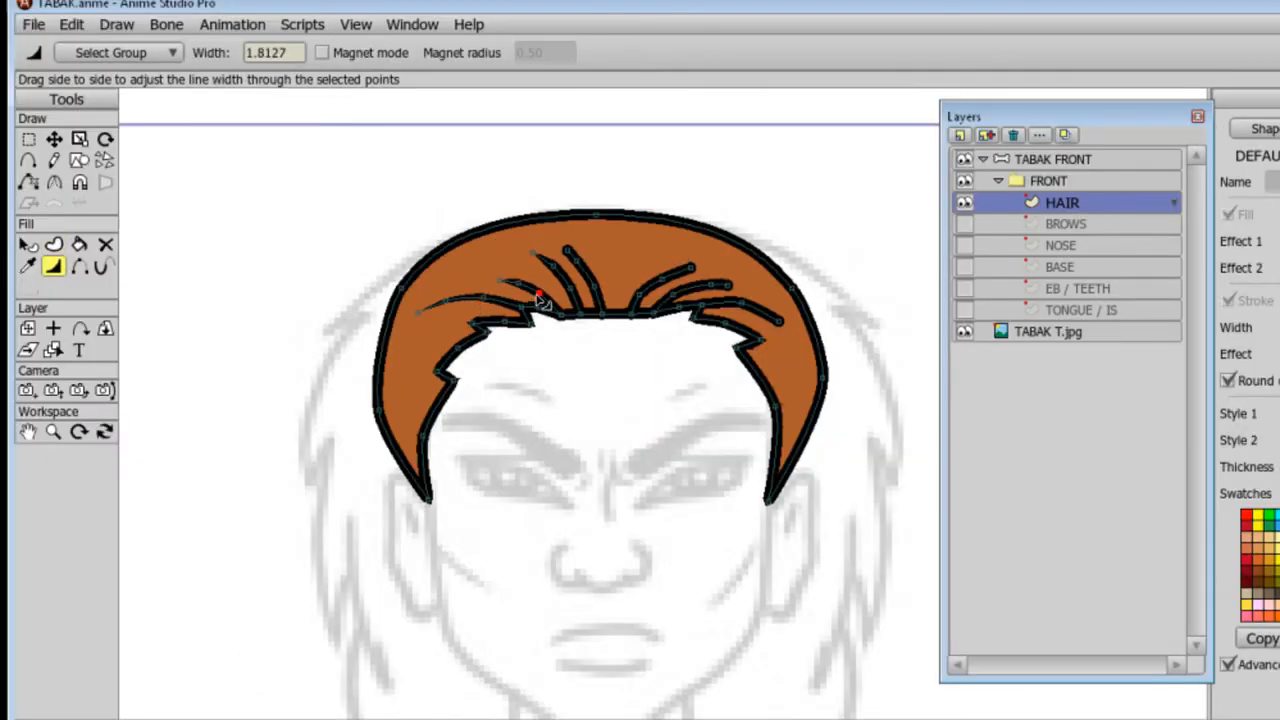
left_click_drag(572, 256, 580, 271)
left_click_drag(662, 280, 680, 334)
Hide the stroke along the hair outline's two outer side edges.
key("h")
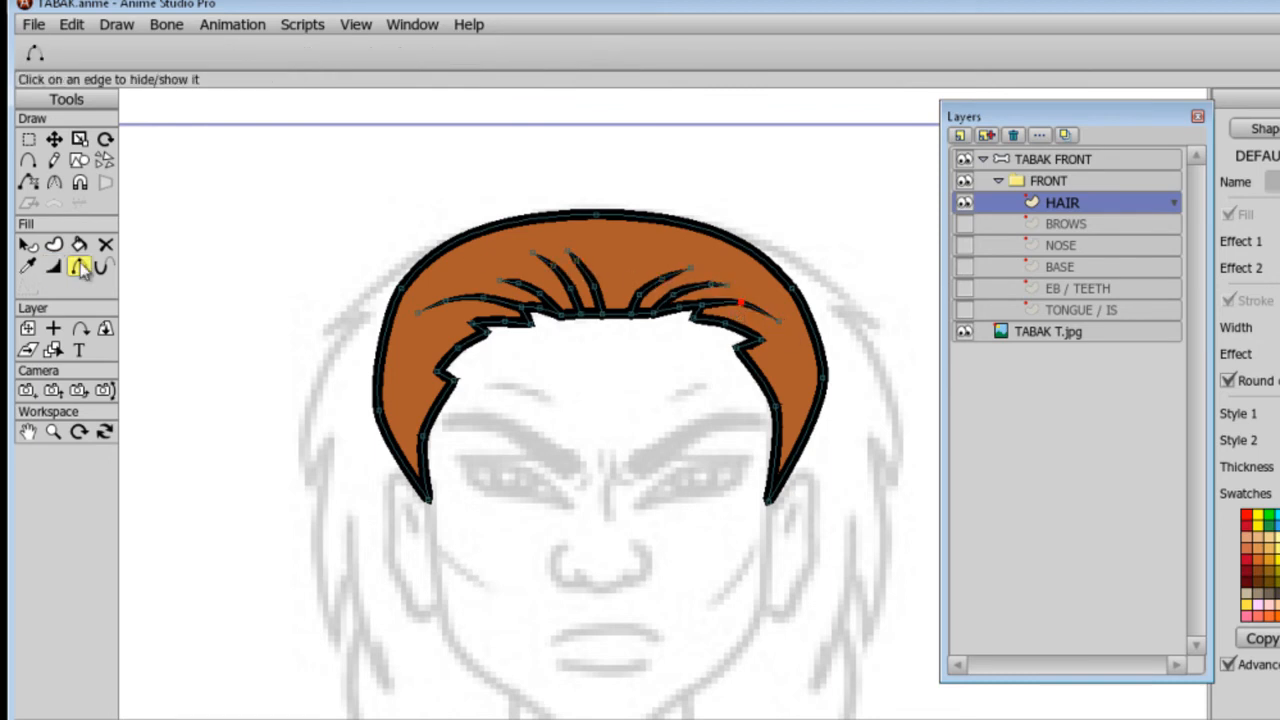
left_click(819, 385)
left_click(830, 347)
Taper the hair outline's stroke at both temple tips and both upper outer corners.
left_click(53, 266)
left_click_drag(428, 499, 391, 520)
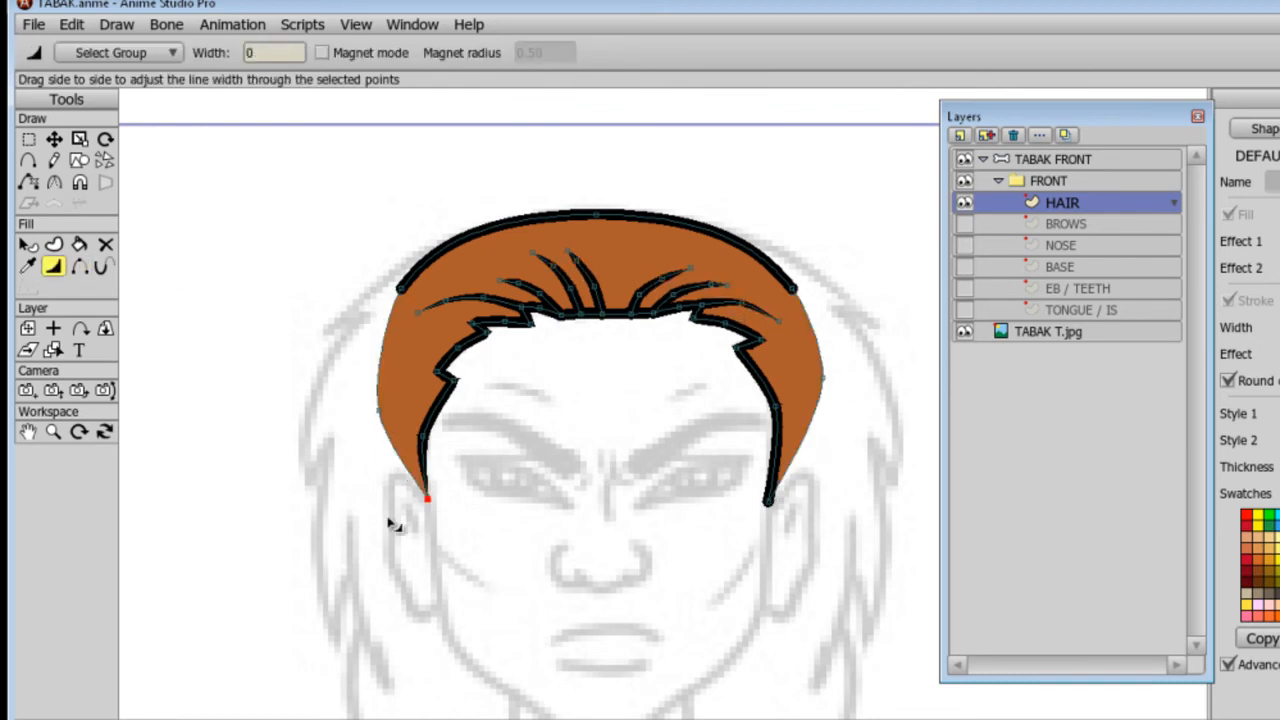
left_click_drag(768, 500, 713, 525)
left_click_drag(428, 499, 435, 504)
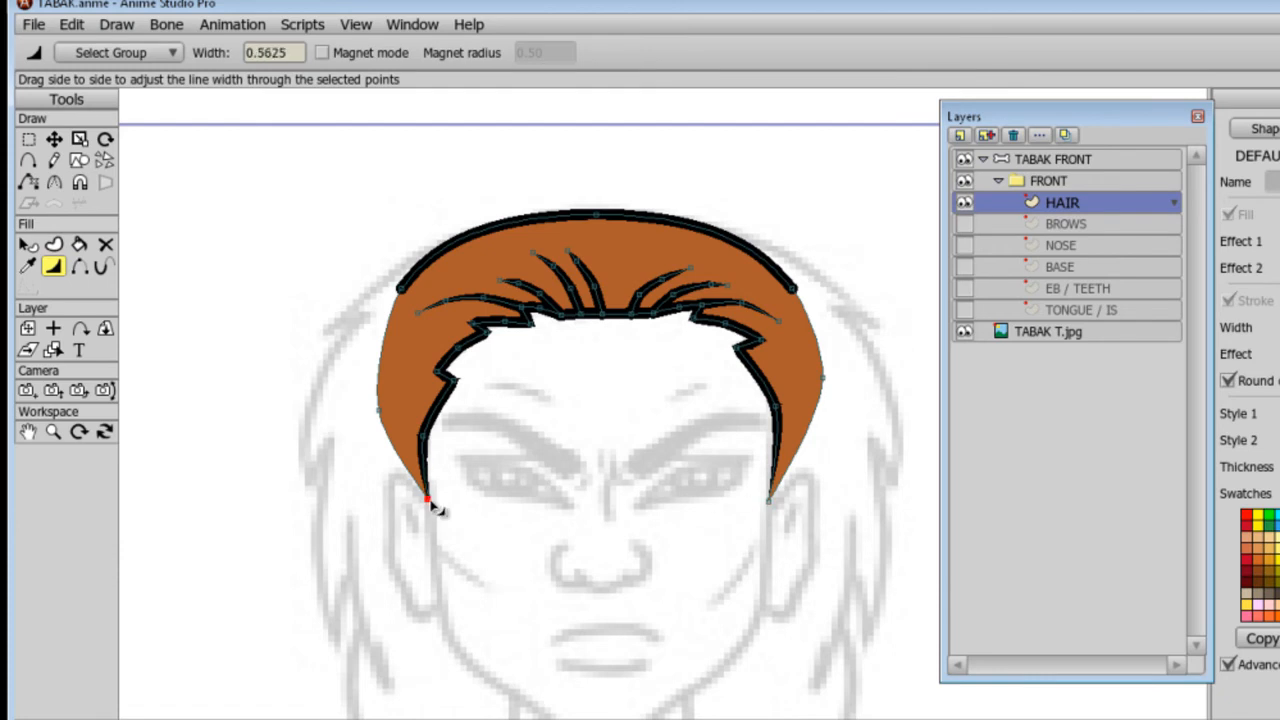
left_click_drag(399, 289, 272, 294)
left_click_drag(792, 289, 723, 266)
Raise the hair outline's two upper outer corners toward the sketch line and peak their curvature.
key("t")
left_click_drag(400, 289, 400, 269)
left_click_drag(793, 292, 797, 262)
left_click(964, 202)
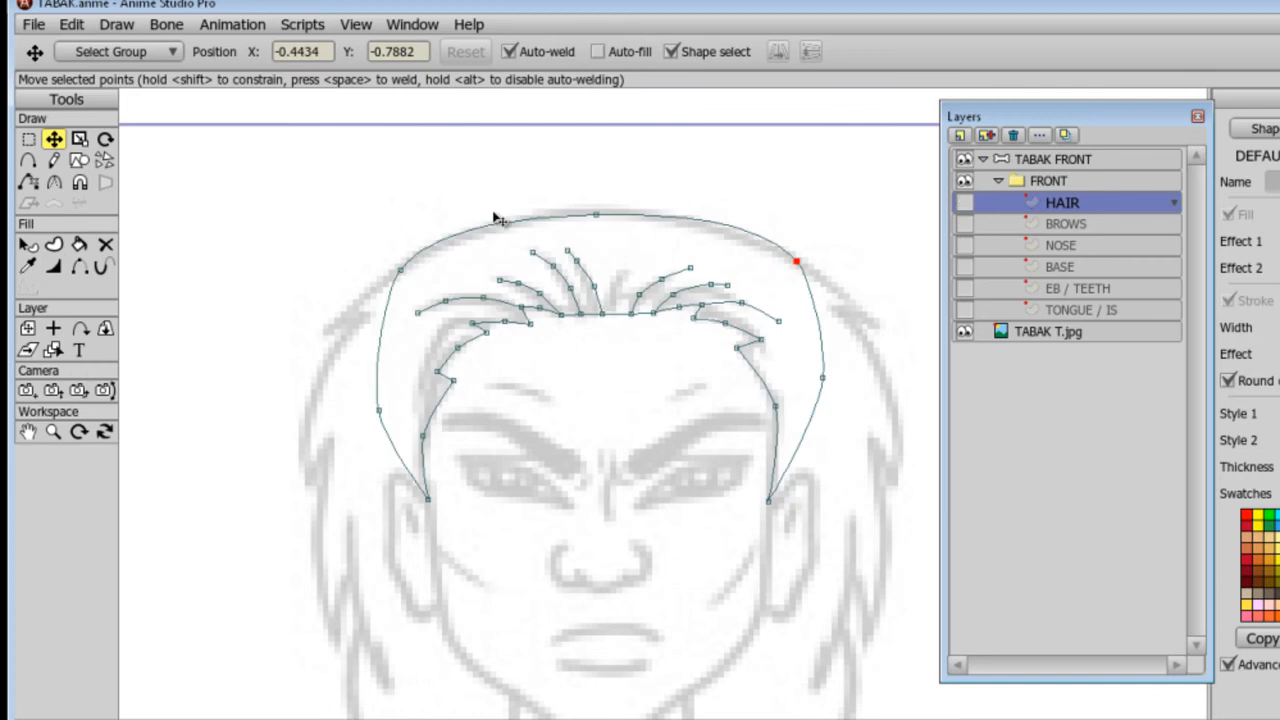
left_click(54, 182)
left_click_drag(402, 271, 330, 276)
left_click_drag(793, 286, 659, 264)
left_click(964, 202)
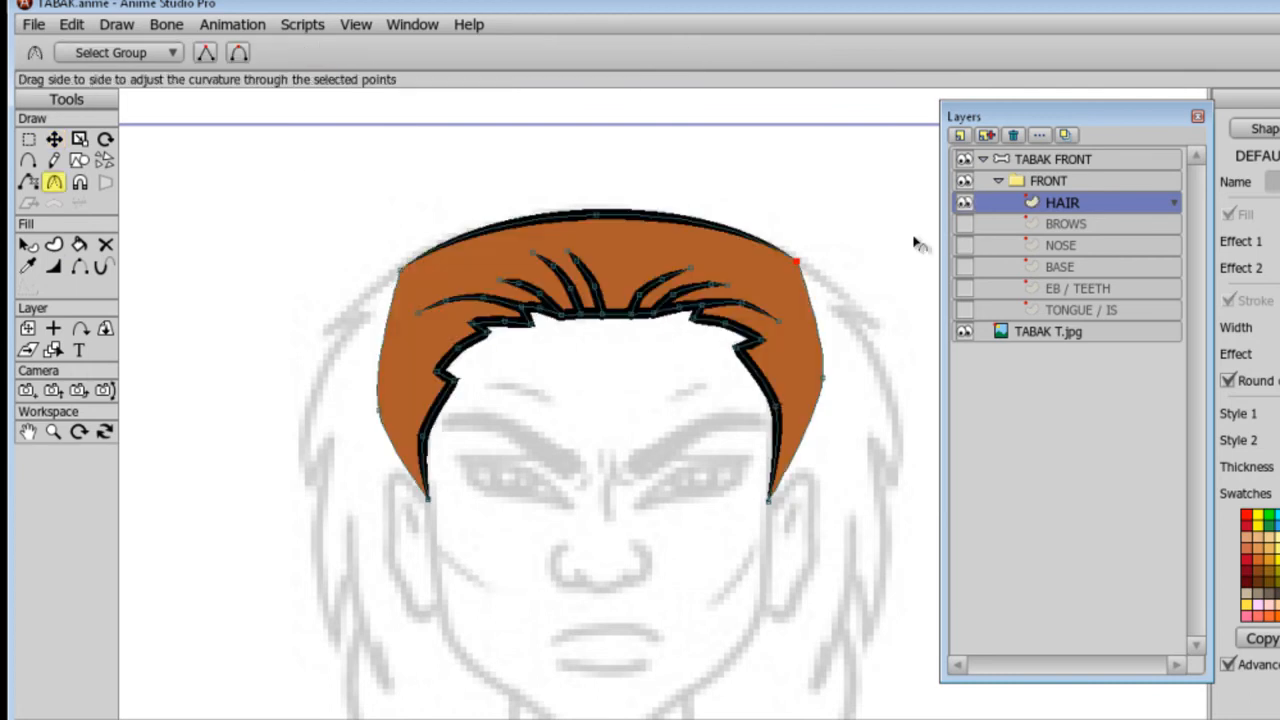
Show the hair over the BASE layer and nudge the face outline's side points to meet the hair's temple tips.
left_click(1058, 267)
key("i")
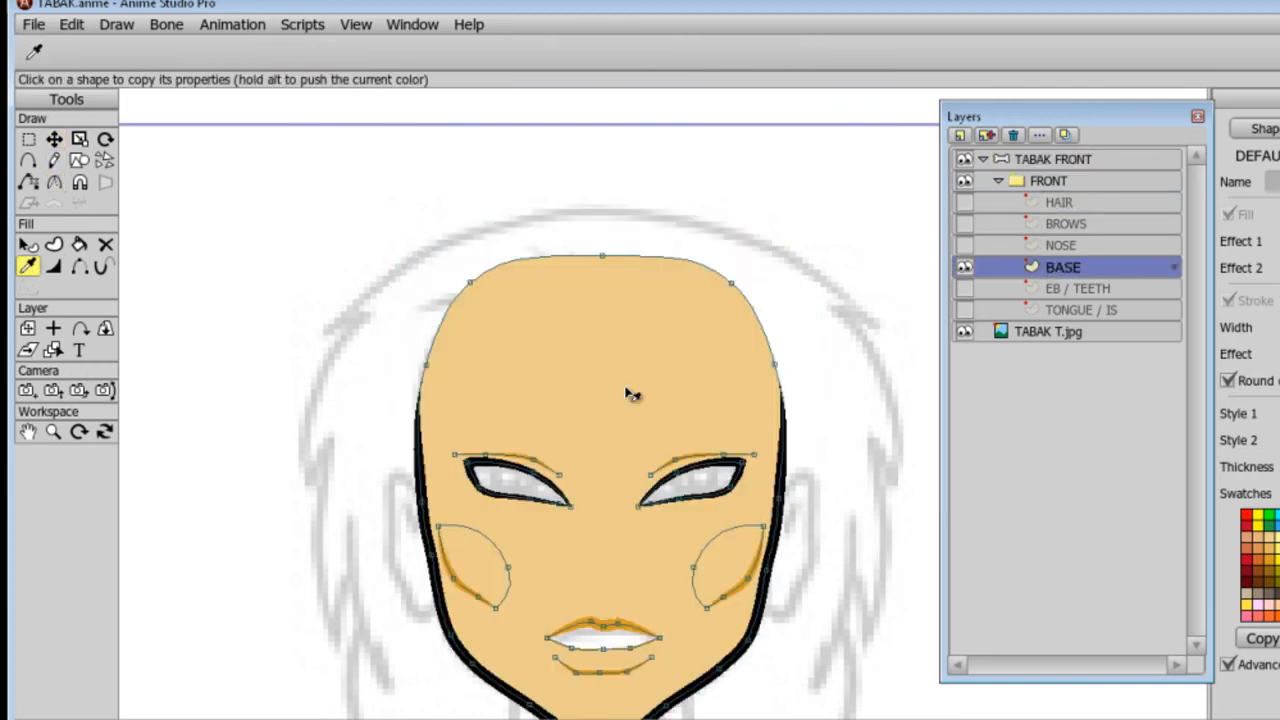
left_click(964, 202)
key("t")
key("ctrl+a")
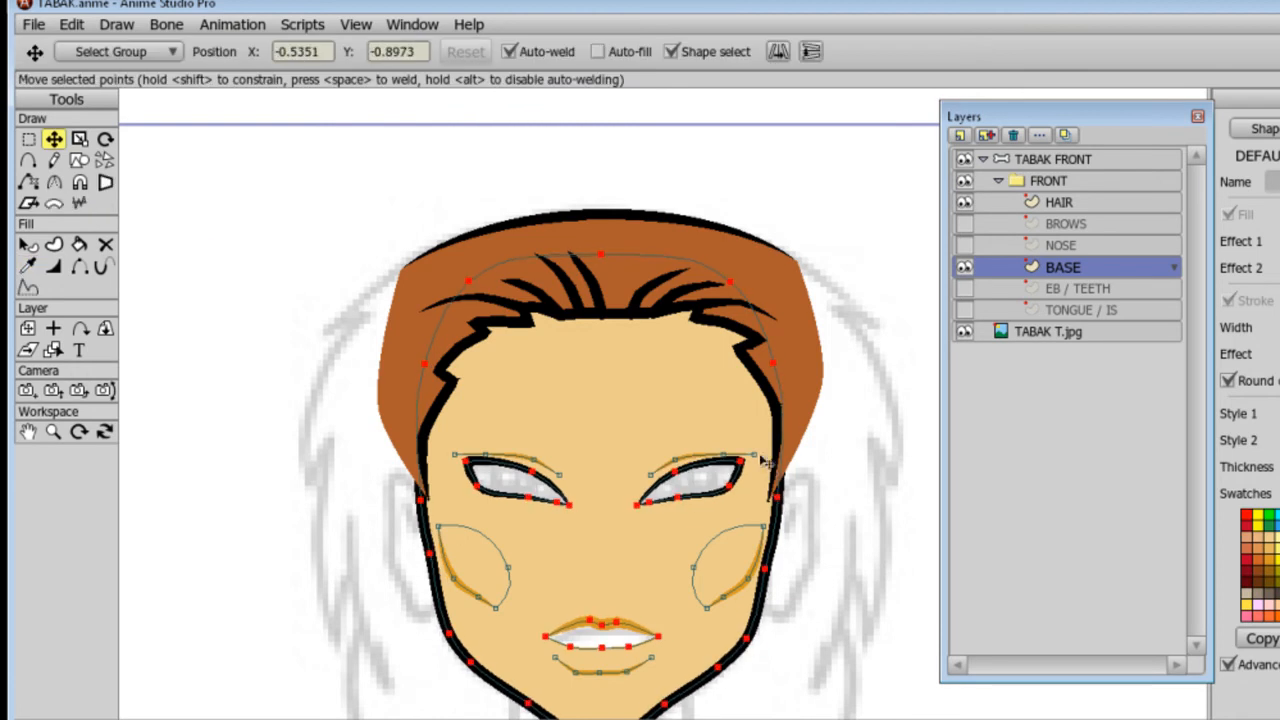
right_click(772, 502, "alt")
left_click_drag(778, 498, 775, 500)
left_click_drag(427, 498, 424, 499)
Create a vector layer named EAR L directly above the BASE layer.
left_click(1079, 270)
left_click(960, 135)
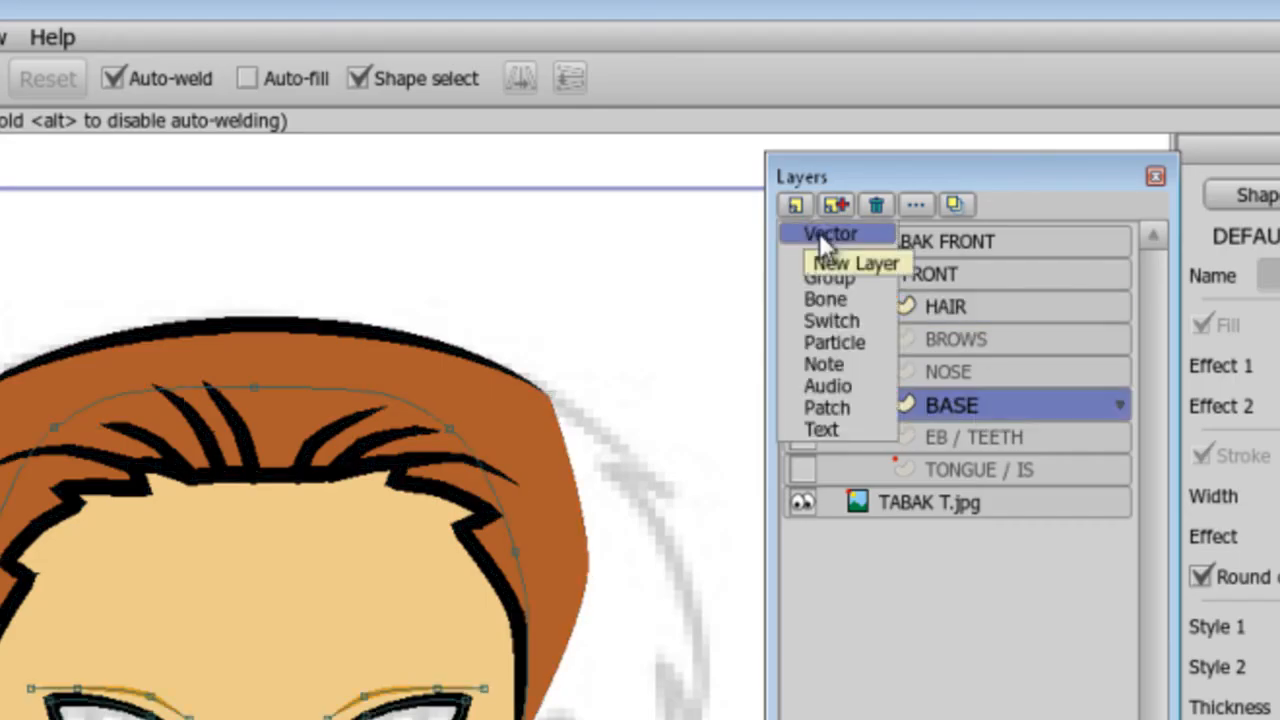
left_click(820, 233)
type("EAR L")
key("Return")
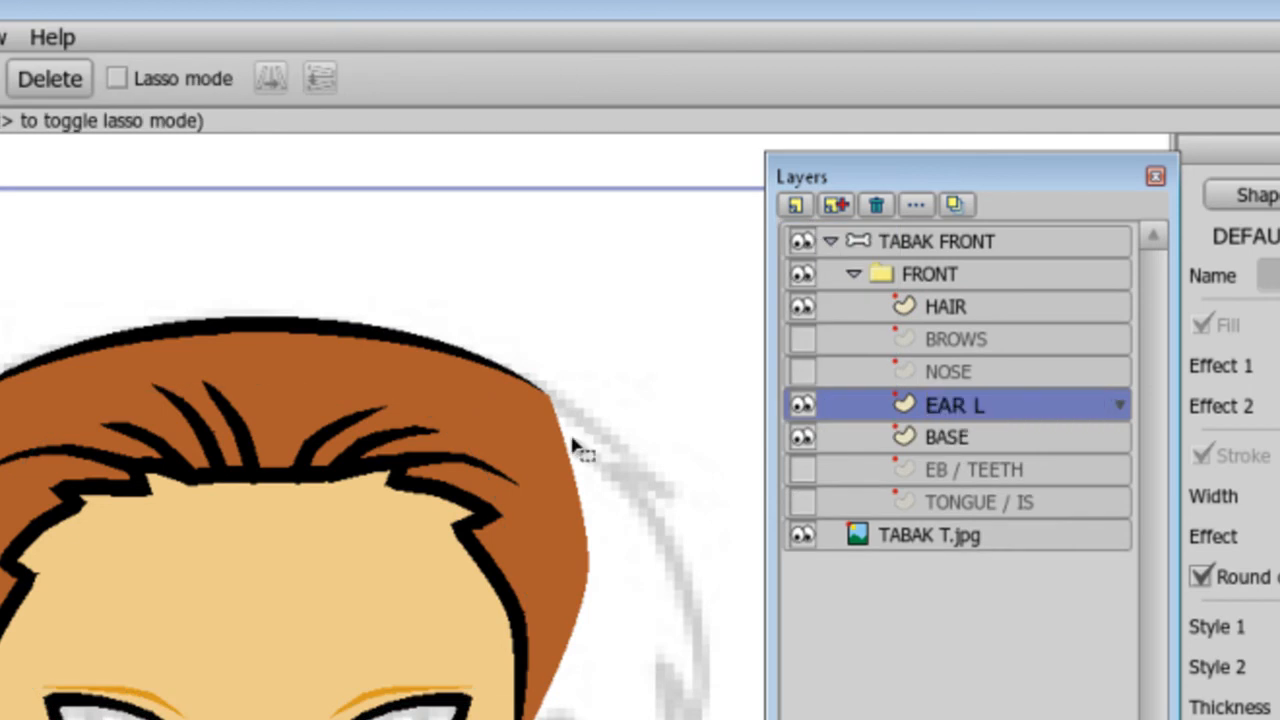
Draw an oval over the sketched ear beside the right-hand side of the face and adjust its points to the sketch.
key("s")
mouse_move(768, 476)
left_mouse_down()
mouse_move(786, 625)
mouse_move(816, 625)
left_mouse_up()
left_click(50, 140)
left_click_drag(801, 503, 804, 475)
left_click_drag(803, 552, 809, 560)
left_click_drag(777, 626, 774, 623)
left_click(23, 161)
left_click_drag(816, 519, 808, 518)
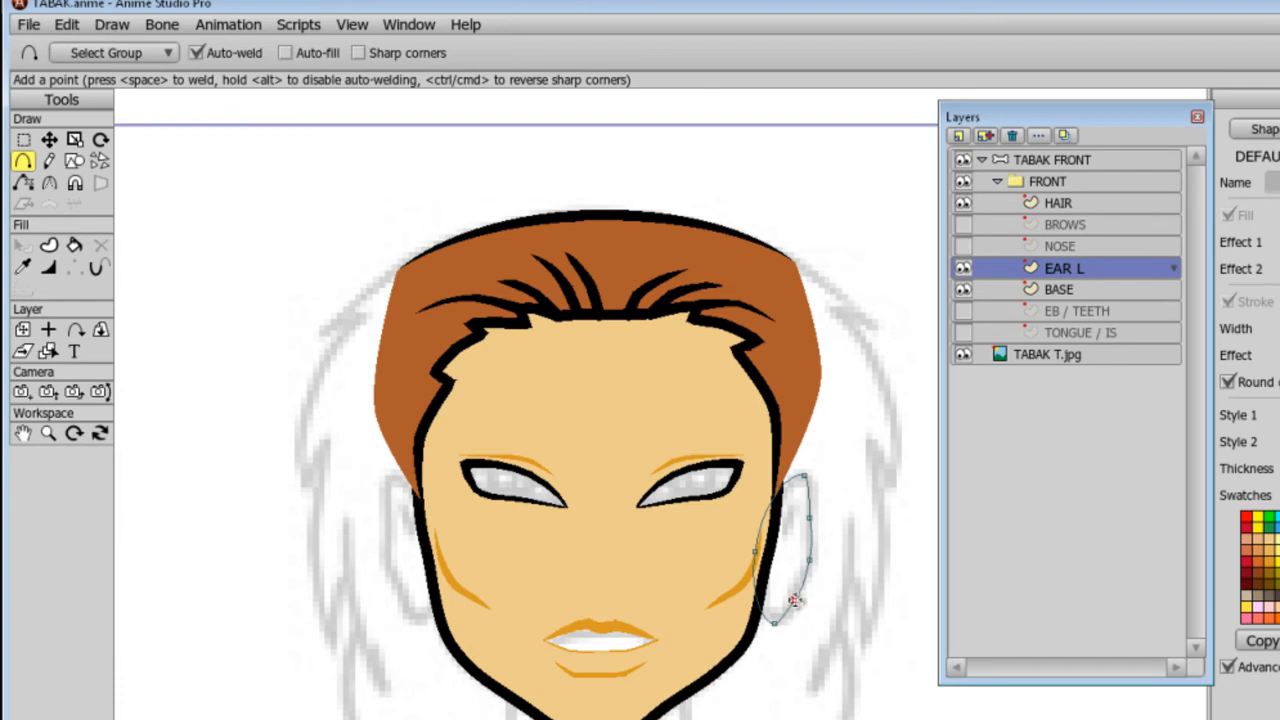
key("ctrl+z")
Draw the inner ear fold lines freehand inside the ear outline with auto-weld turned off.
key("f")
scroll(926, 291, "up", 1)
mouse_move(798, 622)
left_mouse_down()
mouse_move(830, 531)
mouse_move(836, 583)
left_mouse_up()
left_click_drag(817, 637, 813, 653)
key("ctrl+z")
left_click(204, 53)
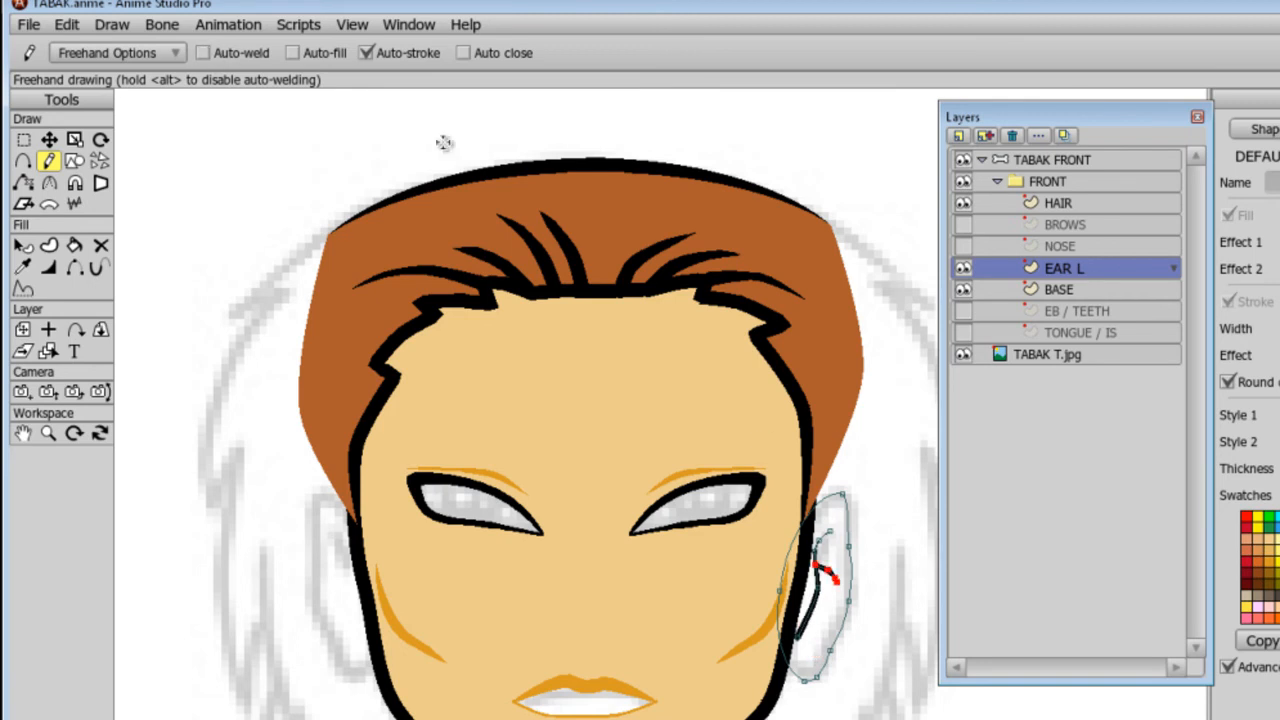
Taper the inner ear lines' stroke widths so they thin out toward their ends.
left_click(28, 434)
scroll(760, 560, "up", 3)
left_click_drag(740, 555, 677, 357)
key("w")
left_click_drag(690, 460, 699, 447)
left_click(24, 139)
left_click(727, 493)
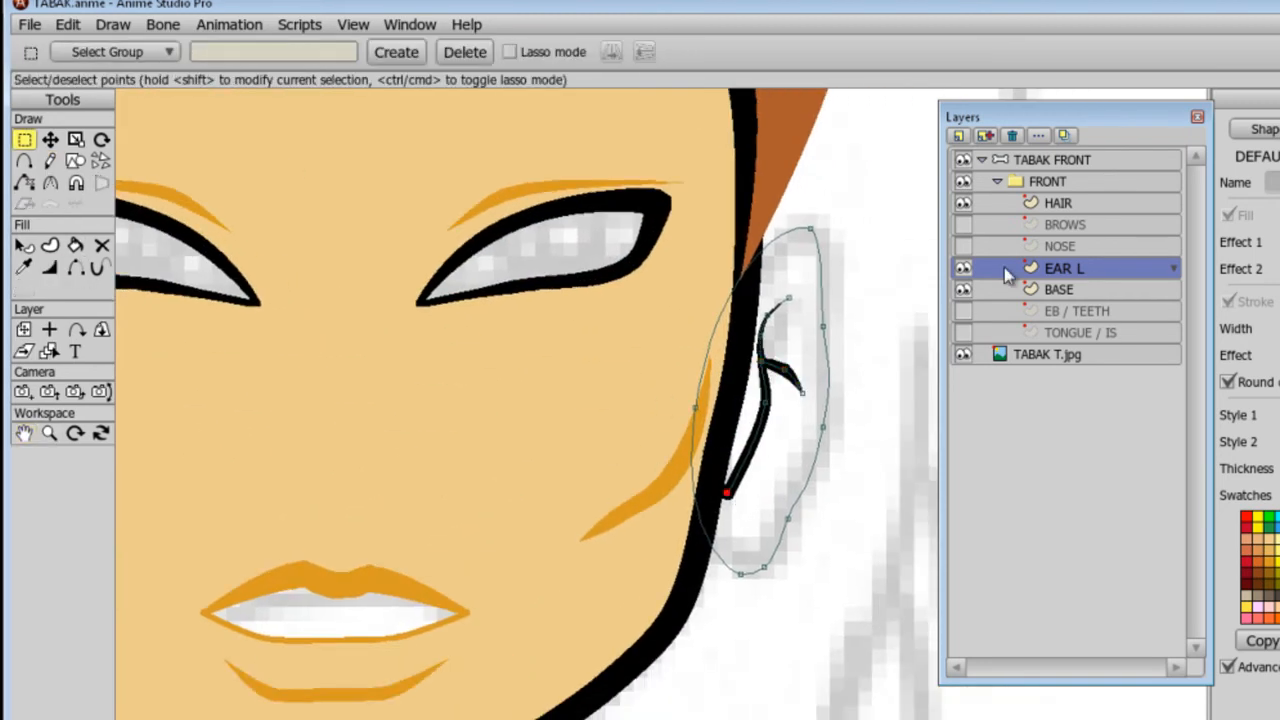
left_click(963, 268)
left_click(49, 267)
left_click(963, 268)
mouse_move(801, 393)
left_mouse_down()
mouse_move(814, 400)
mouse_move(808, 391)
mouse_move(807, 418)
left_mouse_up()
left_click(24, 139)
left_click(762, 346)
left_click(49, 267)
left_click_drag(708, 294, 729, 294)
Delete the black shape from the inner ear lines and create a skin-filled, black-stroked shape from the ear outline.
left_click(24, 246)
left_click(101, 245)
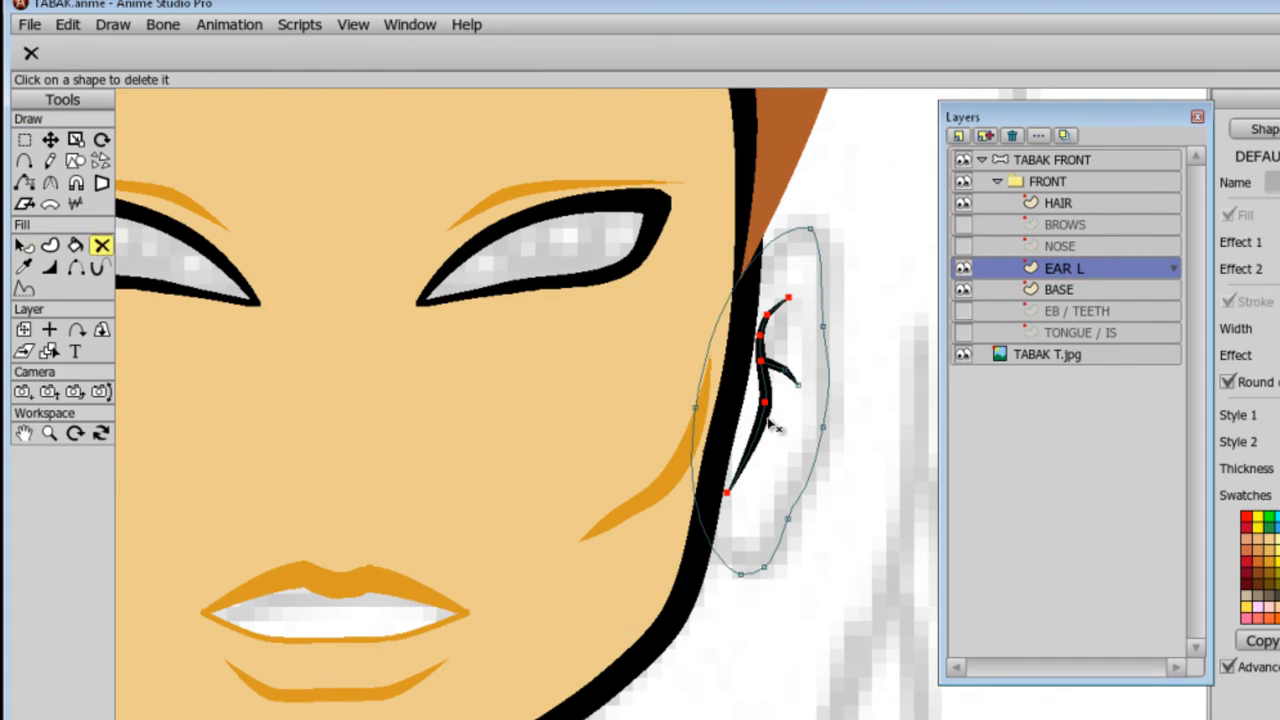
left_click(768, 420)
left_click(48, 249)
left_click(721, 557)
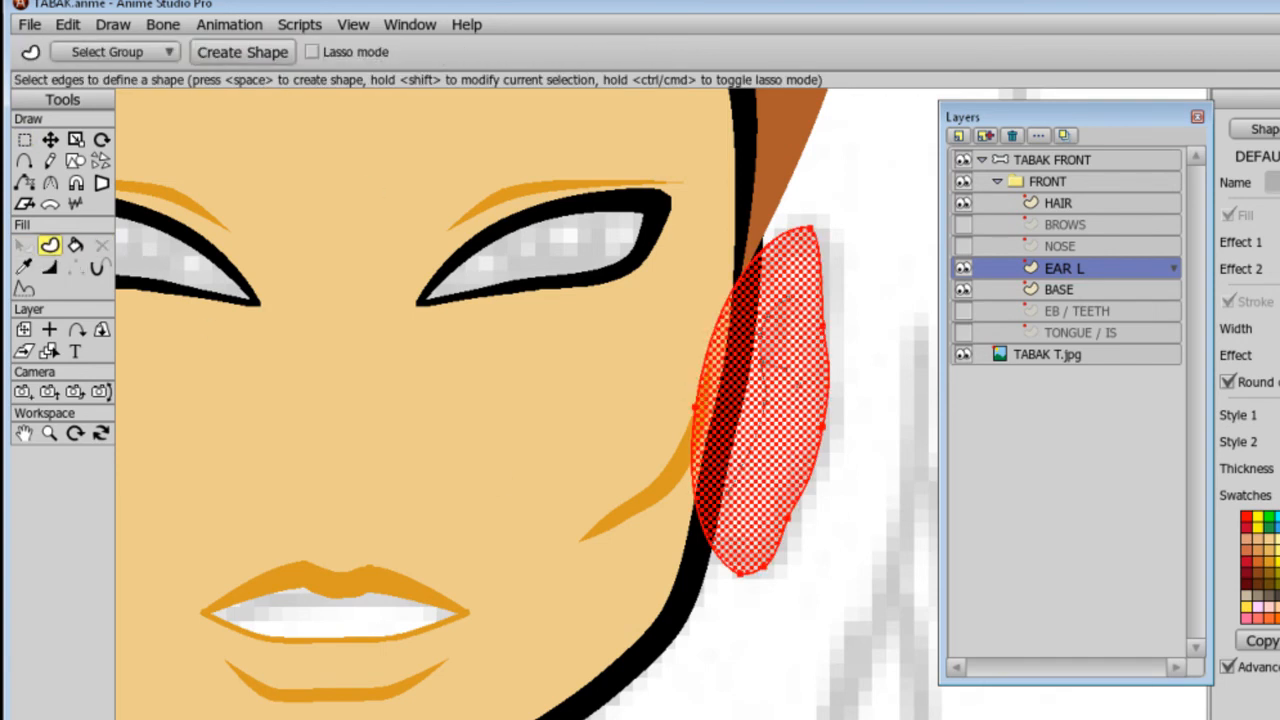
key("space")
key("Return")
key("Return")
Copy the lip's orange line style and create a shape with it from the inner ear lines.
left_click(24, 267)
left_click(318, 583)
left_click(50, 245)
left_click(748, 478)
left_click(779, 370, "shift")
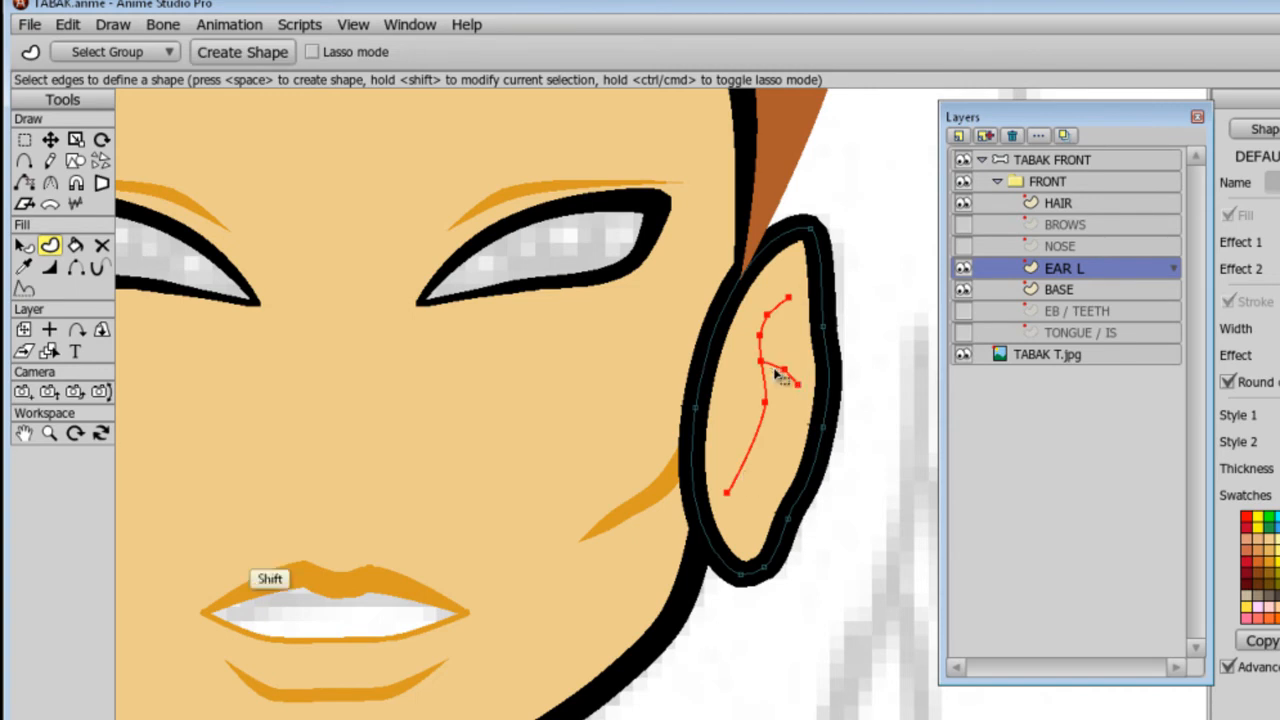
key("space")
Place the EAR L layer below BASE and thin the face outline beside the ear, to width 0 at the hair tip.
left_click_drag(1181, 266, 1093, 312)
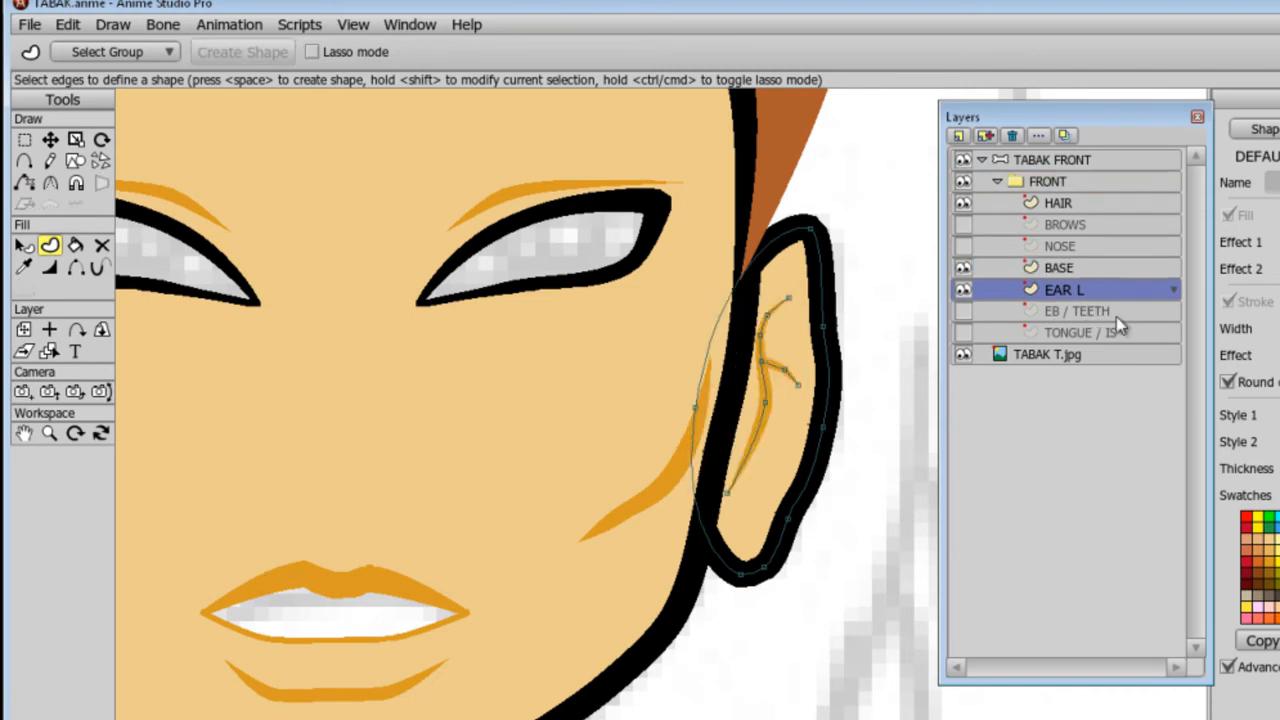
left_click(1090, 268)
key("w")
left_click_drag(737, 414, 712, 318)
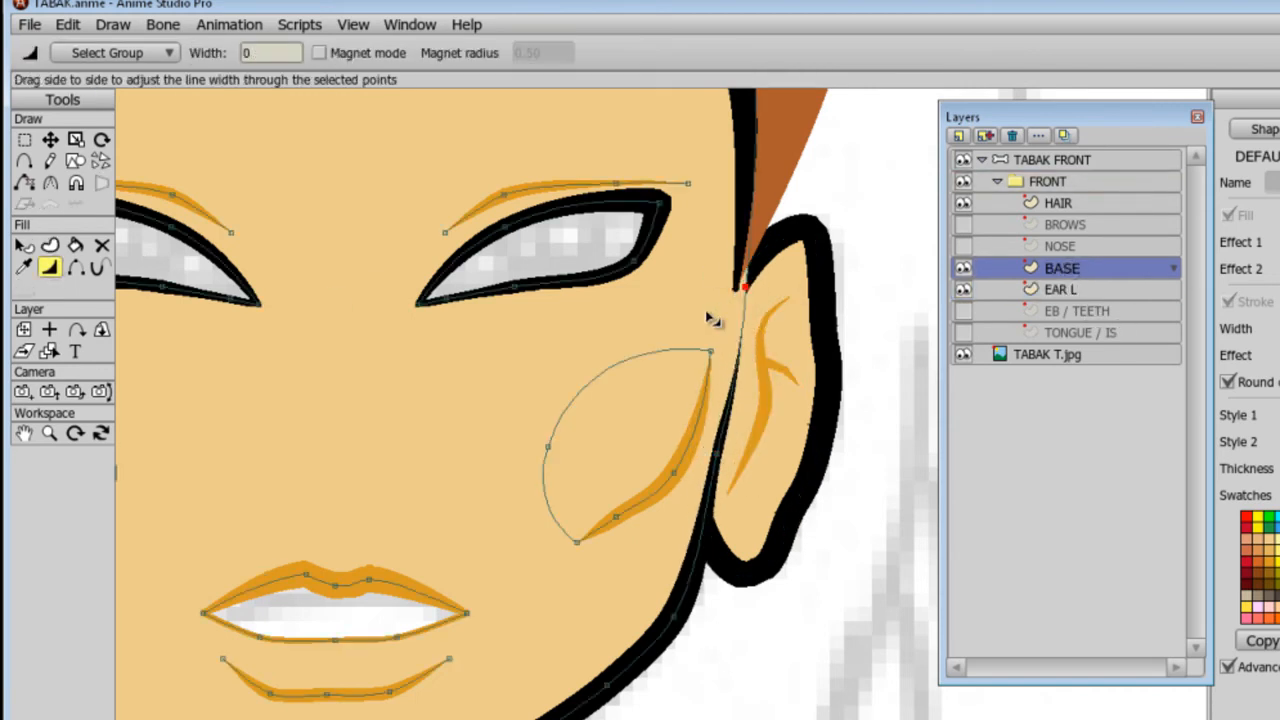
left_click_drag(716, 454, 704, 460)
Move the hair's temple tip beside EAR L onto the thinned face outline.
left_click(1063, 204)
left_click(49, 140)
left_click_drag(736, 289, 748, 290)
Duplicate the EAR L layer and name the copy EAR R.
left_click(1090, 290)
left_click(985, 135)
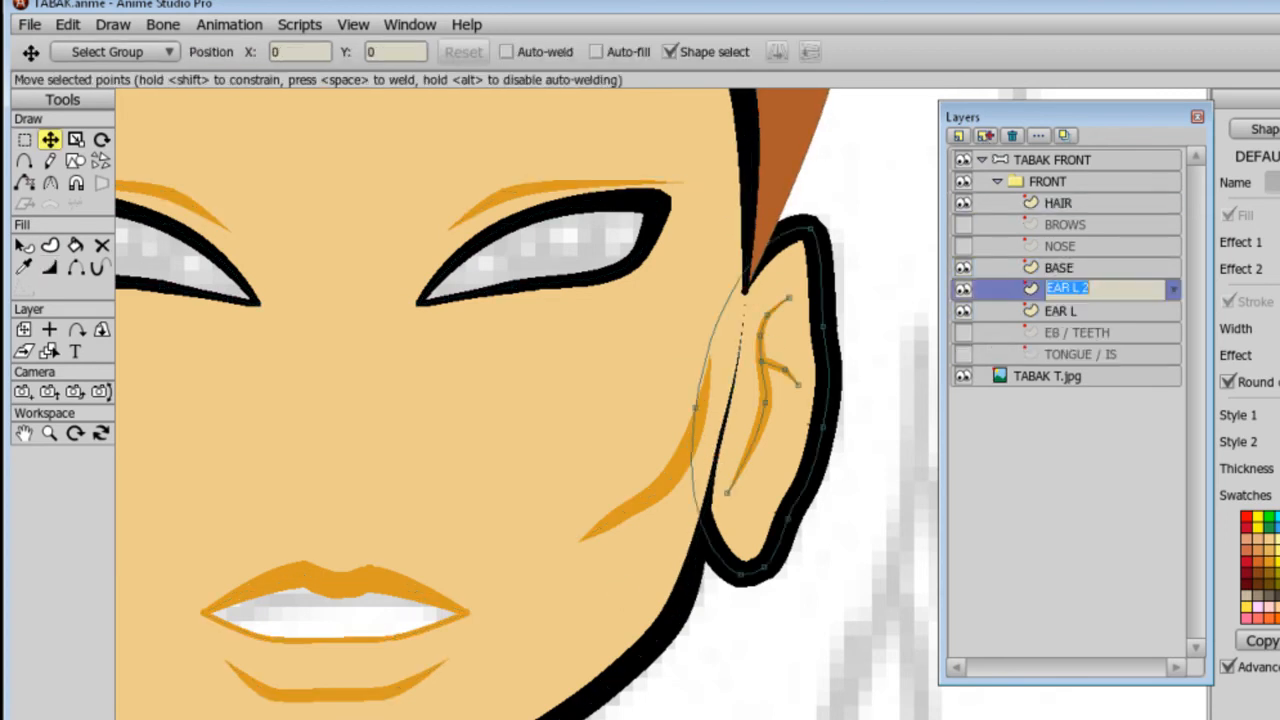
key("Return")
Flip all of the EAR R points horizontally and move them to the opposite side of the head.
left_click(24, 434)
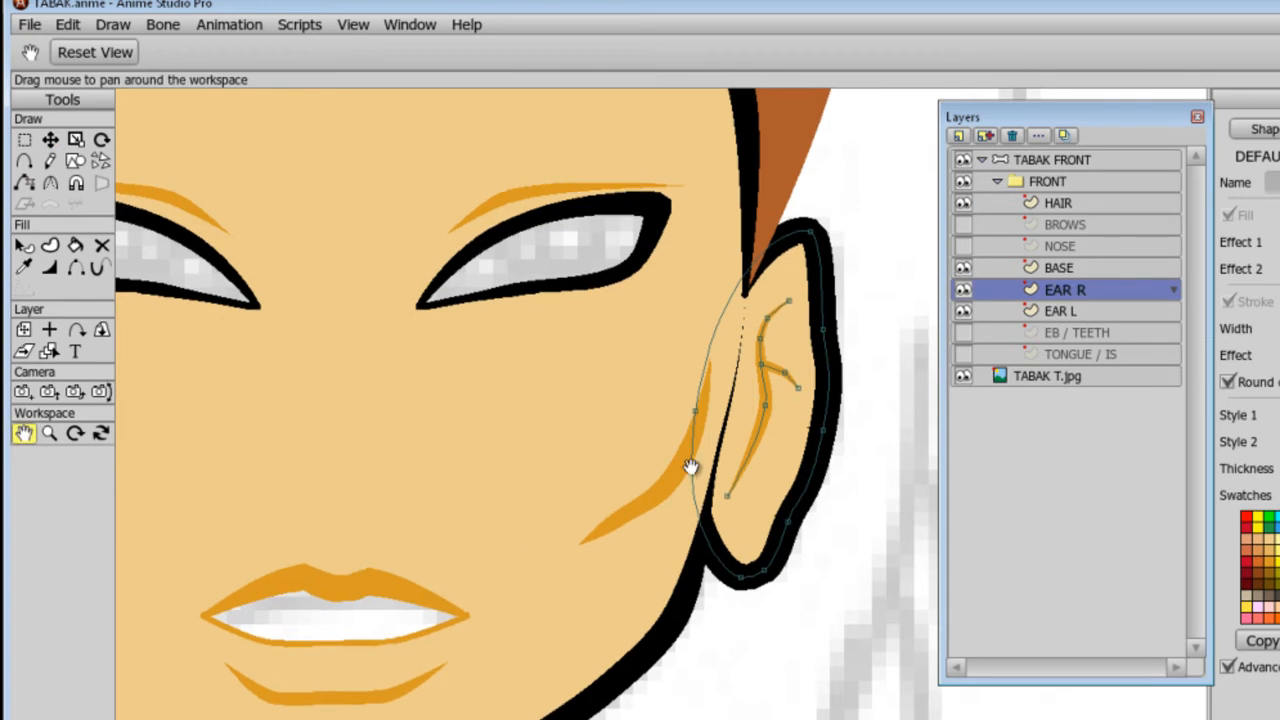
scroll(691, 469, "down", 4)
left_click_drag(651, 464, 743, 496)
left_click(24, 139)
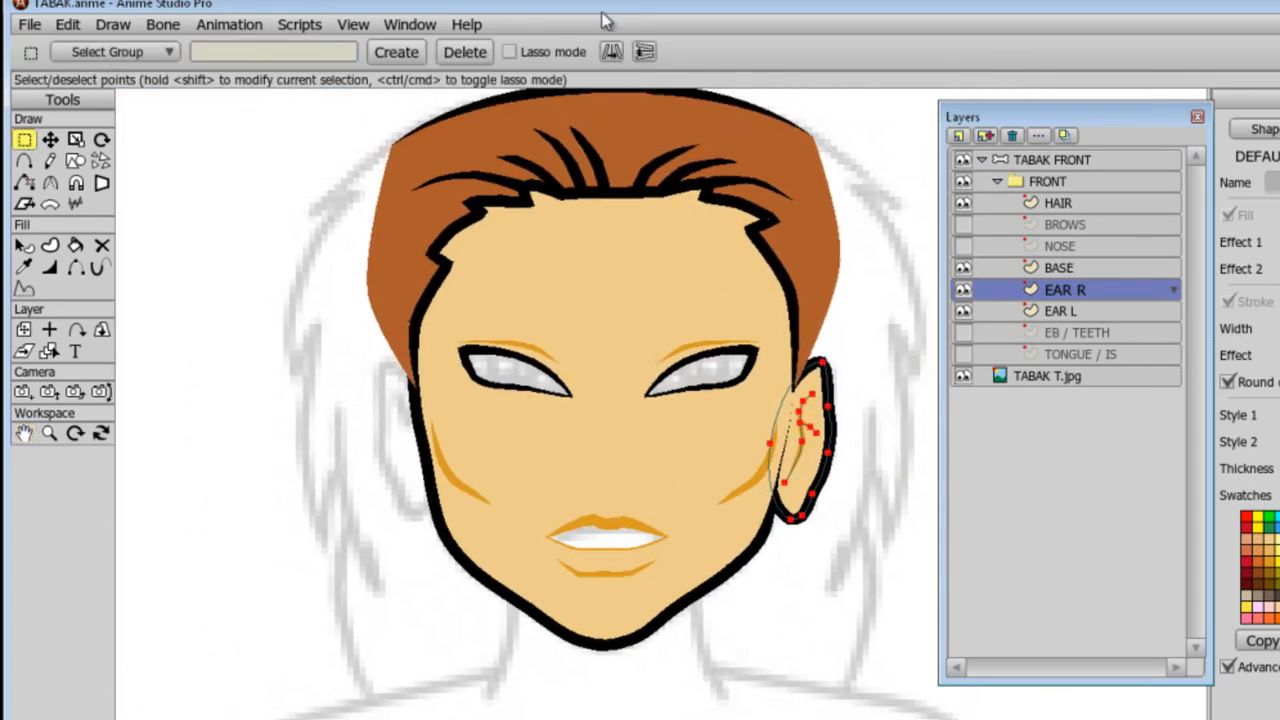
key("t")
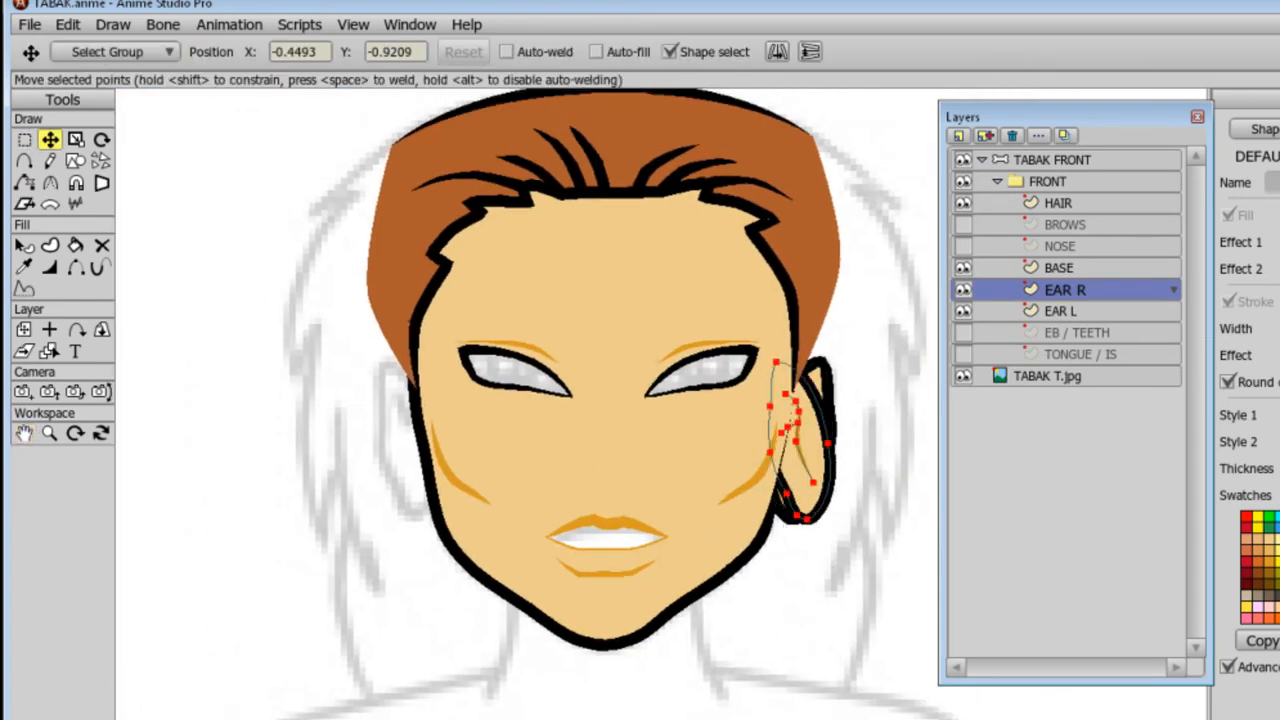
left_click_drag(812, 505, 420, 497)
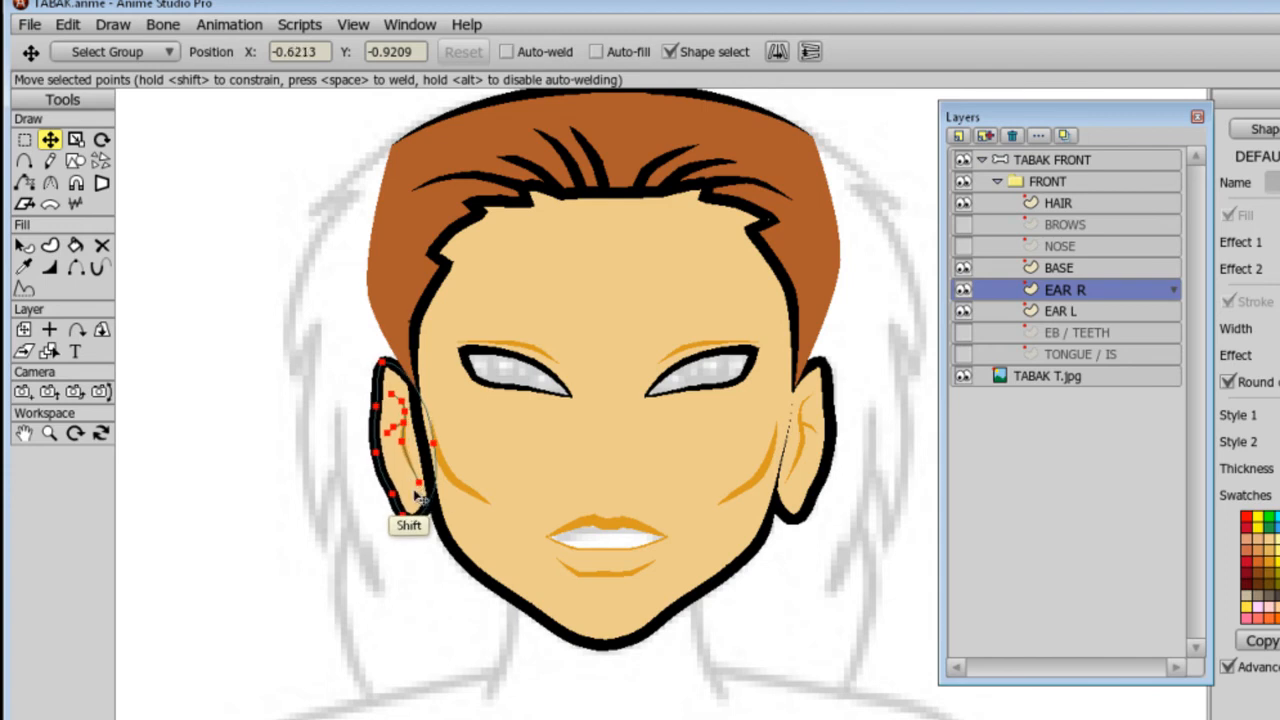
Thin the BASE face outline's stroke where it runs in front of EAR R.
left_click(1063, 272, "shift")
left_click(49, 267)
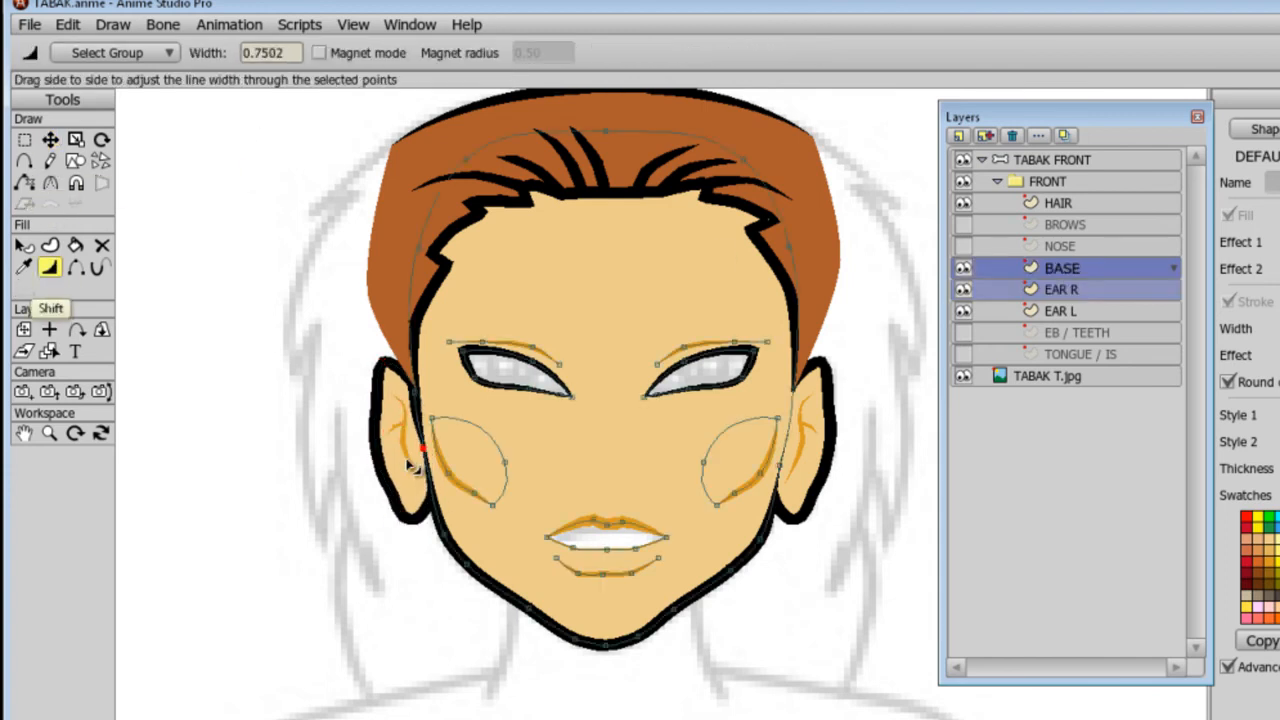
left_click_drag(416, 403, 386, 414)
Adjust the hair's temple tip beside EAR R and render a preview with all the head layers shown.
left_click(1092, 203, "shift")
left_click(1094, 203)
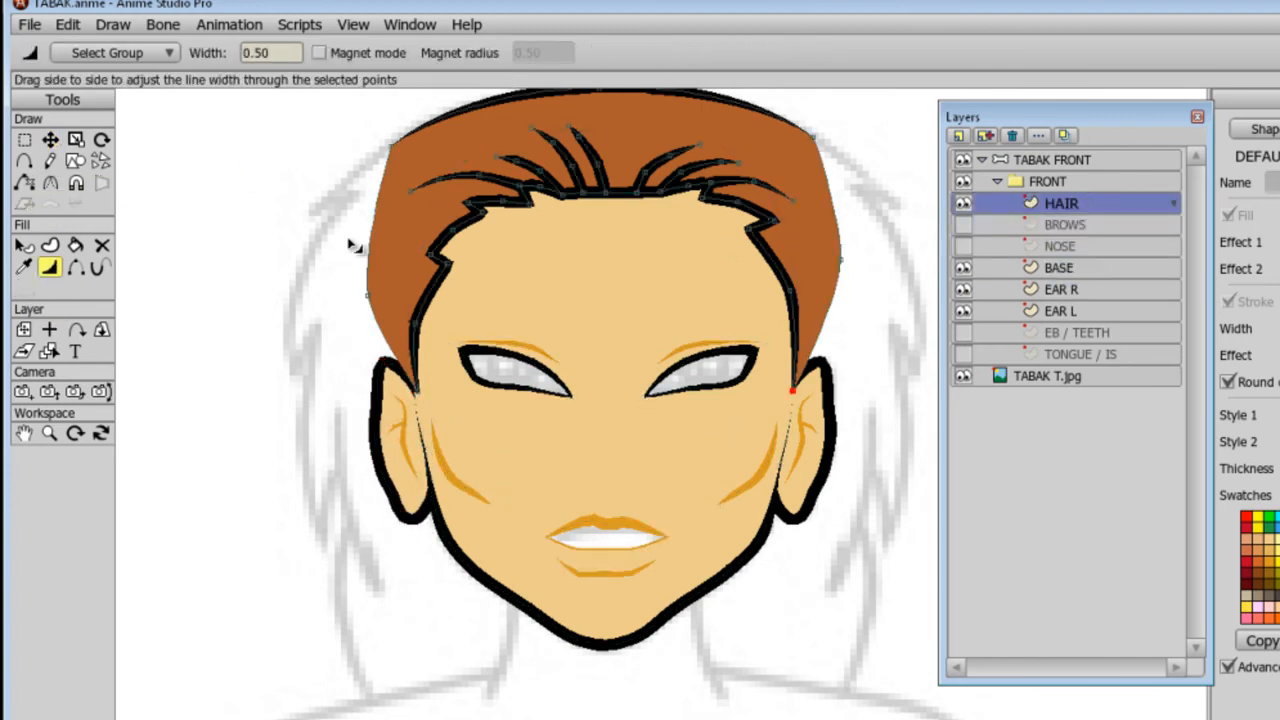
left_click(50, 140)
left_click(420, 396)
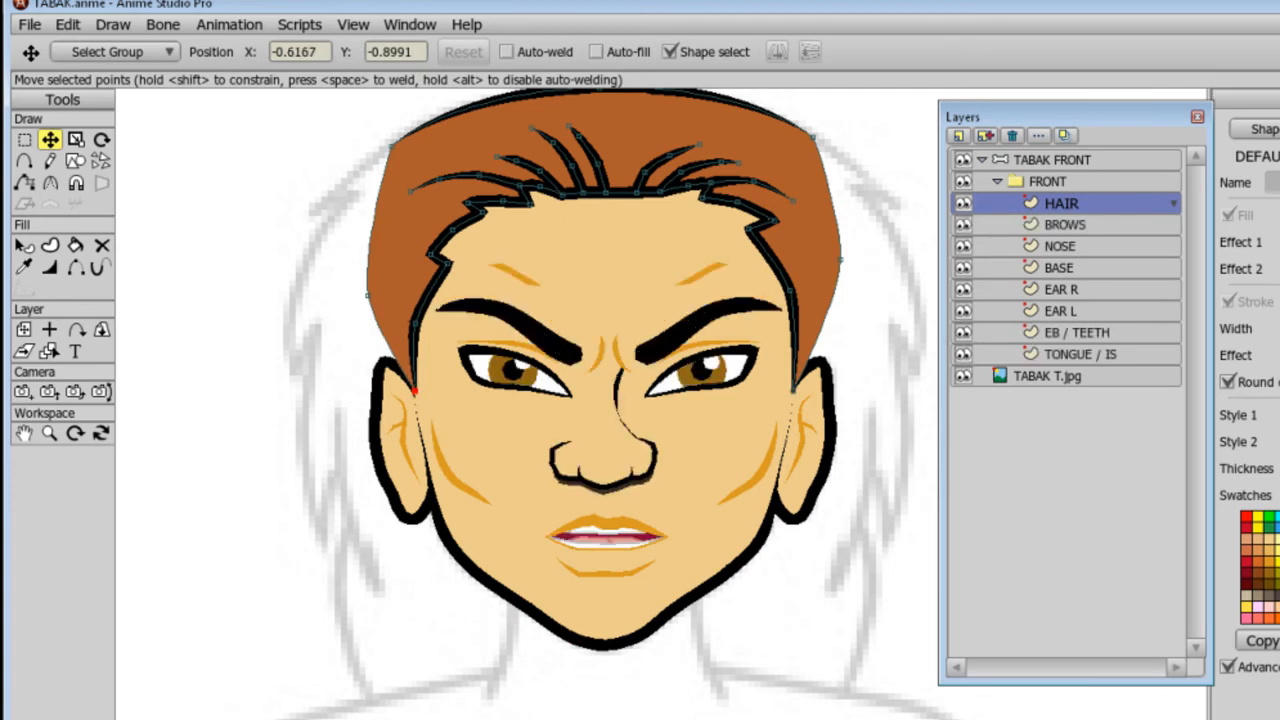
key("ctrl+r")
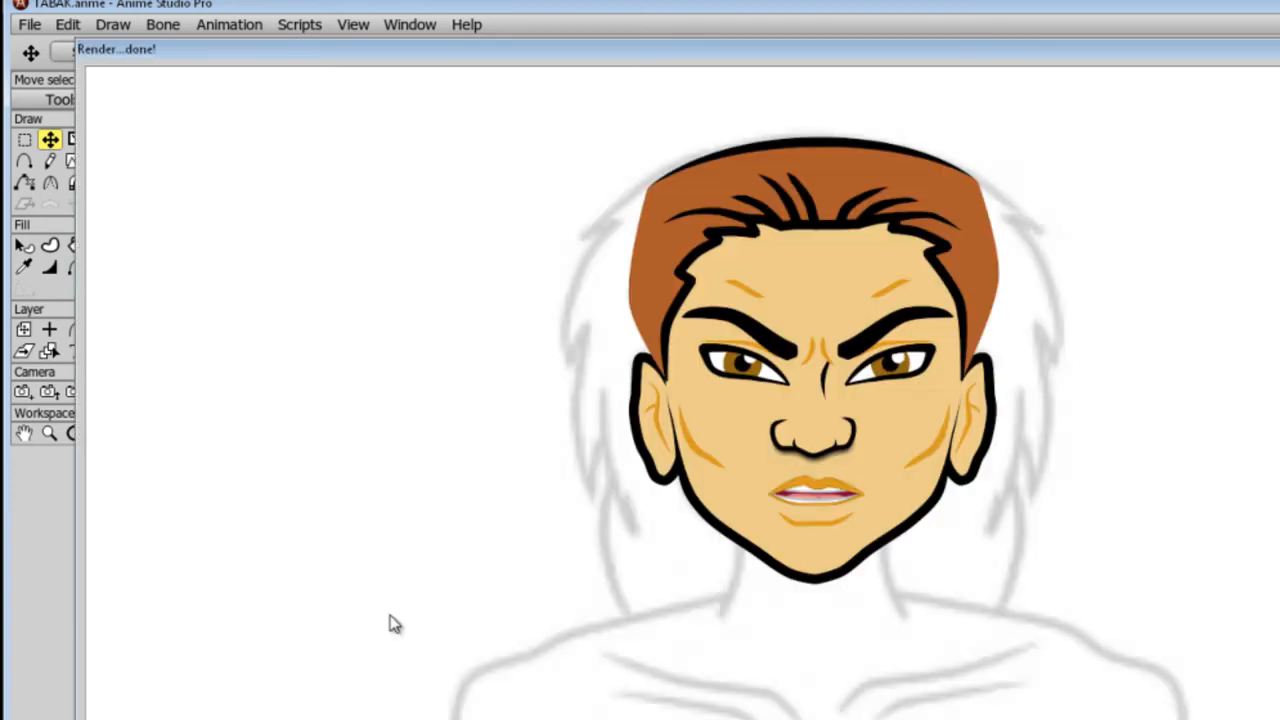
key("Escape")
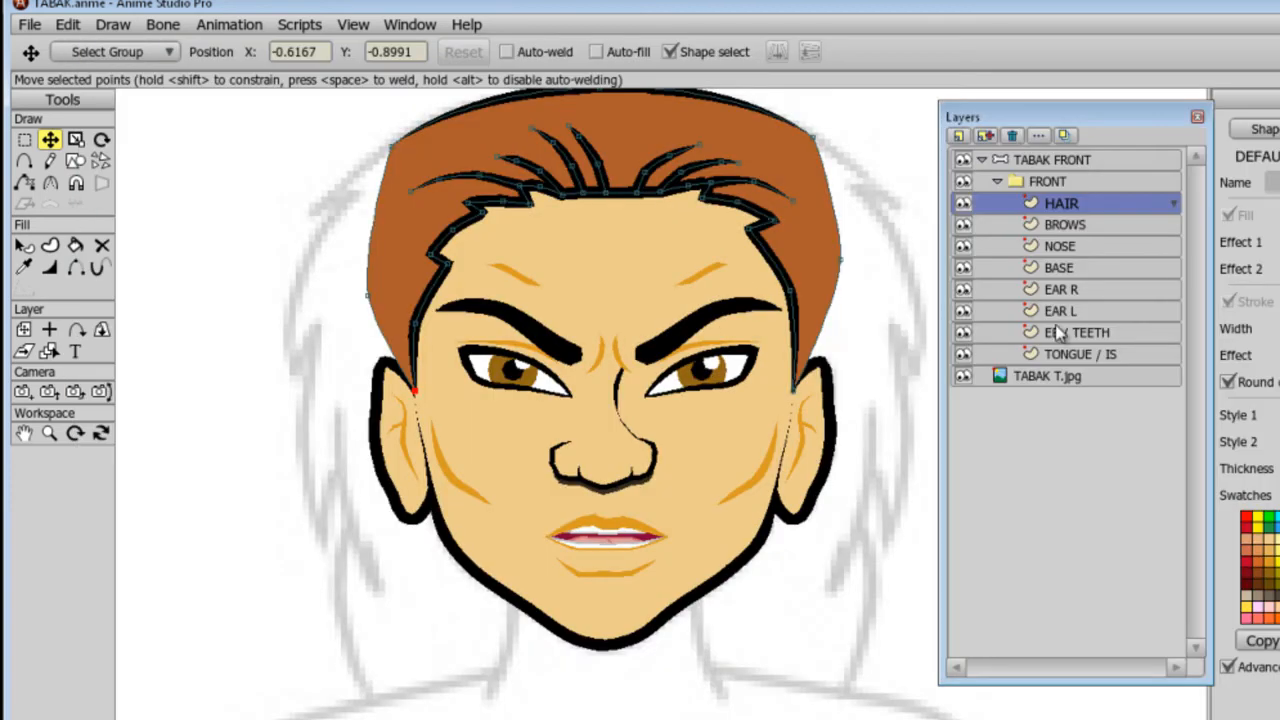
Collapse the FRONT group and add a vector layer named NECK/CHEST in the TABAK FRONT bone layer.
left_click(1005, 182)
left_click(997, 181)
left_click(958, 135)
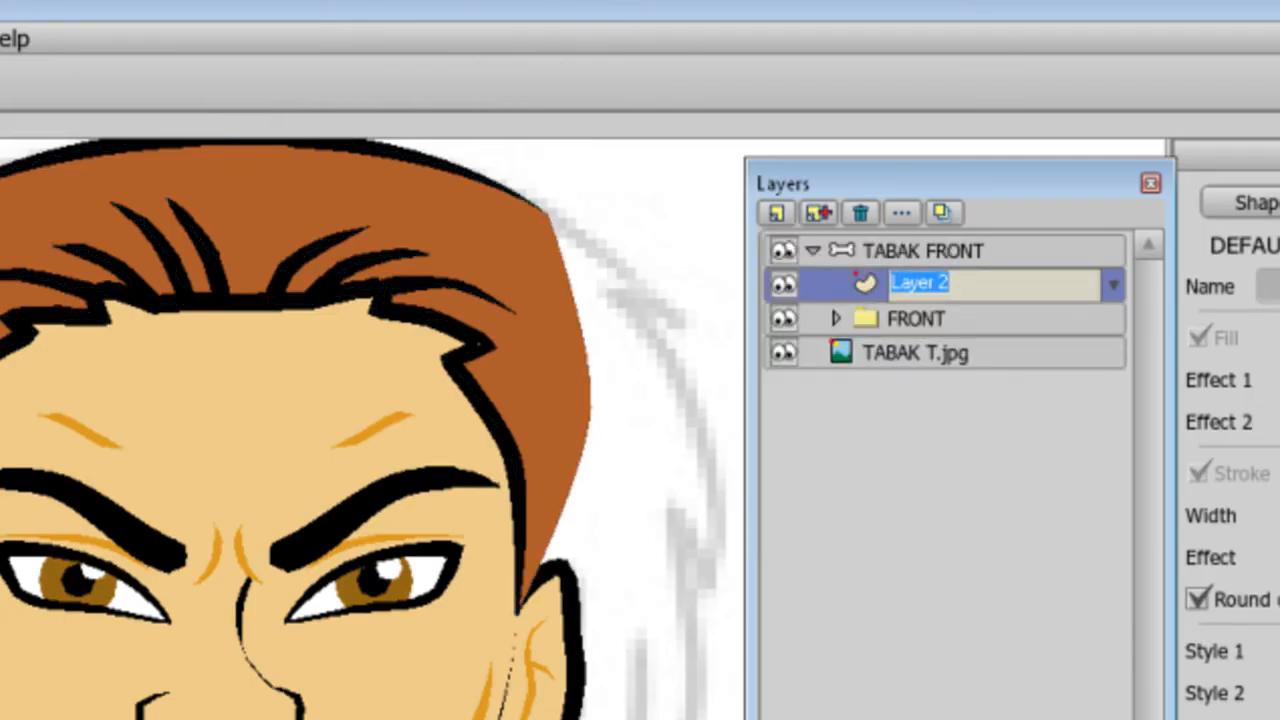
type("NECK/CHEST")
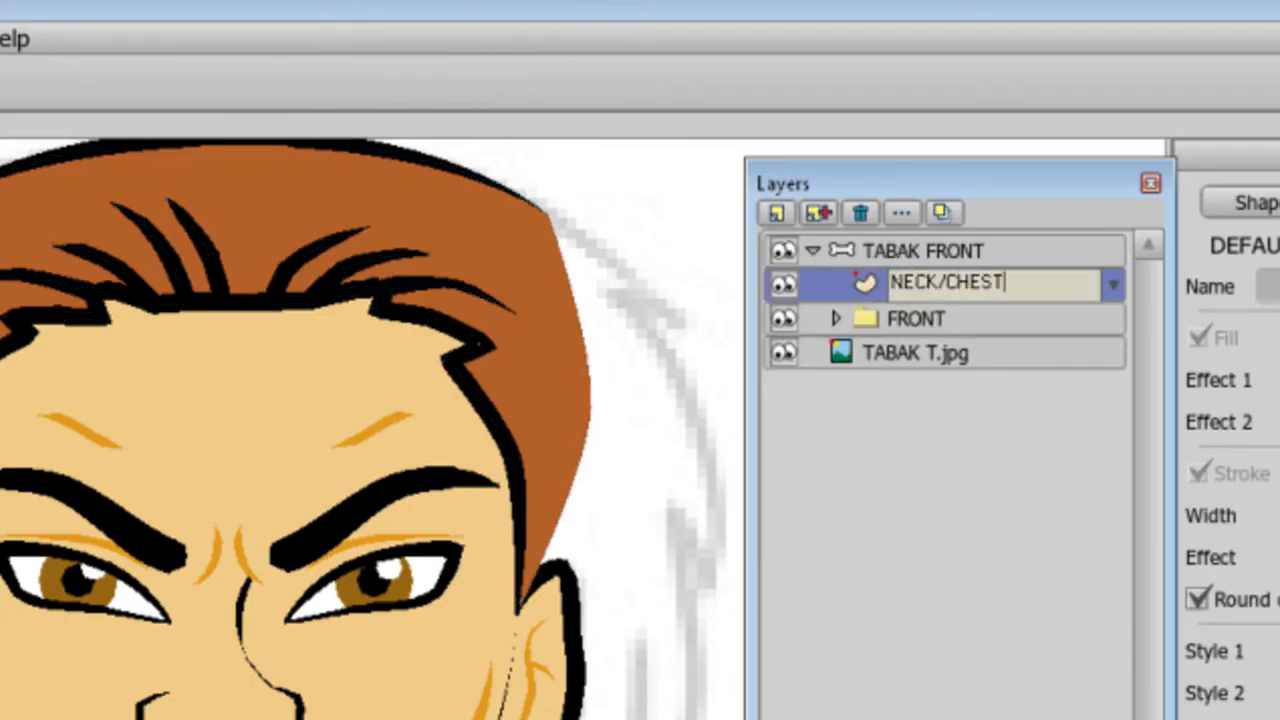
key("Return")
Track the camera down the figure so the sketched chest comes into the frame.
left_click_drag(168, 712, 160, 594)
scroll(160, 594, "down", 3)
left_click_drag(543, 449, 534, 485)
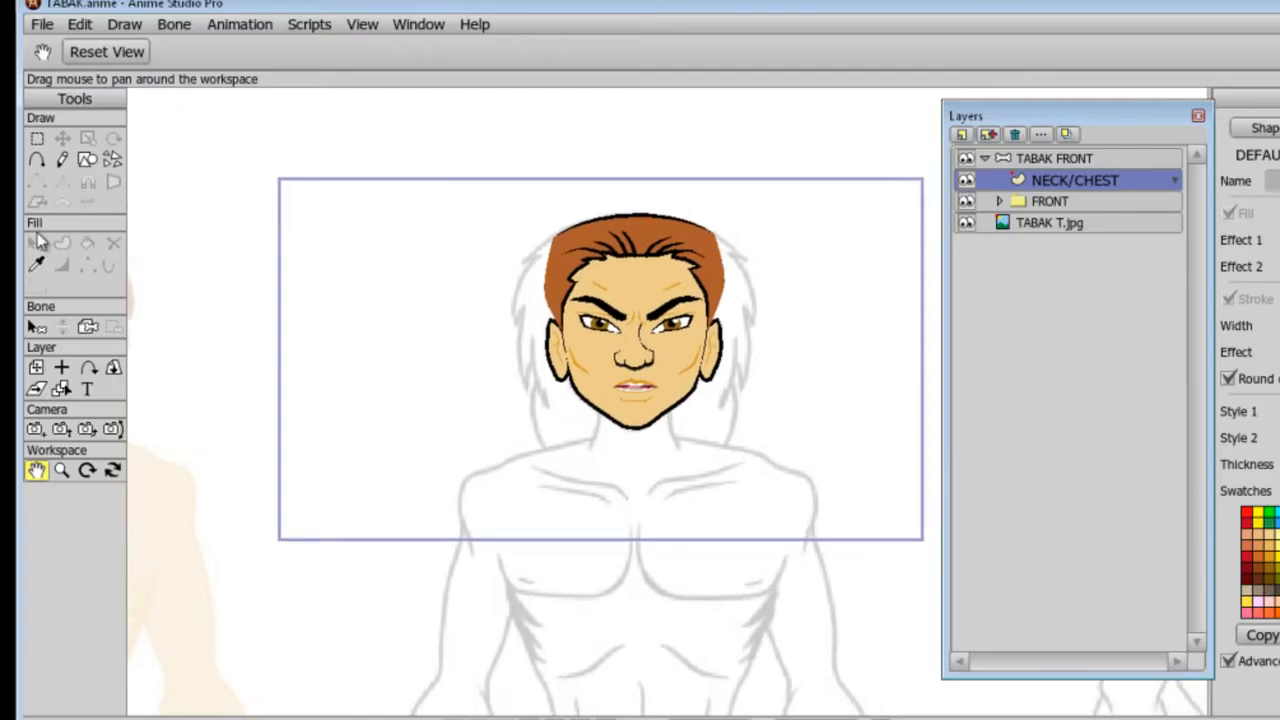
left_click(37, 368)
left_click(36, 429)
left_click_drag(641, 598, 651, 438)
Place the NECK/CHEST layer beneath the FRONT group.
left_click(36, 470)
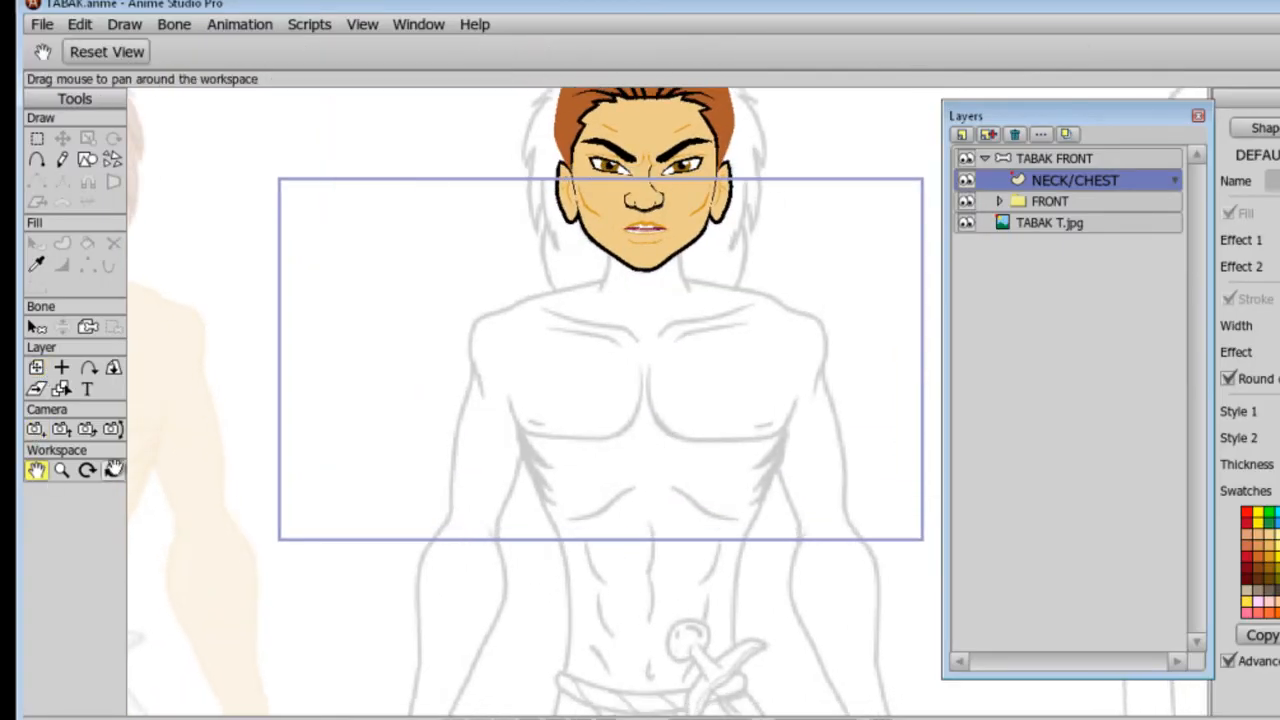
scroll(586, 386, "up", 2)
left_click_drag(623, 304, 595, 402)
left_click(1046, 204)
left_click_drag(1050, 182, 1048, 214)
Draw a rectangle from the mouth down to mid-chest and spread its two lower corners to the chest's outer sides.
left_click(36, 264)
left_click(576, 246)
left_click(86, 159)
mouse_move(547, 244)
left_mouse_down()
mouse_move(563, 354)
mouse_move(654, 436)
left_mouse_up()
left_click(62, 138)
left_click_drag(549, 437, 398, 484)
left_click(654, 437)
left_click_drag(660, 437, 830, 483)
Add points that shape the neck base and the sloping shoulders on both sides of the outline.
left_click(36, 158)
left_click_drag(505, 314, 538, 323)
left_click_drag(698, 306, 660, 317)
left_click_drag(460, 410, 405, 363)
left_click_drag(748, 404, 806, 356)
left_click(720, 327)
left_click(477, 336)
Add points along the outline's lower edge to trace both pectorals and the narrow gap between them.
left_click_drag(599, 483, 568, 548)
left_click_drag(534, 537, 417, 543)
left_click_drag(489, 561, 486, 554)
left_click_drag(583, 494, 596, 498)
left_click_drag(622, 439, 629, 539)
left_click_drag(752, 528, 803, 548)
left_click_drag(729, 565, 715, 561)
left_click_drag(617, 497, 610, 497)
Level the two points at the top of the gap between the pectorals and peak their curvature.
key("t")
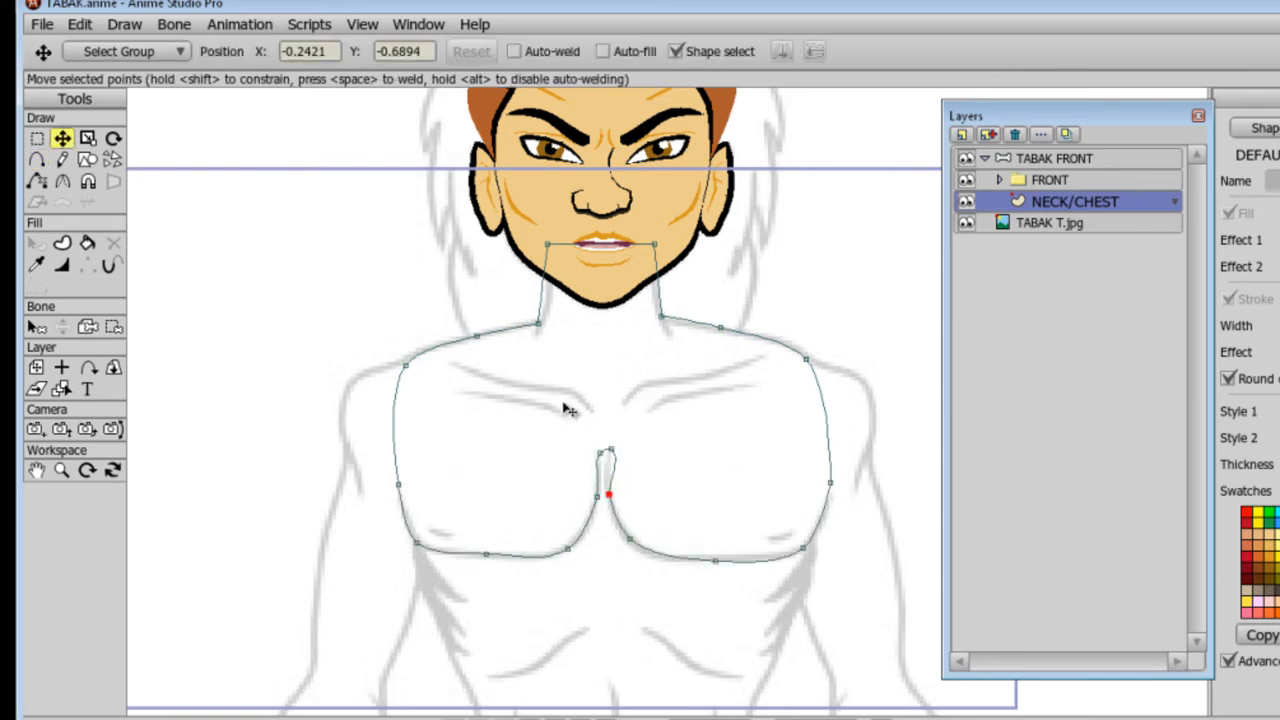
key("g")
key("c")
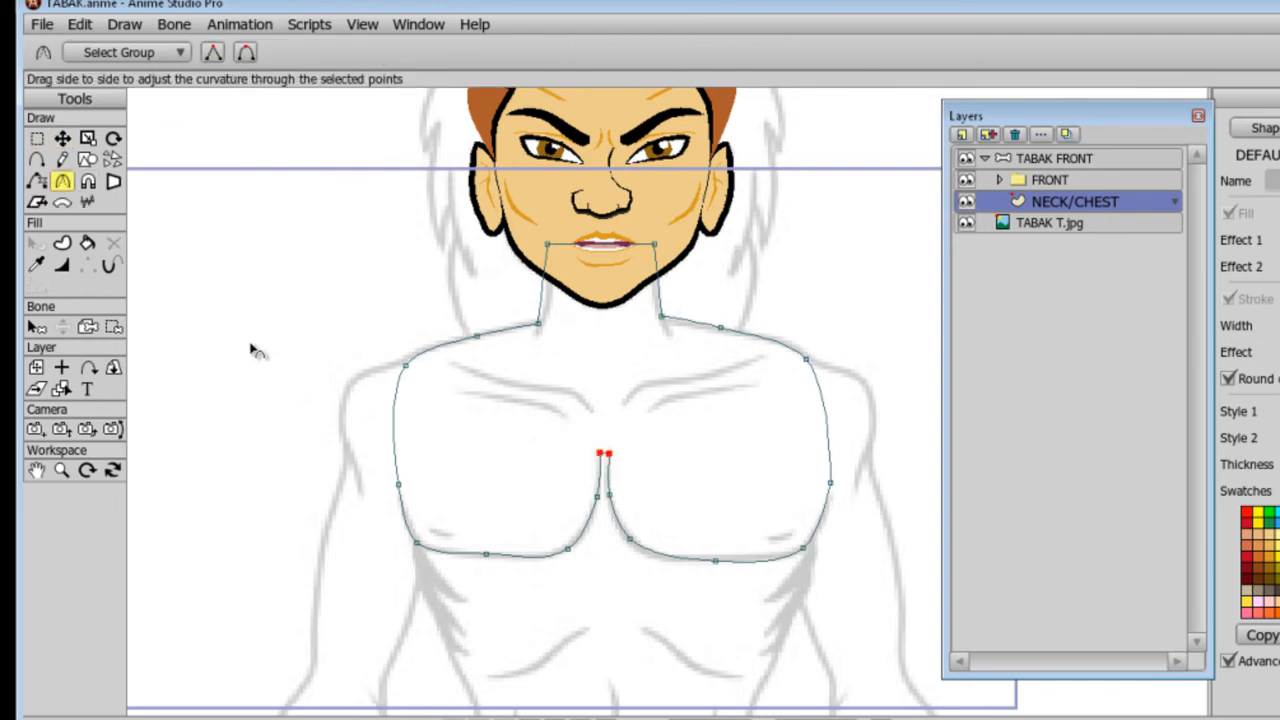
Nudge the pectorals' lower and outer points to fit the sketched chest line.
key("t")
left_click_drag(487, 554, 487, 556)
left_click_drag(803, 548, 804, 546)
left_click_drag(630, 539, 636, 545)
left_click_drag(715, 561, 715, 558)
left_click_drag(830, 483, 832, 485)
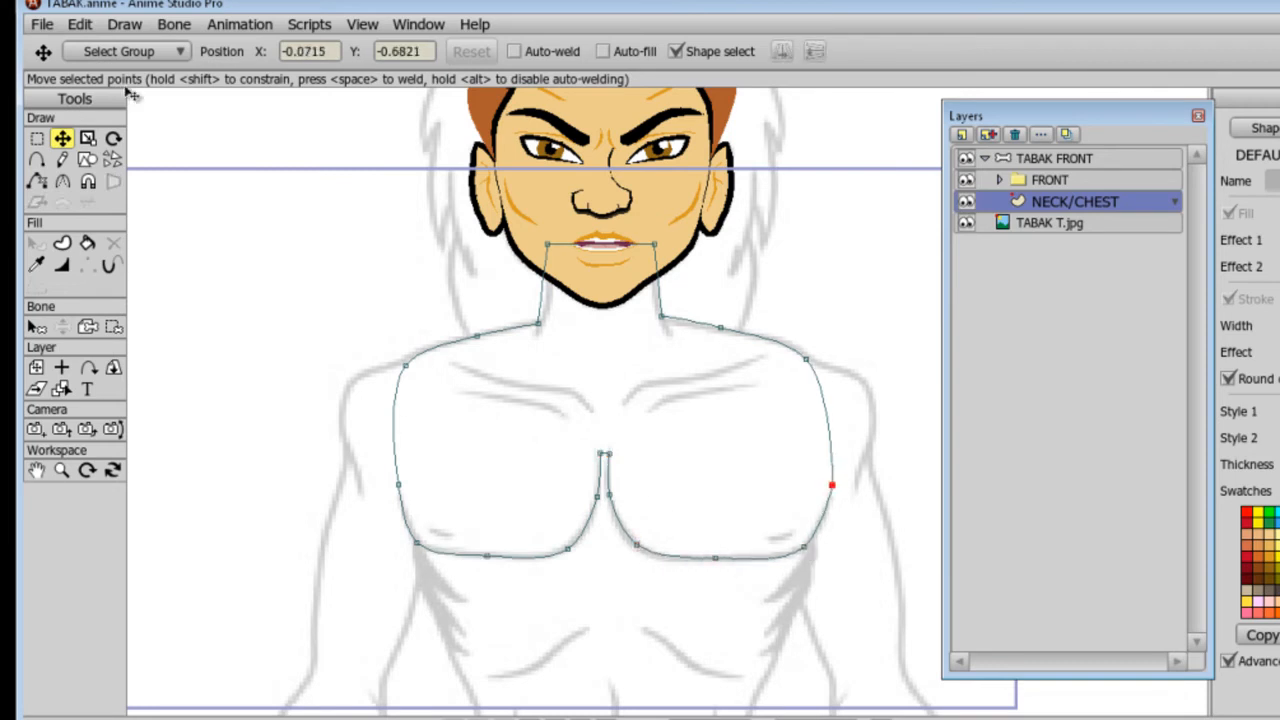
Add a point just below each shoulder corner of the chest outline.
key("a")
left_click(394, 374)
left_click(815, 371)
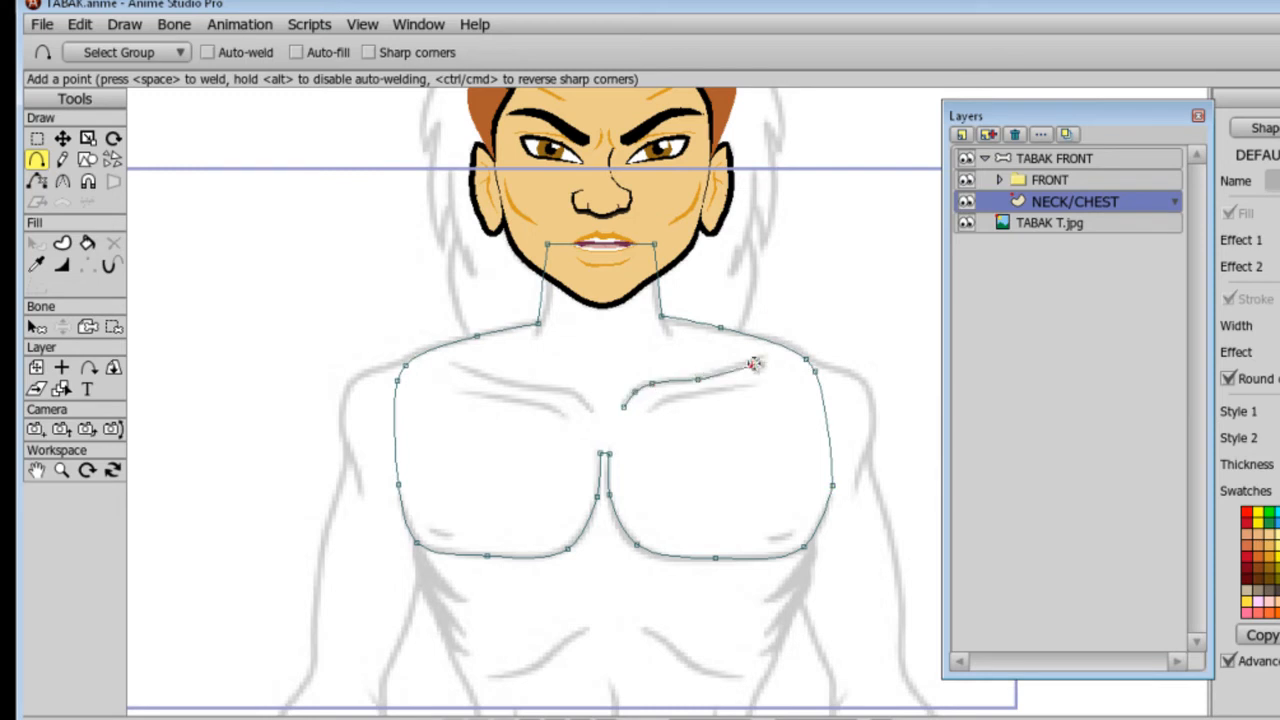
Duplicate both collarbone lines, flip them horizontally and place the mirrored copies on the opposite side of the chest.
key("g")
left_click_drag(604, 344, 788, 446)
key("t")
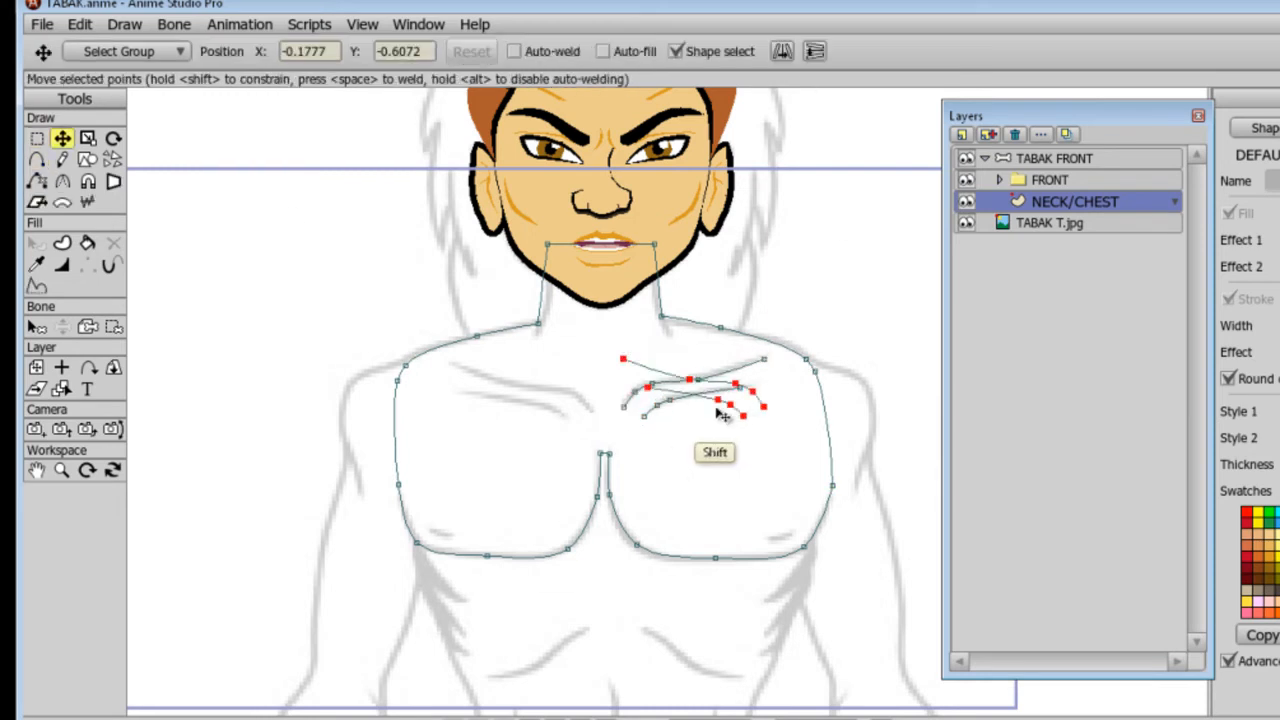
left_click_drag(716, 410, 540, 392)
Draw the neck muscle line and the small throat mark freehand below the chin, removing the neck line's stroke.
key("f")
mouse_move(567, 257)
left_mouse_down()
mouse_move(576, 334)
mouse_move(613, 325)
left_mouse_up()
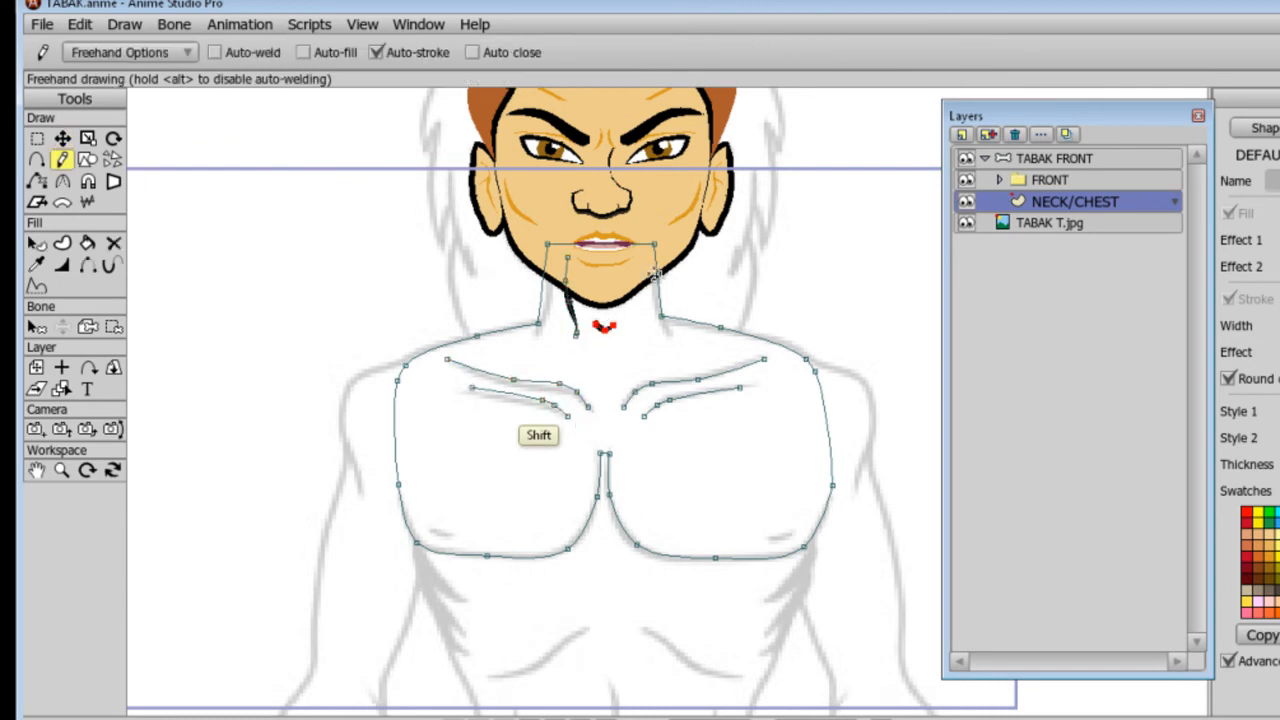
scroll(567, 159, "up", 2)
left_click(113, 243)
left_click(514, 262)
key("g")
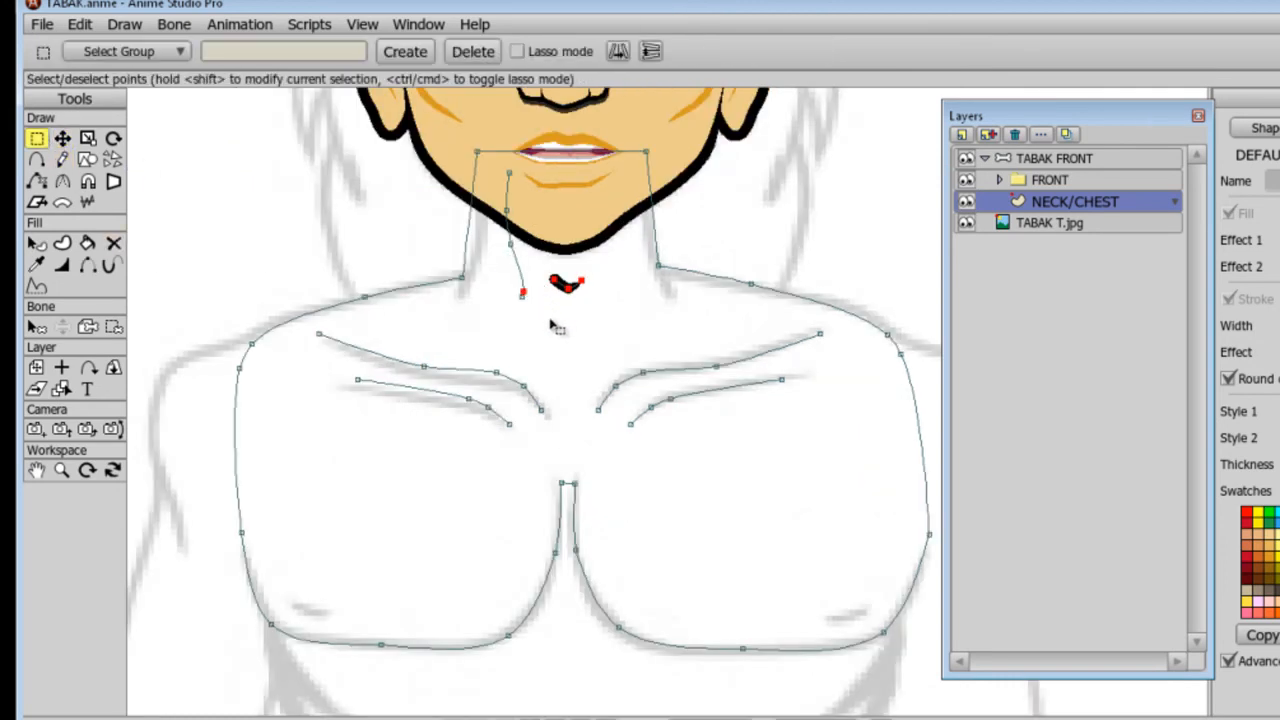
Clean up the throat mark by removing its stroke and repositioning its outer end point.
key("Delete")
key("ctrl+z")
mouse_move(514, 279)
left_mouse_down()
mouse_move(527, 306)
mouse_move(545, 277)
mouse_move(499, 276)
left_mouse_up()
left_click(62, 138)
left_click(61, 264)
key("g")
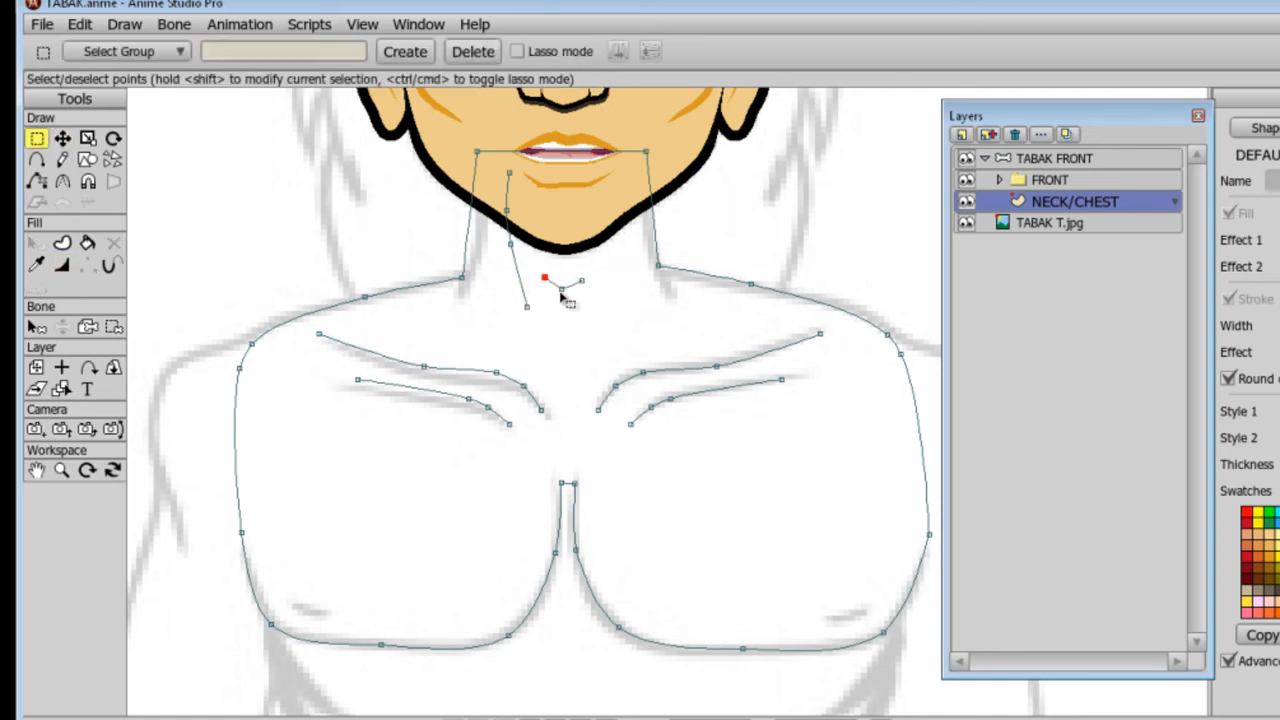
Draw a small oval nipple on one pectoral and place a flipped copy on the other.
left_click(87, 159)
mouse_move(283, 590)
left_mouse_down()
mouse_move(341, 624)
mouse_move(334, 603)
left_mouse_up()
key("ctrl+z")
left_click(263, 51)
left_click(113, 138)
key("ctrl+c")
key("ctrl+v")
left_click(782, 51)
left_click_drag(298, 621, 826, 699)
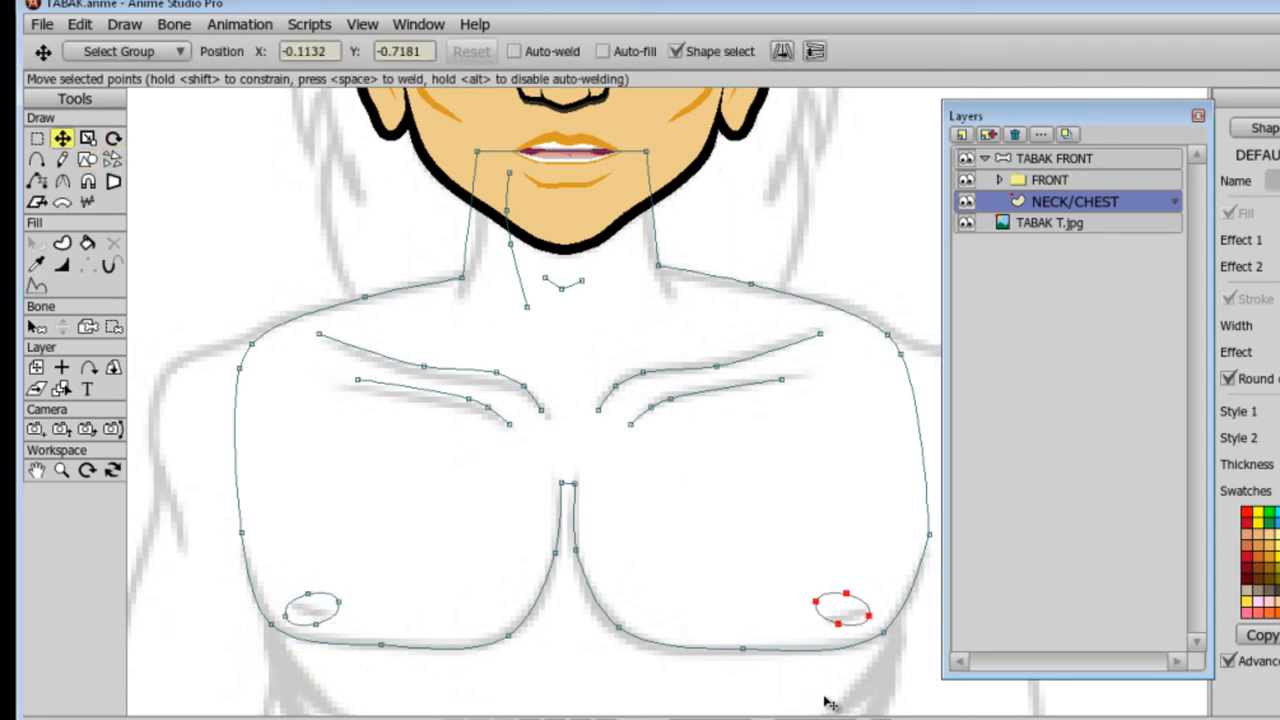
Rotate the two nipple ovals so they slant in mirrored directions.
key("r")
left_click_drag(825, 606, 823, 630)
left_click(337, 618)
left_click_drag(337, 618, 331, 629)
left_click(62, 138)
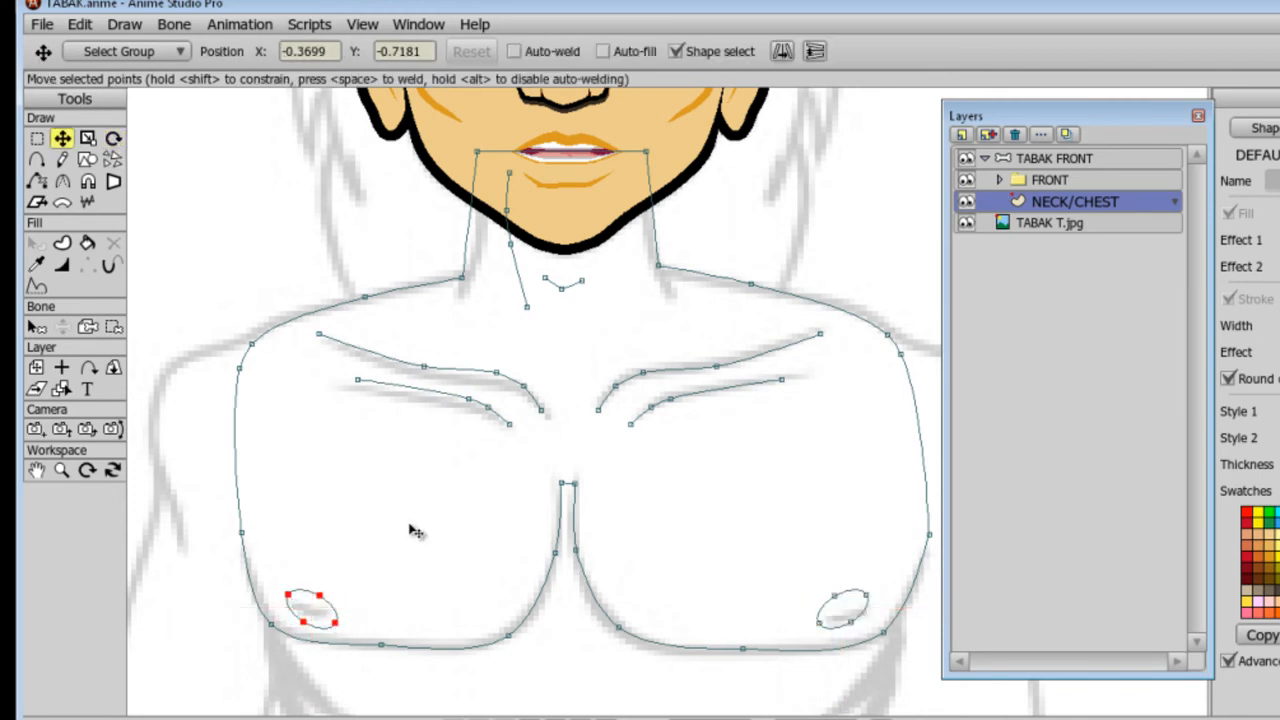
Trace a shadow curve just below both pectorals, peaking at the centre gap and joined to the outline's lower outer corners.
scroll(409, 526, "down", 3)
left_click(36, 159)
scroll(348, 264, "up", 3)
mouse_move(400, 553)
left_mouse_down()
mouse_move(412, 576)
mouse_move(480, 583)
left_mouse_up()
left_click_drag(480, 583, 577, 573)
left_click_drag(577, 573, 635, 578)
left_click_drag(635, 578, 805, 575)
left_click_drag(805, 575, 816, 560)
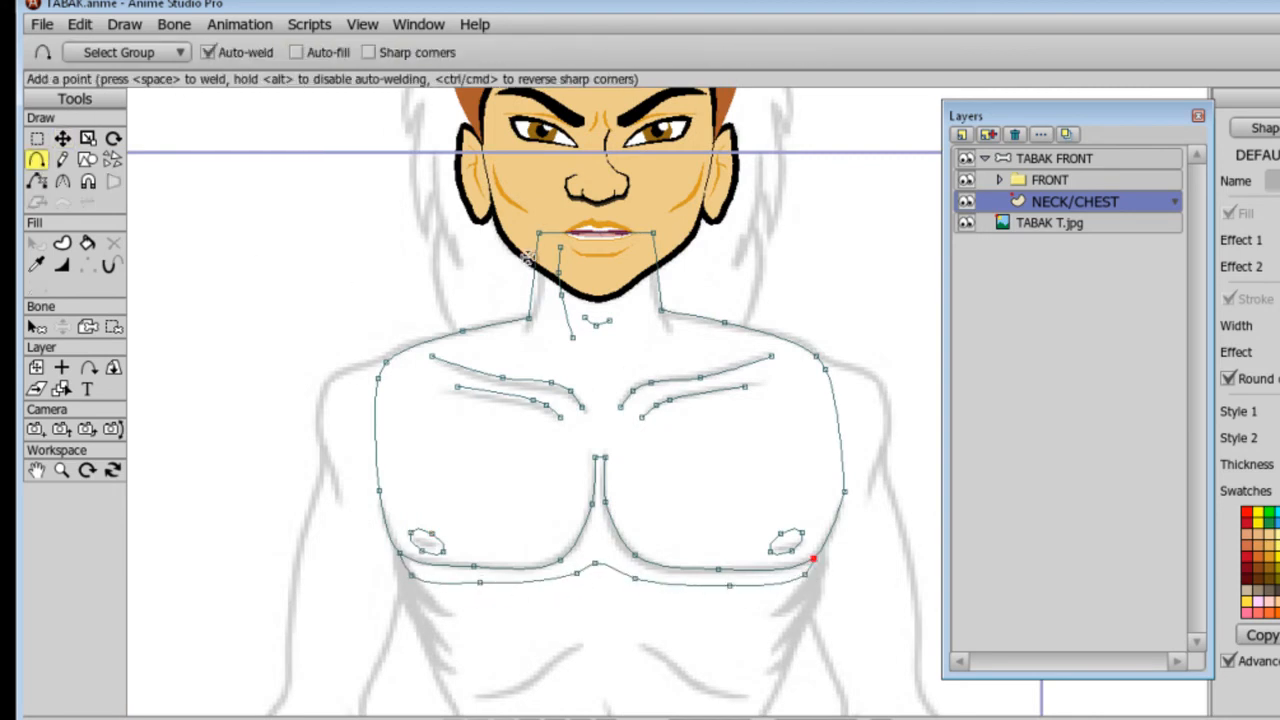
Adjust the shadow curve's points beneath the pectorals and narrow the top of the gap between them.
key("t")
left_click_drag(634, 580, 583, 585)
left_click(805, 573)
left_click(36, 471)
left_click(62, 138)
left_click(601, 457)
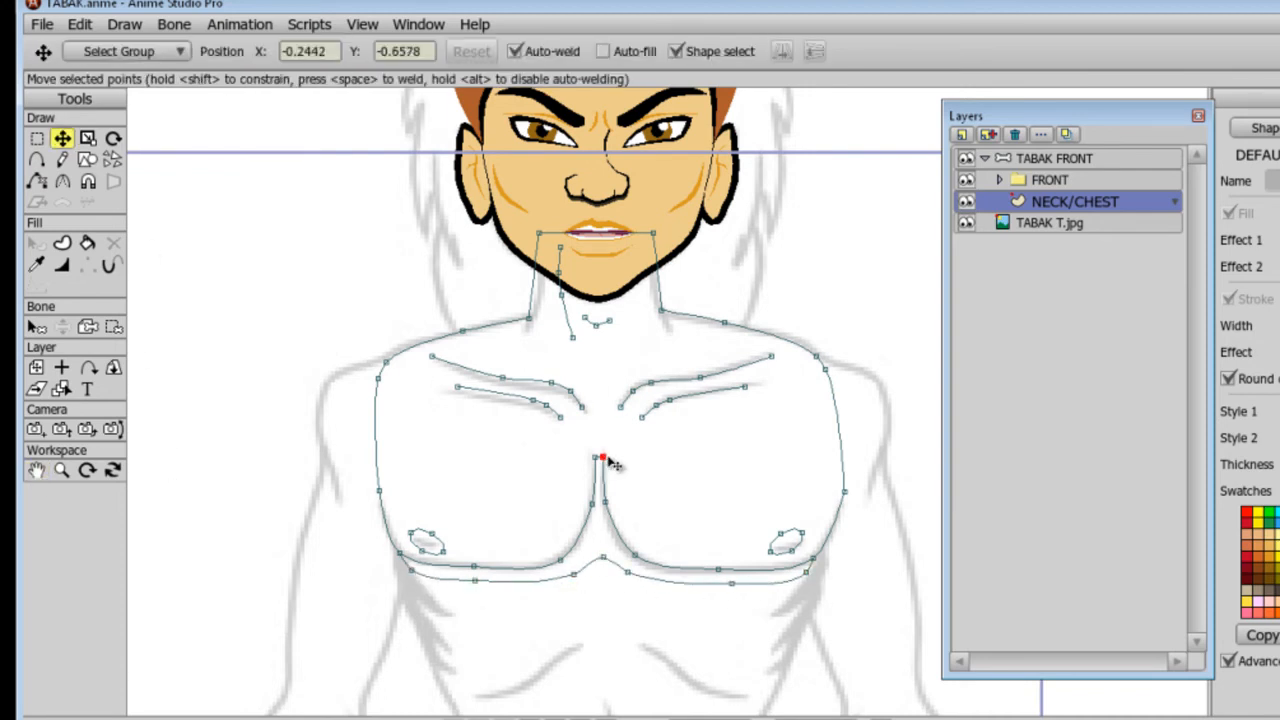
Create a darker skin-tone shape with an orange stroke from the band under the pectorals and both nipple ovals.
scroll(440, 482, "down", 3)
left_click(62, 243)
left_click(36, 265)
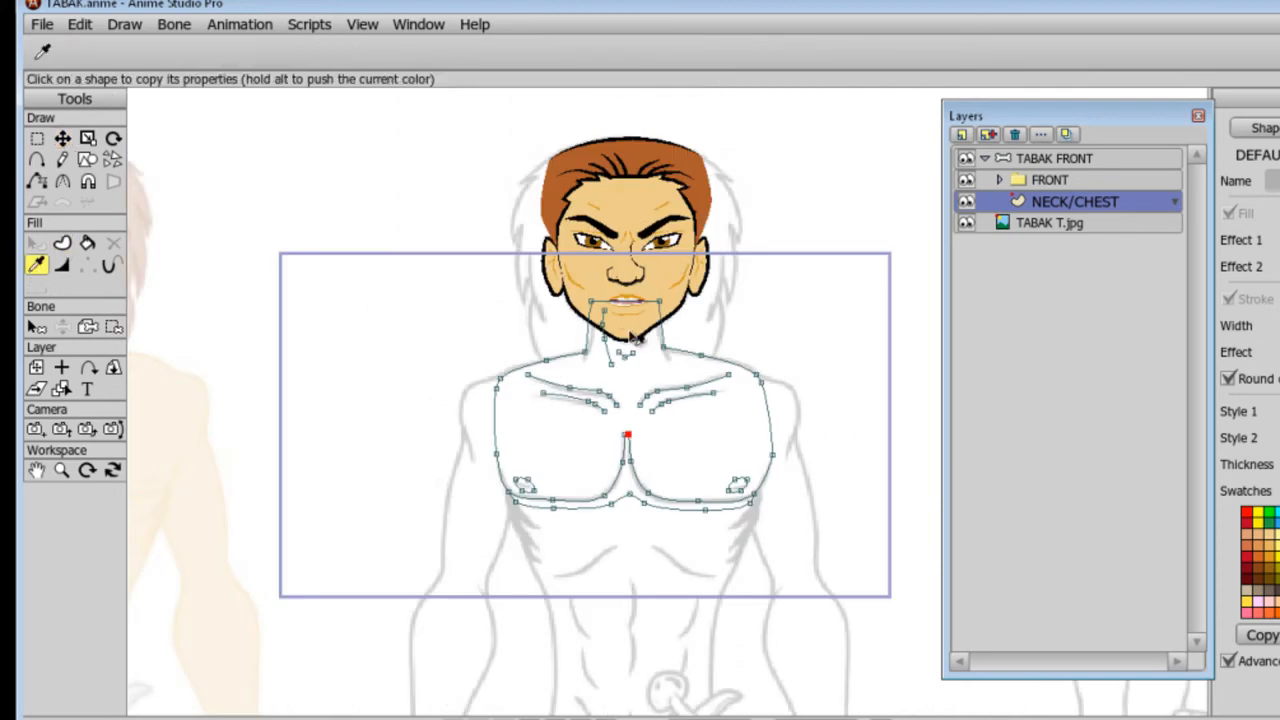
left_click(62, 243)
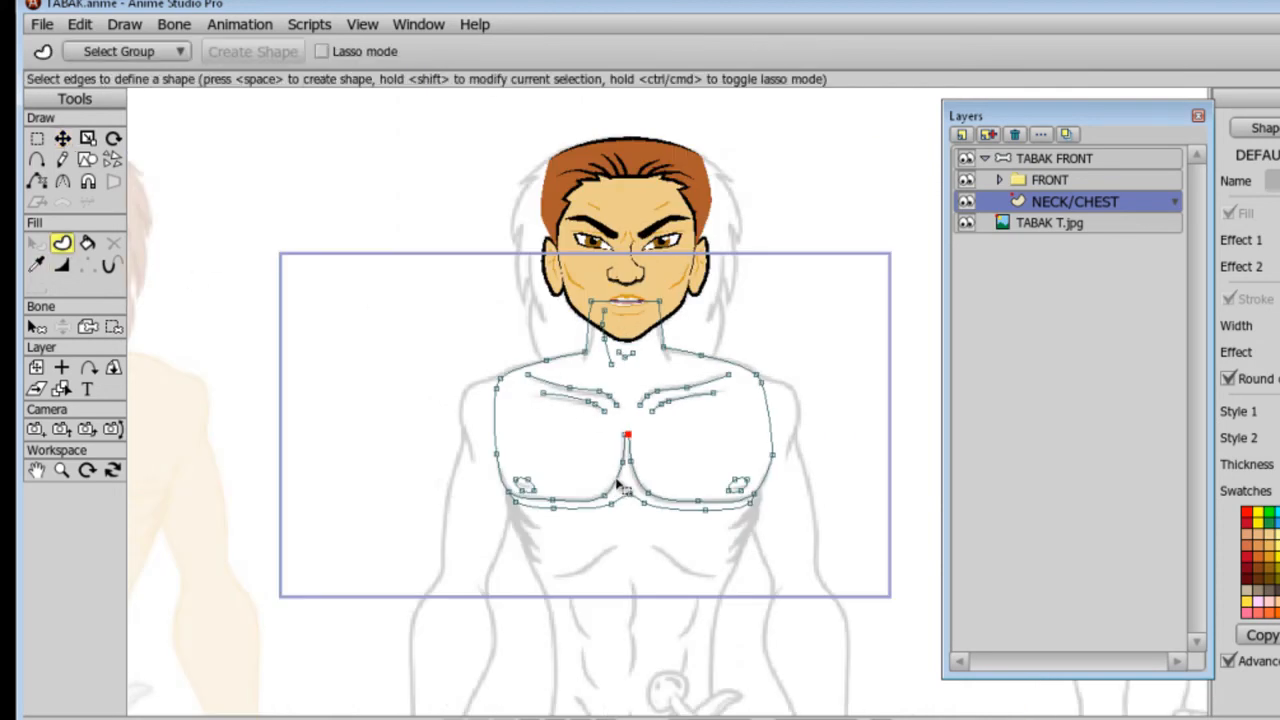
left_click(619, 462)
scroll(546, 359, "up", 4)
left_click(150, 318)
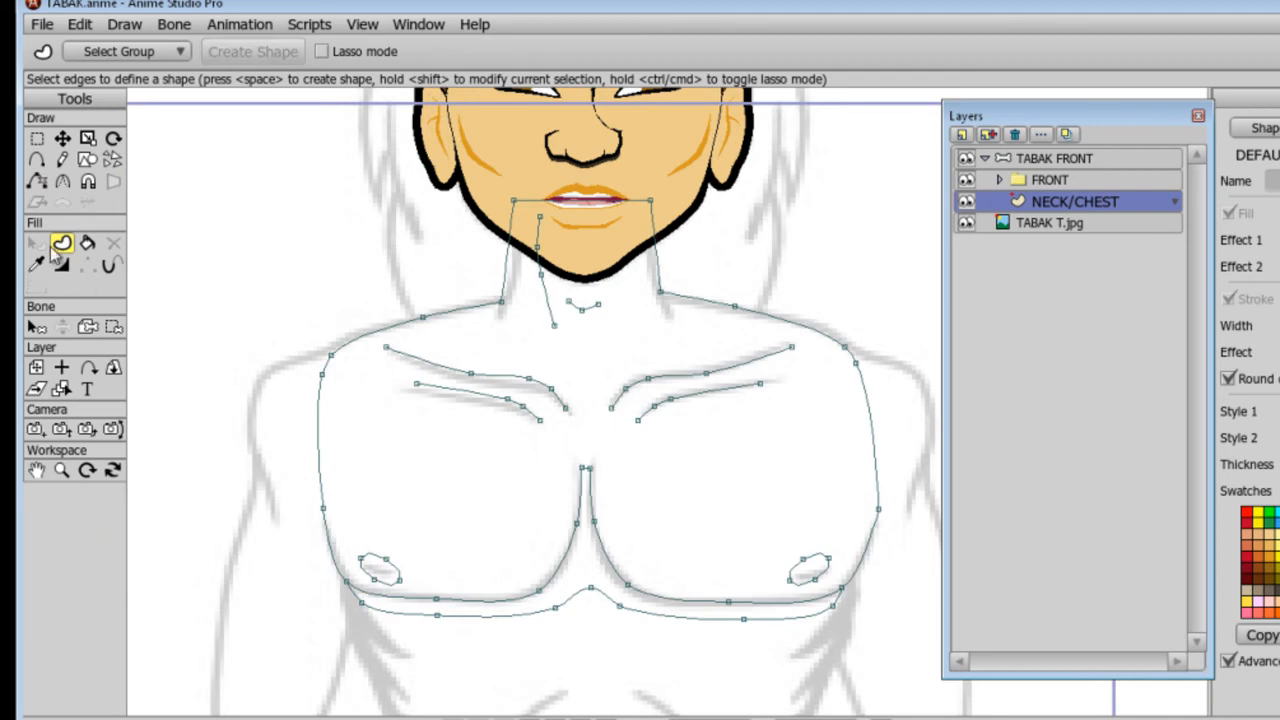
left_click(36, 264)
left_click(62, 243)
left_click_drag(298, 449, 878, 704)
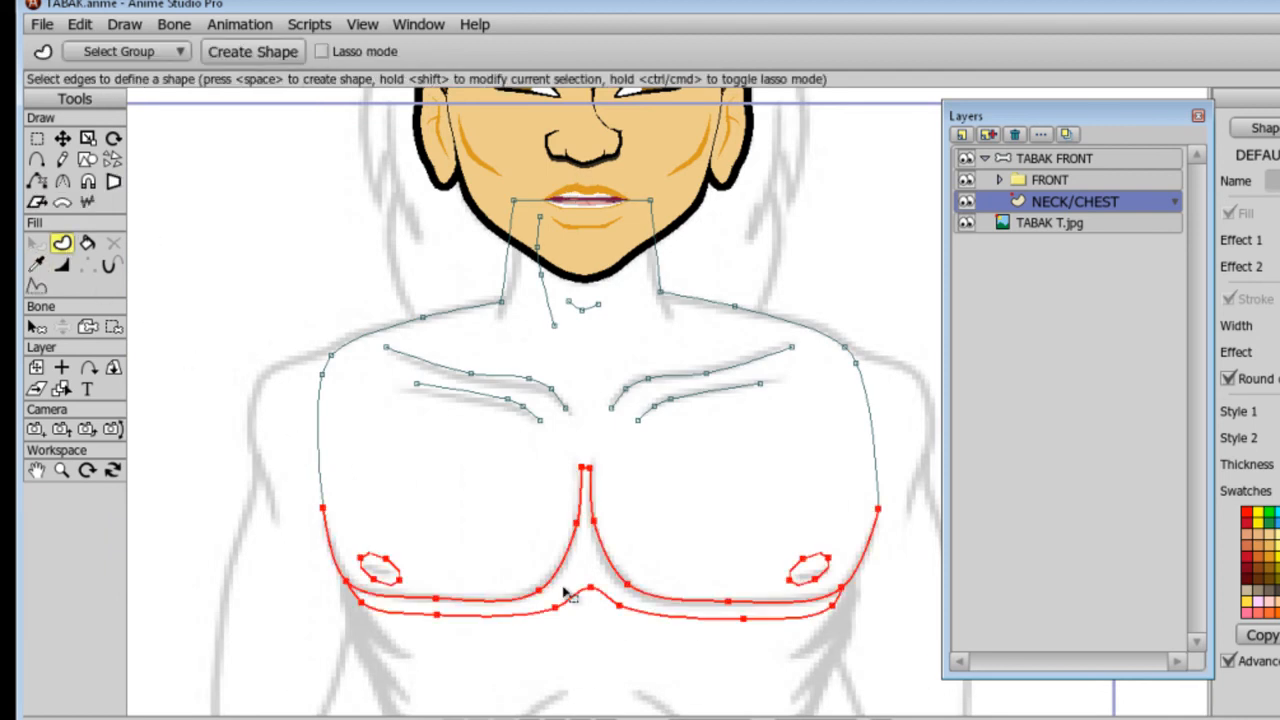
key("space")
left_click(1277, 213)
left_click_drag(340, 92, 347, 113)
left_click(474, 306)
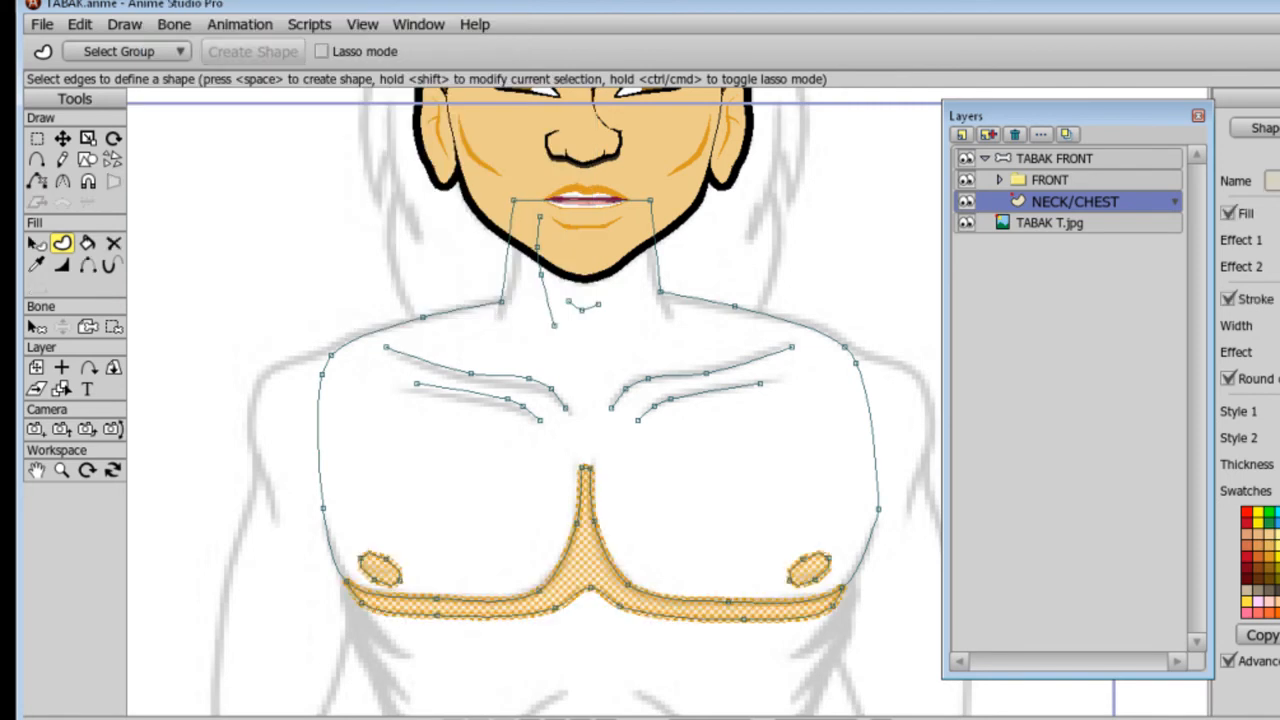
left_click(845, 642)
Hide the shadow band's lower edges and taper the line along the gap between the pectorals to zero width.
left_click(87, 265)
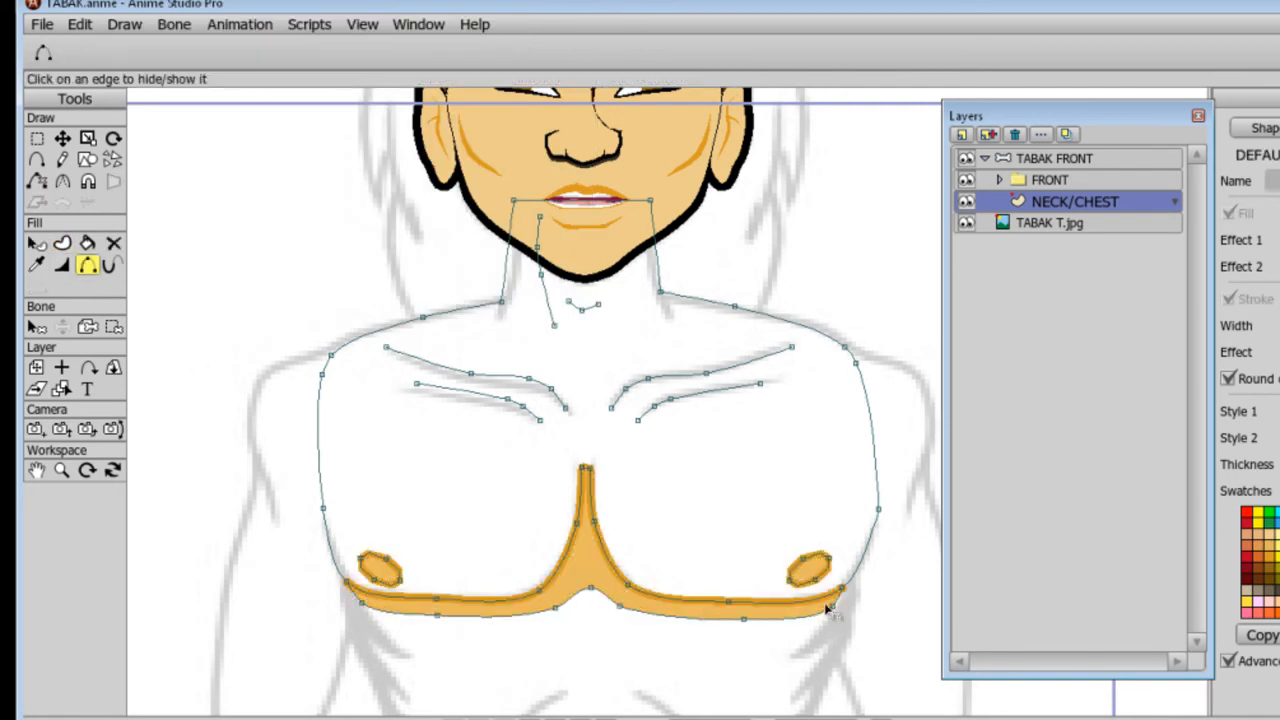
scroll(536, 424, "up", 1)
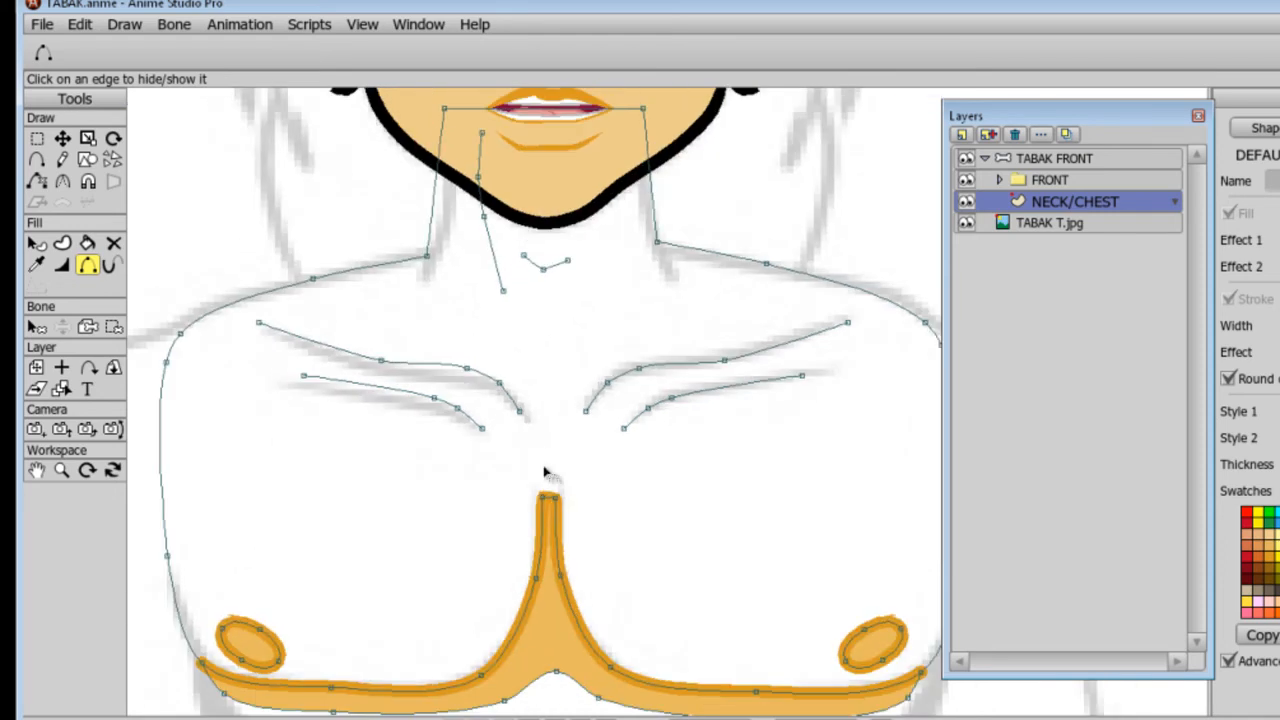
left_click(61, 265)
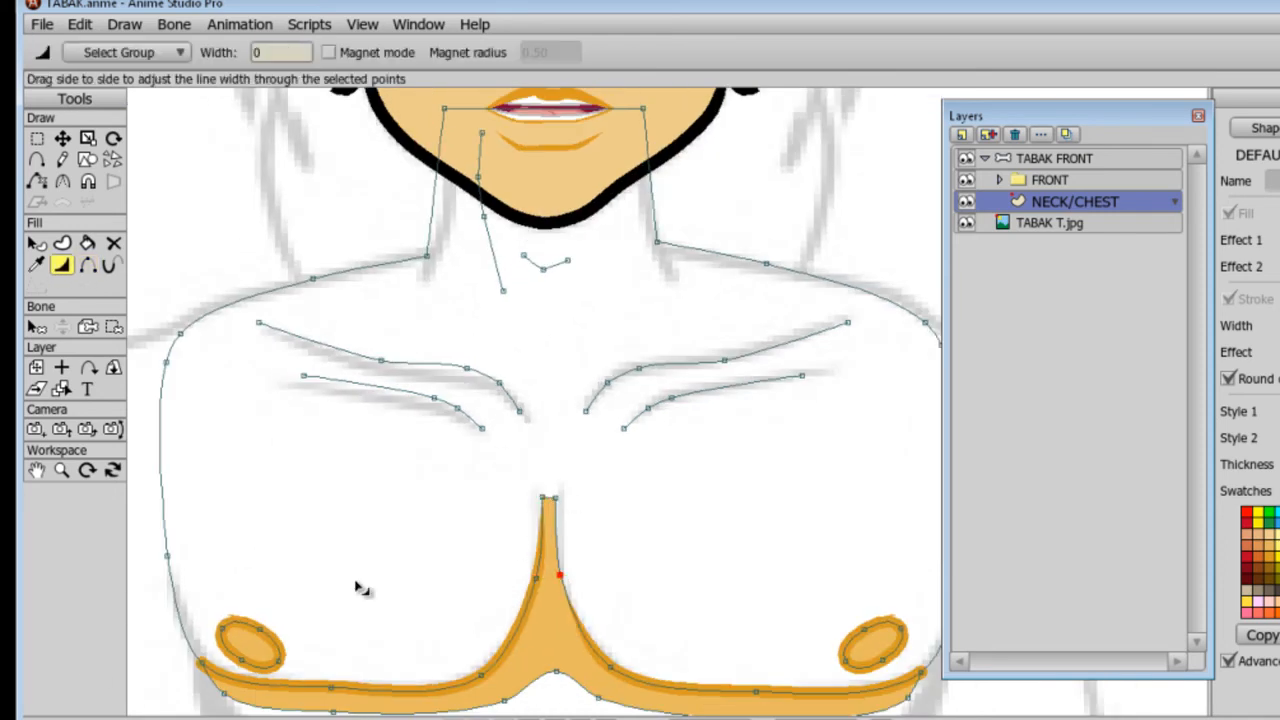
left_click(88, 266)
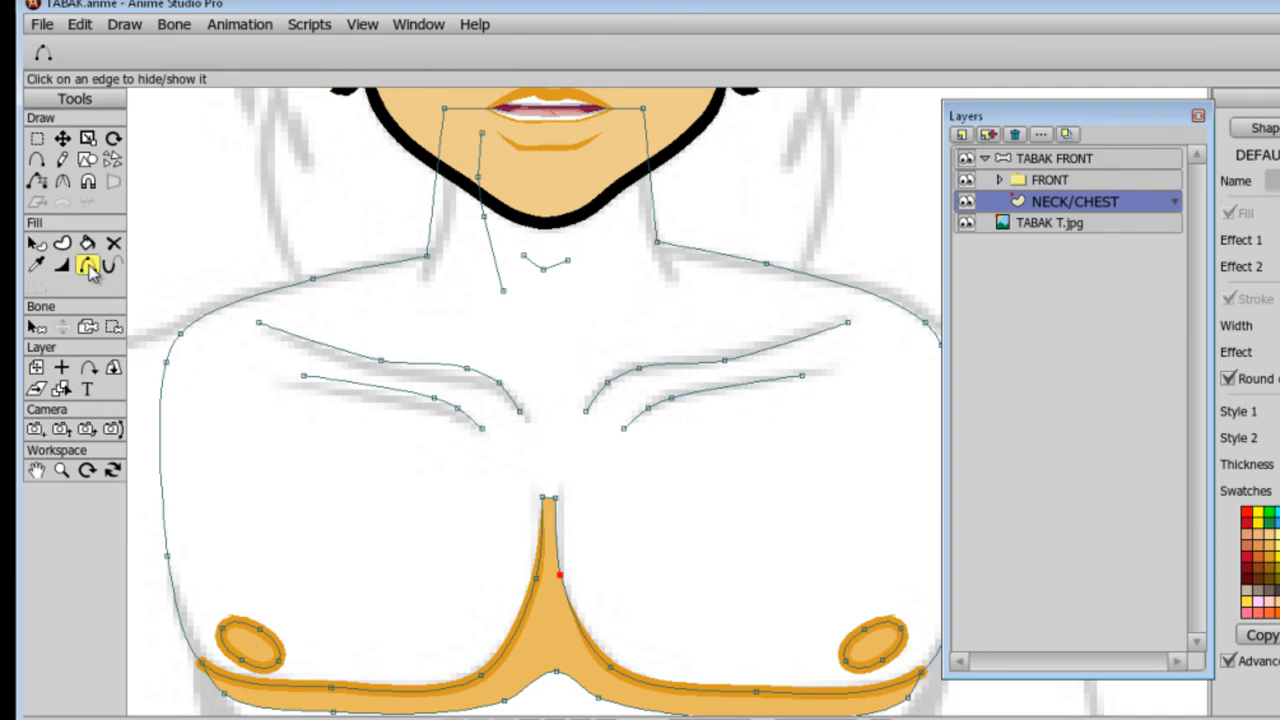
Add orange strokes to the outer lower edges of both pectorals and taper their upper ends.
left_click(62, 243)
left_click_drag(137, 537, 204, 674)
left_click_drag(700, 543, 654, 486)
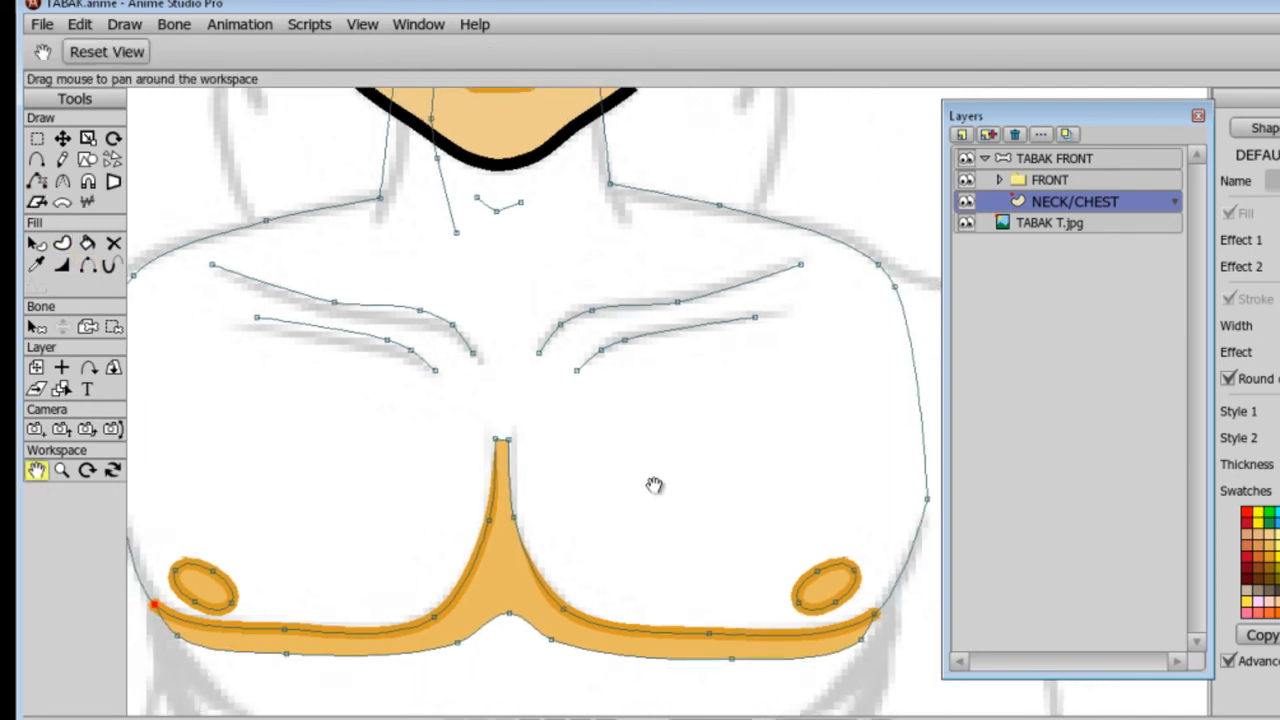
scroll(870, 407, "down", 1)
scroll(870, 407, "down", 1)
left_click(851, 570, "shift")
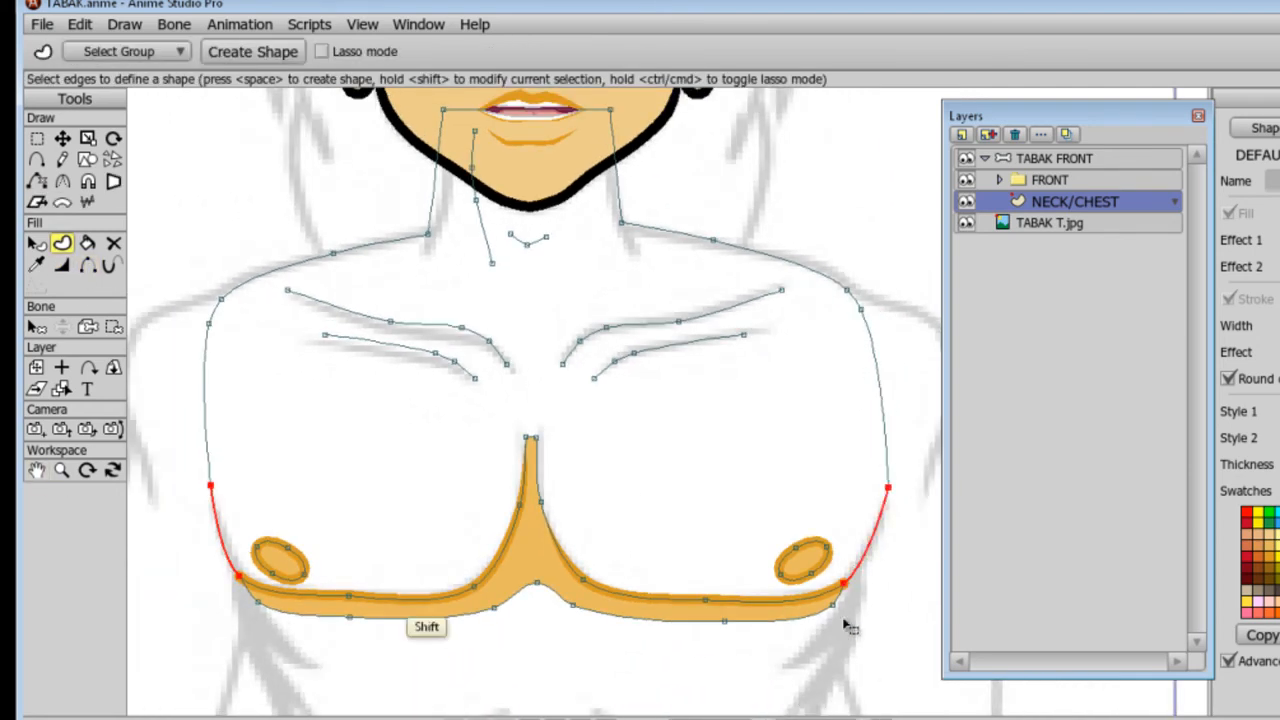
key("space")
key("w")
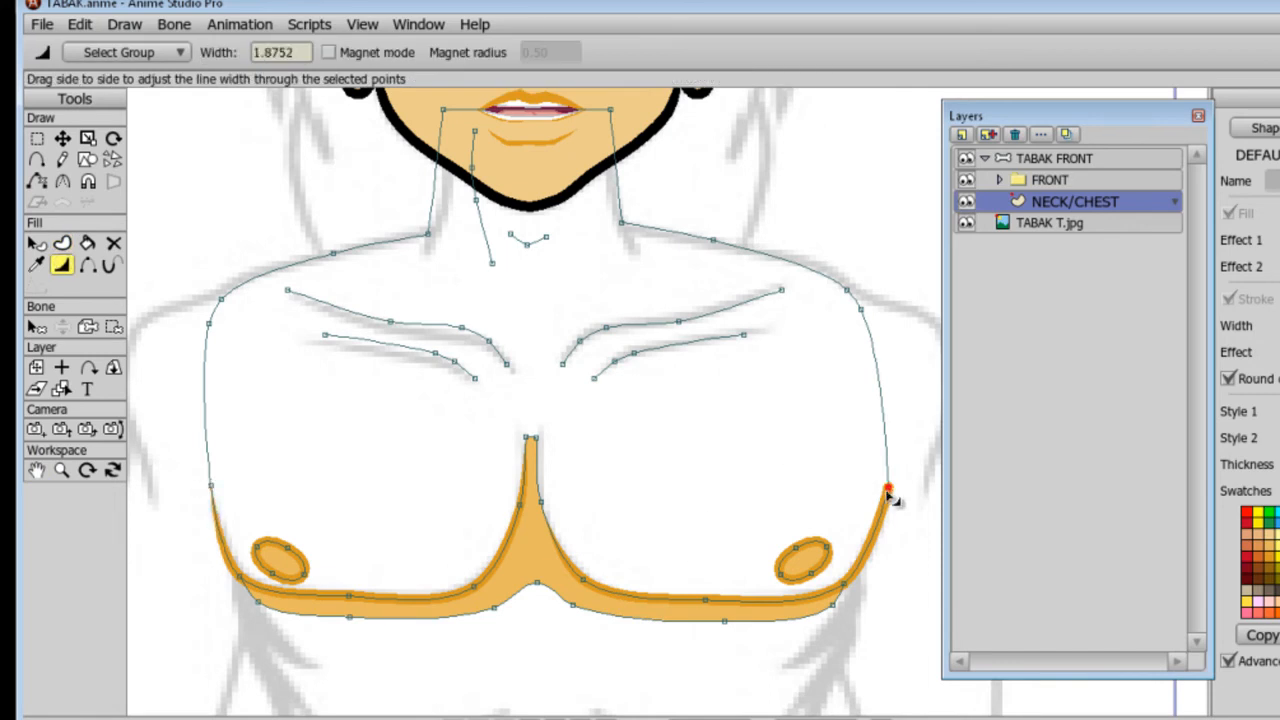
Hide the outline edges of both nipple ovals.
left_click(88, 264)
left_click_drag(290, 548, 298, 577)
mouse_move(786, 555)
left_mouse_down()
mouse_move(826, 560)
mouse_move(792, 574)
left_mouse_up()
Create an orange stroke shape from the collarbone lines, the neck line and the throat mark.
key("u")
left_click(405, 350)
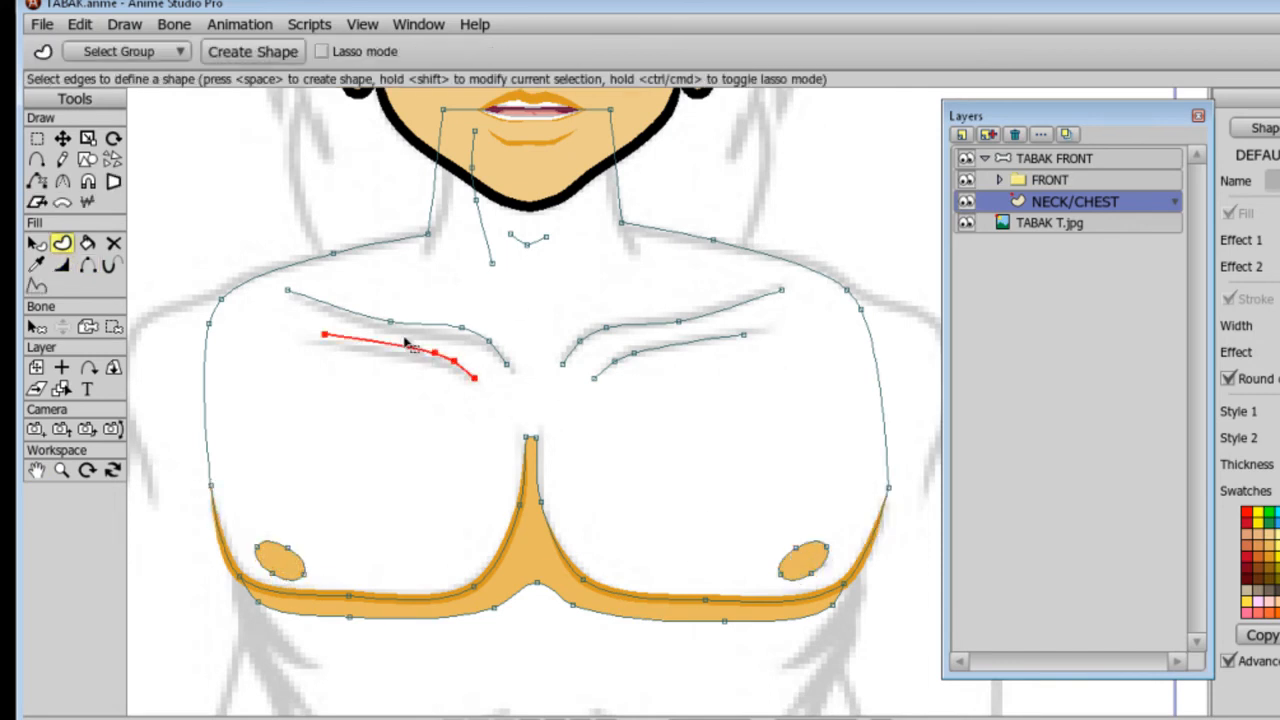
left_click(450, 327, "shift")
left_click(610, 356, "shift")
left_click(637, 318, "shift")
key("space")
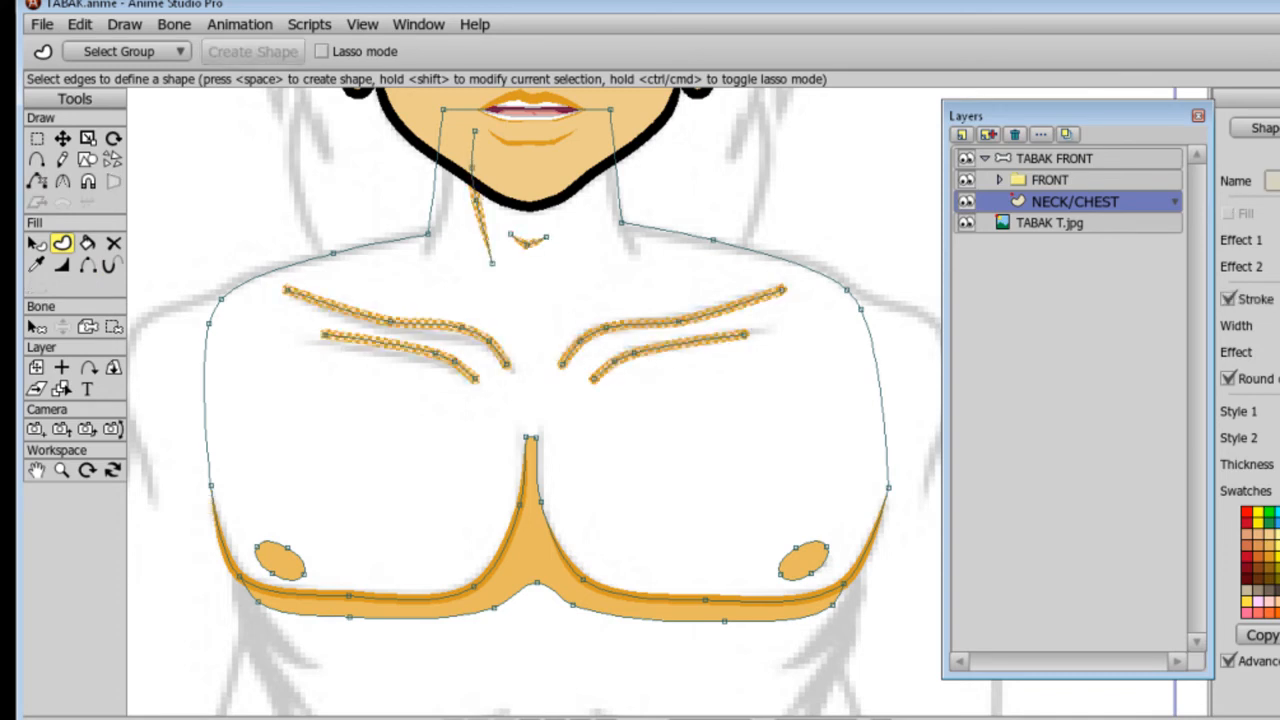
Taper the ends of all four collarbone lines to fine points.
key("w")
left_click_drag(287, 290, 220, 292)
left_click_drag(325, 334, 262, 337)
left_click_drag(475, 378, 338, 346)
left_click_drag(507, 364, 437, 364)
left_click_drag(781, 290, 705, 296)
left_click_drag(744, 334, 664, 338)
left_click_drag(594, 378, 490, 362)
Fill the neck and chest outline with the face's skin tone and black stroke, placed behind the shading details.
left_click(60, 243)
left_click(36, 264)
left_click(495, 170)
left_click(60, 243)
left_click(209, 450)
key("space")
left_click(124, 24)
left_click(206, 251)
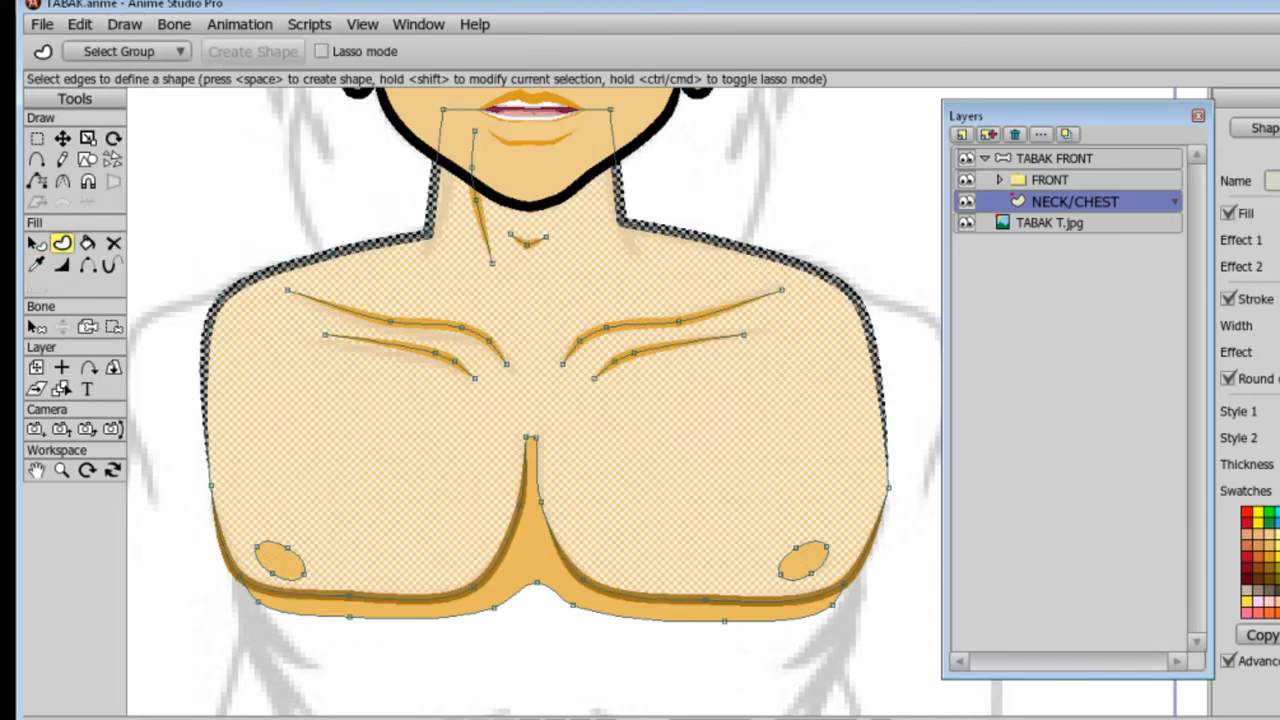
left_click(186, 286)
Reduce the outline's line width to 0 just below both shoulder corners and render a preview of the chest.
left_click(64, 263)
left_click_drag(860, 309, 750, 309)
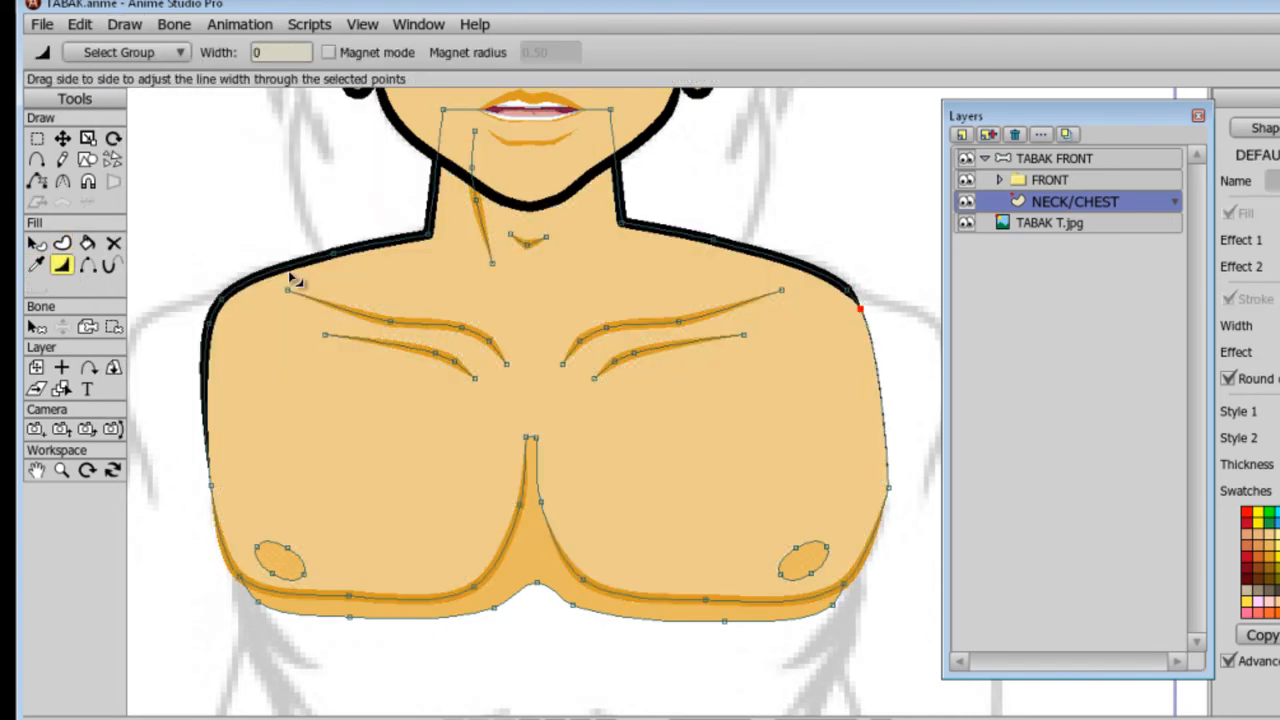
left_click_drag(208, 323, 36, 352)
scroll(510, 365, "down", 3)
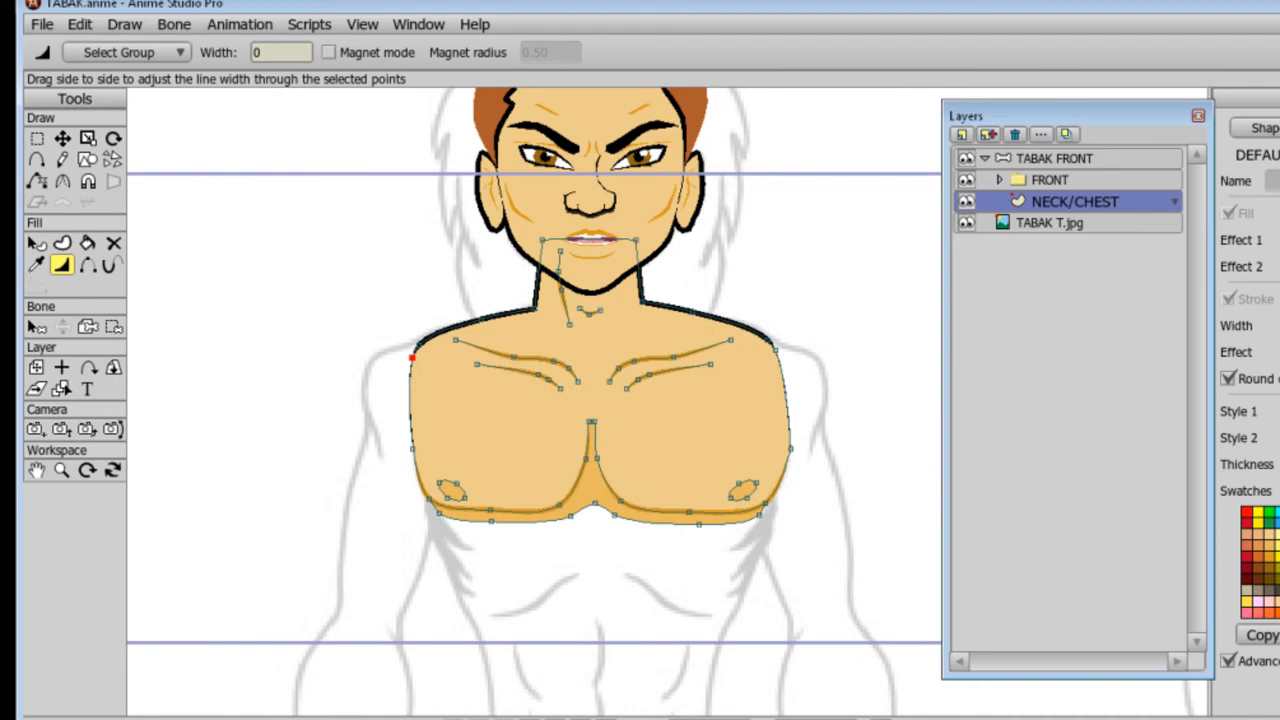
key("ctrl+r")
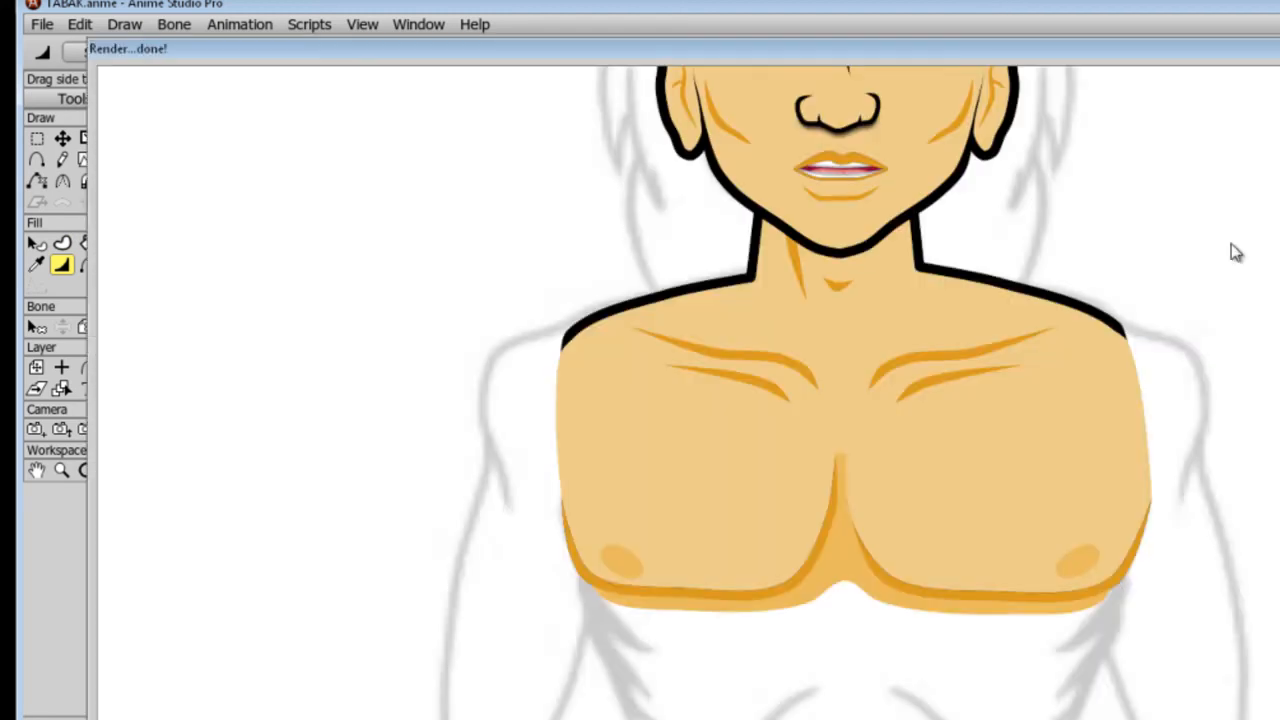
key("Escape")
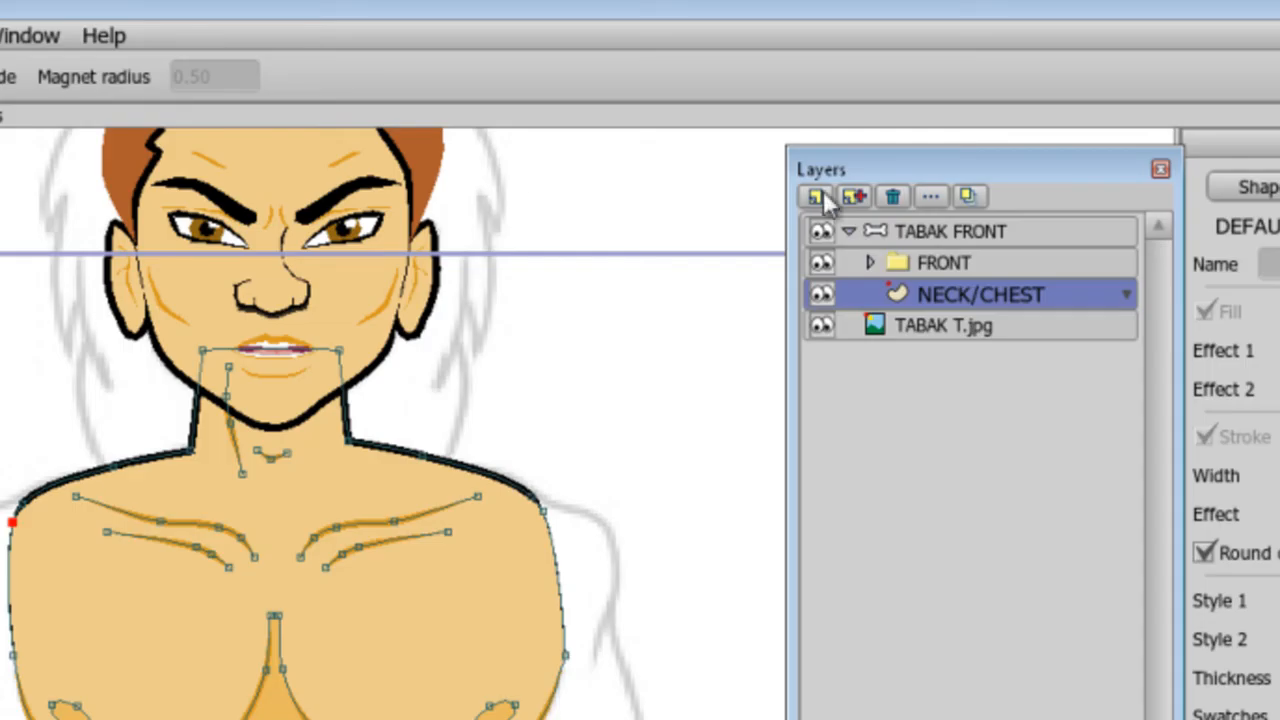
Add a vector layer named ABES above the NECK/CHEST layer.
left_click(988, 134)
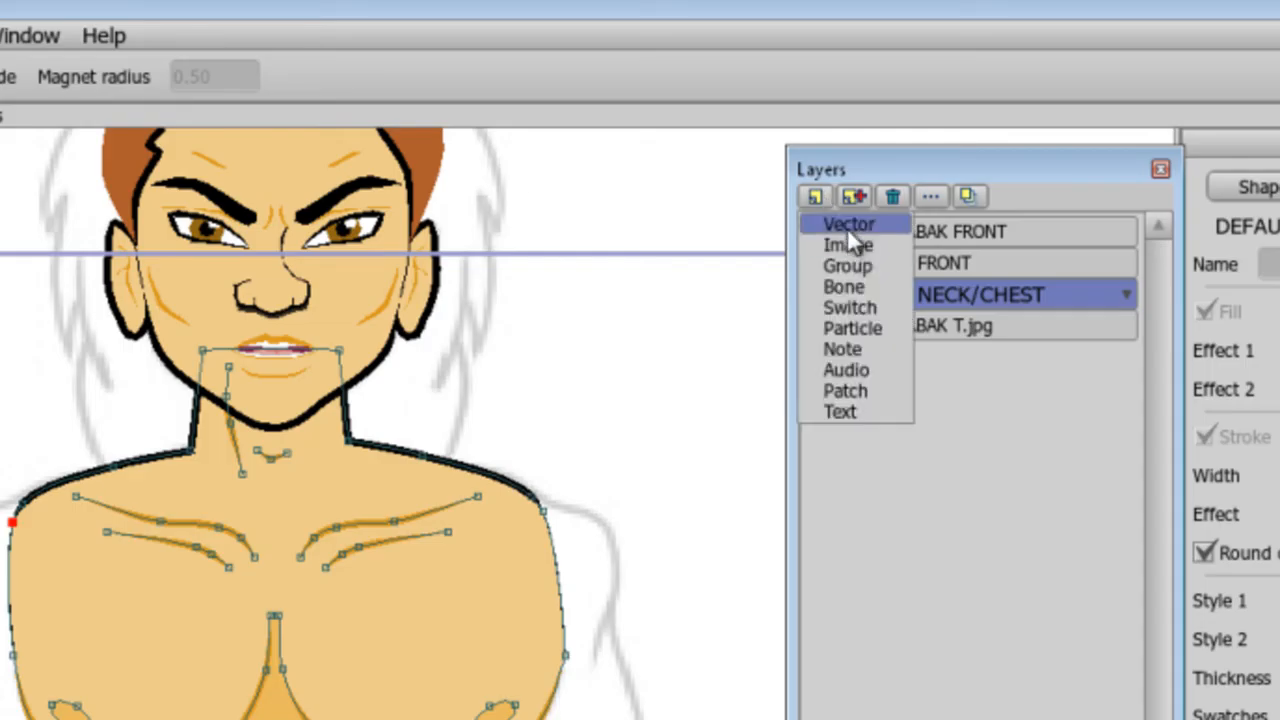
left_click(983, 151)
type("AB")
key("Return")
Draw a rectangle over the torso and fit its corners to the chest sides and the sketched waist.
key("4")
mouse_move(587, 700)
left_mouse_down()
mouse_move(591, 511)
mouse_move(603, 508)
left_mouse_up()
left_click(80, 160)
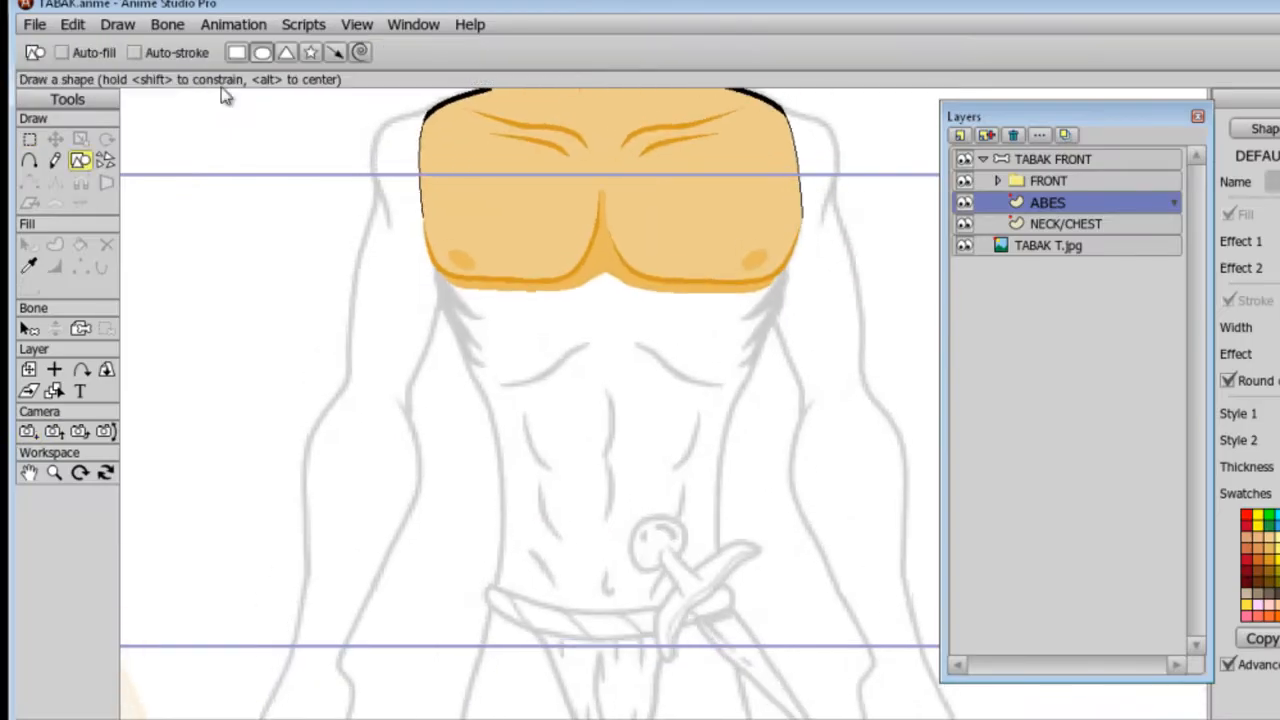
left_click_drag(428, 214, 805, 602)
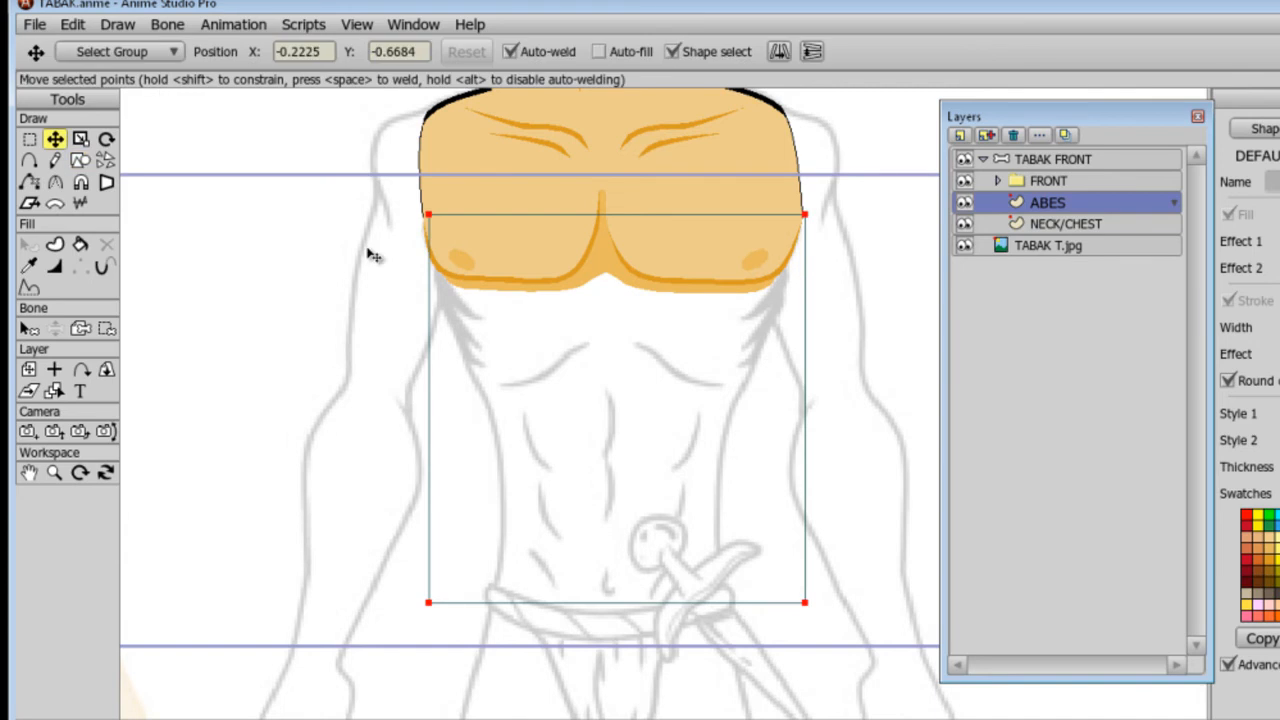
left_click(803, 214)
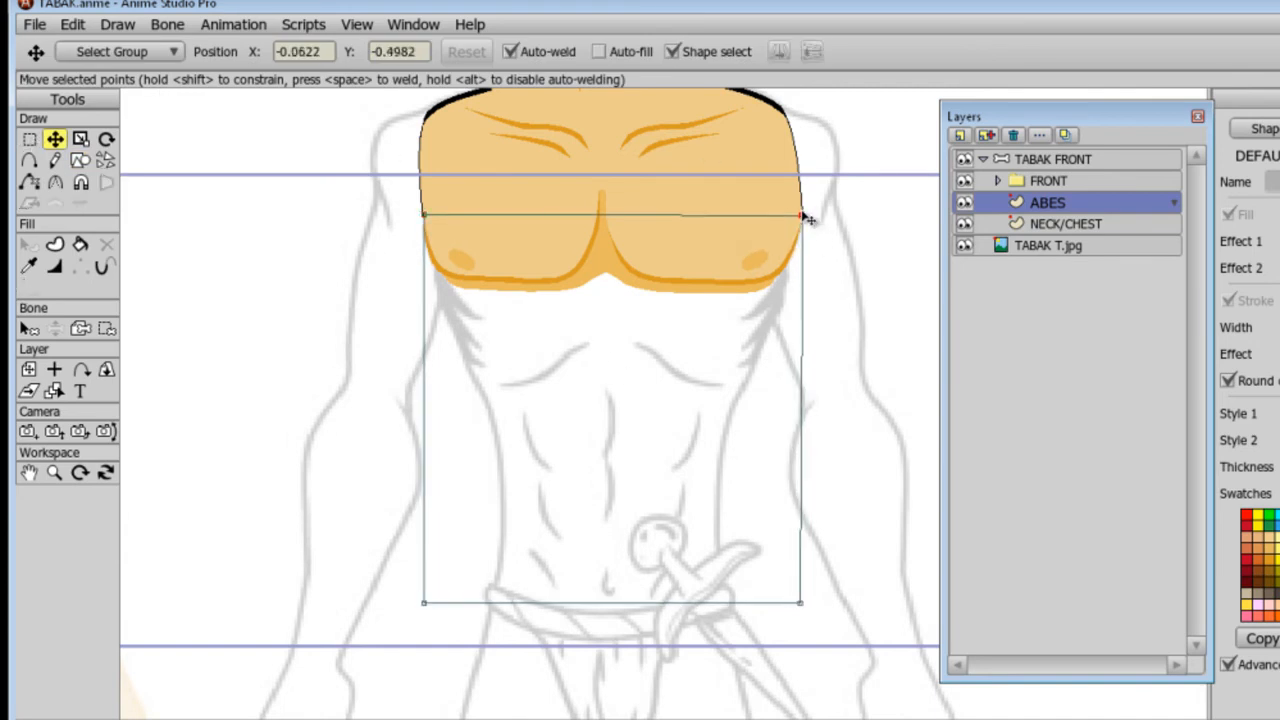
left_click_drag(424, 602, 495, 598)
left_click_drag(800, 602, 726, 598)
Split each edge of the torso shape with the Split Curve script set to 3.
left_click(29, 139)
left_click(459, 363)
key("t")
left_click(304, 24)
mouse_move(440, 80)
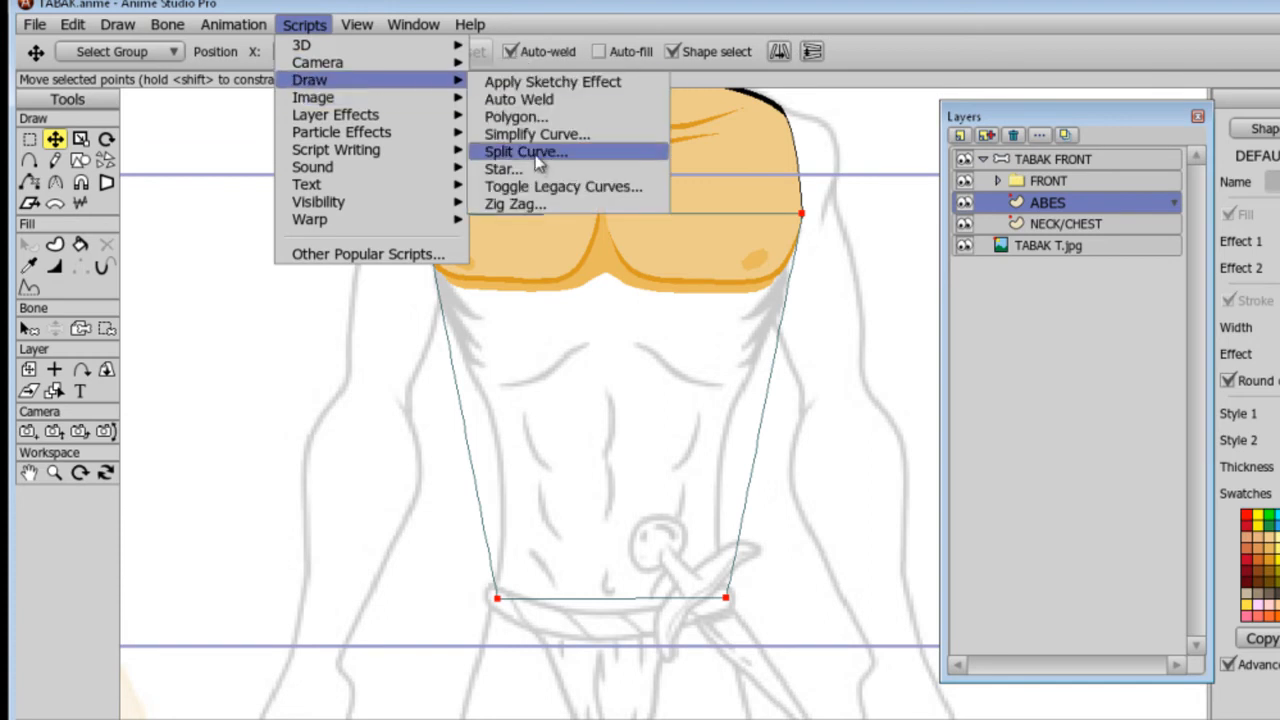
left_click(536, 157)
type("3")
key("Return")
Move the side points of the torso shape to follow the sketched ribs and waist on both sides.
key("g")
left_click(330, 375)
key("t")
left_click_drag(480, 503, 501, 506)
left_click_drag(745, 502, 716, 506)
mouse_move(460, 398)
left_mouse_down()
mouse_move(470, 380)
mouse_move(476, 404)
mouse_move(486, 400)
left_mouse_up()
key("ctrl+z")
left_click_drag(764, 405, 737, 395)
left_click_drag(784, 310, 775, 319)
left_click(443, 311)
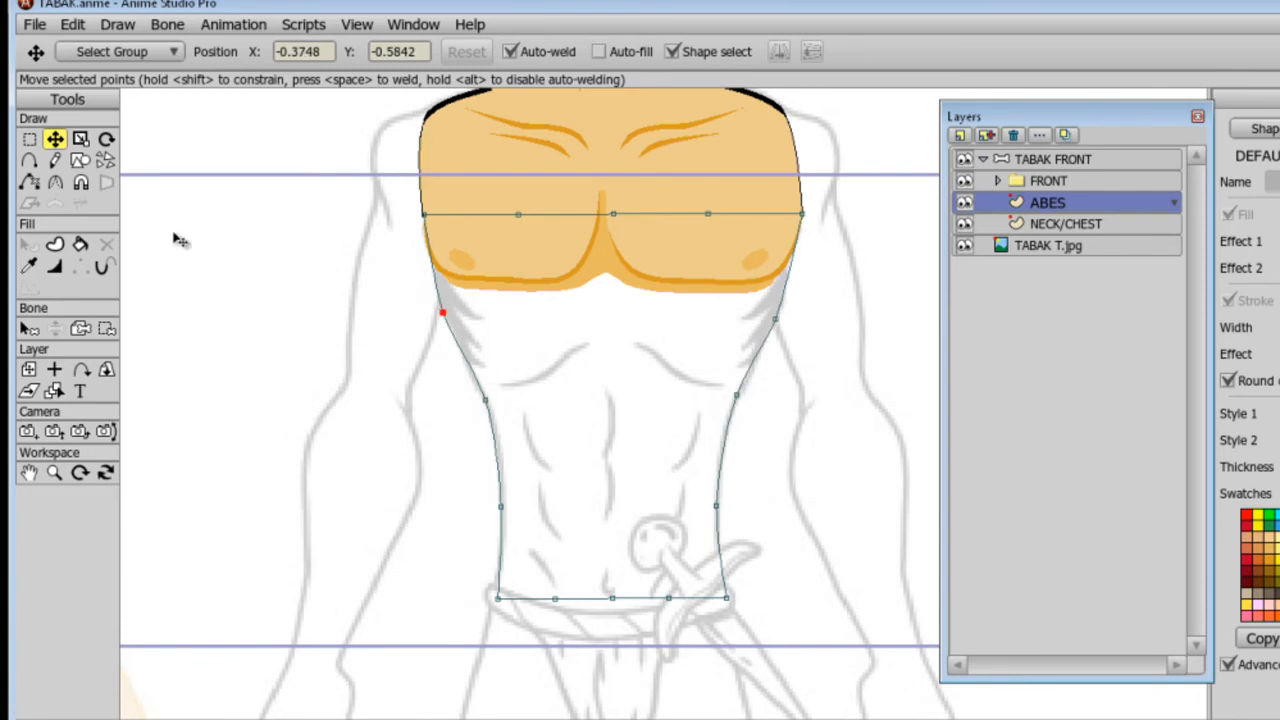
Add a point on each side below the ribs and curve the torso's lower edge down along the sketched belt.
key("a")
left_click(472, 374)
key("t")
left_click_drag(554, 598, 549, 617)
left_click_drag(612, 598, 669, 620)
left_click_drag(500, 602, 494, 597)
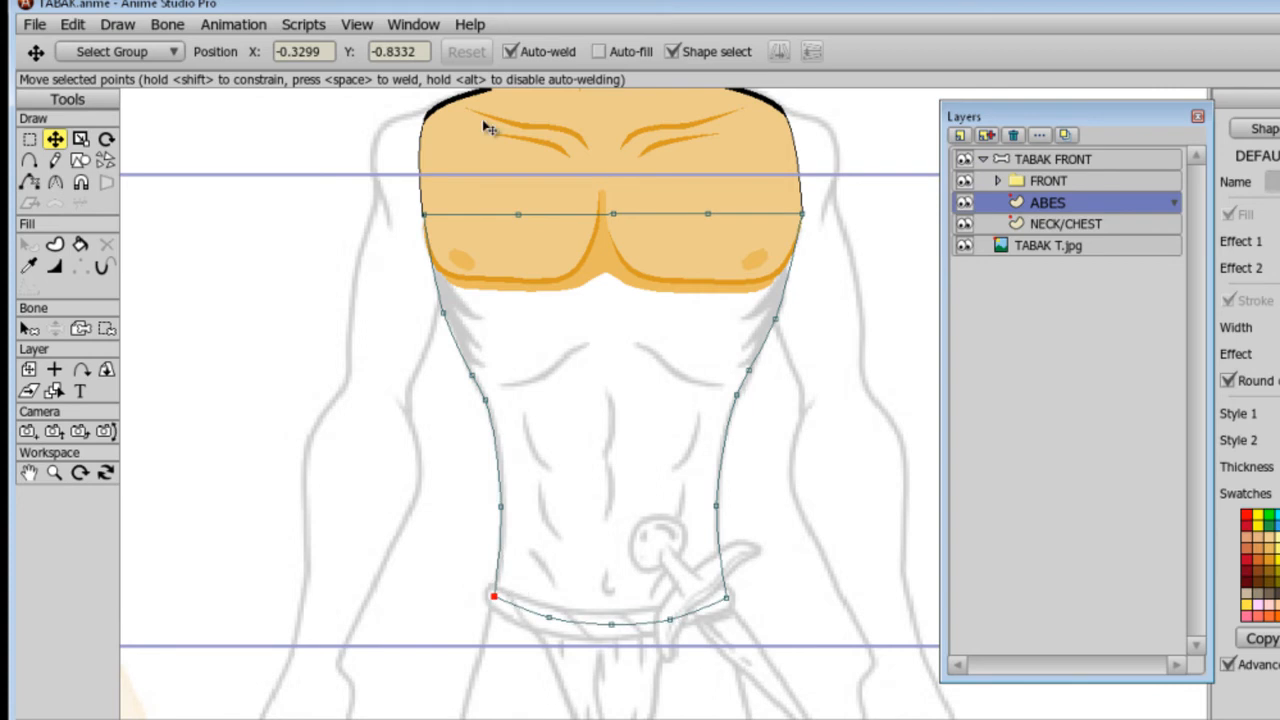
Raise the three inner points of the torso's upper edge into an arch behind the chest.
left_click_drag(518, 215, 519, 179)
left_click_drag(613, 213, 607, 170)
left_click_drag(708, 213, 746, 185)
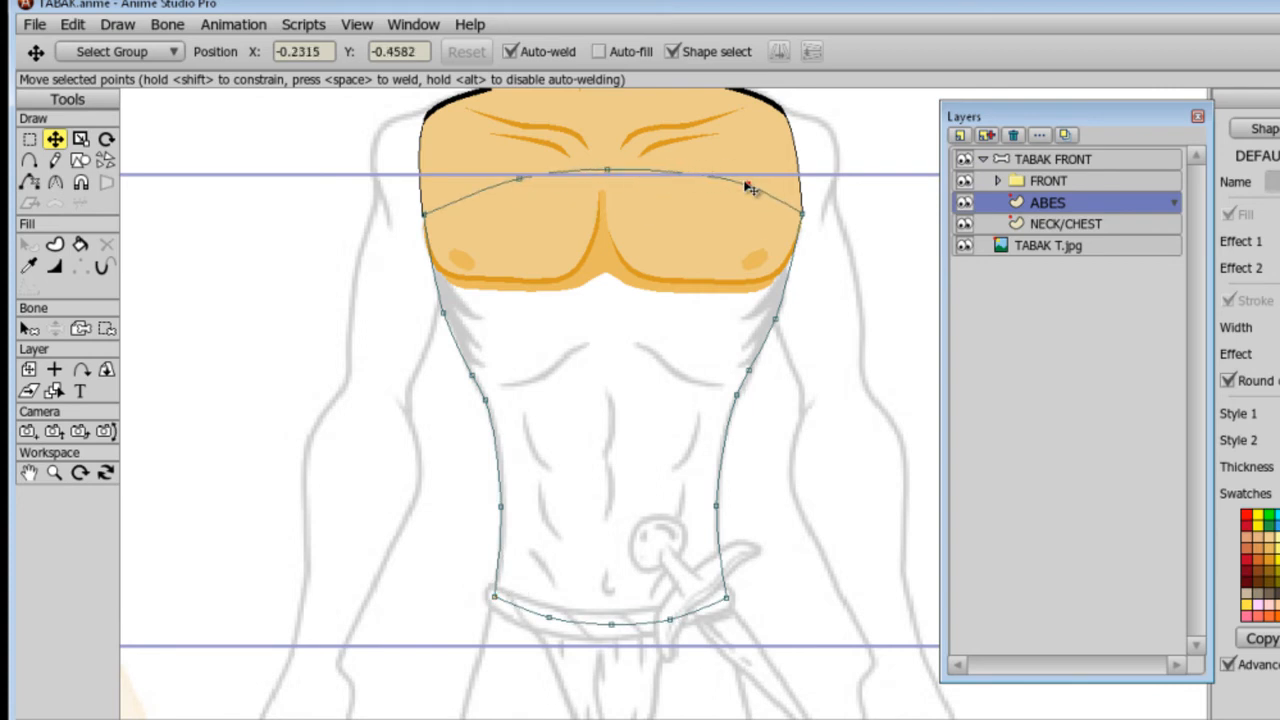
Add a jagged rib-shadow outline inside each side of the torso shape, running from its upper edge down to the sketched ribs.
key("a")
left_click_drag(458, 233, 462, 306)
key("ctrl+z")
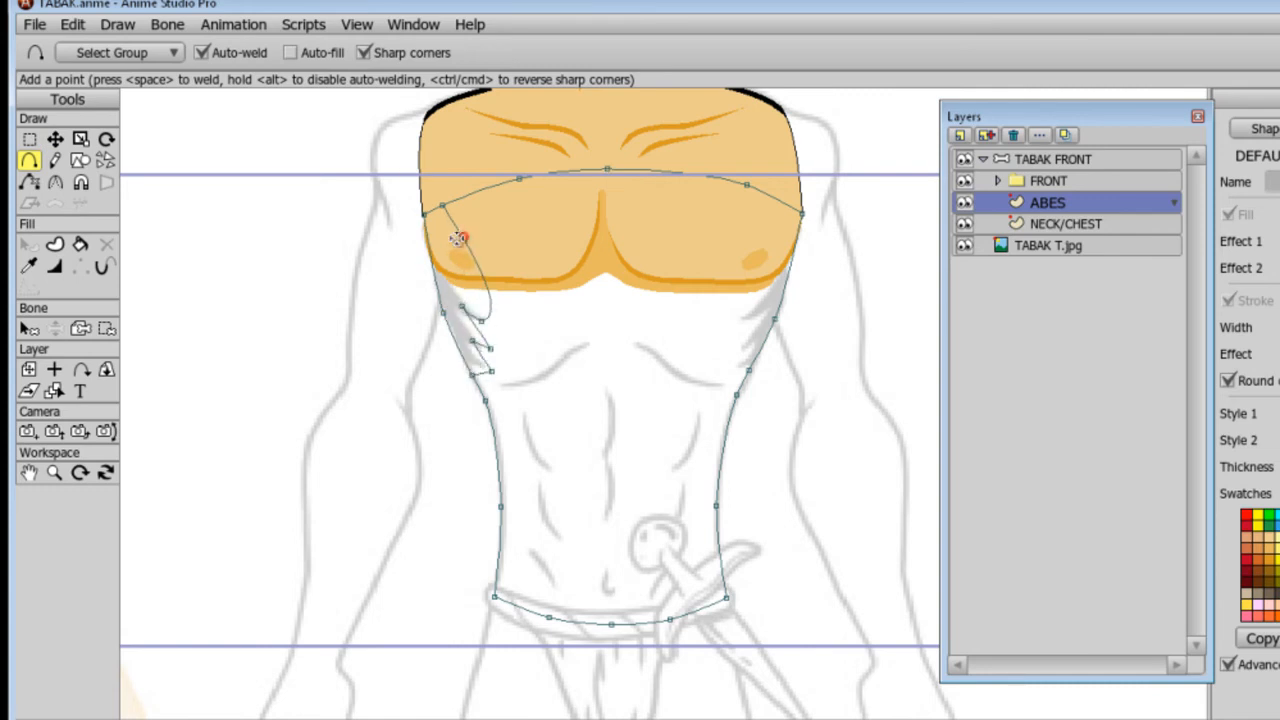
left_click_drag(785, 203, 742, 320)
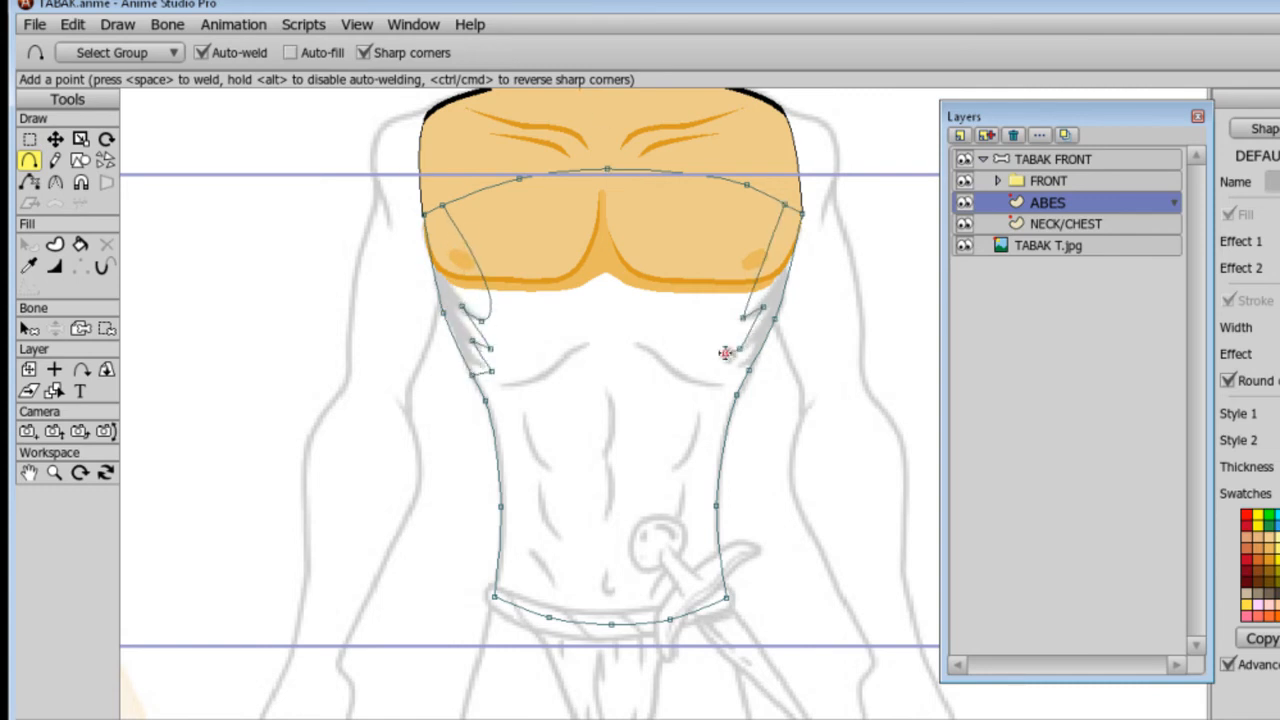
Adjust the points of the jagged rib-shadow outlines on both sides to match the sketched rib spikes.
key("t")
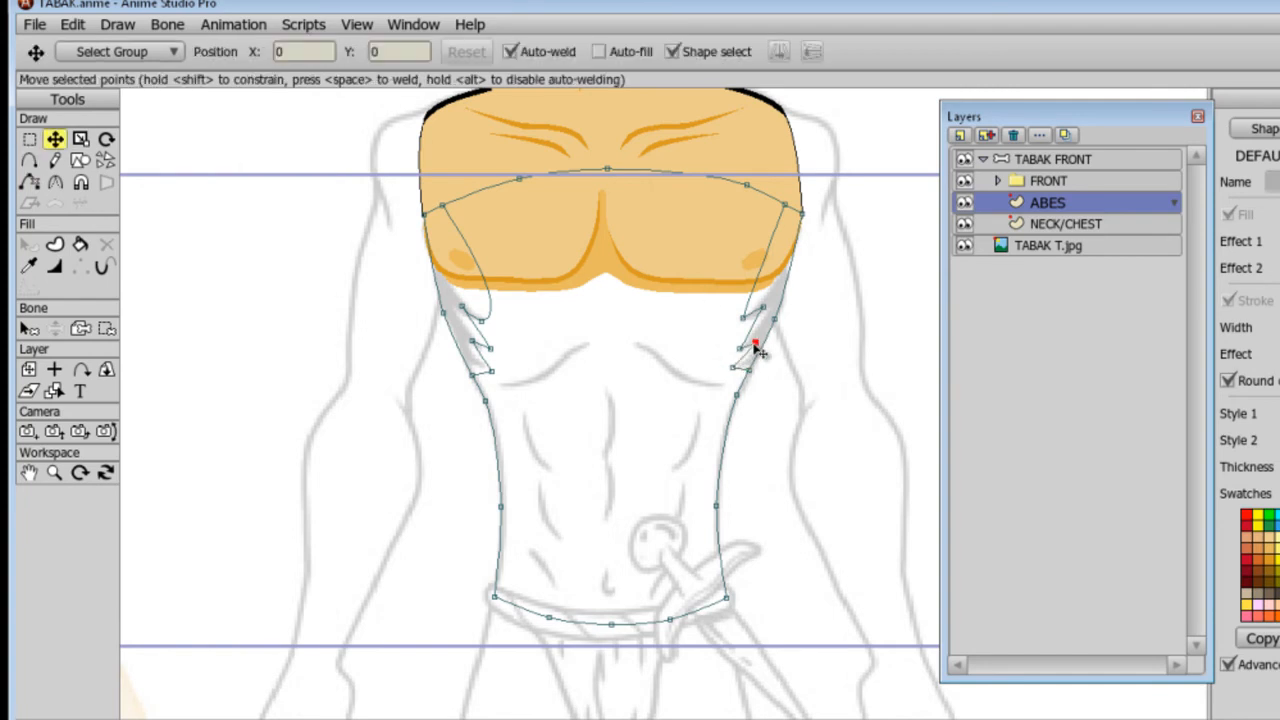
left_click(755, 344)
left_click_drag(491, 349, 480, 347)
left_click_drag(462, 306, 442, 241)
left_click(481, 321)
key("c")
Turn off auto-weld and sharp corners, and add smooth points that curve the rib-shadow spikes on both sides.
left_click(206, 52)
left_click(32, 160)
left_click(364, 52)
left_click_drag(464, 283, 454, 285)
left_click_drag(755, 287, 767, 291)
scroll(698, 184, "up", 2)
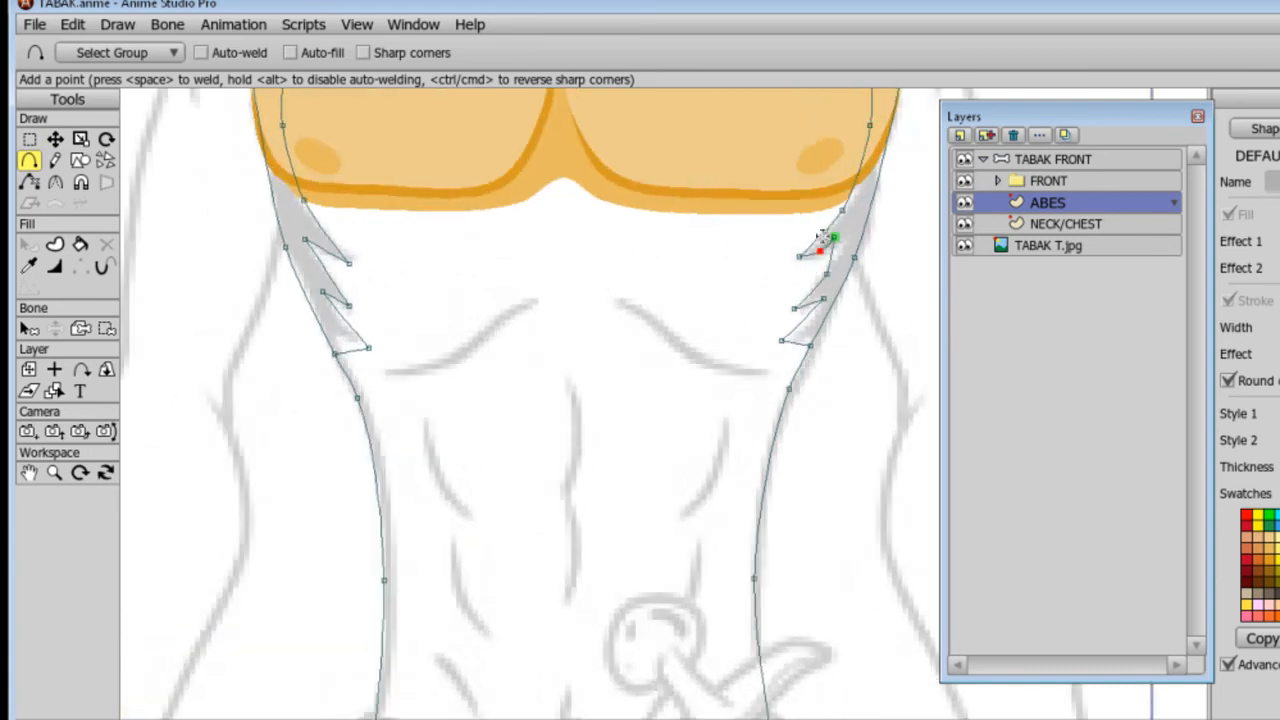
left_click_drag(354, 349, 344, 332)
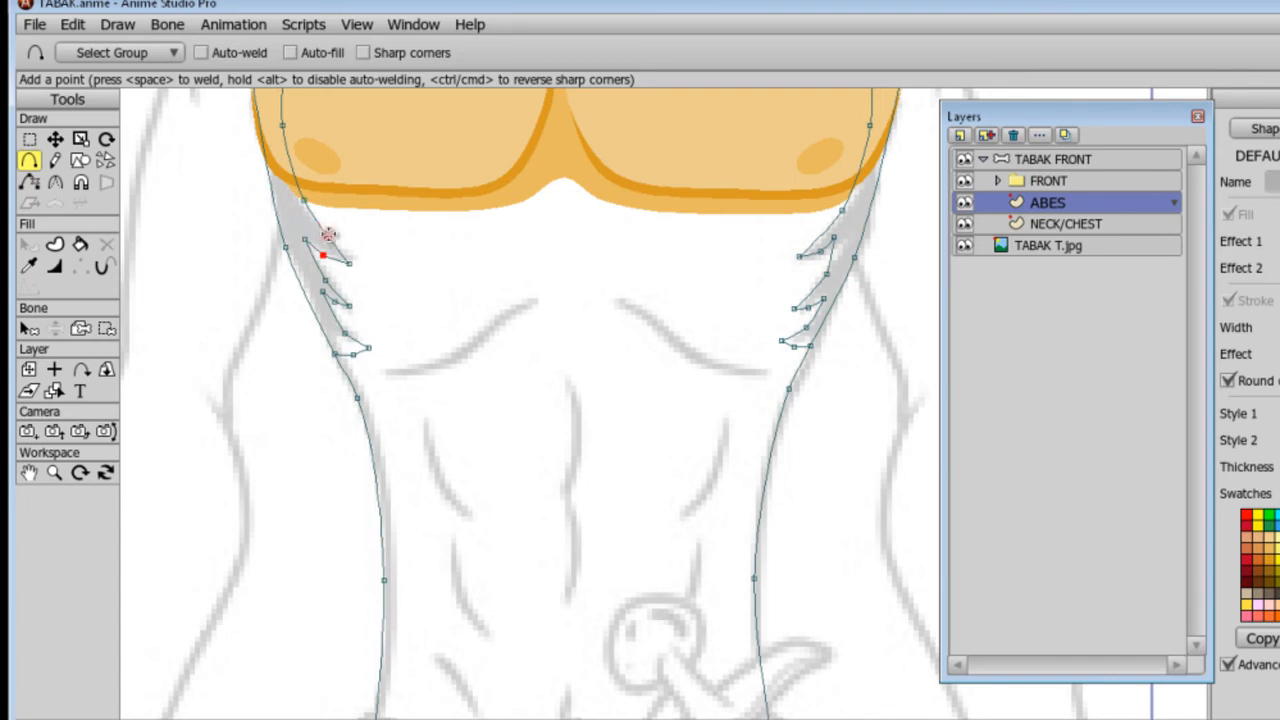
key("t")
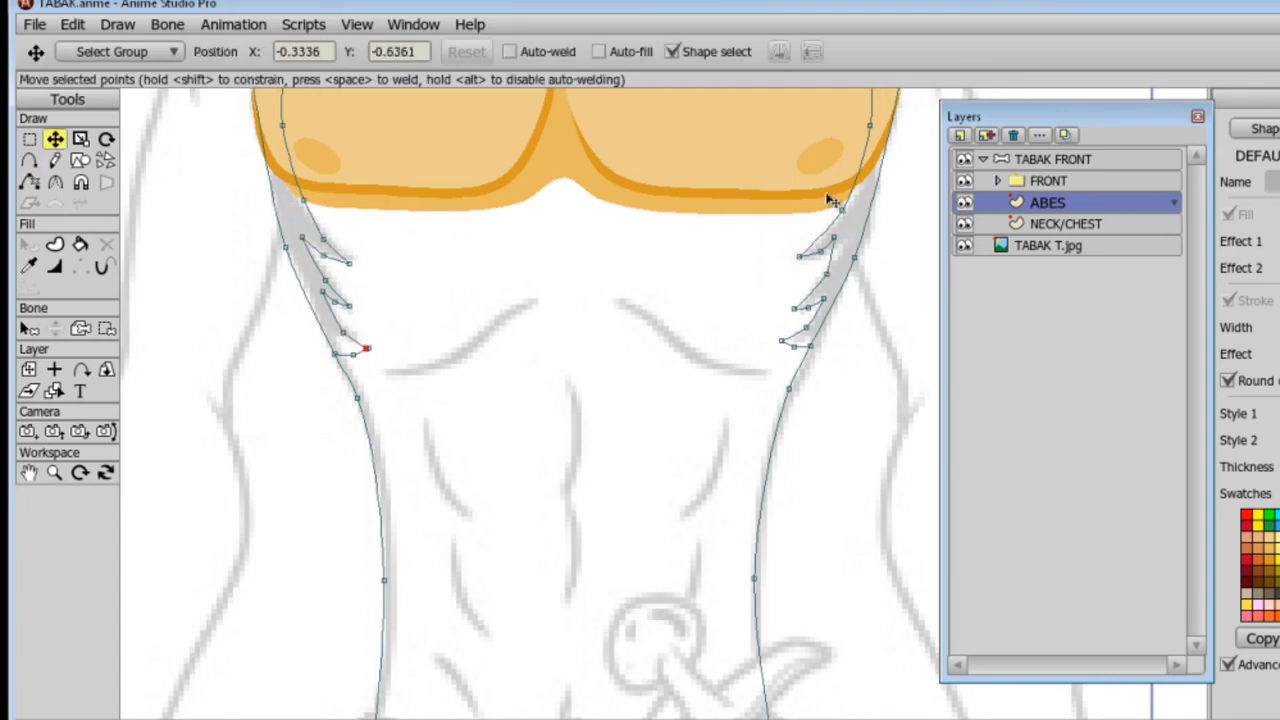
Trace the sketched muscle lines on the abdomen's left half and the central line with open curves.
scroll(775, 190, "down", 2)
scroll(772, 189, "down", 1)
scroll(772, 189, "up", 2)
key("a")
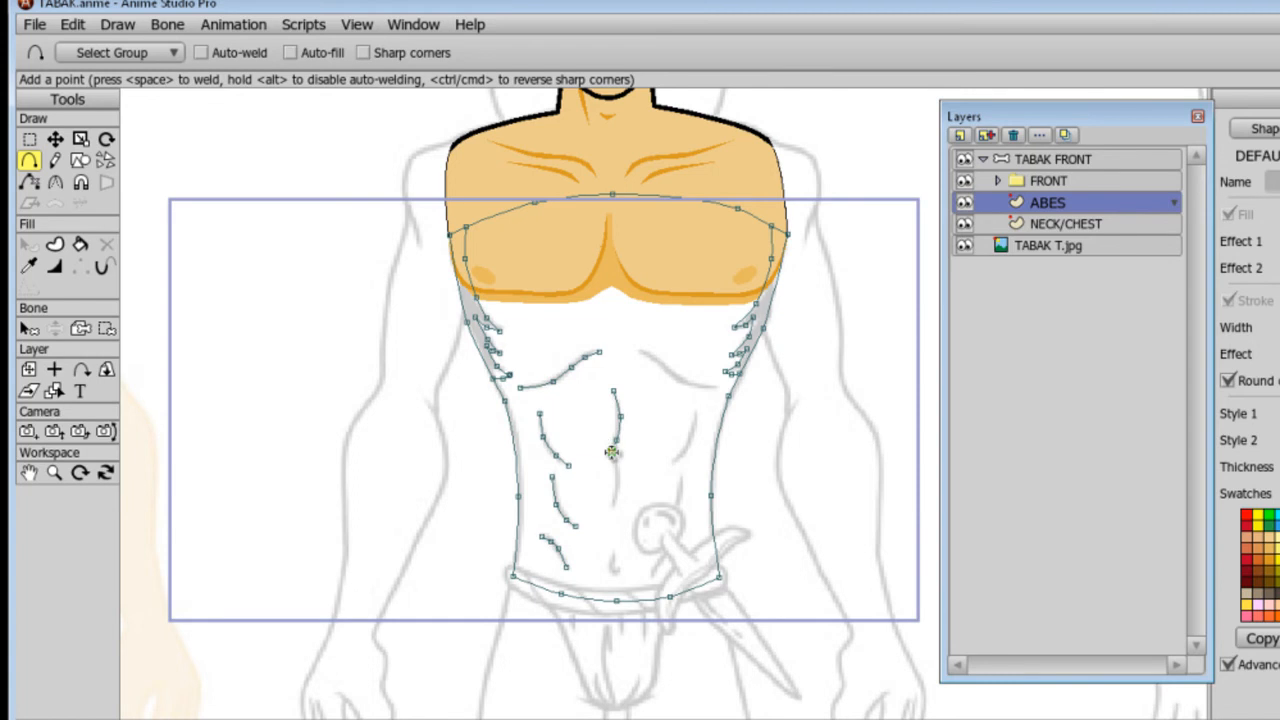
Duplicate the four left abdominal muscle lines, flip the copy horizontally and place it on the abdomen's right half.
key("g")
left_click(568, 375)
left_click(553, 452, "shift")
left_click(567, 562, "shift")
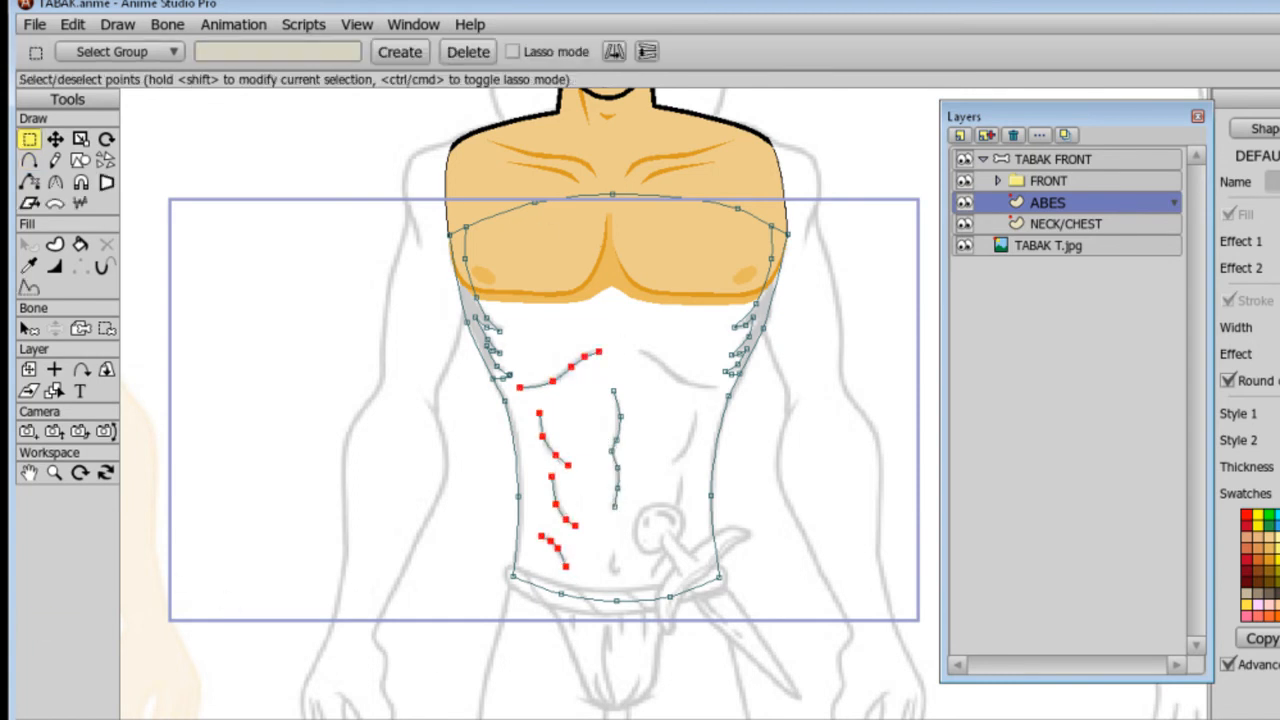
key("ctrl+c")
key("ctrl+v")
left_click(779, 52)
left_click_drag(557, 562, 672, 567)
Draw the navel as a freehand hooked stroke below the central abdominal line.
left_click(55, 160)
scroll(594, 506, "up", 3)
mouse_move(584, 641)
left_mouse_down()
mouse_move(580, 671)
mouse_move(596, 664)
left_mouse_up()
key("ctrl+z")
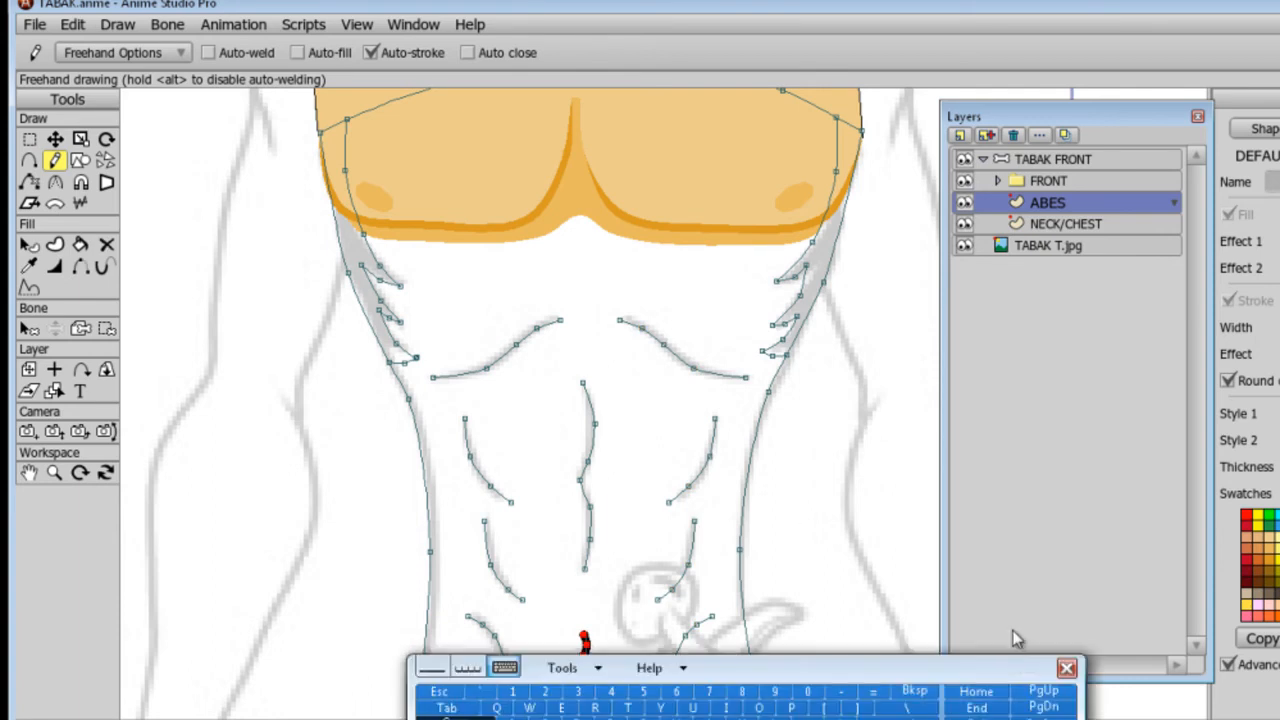
left_click(33, 477)
scroll(577, 497, "up", 2)
left_click_drag(579, 497, 594, 323)
scroll(577, 400, "up", 2)
scroll(594, 323, "up", 2)
Trim surplus points from the navel curve and reposition its points over the sketched navel.
left_click(55, 139)
left_click(476, 401)
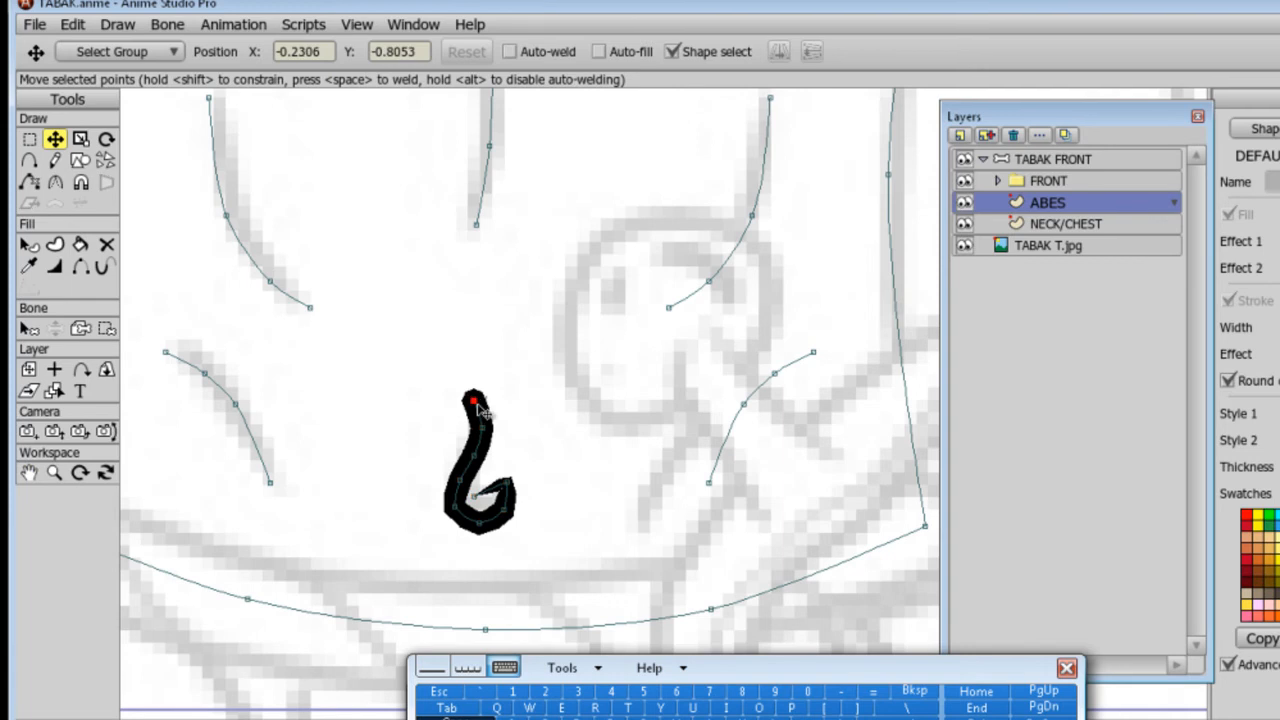
key("Delete")
mouse_move(474, 496)
left_mouse_down()
mouse_move(506, 485)
mouse_move(453, 506)
left_mouse_up()
key("Delete")
key("ctrl+z")
left_click(506, 488)
left_click_drag(472, 503, 473, 485)
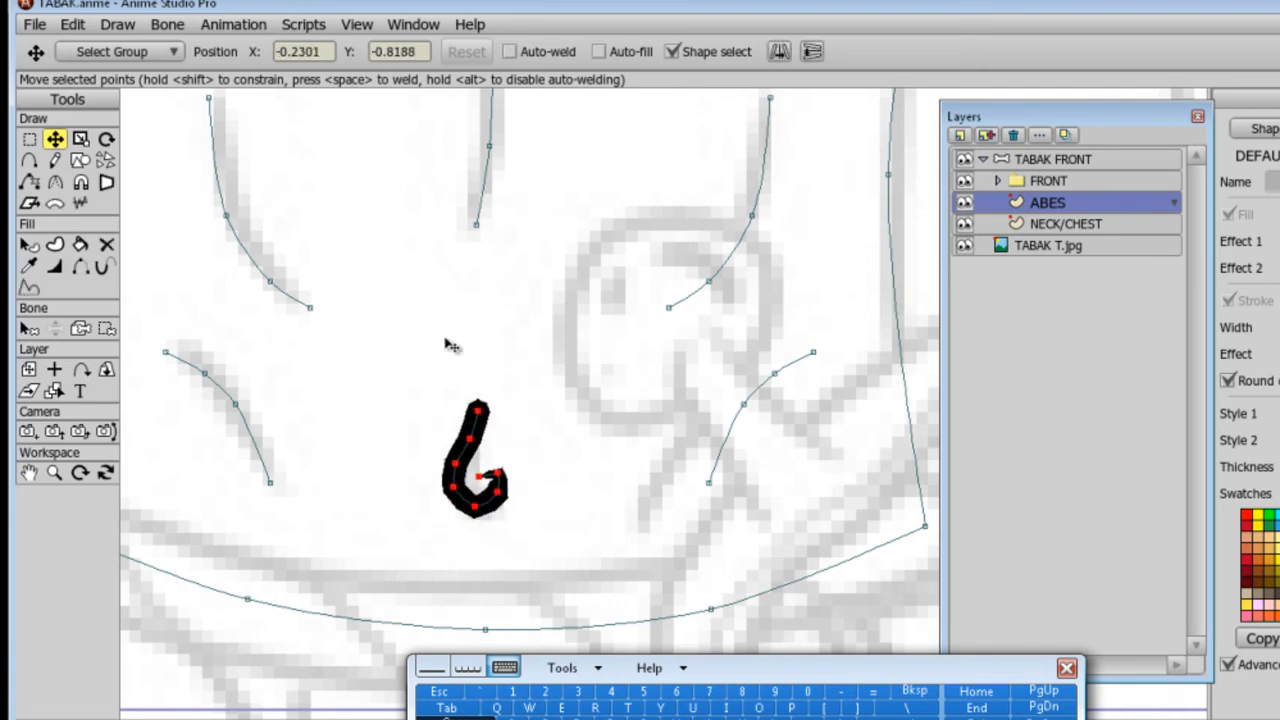
Remove the navel curve's black stroke and fit its remaining points more closely to the sketch.
key("Return")
key("w")
mouse_move(434, 396)
left_mouse_down()
mouse_move(509, 506)
mouse_move(482, 484)
mouse_move(493, 475)
mouse_move(477, 505)
mouse_move(468, 496)
left_mouse_up()
key("g")
key("w")
key("s")
left_click(55, 139)
key("g")
left_click(479, 481)
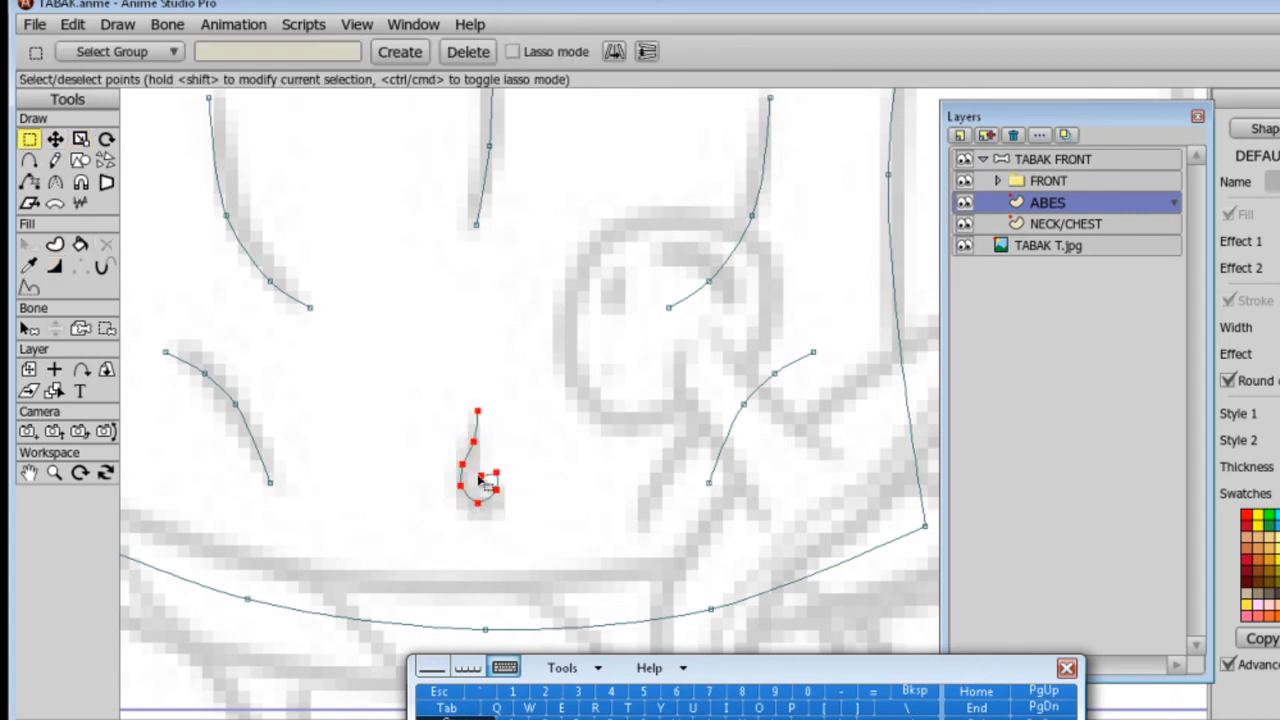
Create orange filled shapes from the rib-shadow outlines on both sides of the torso.
scroll(378, 410, "down", 6)
left_click(29, 472)
left_click(29, 266)
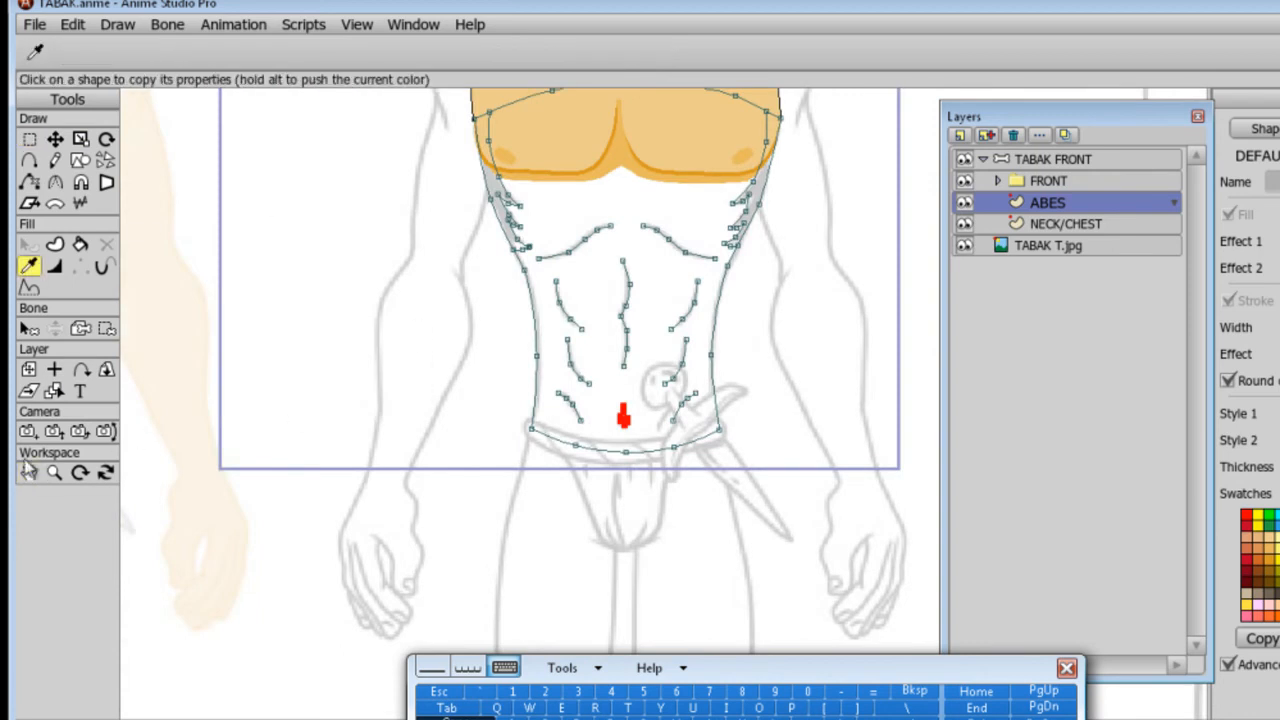
left_click(29, 475)
left_click_drag(500, 382, 444, 456)
key("u")
left_click_drag(397, 169, 479, 333)
left_click_drag(757, 194, 654, 357)
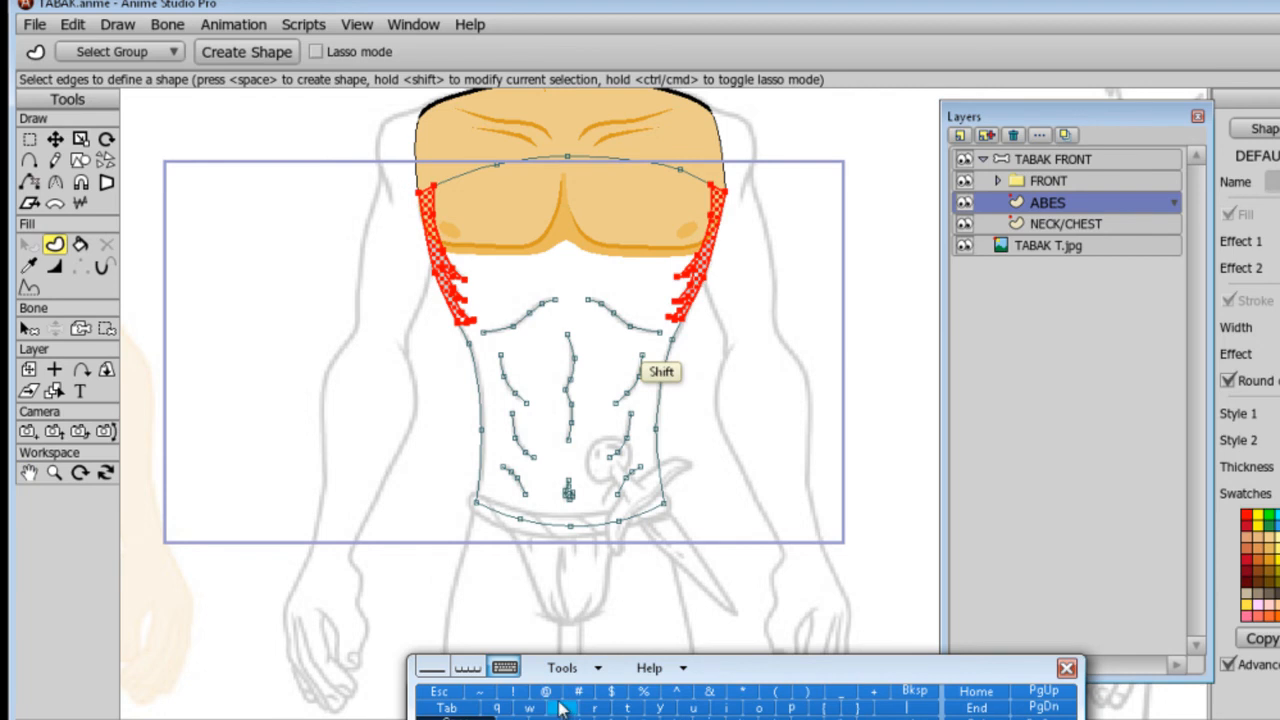
key("space")
Create a skin-coloured, black-outlined shape from the torso's outer edges, leaving out the muscle lines, navel and rib-shadow edges.
left_click_drag(385, 168, 829, 566)
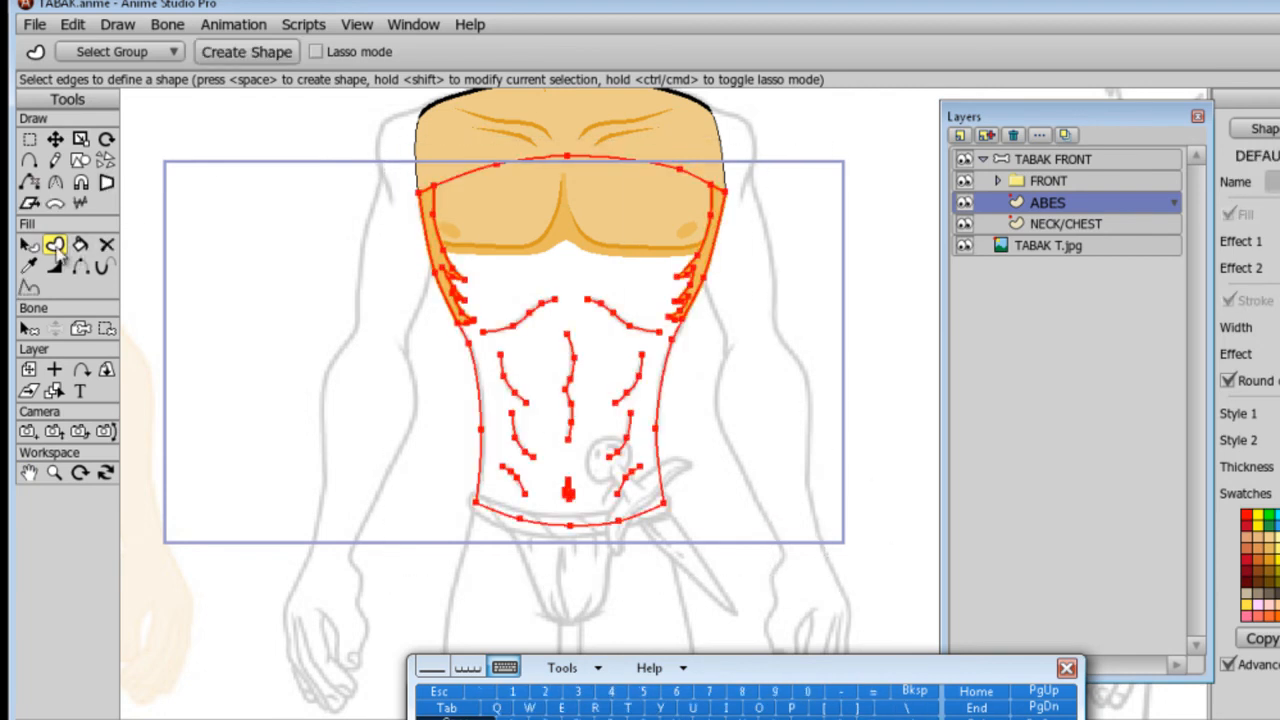
left_click(523, 494, "shift")
left_click(528, 454, "shift")
left_click(507, 384, "shift")
left_click(499, 329, "shift")
left_click(633, 326, "shift")
left_click(640, 369, "shift")
left_click(573, 398, "shift")
left_click(569, 492, "shift")
left_click(456, 288, "shift")
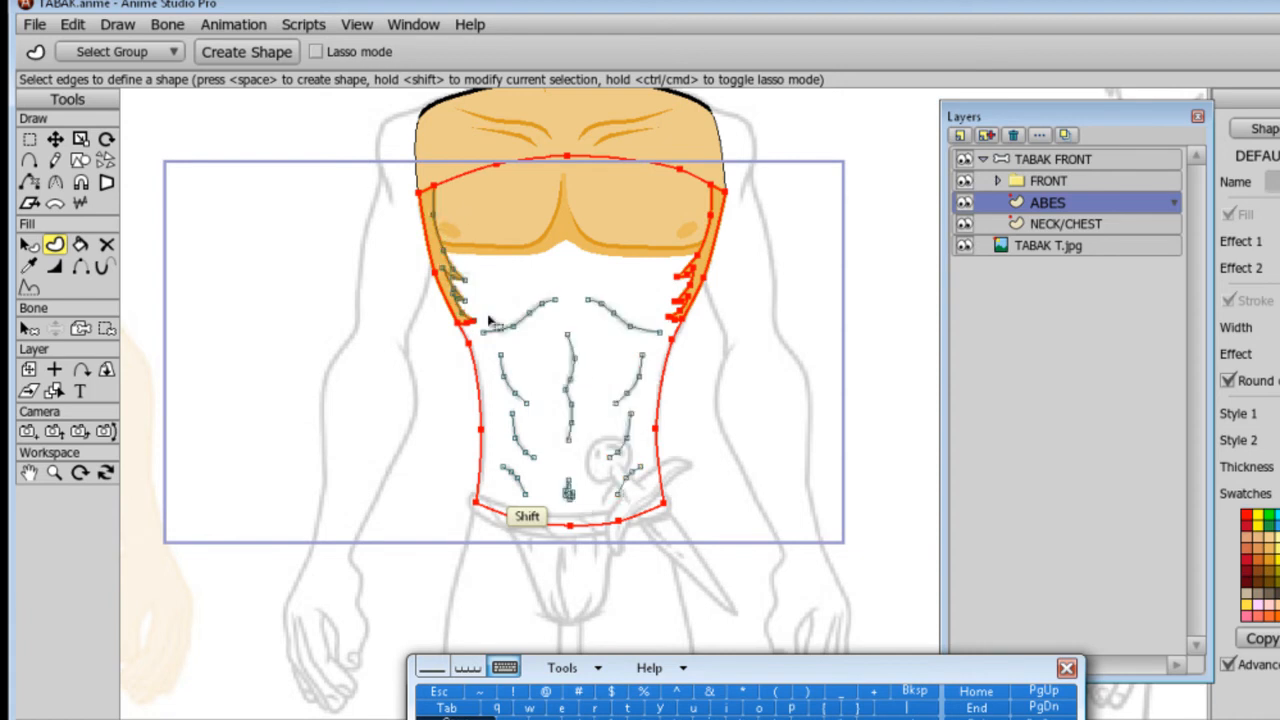
scroll(479, 322, "up", 4)
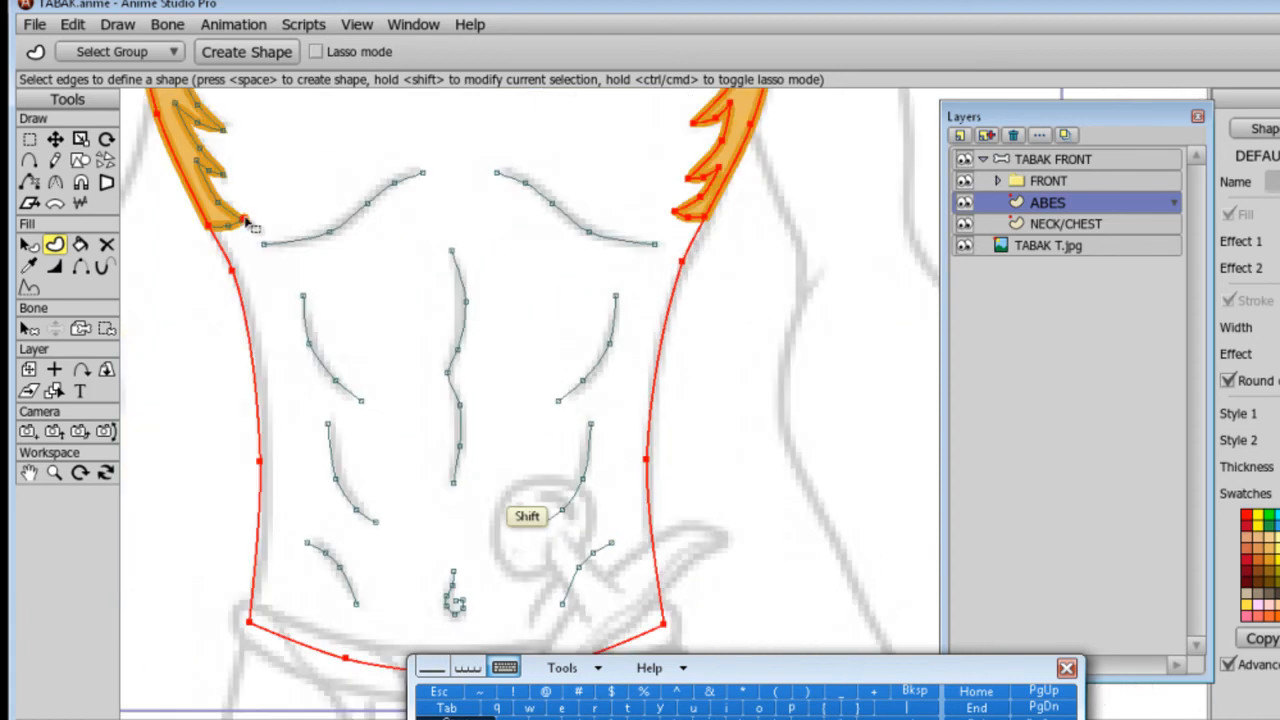
left_click(694, 219, "shift")
scroll(697, 226, "down", 5)
left_click(30, 266)
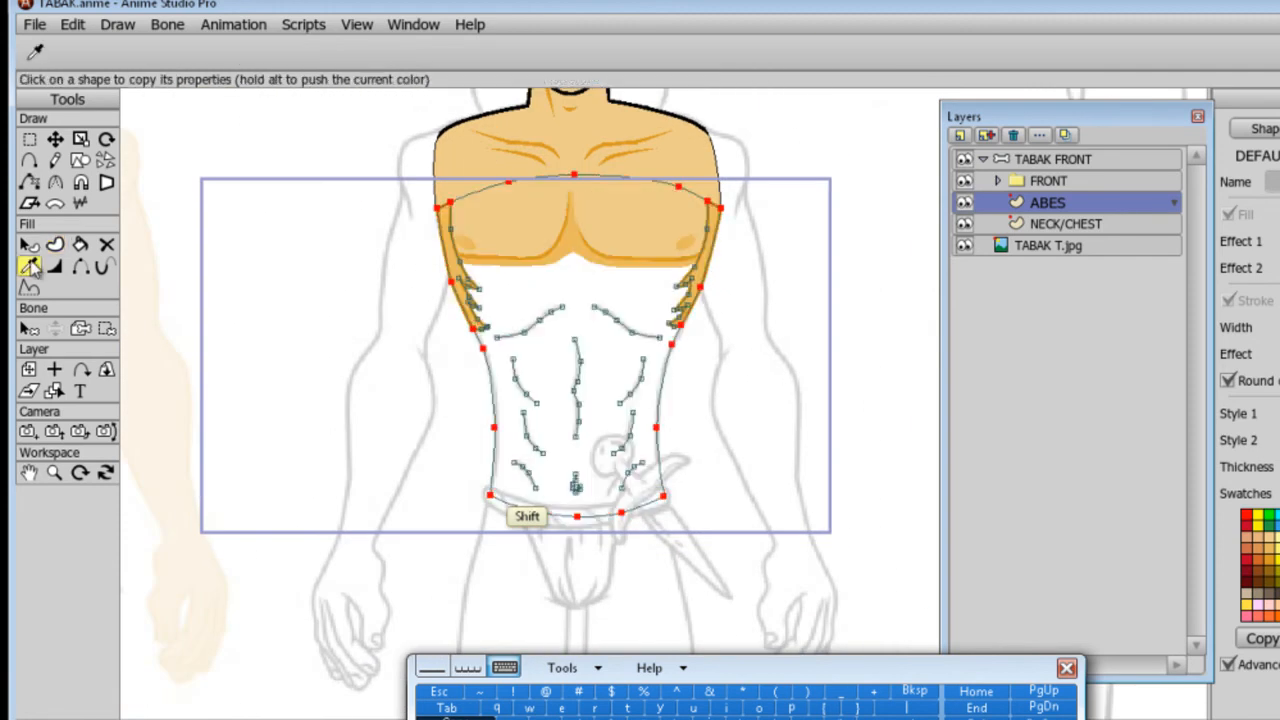
key("c")
left_click_drag(701, 672, 697, 616)
key("u")
key("space")
Move the ABES layer below NECK/CHEST and place the torso fill behind the rib shadows.
left_click(896, 670)
left_click_drag(1058, 200, 1066, 225)
left_click(29, 244)
left_click(586, 280)
left_click(117, 24)
left_click(163, 254)
Create dark orange strokes on all the abdominal muscle lines and the navel curve.
left_click(29, 139)
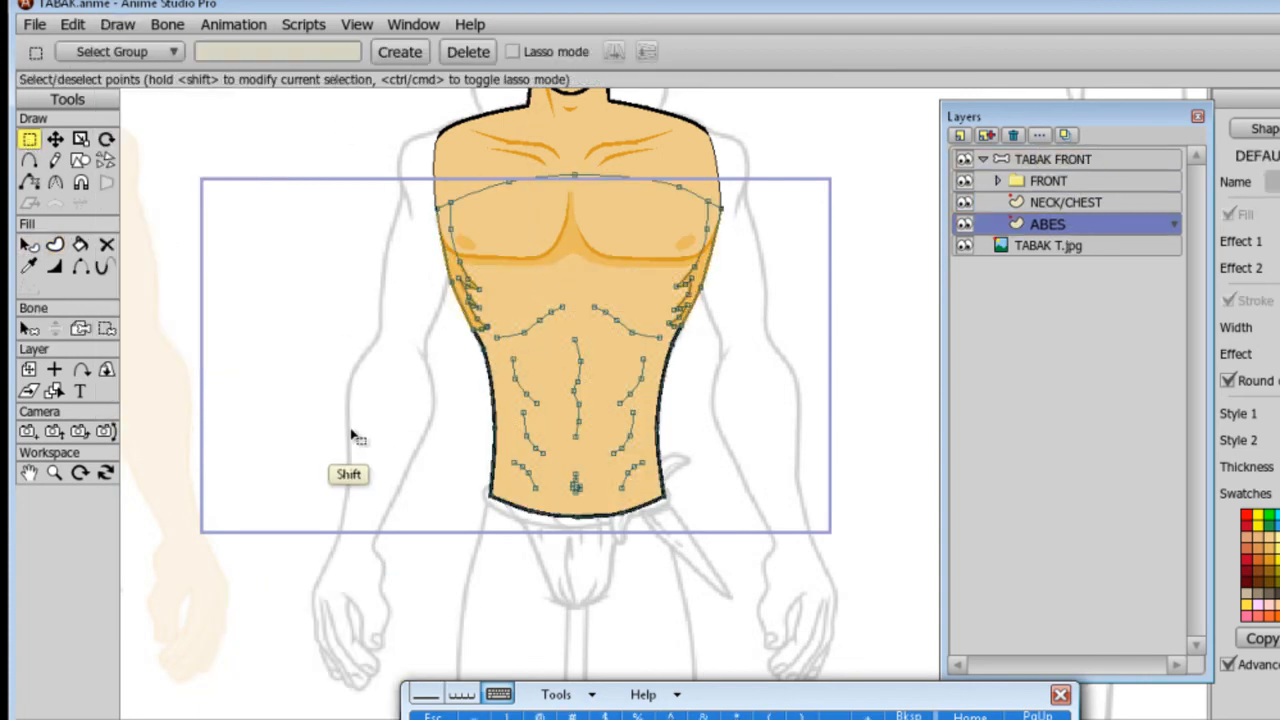
left_click(534, 482, "shift")
left_click(575, 485, "shift")
left_click(625, 480, "shift")
left_click(630, 430, "shift")
left_click(630, 393, "shift")
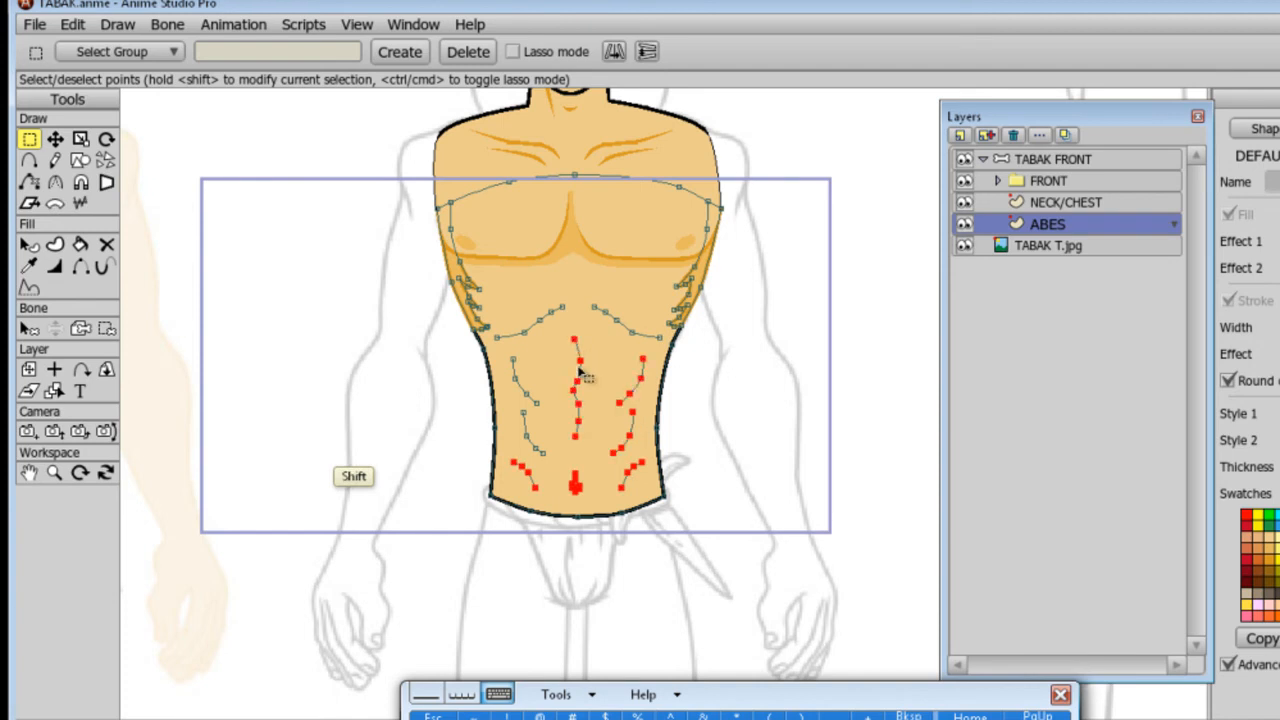
left_click(54, 246)
left_click(29, 265)
left_click(56, 243)
key("space")
Taper the abdominal muscle lines and the navel by reducing the line width at their end points.
scroll(497, 386, "up", 4)
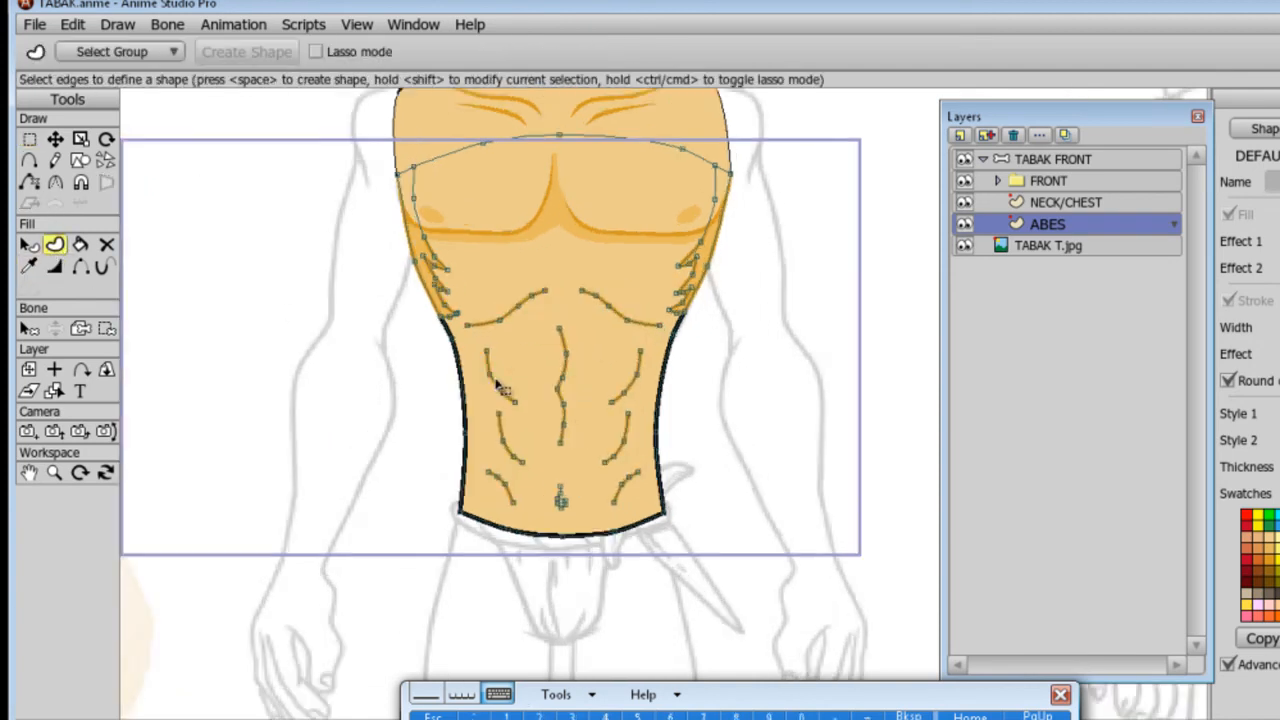
left_click(54, 266)
left_click_drag(346, 277, 199, 293)
left_click_drag(472, 219, 302, 240)
left_click_drag(494, 282, 382, 314)
left_click_drag(378, 318, 272, 340)
left_click_drag(423, 401, 300, 430)
left_click_drag(397, 419, 290, 440)
left_click_drag(434, 497, 338, 524)
left_click_drag(583, 563, 485, 570)
left_click_drag(623, 514, 520, 520)
left_click_drag(497, 466, 395, 472)
left_click_drag(492, 379, 440, 388)
left_click_drag(580, 401, 480, 415)
left_click_drag(568, 497, 470, 505)
Hide the stroked edges along the spikes of the torso's left rib shadow.
left_click(80, 266)
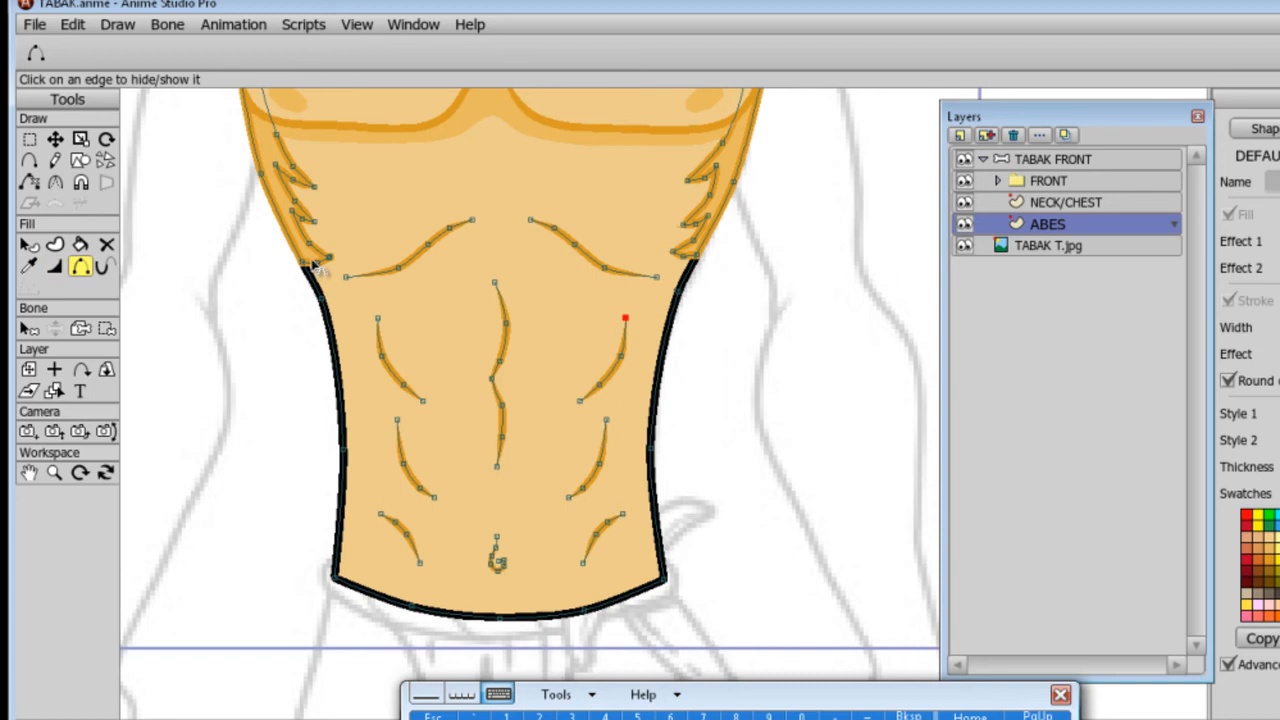
scroll(328, 271, "up", 3)
left_click(29, 472)
mouse_move(274, 209)
left_mouse_down()
mouse_move(563, 680)
mouse_move(573, 670)
left_mouse_up()
left_click(76, 268)
left_click(215, 364)
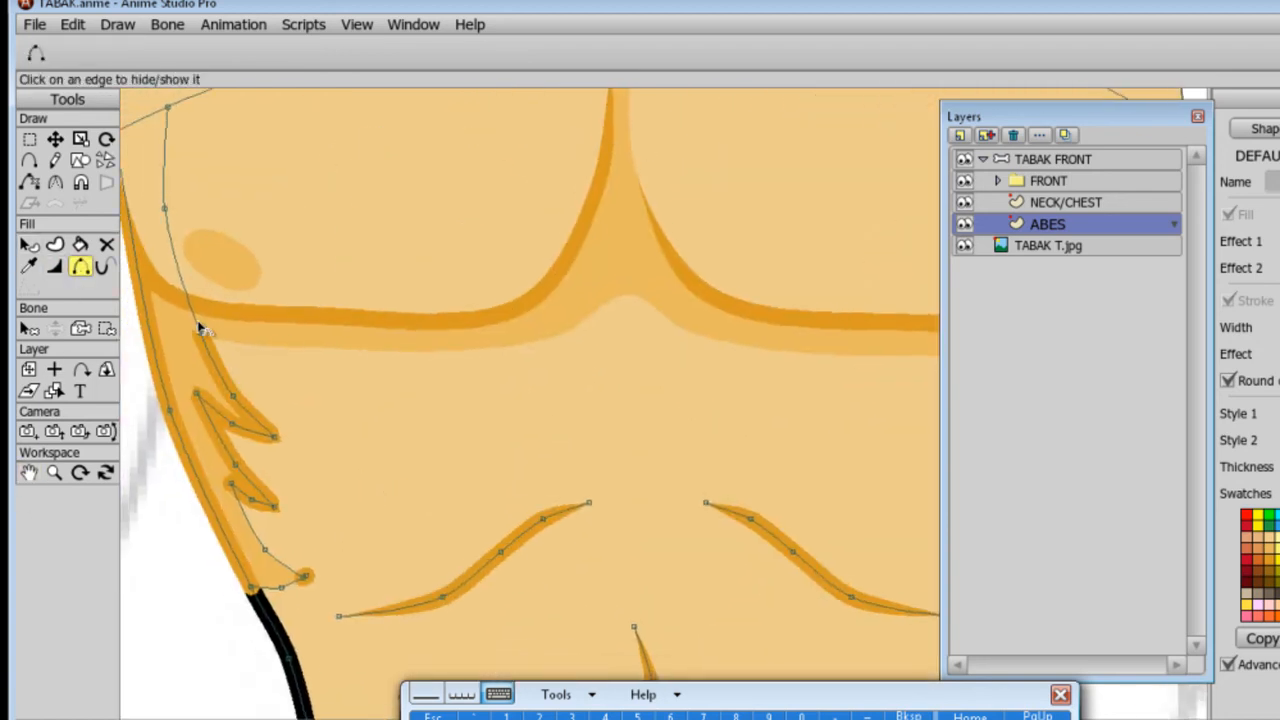
left_click(223, 414)
left_click(264, 506)
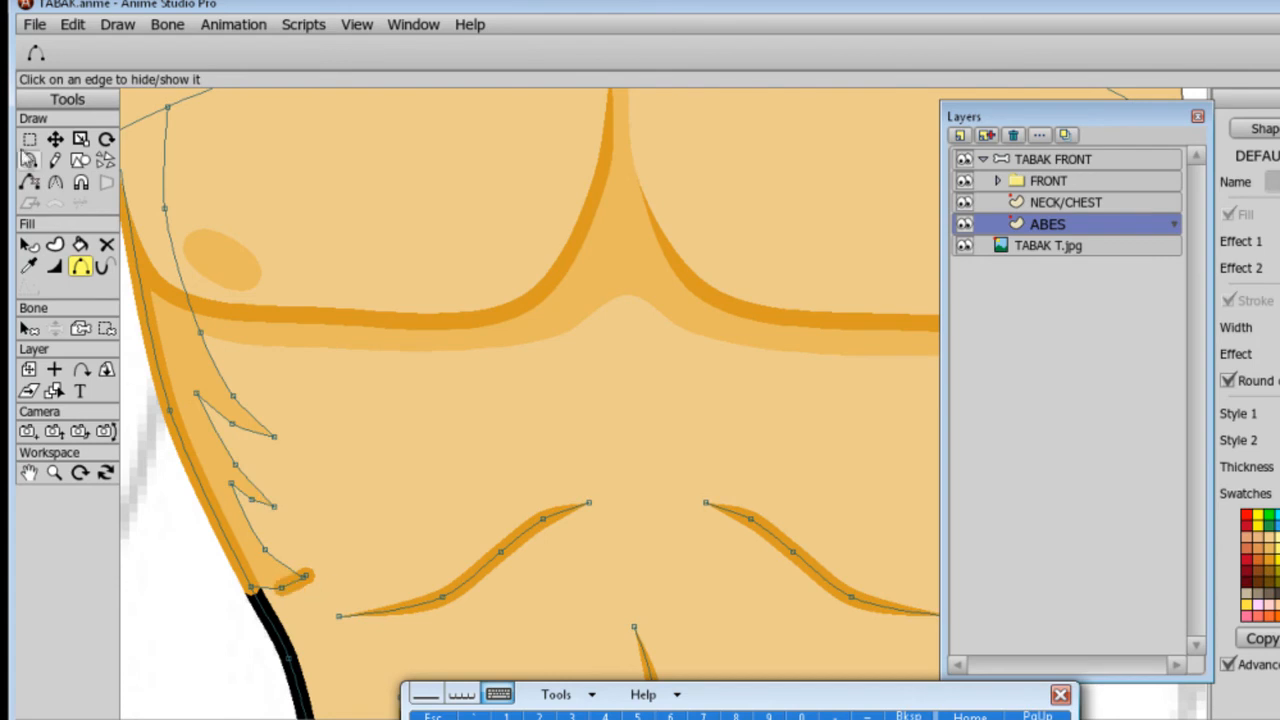
Adjust the lowest tip of the left rib shadow and hide its remaining outlined edges.
key("g")
key("Delete")
key("ctrl+z")
key("t")
left_click_drag(304, 576, 334, 579)
key("ctrl+z")
left_click(288, 508)
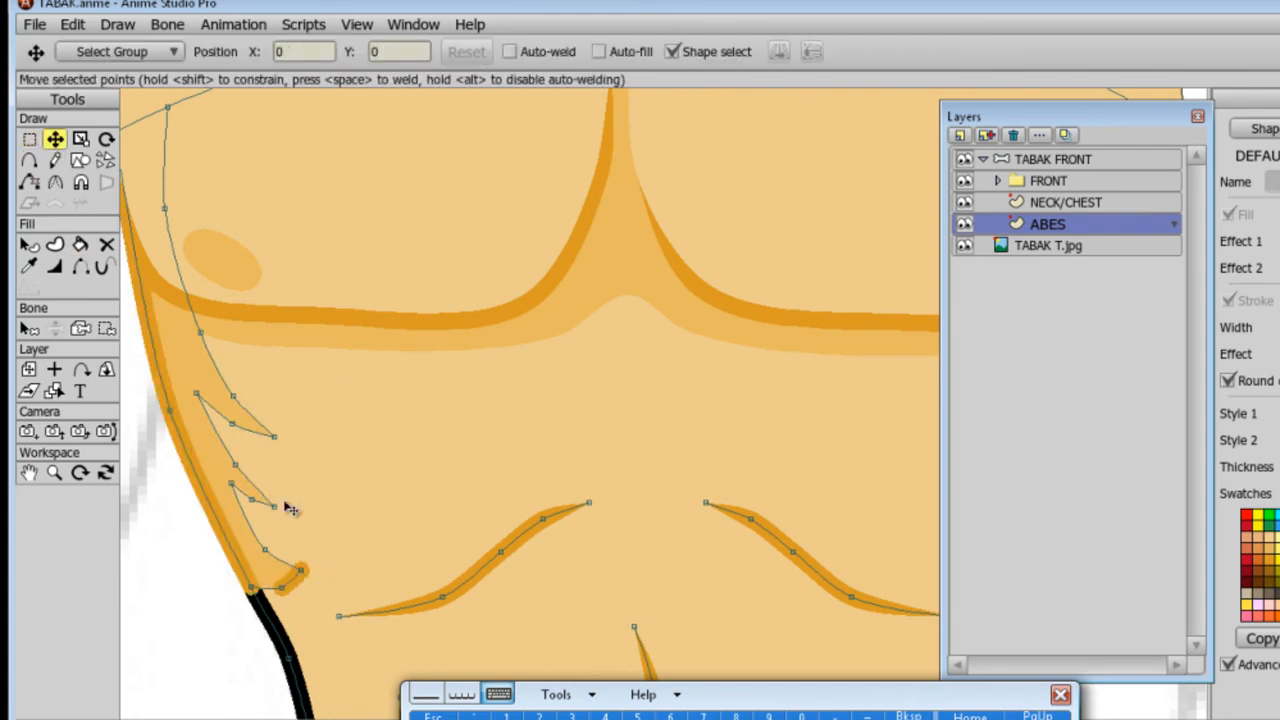
key("h")
left_click(288, 588)
left_click(212, 506)
left_click(212, 506)
Create black outline strokes along both outer sides of the torso, from the chest down to the lower ribs.
left_click(36, 471)
mouse_move(393, 467)
left_mouse_down()
mouse_move(511, 486)
mouse_move(498, 467)
left_mouse_up()
key("e")
left_click_drag(194, 102, 274, 448)
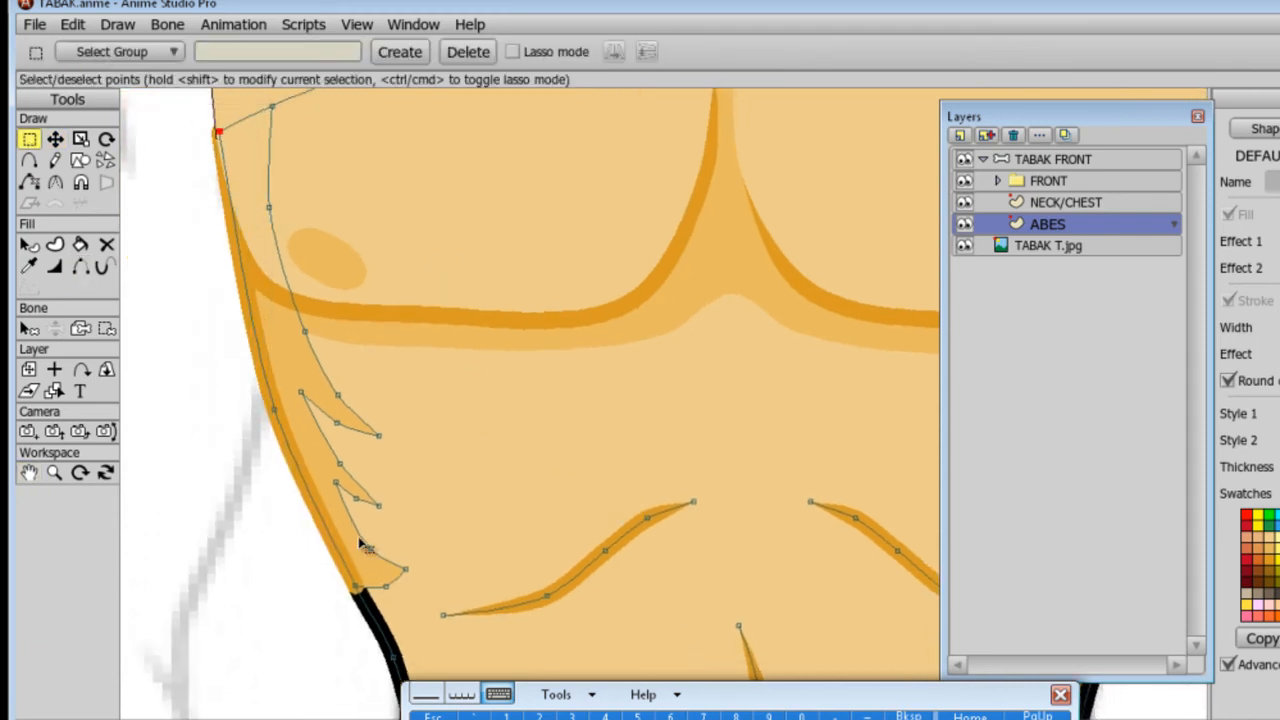
key("u")
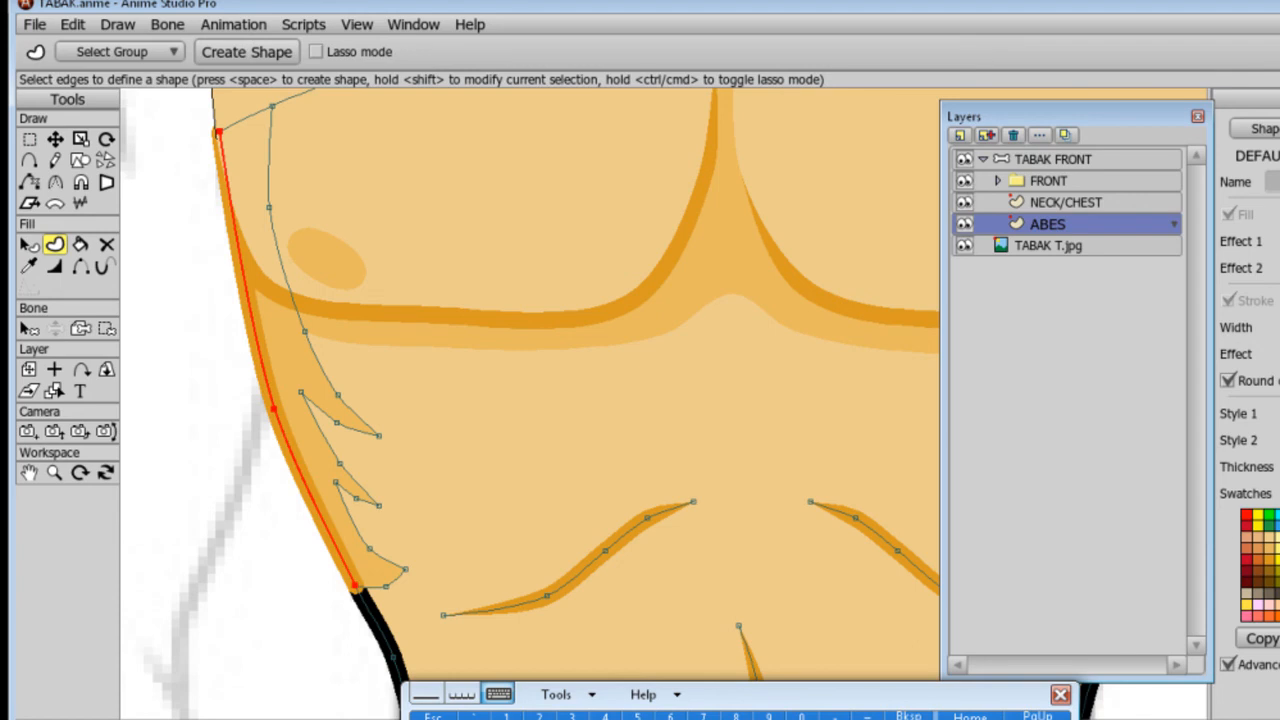
key("space")
left_click_drag(893, 481, 367, 454)
left_click_drag(779, 92, 603, 552)
key("space")
Hide the stroked edges along the spikes of the torso's right rib shadow.
key("h")
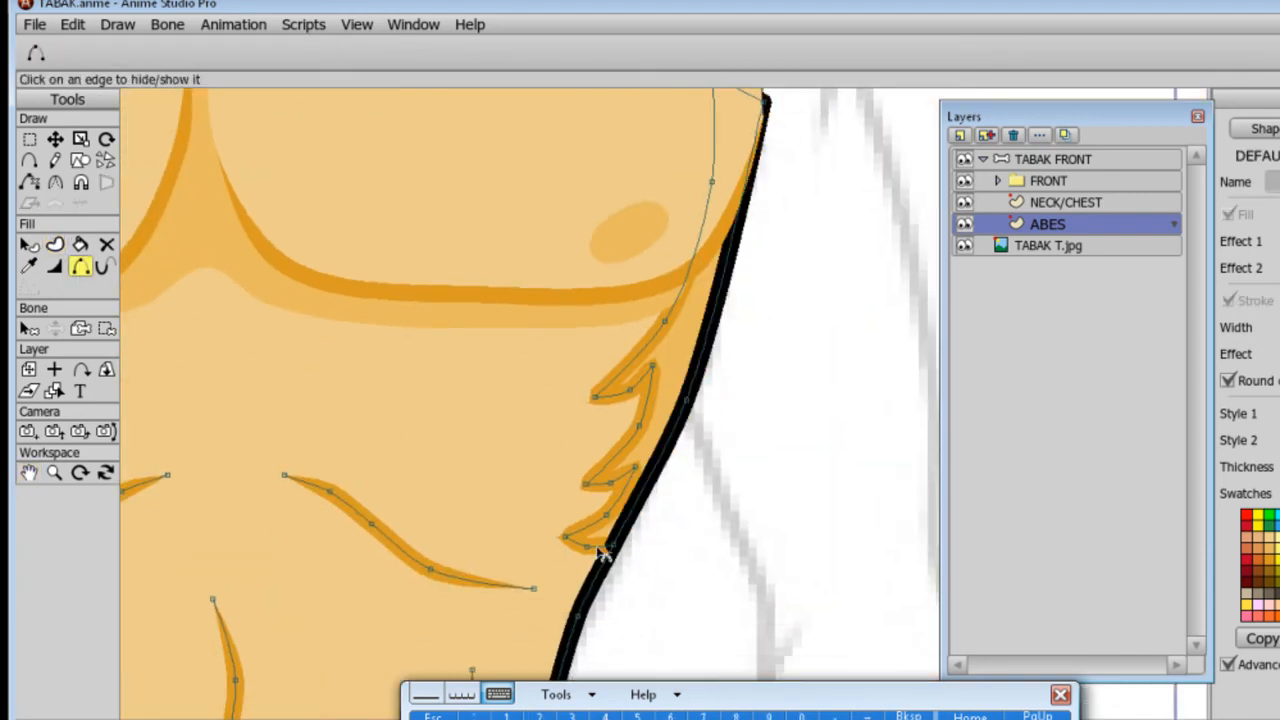
left_click(600, 545)
left_click(609, 474)
left_click(616, 380)
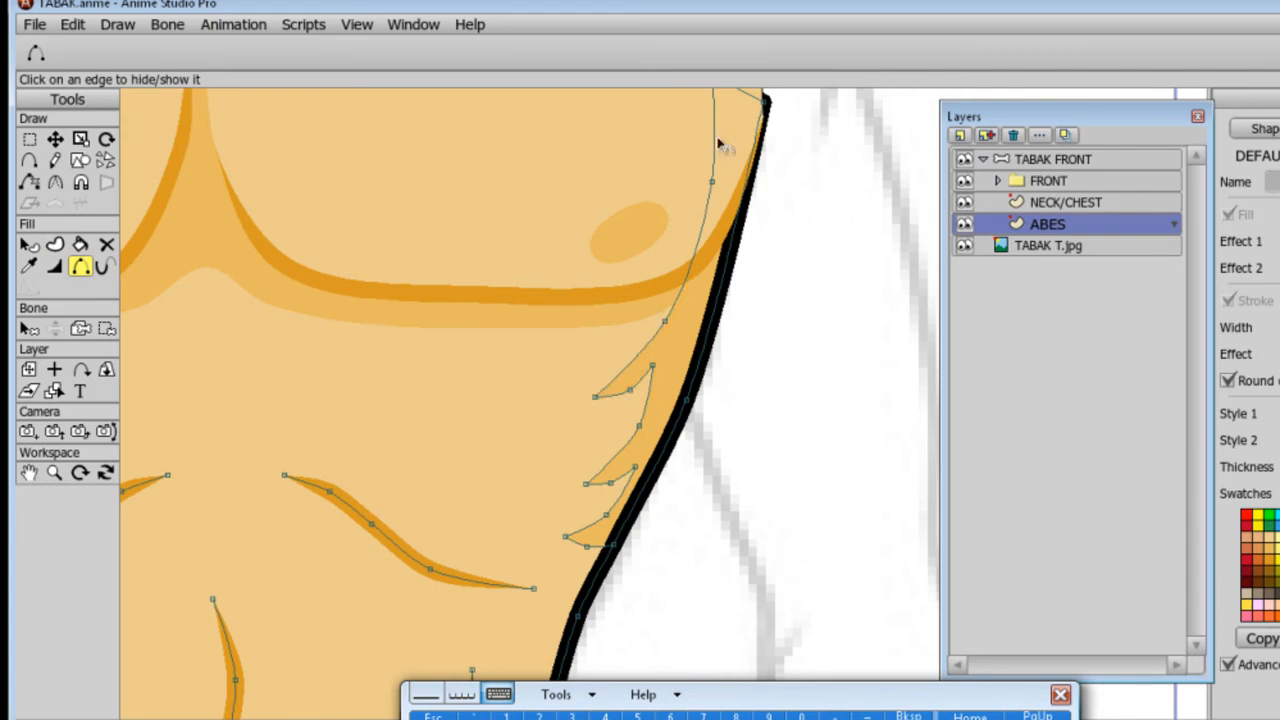
Nudge the torso's two upper corner points inward at the chest sides and hide the outline along its lower edge.
scroll(716, 135, "down", 5)
left_click_drag(851, 395, 957, 326)
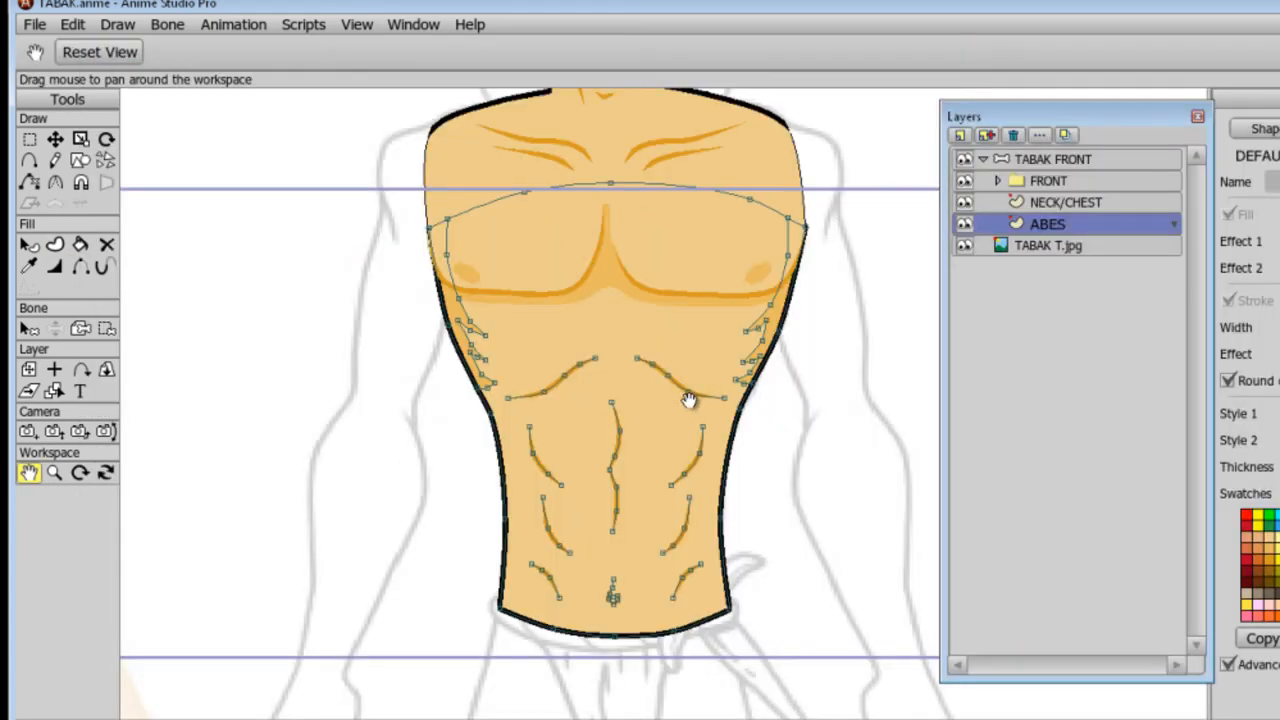
key("t")
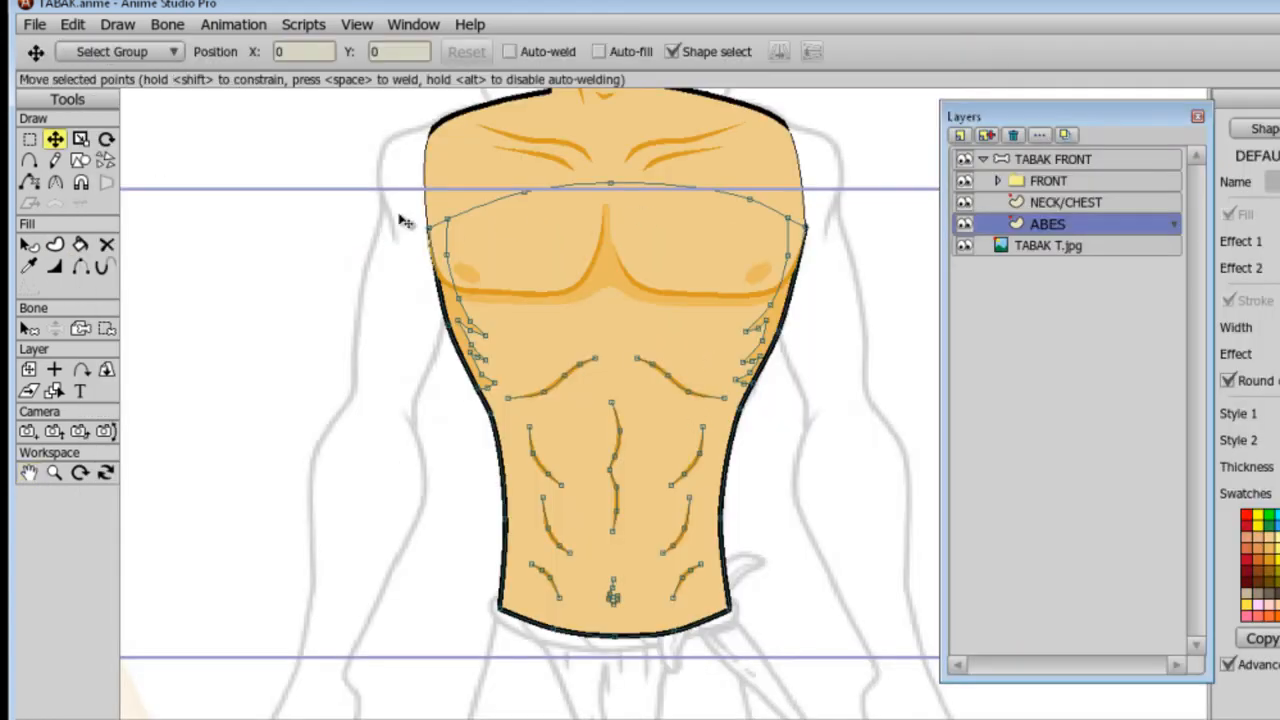
left_click(430, 228)
left_click(799, 229)
left_click(78, 268)
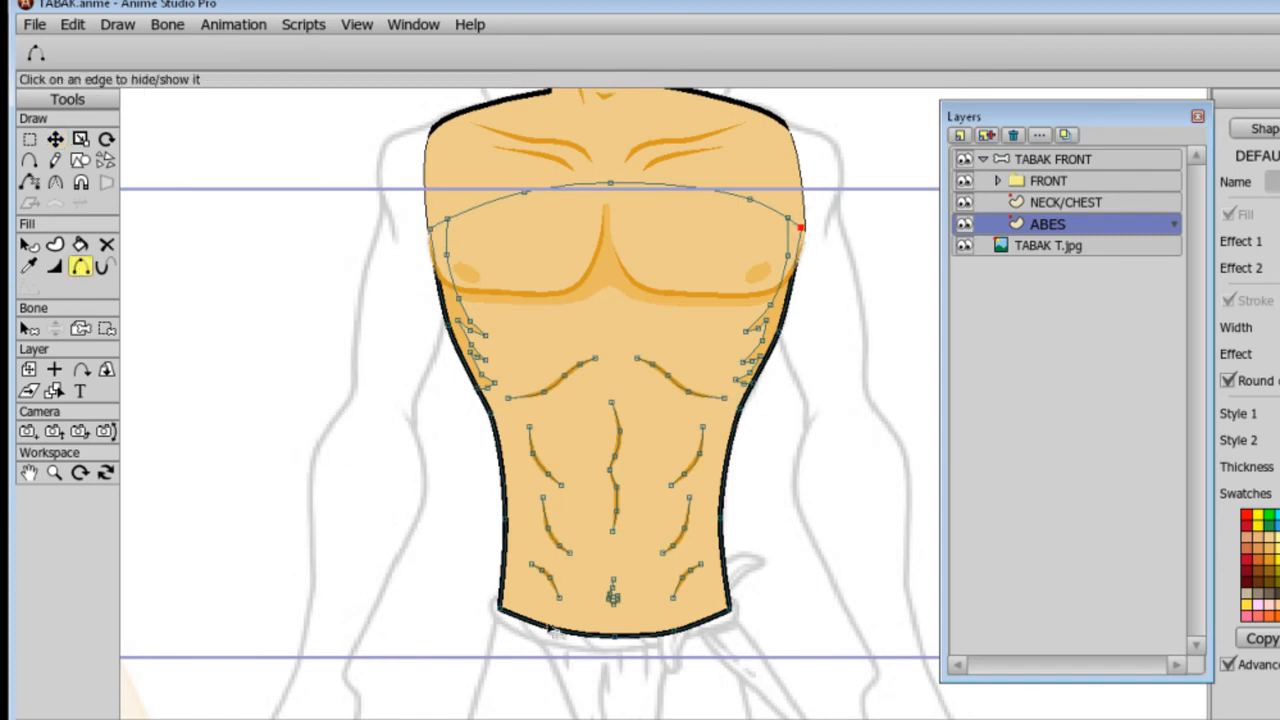
scroll(645, 585, "down", 4)
Add a vector layer named "ARM L" between the NECK/CHEST and ABES layers.
left_click(959, 134)
left_click(980, 153)
type("ARM L")
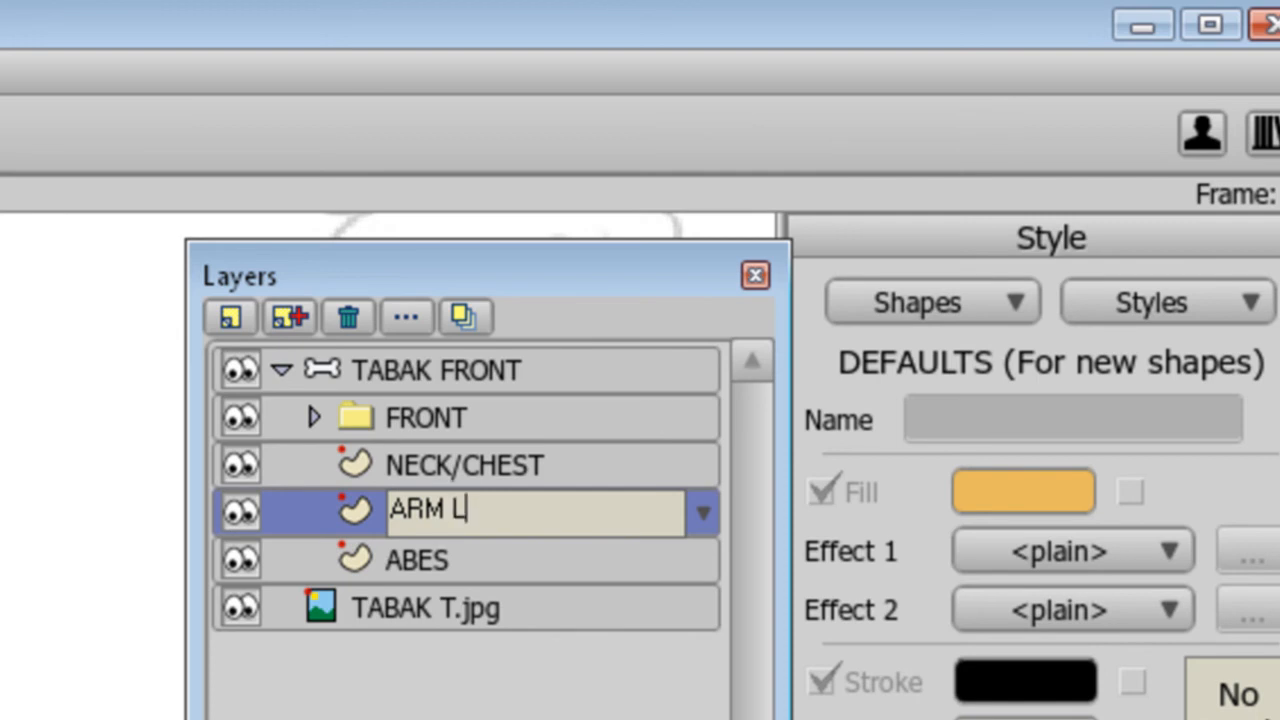
key("Return")
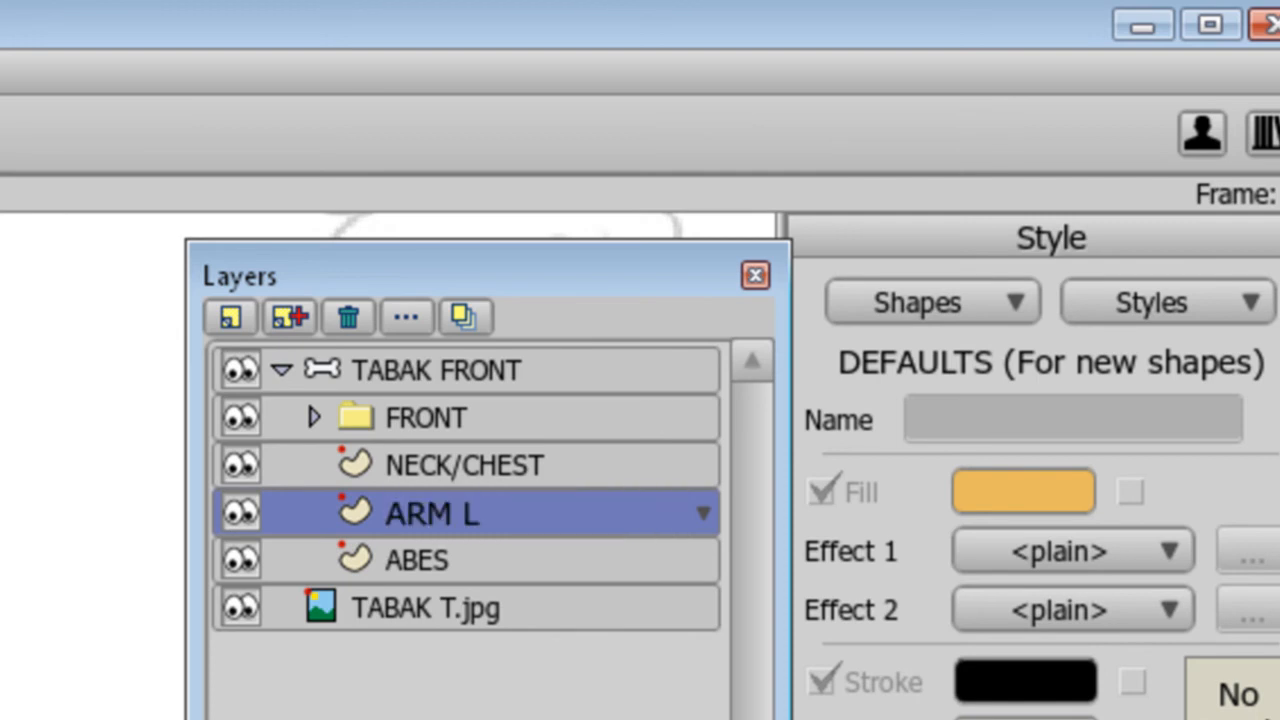
Draw a rectangle over the character's left upper arm and move its corners to match the sketched shoulder and elbow.
scroll(554, 291, "up", 3)
scroll(554, 291, "down", 2)
mouse_move(552, 249)
left_mouse_down()
mouse_move(597, 384)
mouse_move(576, 398)
mouse_move(564, 383)
left_mouse_up()
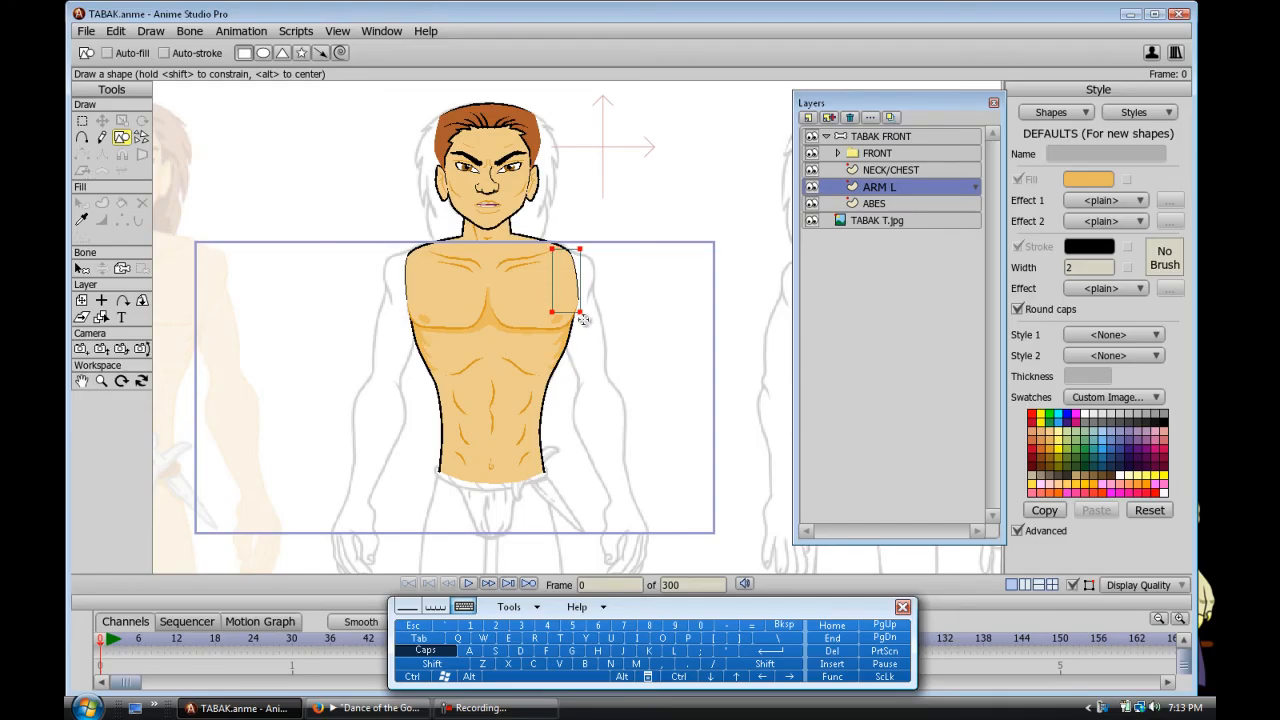
key("g")
left_click(597, 249)
key("c")
key("ctrl+m")
left_click(86, 138)
left_click(102, 121)
left_click_drag(597, 383, 605, 373)
left_click_drag(564, 383, 579, 382)
left_click_drag(553, 249, 594, 255)
Add points along the upper arm outline and shape it into a smooth contour with a rounded elbow end.
key("c")
key("ctrl+m")
left_click(86, 138)
key("t")
key("a")
left_click(597, 308)
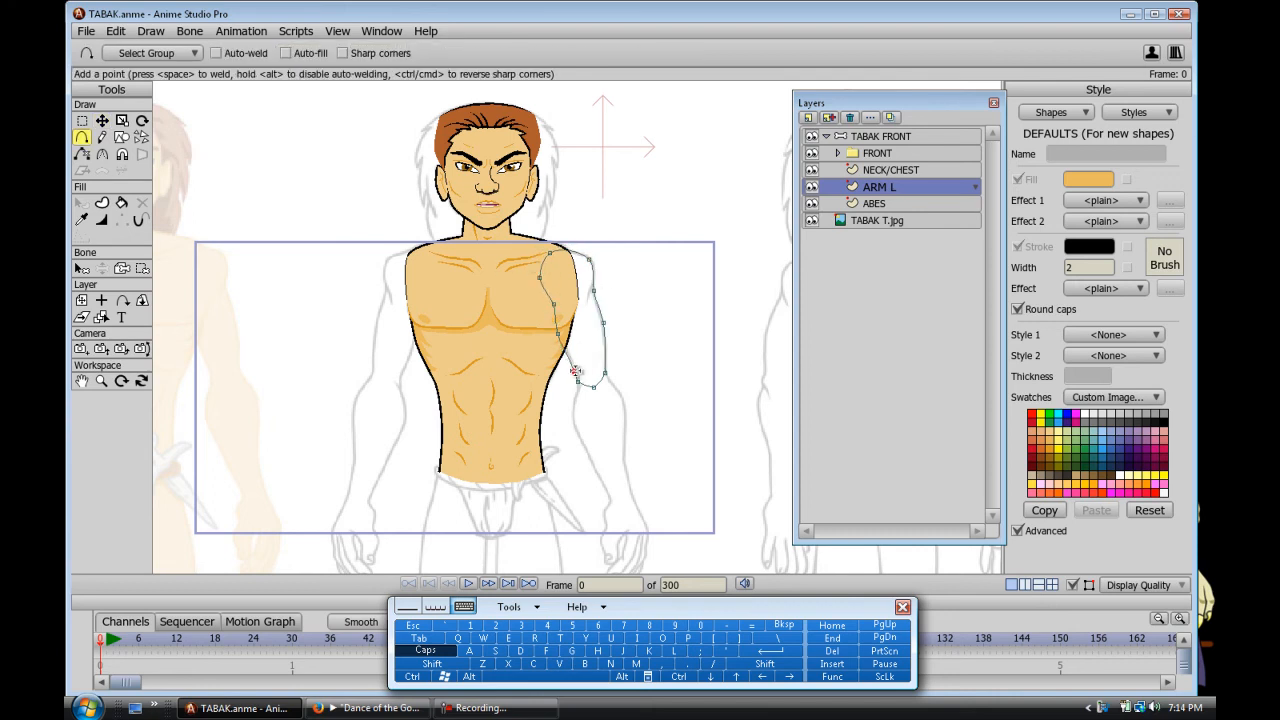
left_click(103, 122)
left_click(102, 154)
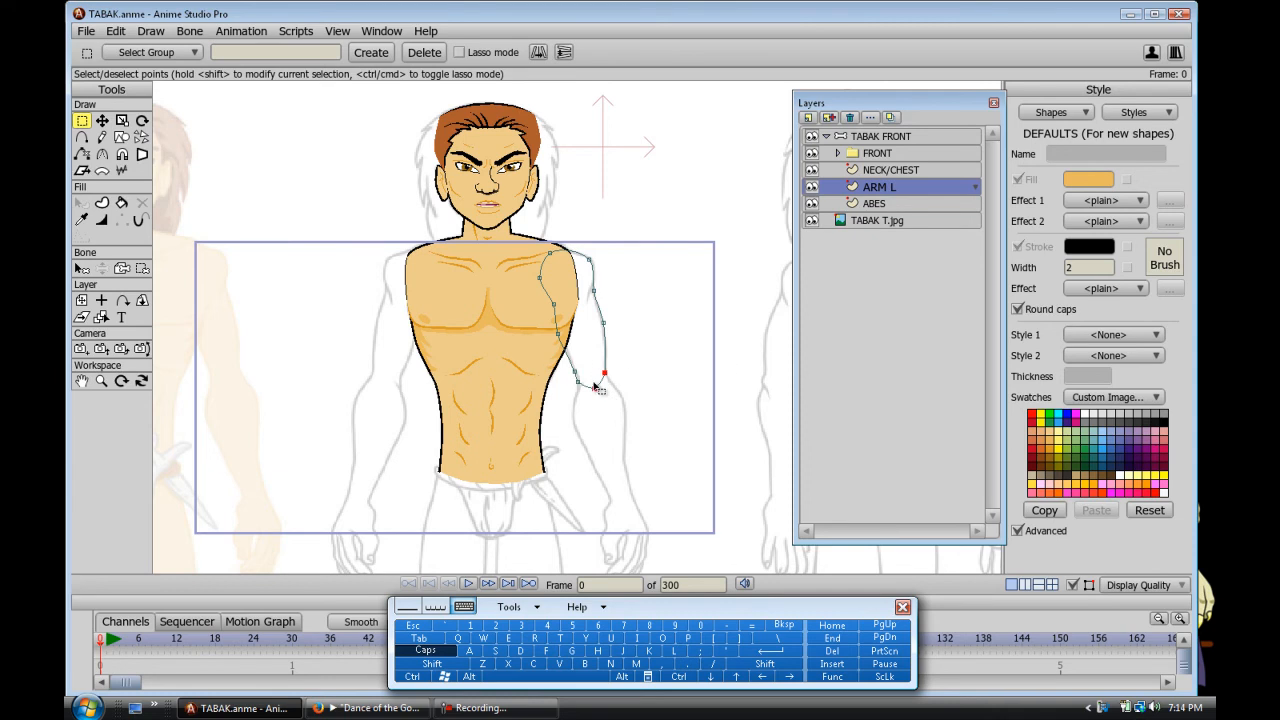
Add points rounding the shoulder and draw a short muscle crease branching inward from the upper arm's outer edge.
left_click(82, 137)
scroll(440, 266, "up", 5)
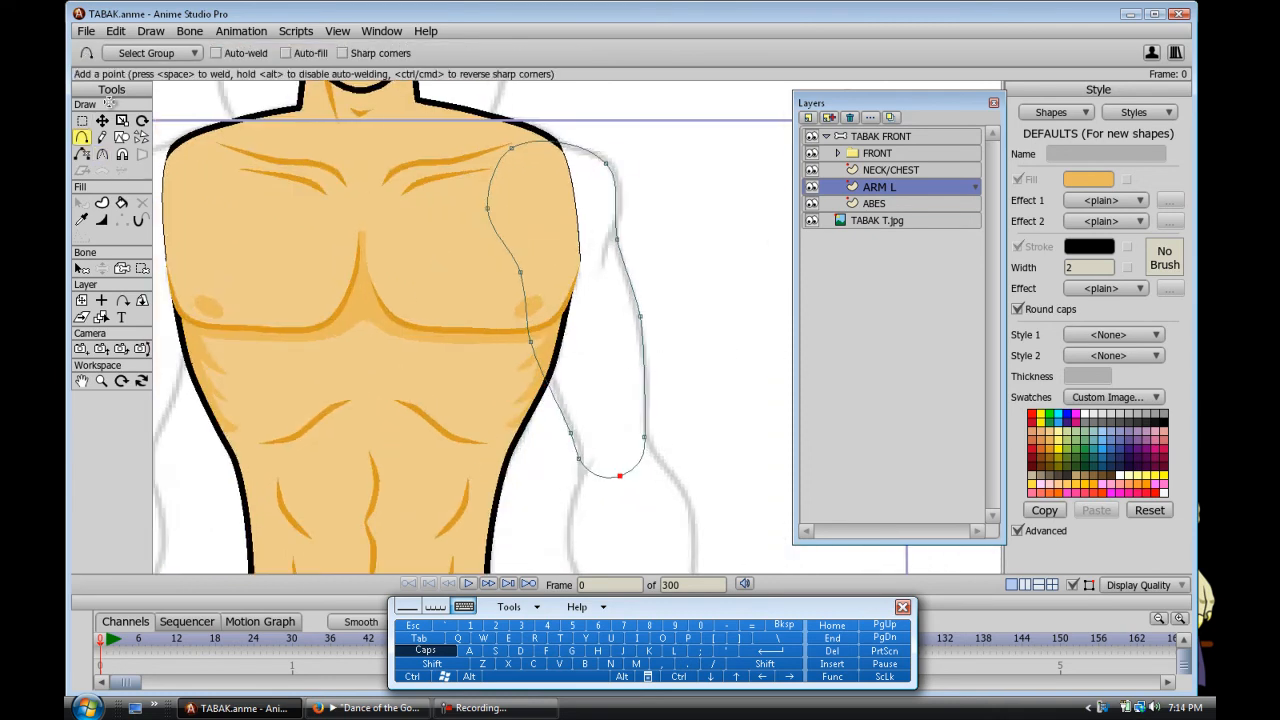
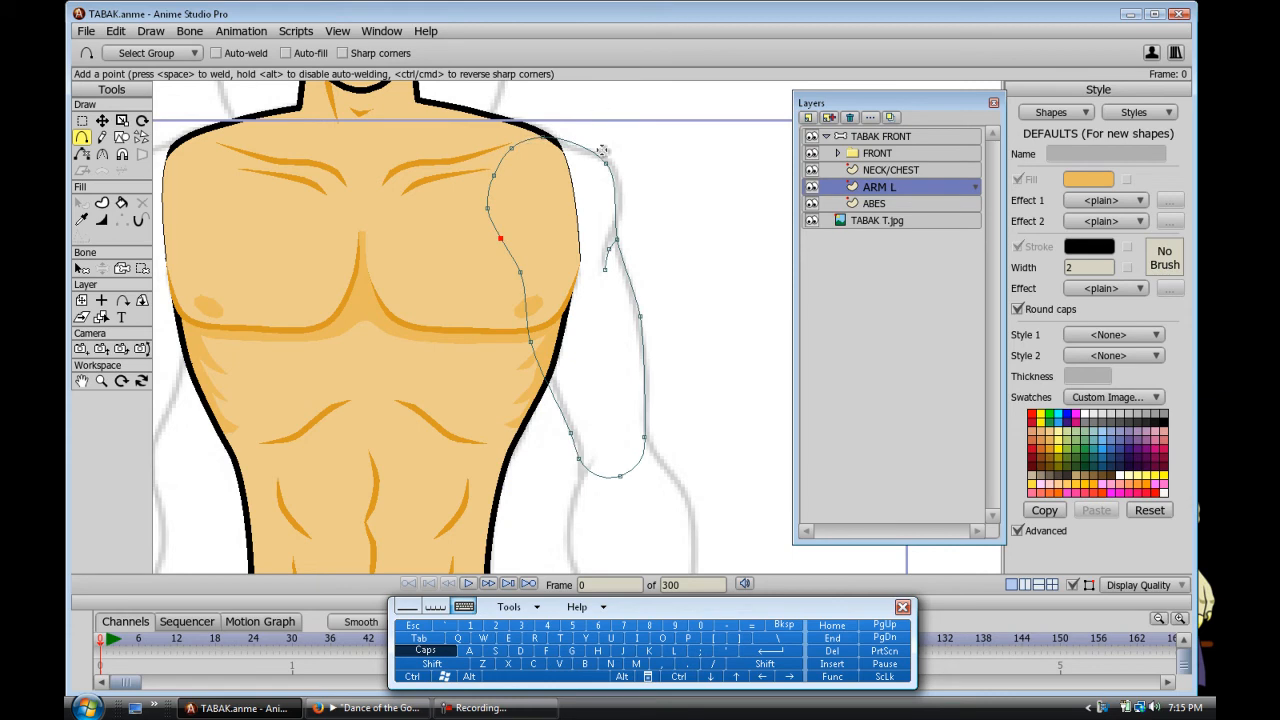
key("t")
left_click(590, 150)
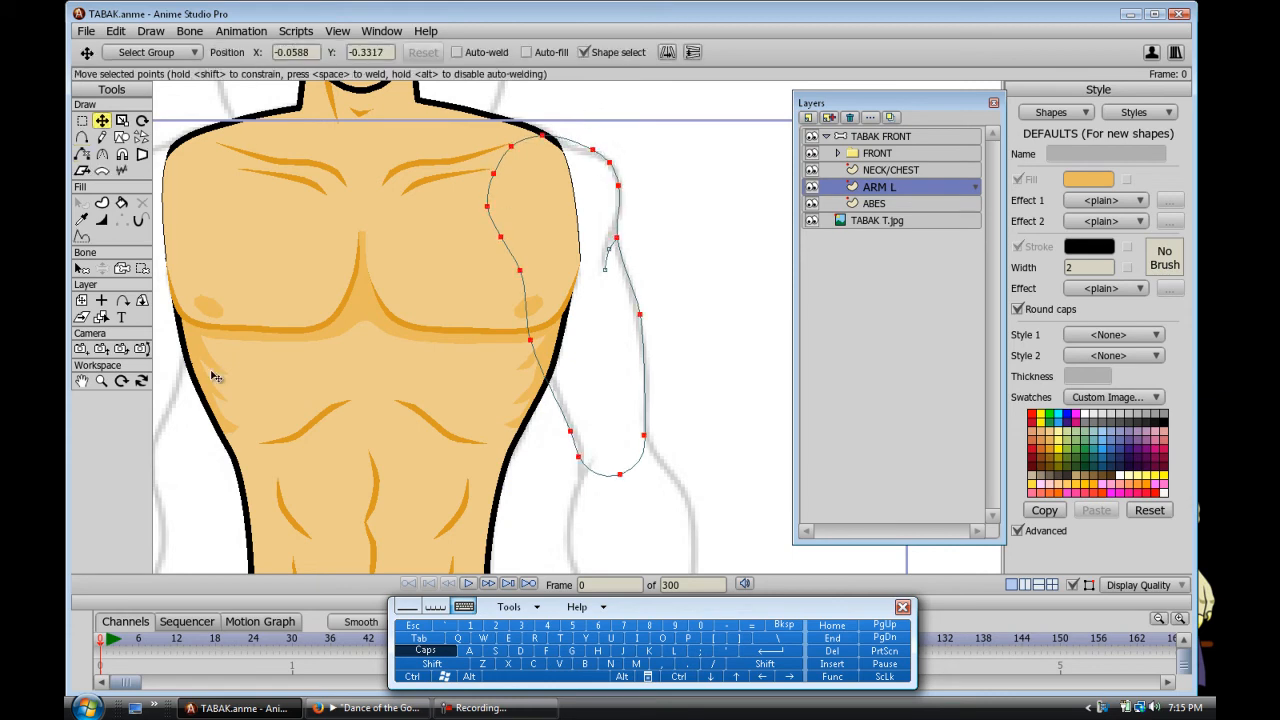
Create a filled shape with a black outline from the upper arm contour, and stroke the short muscle crease.
left_click(82, 381)
left_click(102, 203)
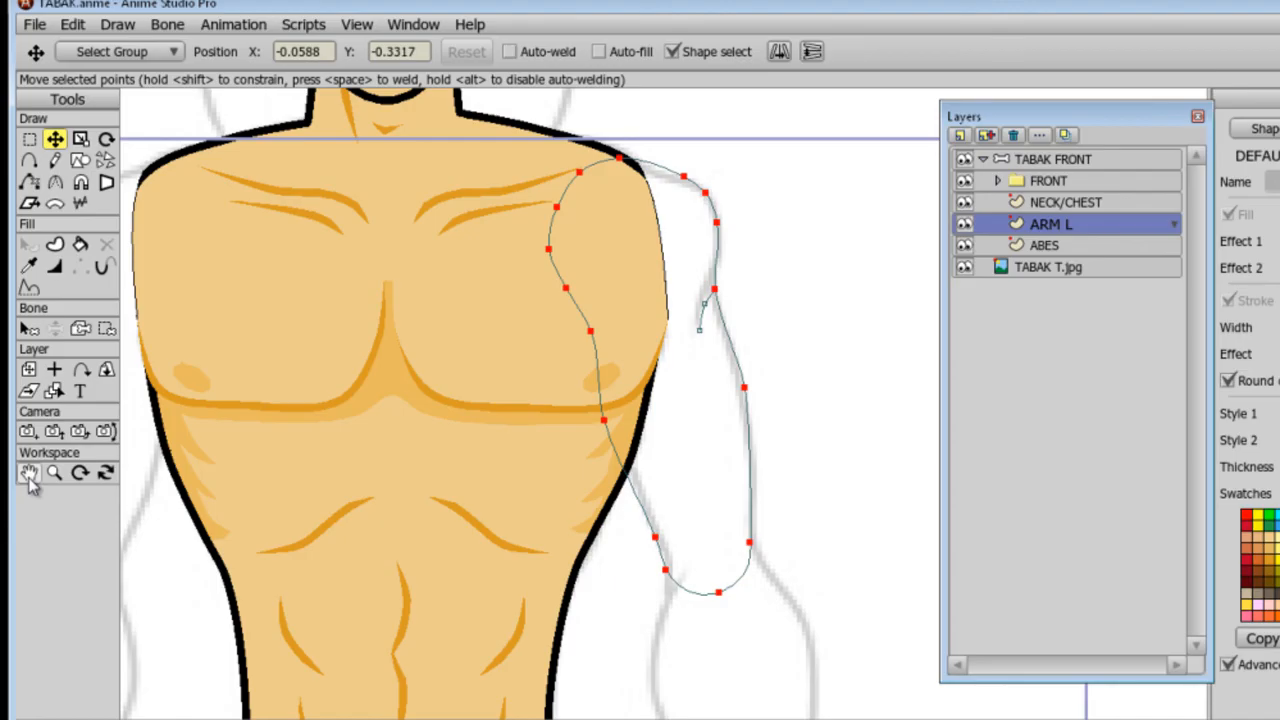
left_click(82, 381)
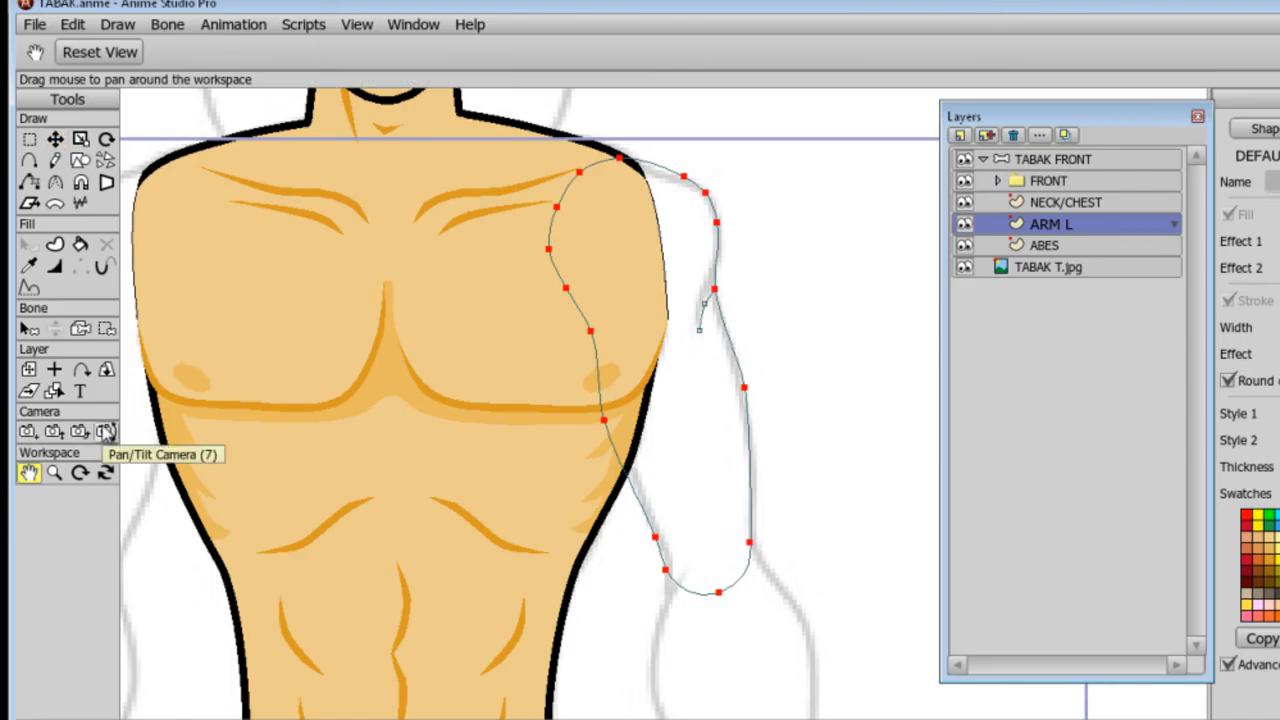
left_click(102, 203)
key("space")
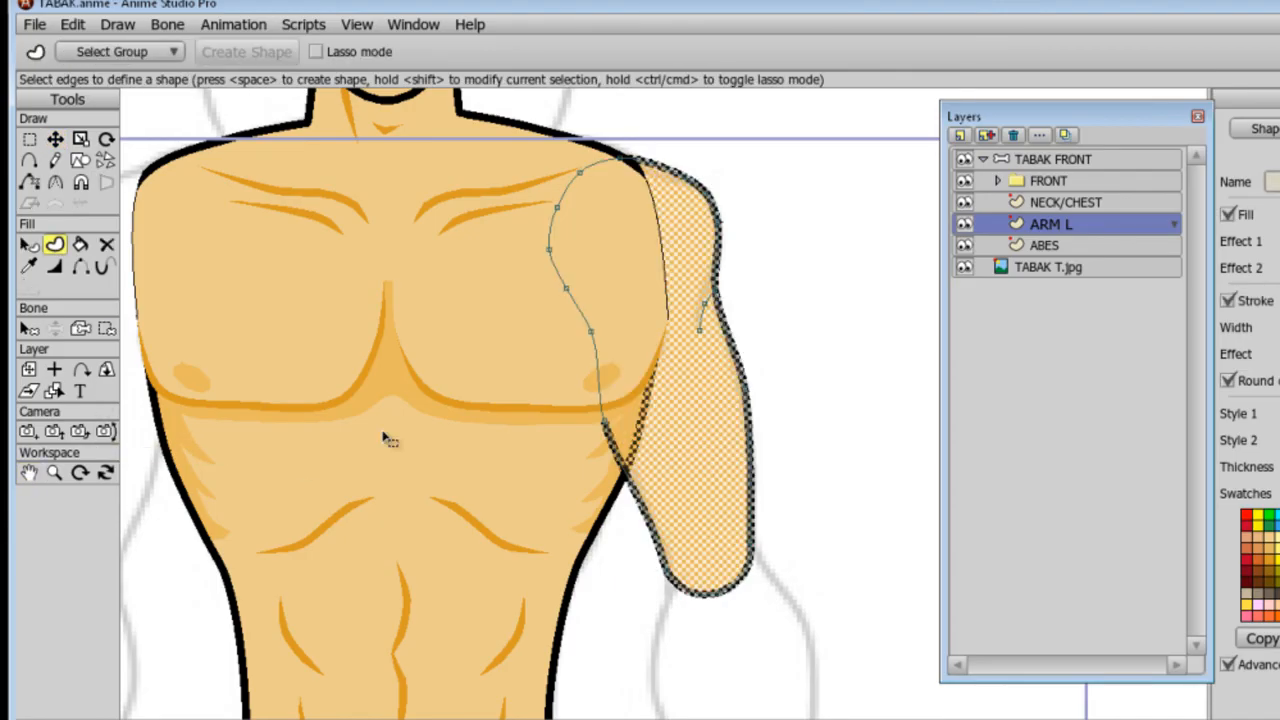
key("ctrl+z")
left_click(700, 322, "shift")
key("space")
Taper the muscle crease stroke toward its free end and fine-tune its points where it meets the arm's outer edge.
left_click(81, 266)
left_click(55, 267)
left_click_drag(655, 335, 610, 325)
key("t")
left_click(696, 240)
left_click_drag(715, 294, 714, 286)
left_click(706, 304)
Recolour the upper arm fill with the skin tone sampled from the torso.
left_click(30, 245)
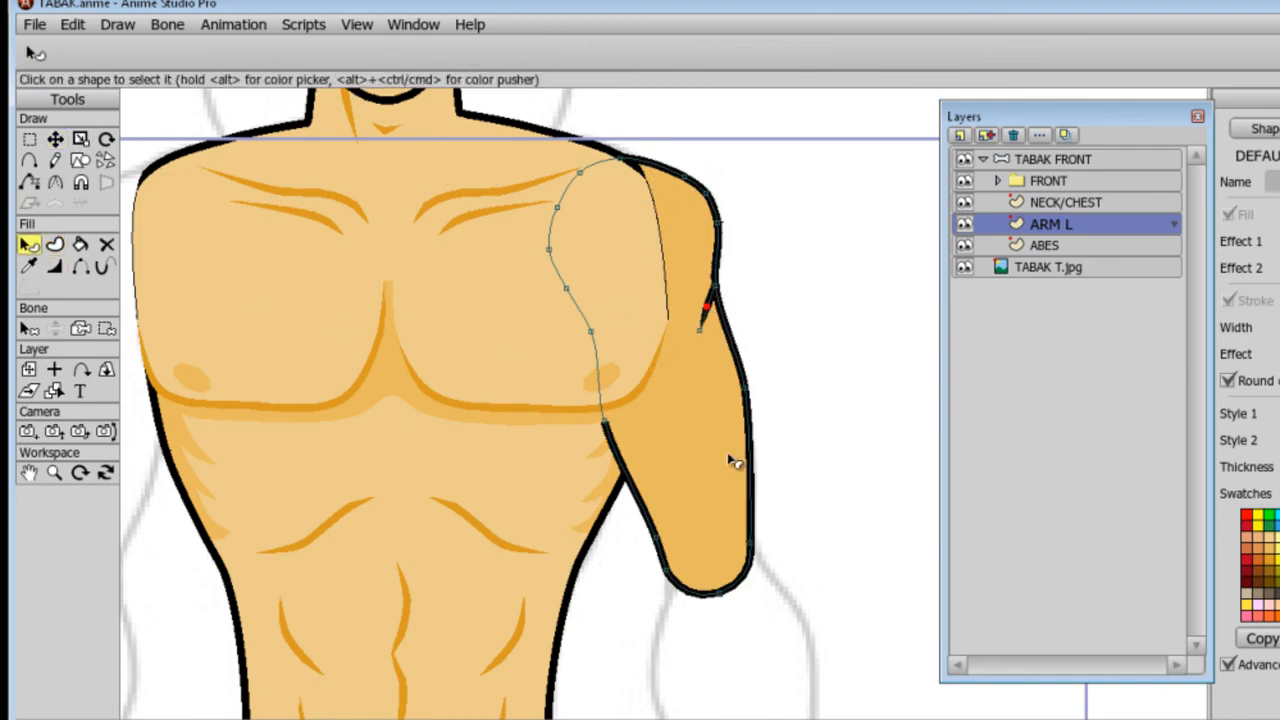
left_click(731, 460)
left_click(30, 266)
left_click(170, 225)
left_click(55, 244)
left_click(766, 342)
Draw a rectangle over the left forearm and move its corners to match the sketched elbow and wrist.
scroll(634, 293, "down", 3)
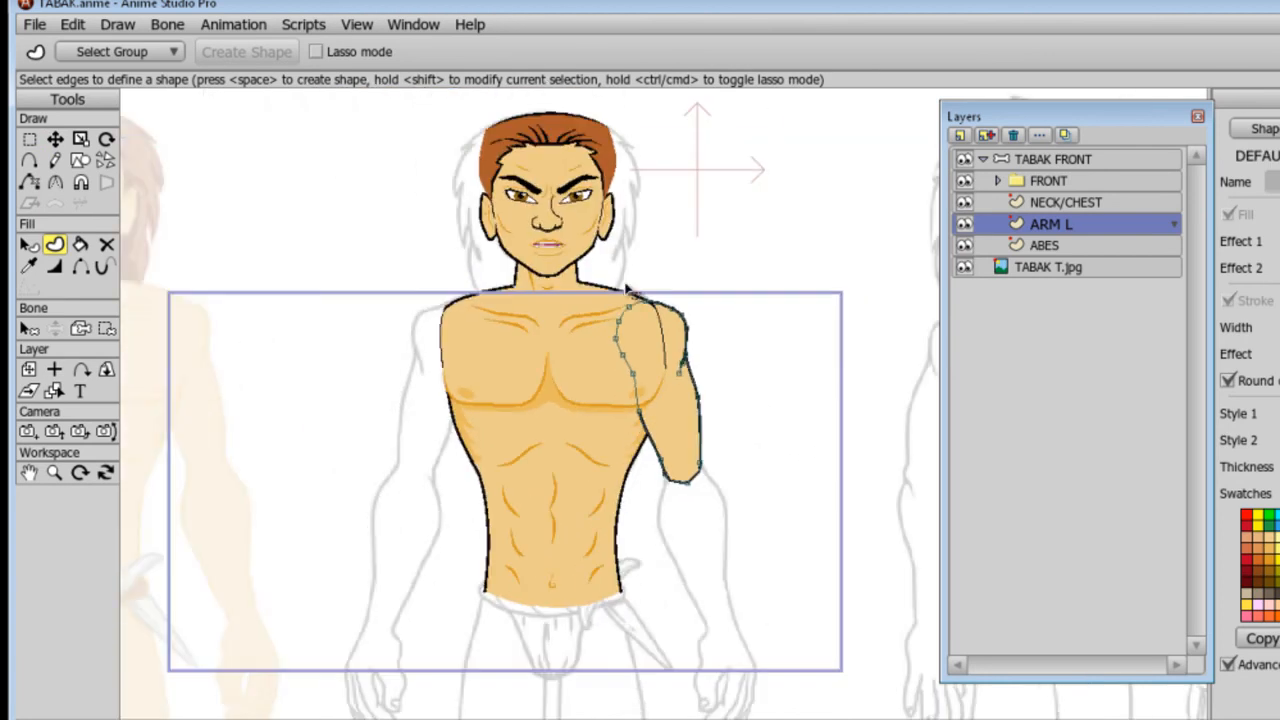
left_click(29, 472)
left_click_drag(745, 455, 717, 369)
scroll(894, 491, "up", 3)
left_click_drag(894, 491, 851, 339)
key("r")
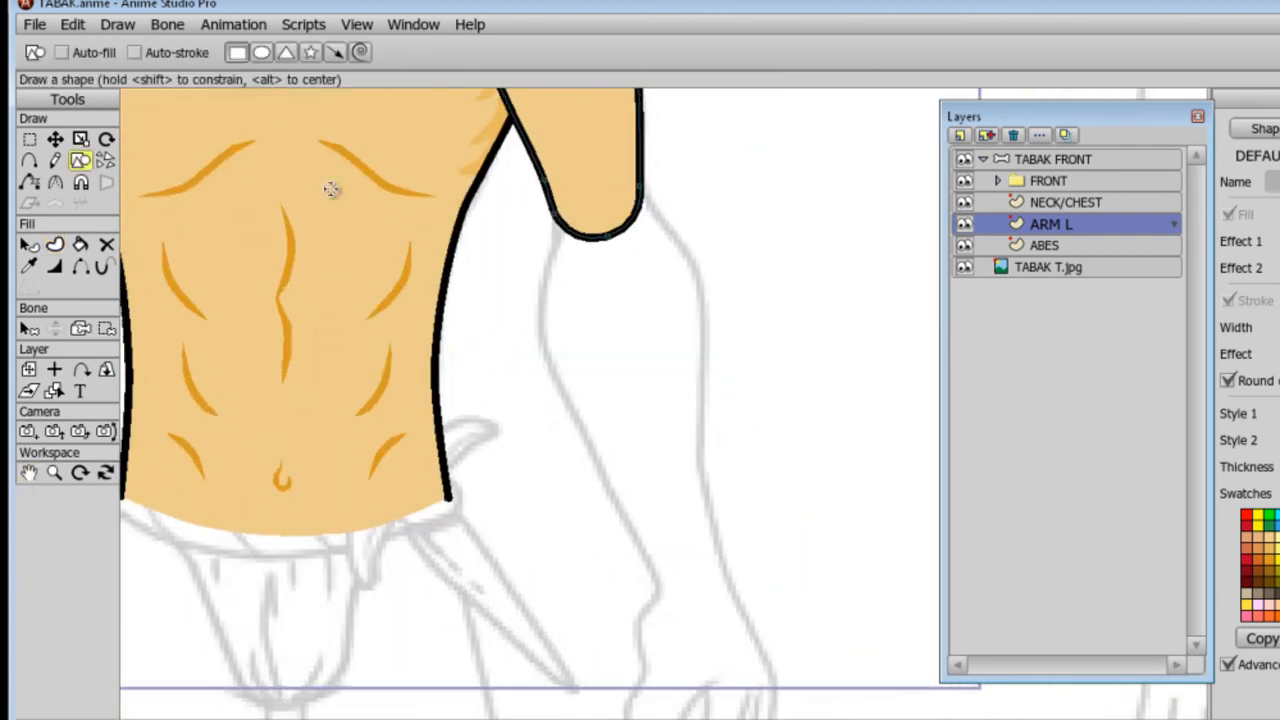
left_click_drag(549, 202, 716, 618)
key("t")
left_click_drag(641, 628, 702, 605)
left_click_drag(634, 206, 603, 160)
left_click_drag(547, 410, 537, 331)
left_click_drag(717, 410, 703, 277)
Add points along both sides of the forearm outline and adjust their curvature to follow the sketch.
key("a")
left_click(722, 566)
left_click_drag(727, 568, 724, 572)
left_click_drag(749, 504, 709, 502)
left_click_drag(727, 370, 704, 368)
left_click_drag(603, 551, 647, 558)
left_click_drag(556, 424, 573, 413)
left_click(54, 182)
left_click_drag(538, 330, 250, 355)
left_click_drag(703, 277, 470, 300)
left_click_drag(740, 574, 506, 586)
left_click_drag(663, 590, 530, 624)
Round the wrist and elbow ends of the forearm outline with extra points, overlapping the upper arm at the elbow.
left_click(29, 160)
left_click_drag(709, 585, 678, 599)
left_click(56, 140)
left_click(29, 160)
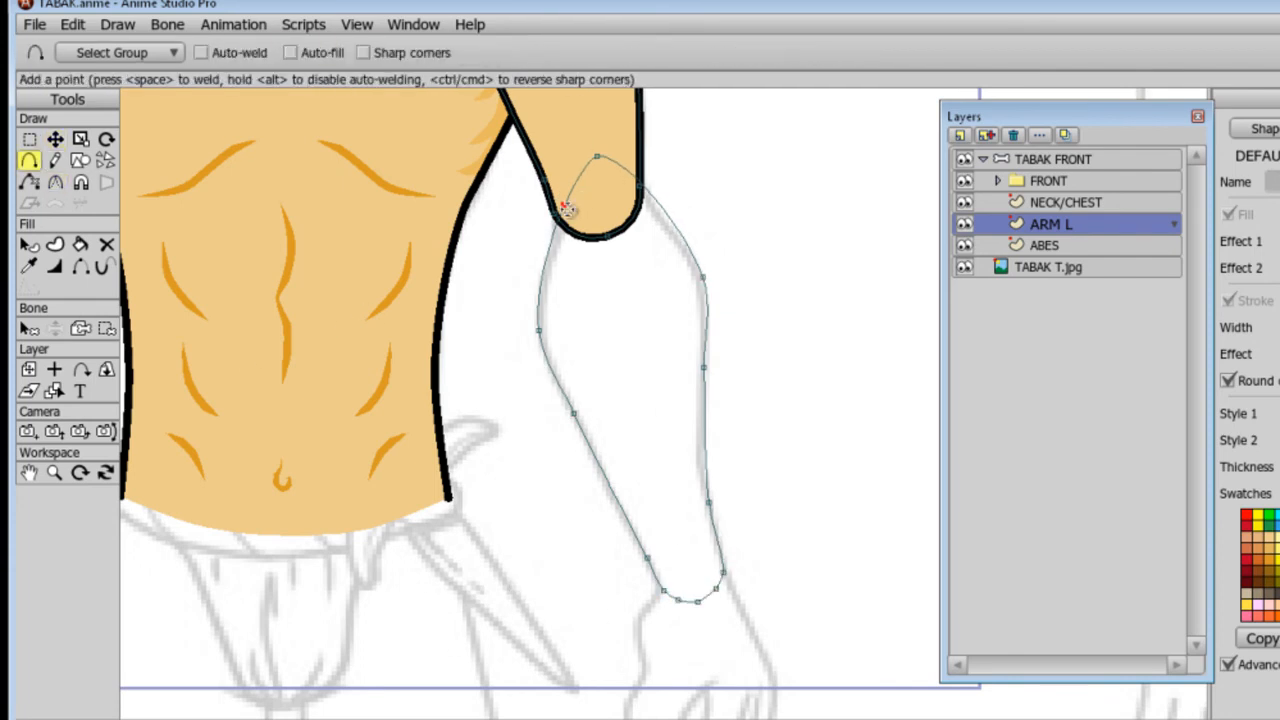
left_click_drag(646, 192, 569, 150)
left_click(654, 203)
left_click(56, 140)
key("ctrl+z")
left_click_drag(564, 230, 534, 201)
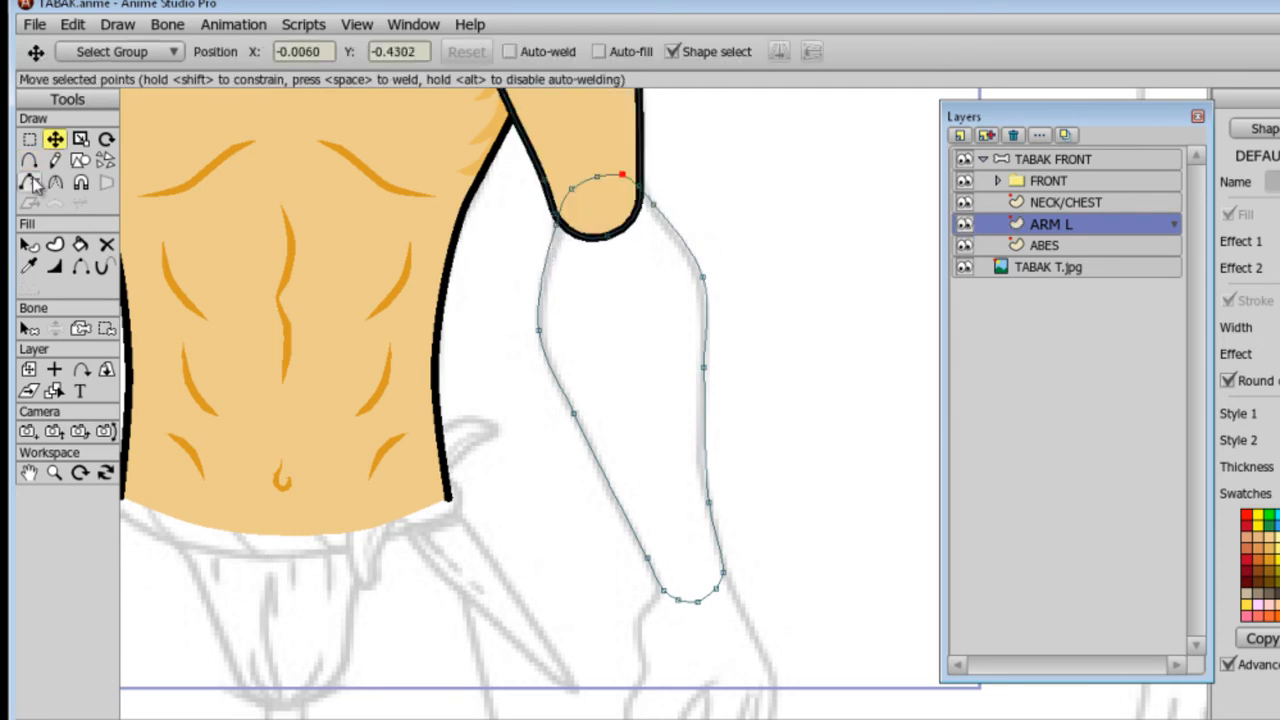
Create a filled, black-outlined forearm shape and reduce the line width to 0 at the overlapping elbow points.
left_click(54, 244)
left_click(608, 478)
key("space")
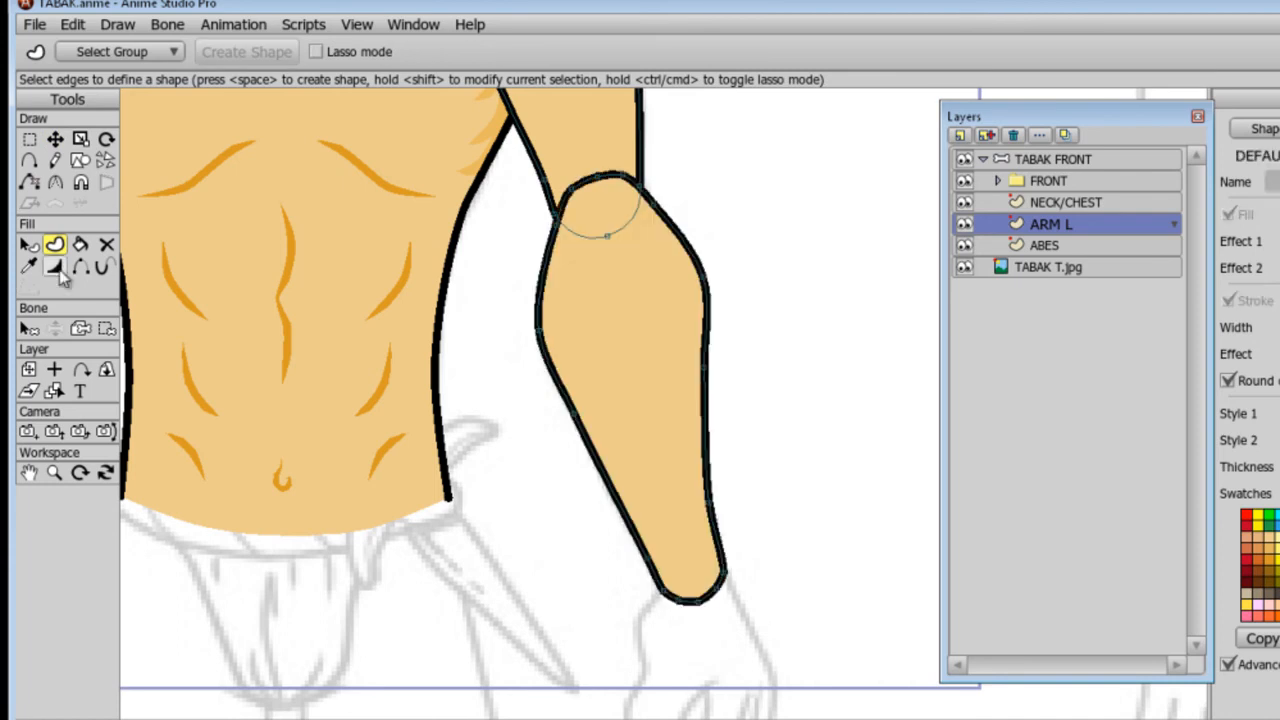
key("w")
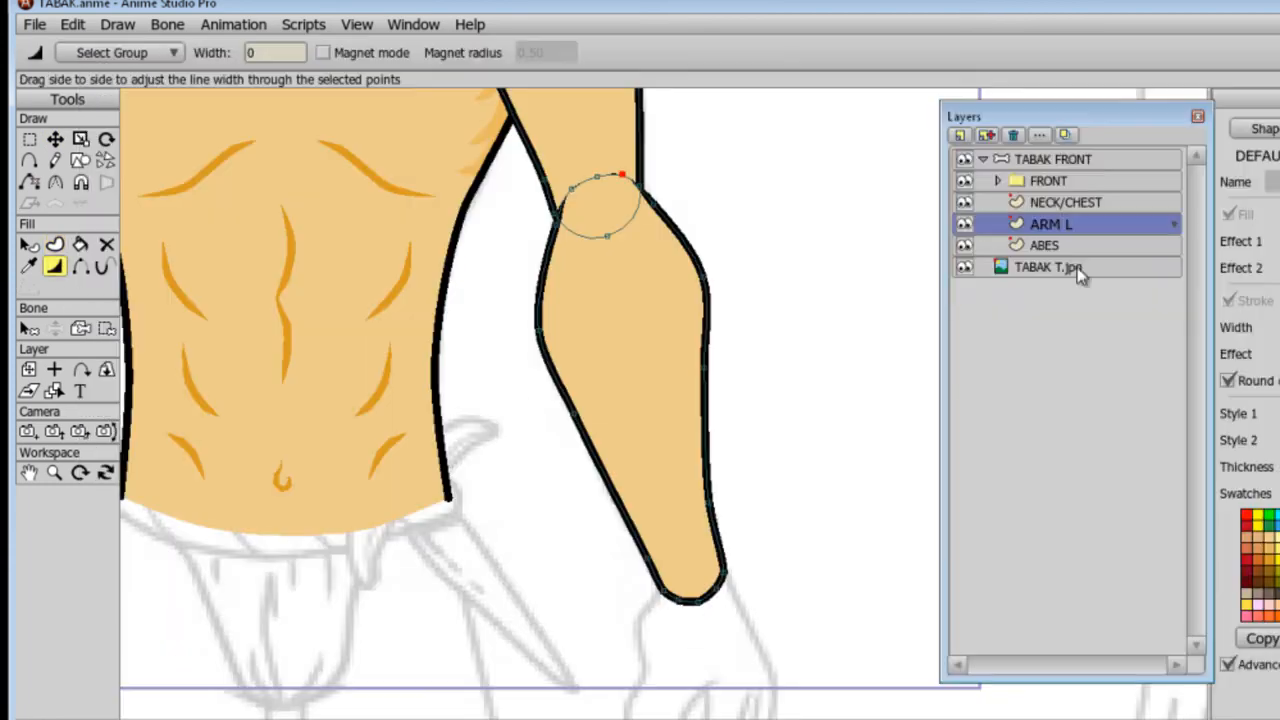
Move the ARM L layer beneath the ABES layer.
left_click_drag(1078, 275, 1078, 258)
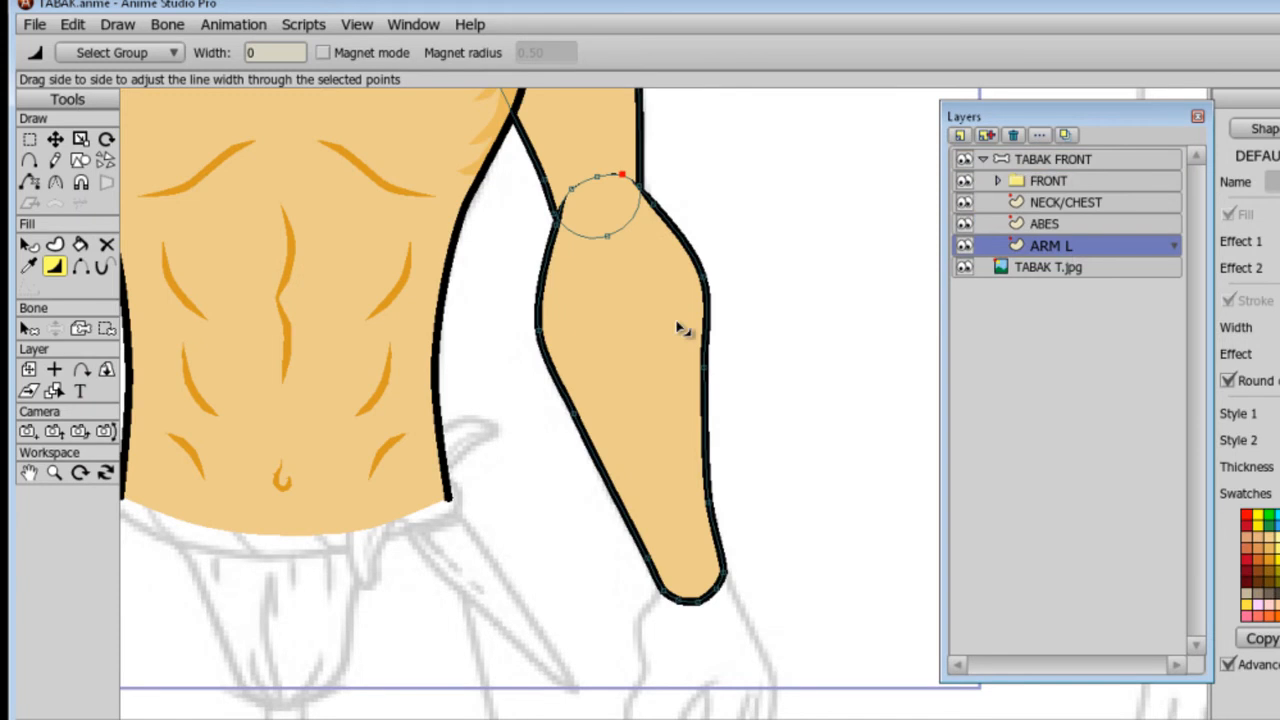
left_click(29, 473)
left_click_drag(504, 486, 546, 589)
scroll(459, 512, "down", 4)
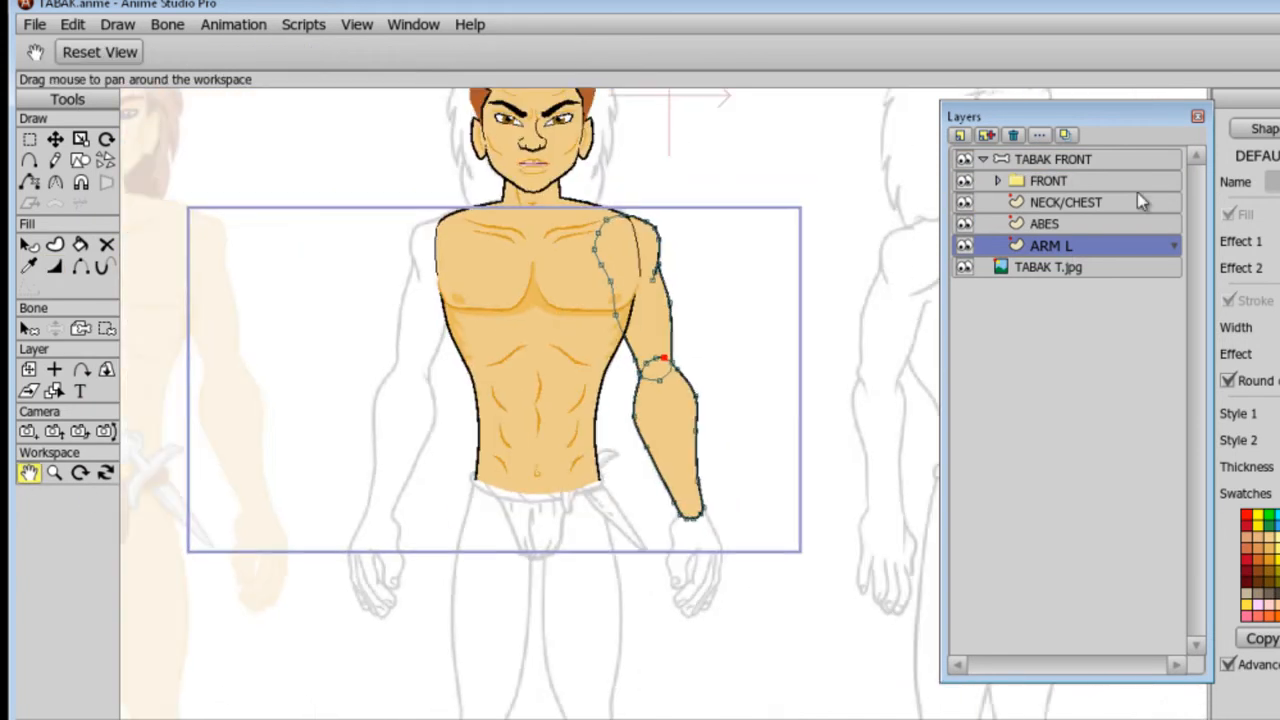
Duplicate the ARM L layer as "ARM L L" and rename the original layer "ARM L U".
left_click(986, 135)
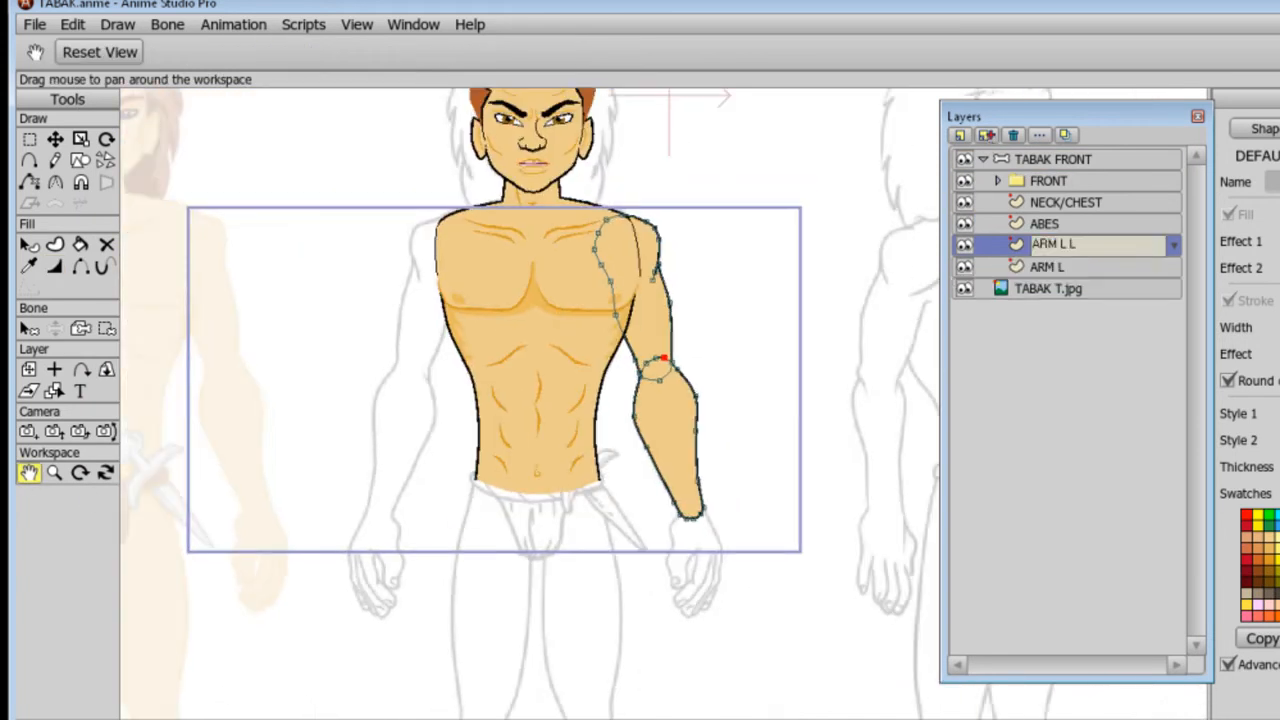
double_click(1063, 266)
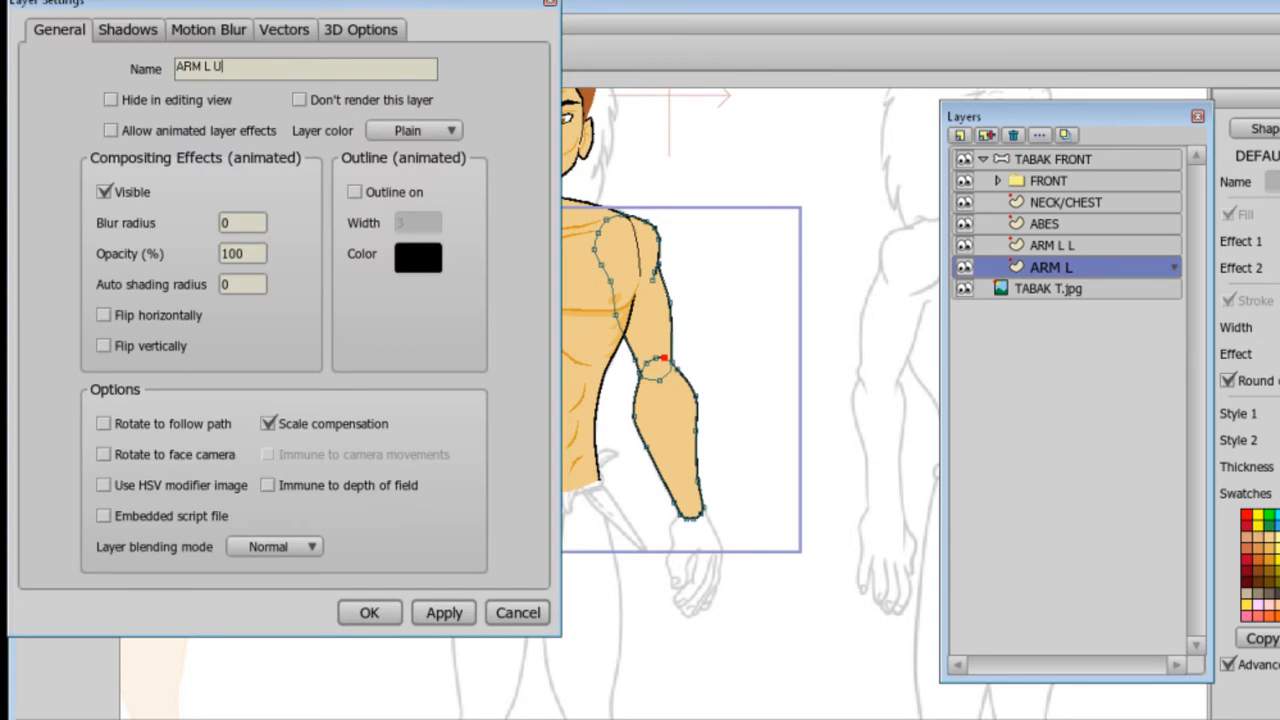
key("Return")
Delete the forearm from the ARM L U layer so it holds only the upper arm.
key("g")
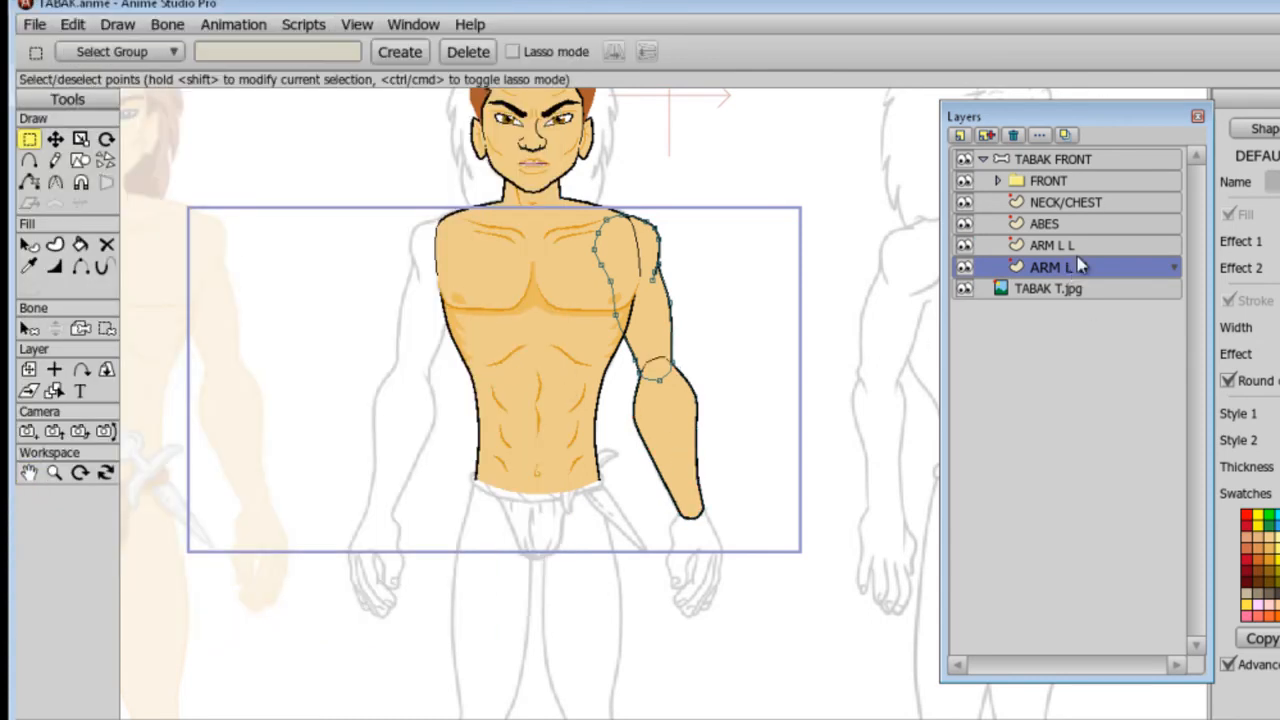
left_click(1058, 245)
left_click(1058, 267)
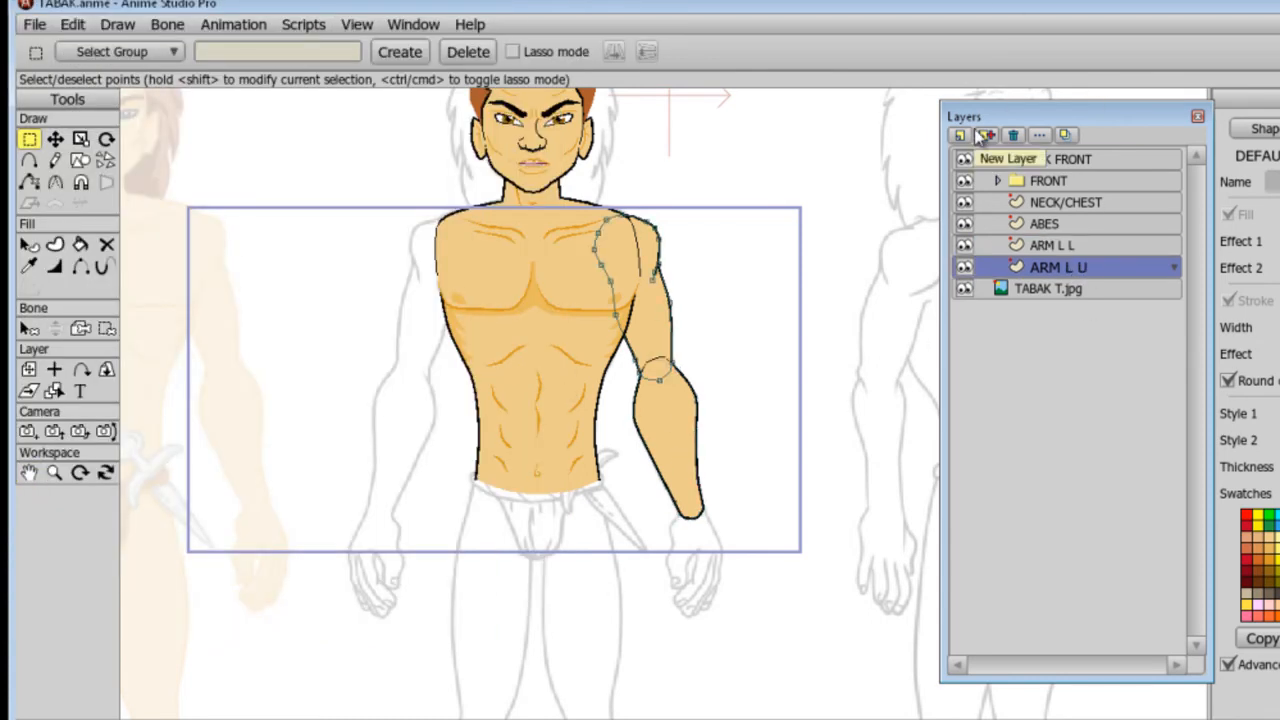
Duplicate the ARM L L layer and name the copy "ARM R L".
left_click(987, 136)
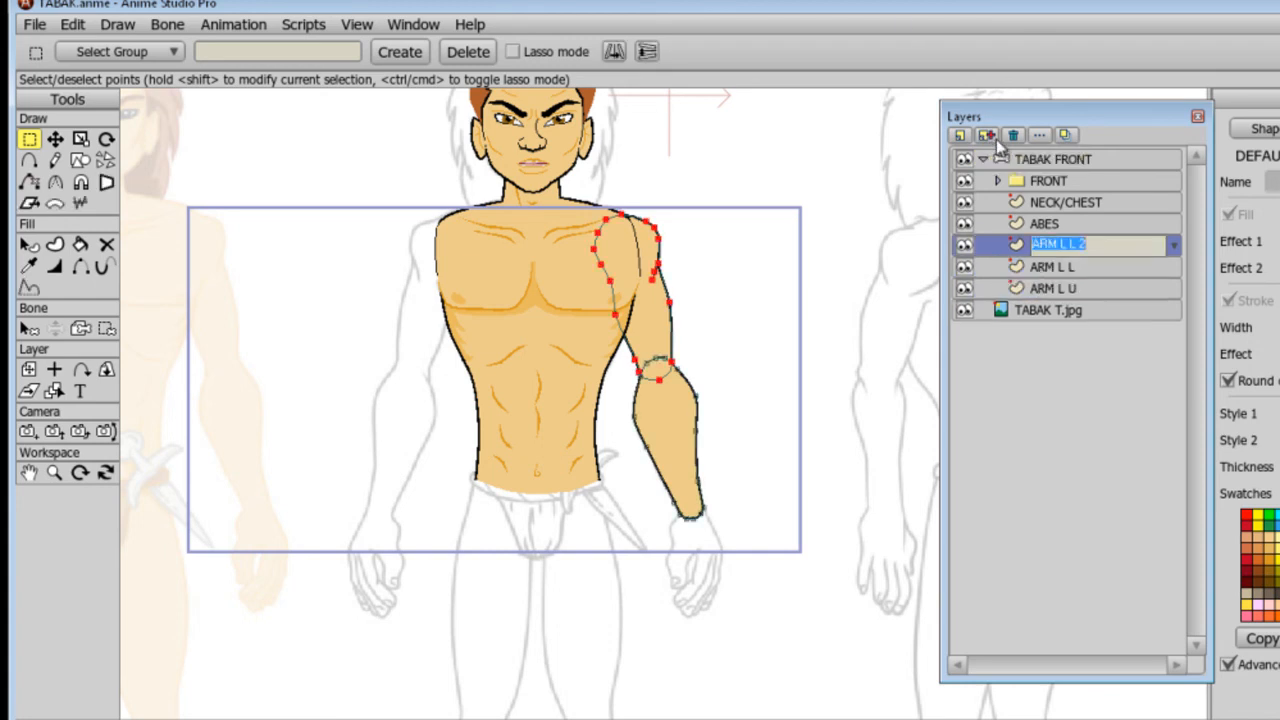
key("End")
key("BackSpace")
Flip the whole copied arm horizontally and move it onto the opposite shoulder over the sketched right arm.
left_click_drag(562, 170, 802, 632)
left_click(613, 51)
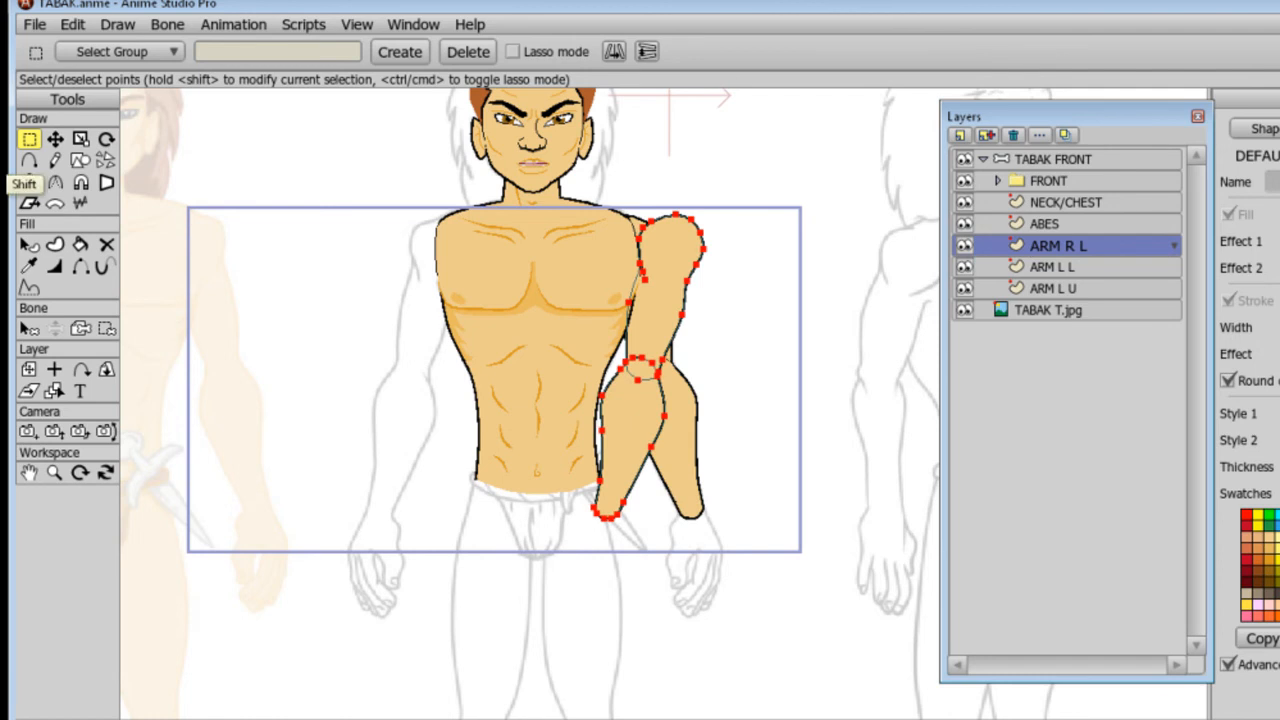
left_click(57, 139)
left_click_drag(645, 433, 418, 420)
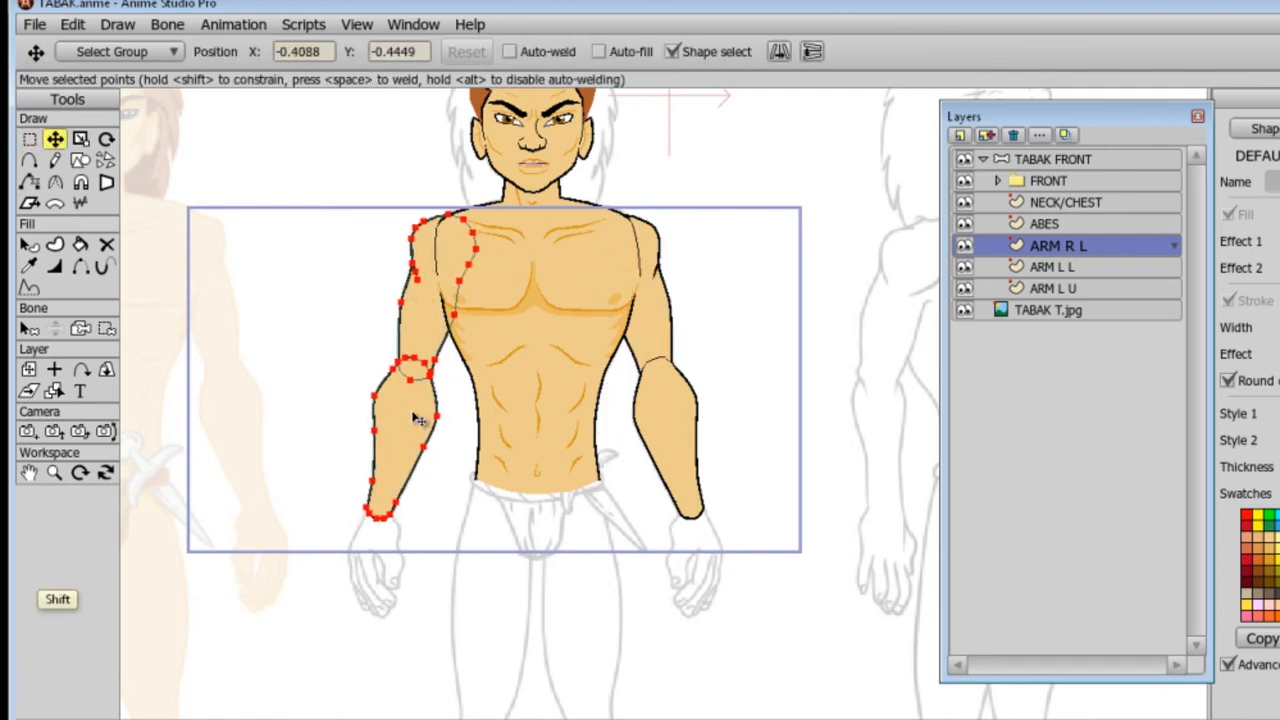
Duplicate the ARM R L layer and name the two right arm layers "ARM R L" and "ARM R U".
left_click(989, 136)
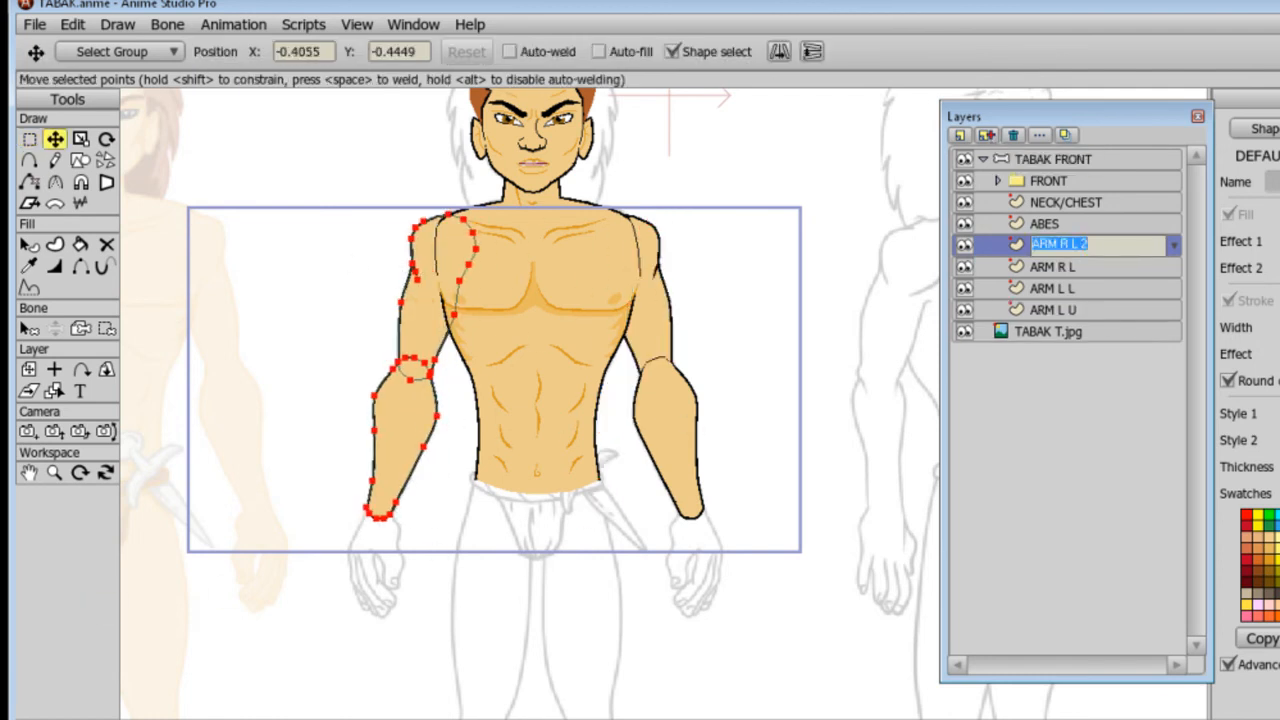
left_click_drag(1092, 267, 1075, 249)
left_click(1111, 247)
Delete the upper arm from the ARM R L layer and the forearm from the ARM R U layer.
key("g")
left_click(436, 312)
key("Delete")
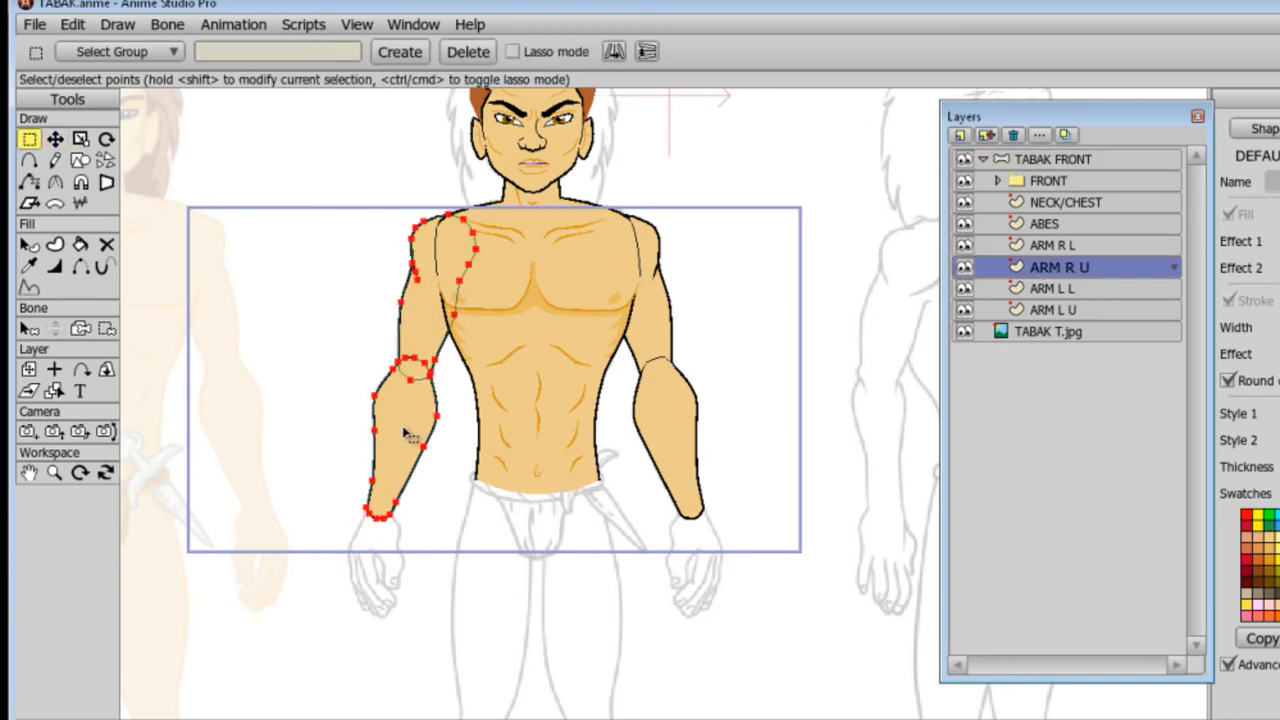
left_click(406, 431)
key("Delete")
Preview a render of the figure with both arms.
key("ctrl+r")
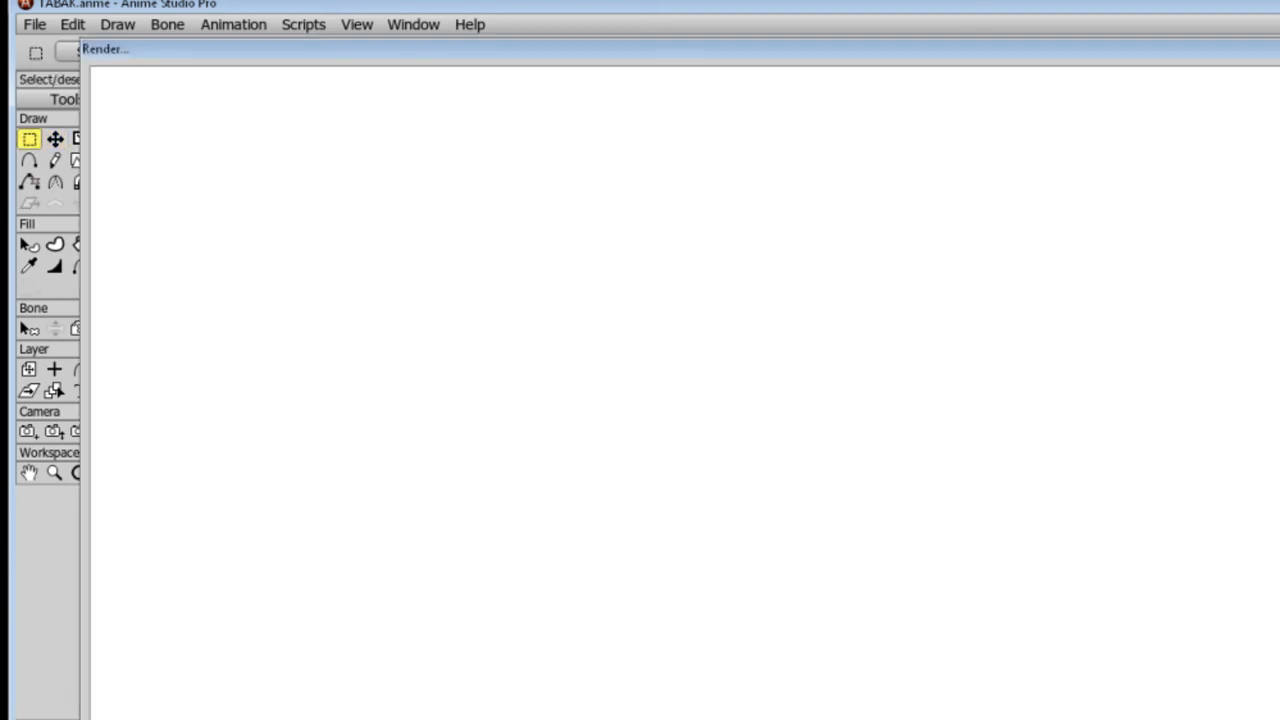
key("Escape")
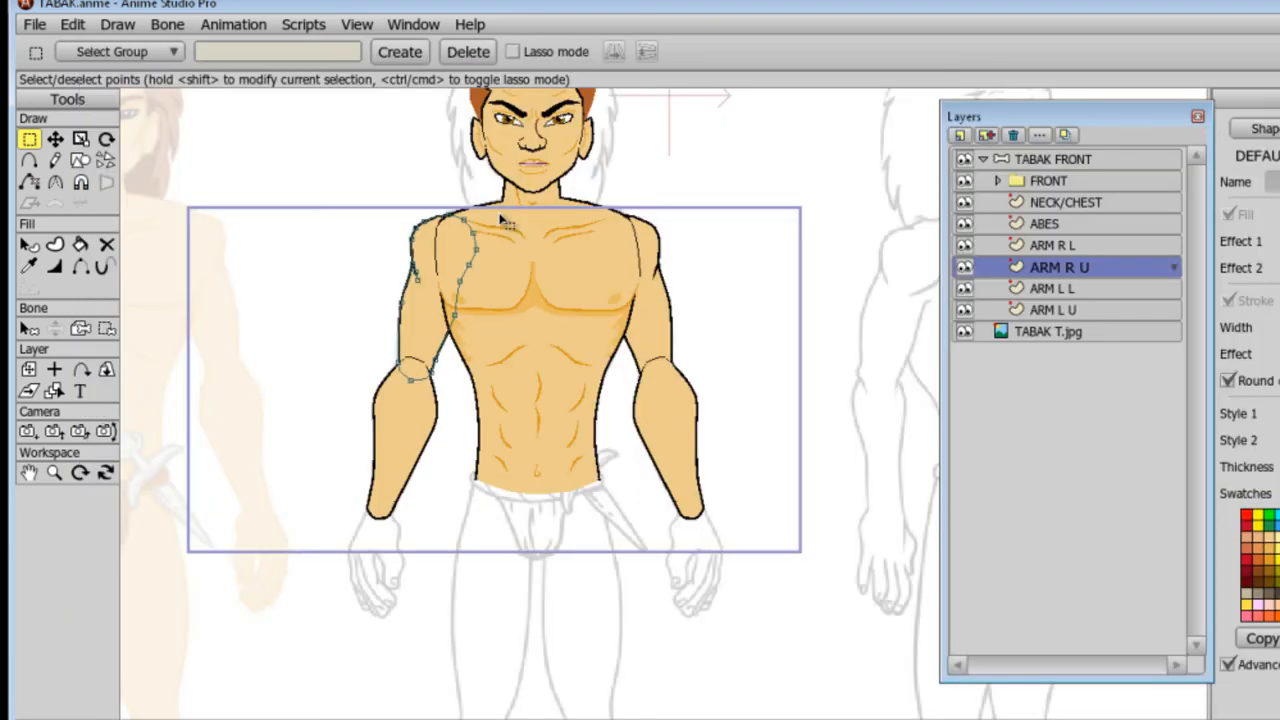
Add a vector layer named "LOIN CLOTH" directly above the ABES layer.
left_click(1085, 224)
left_click(960, 134)
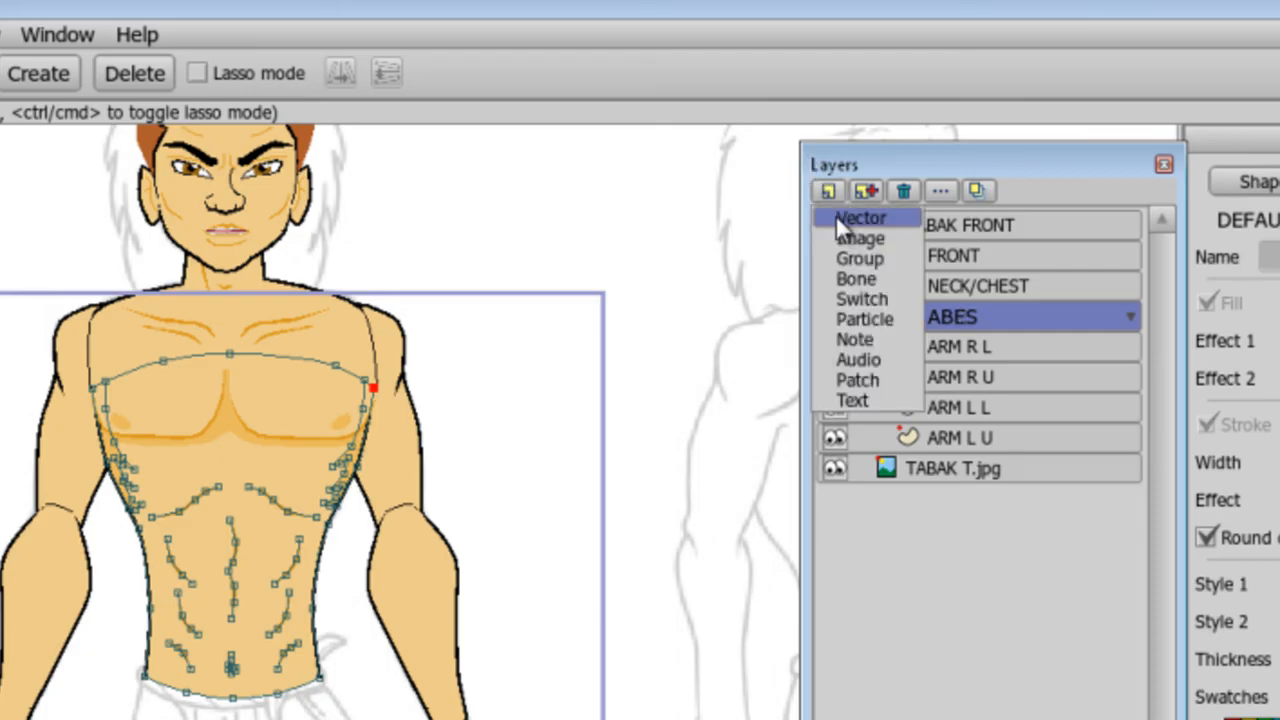
left_click(838, 222)
type("LOIN CLOTH")
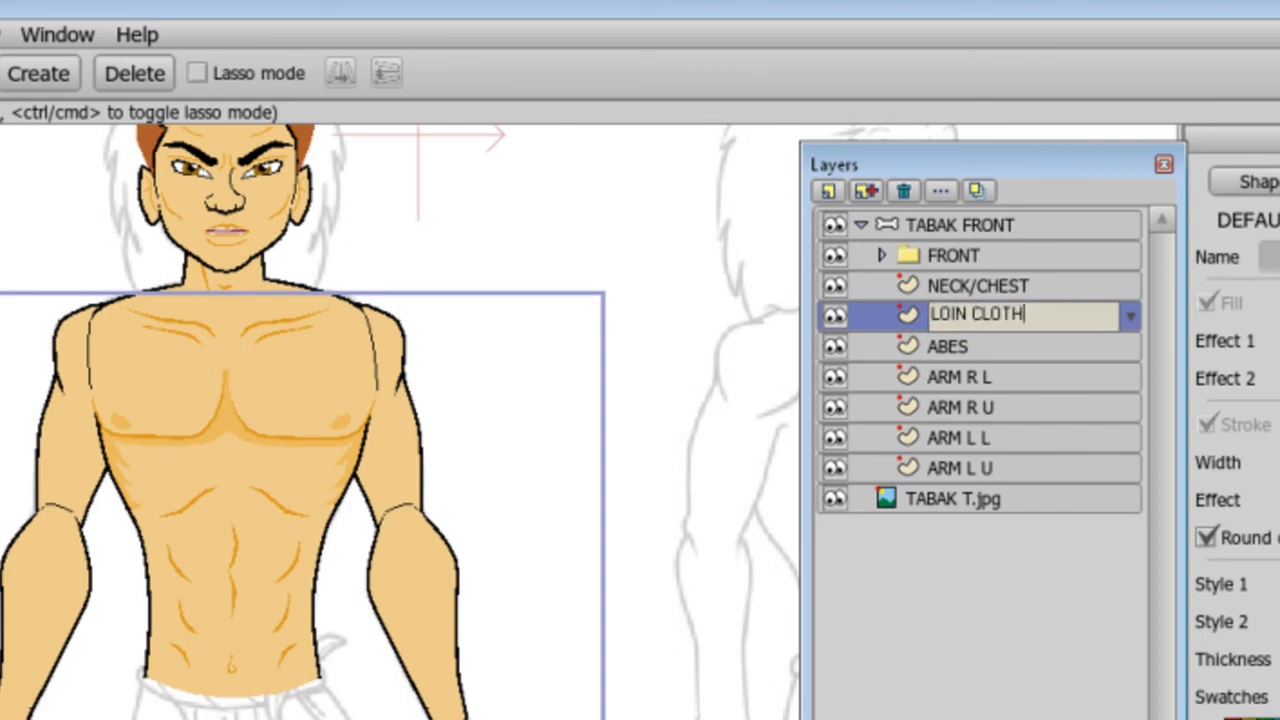
key("Return")
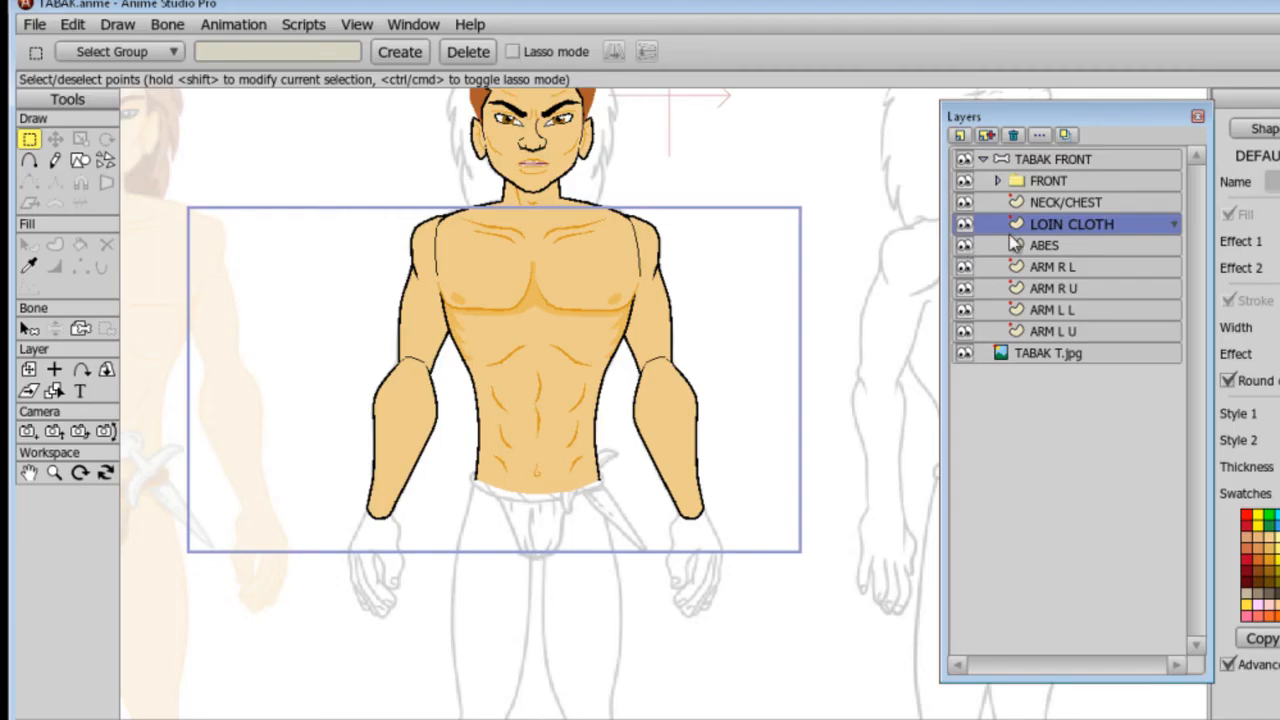
Hide the ABES layer and draw a rectangle over the loincloth's waistband, bending its long edges down to the sketch.
left_click(834, 345)
left_click(32, 471)
left_click_drag(610, 404, 680, 443)
scroll(650, 499, "up", 4)
mouse_move(650, 499)
left_mouse_down()
mouse_move(623, 426)
mouse_move(757, 311)
left_mouse_up()
scroll(656, 442, "up", 3)
left_click(79, 159)
left_click_drag(245, 296, 788, 330)
left_click_drag(508, 332, 499, 406)
left_click_drag(514, 296, 505, 349)
Add points at both ends of the waistband outline and adjust their positions and curvature to round the ends.
left_click(29, 160)
left_click_drag(270, 318, 246, 327)
left_click_drag(768, 316, 765, 289)
left_click_drag(757, 338, 784, 331)
left_click(55, 182)
left_click_drag(268, 334, 242, 338)
left_click_drag(772, 318, 471, 349)
left_click_drag(290, 298, 206, 311)
left_click(55, 139)
key("c")
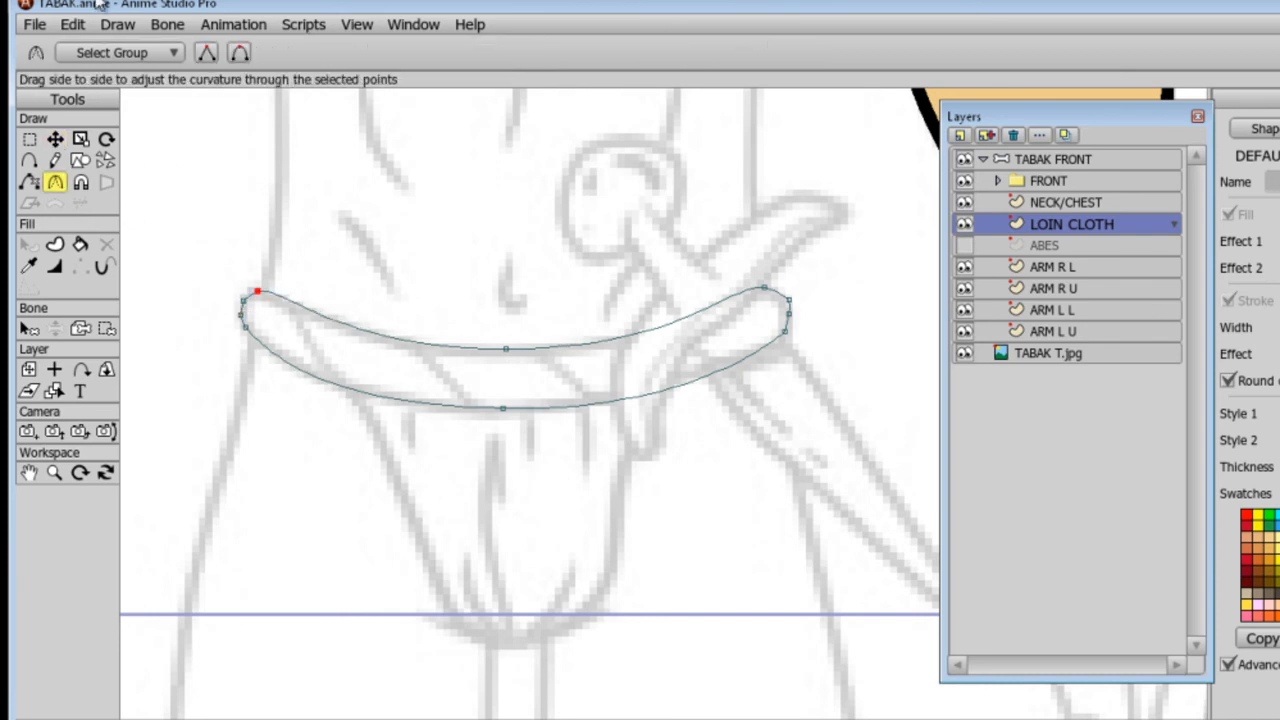
Select the waistband's points except those at its outer tips and insert extra points along the upper and lower edges.
left_click(29, 139)
key("ctrl+a")
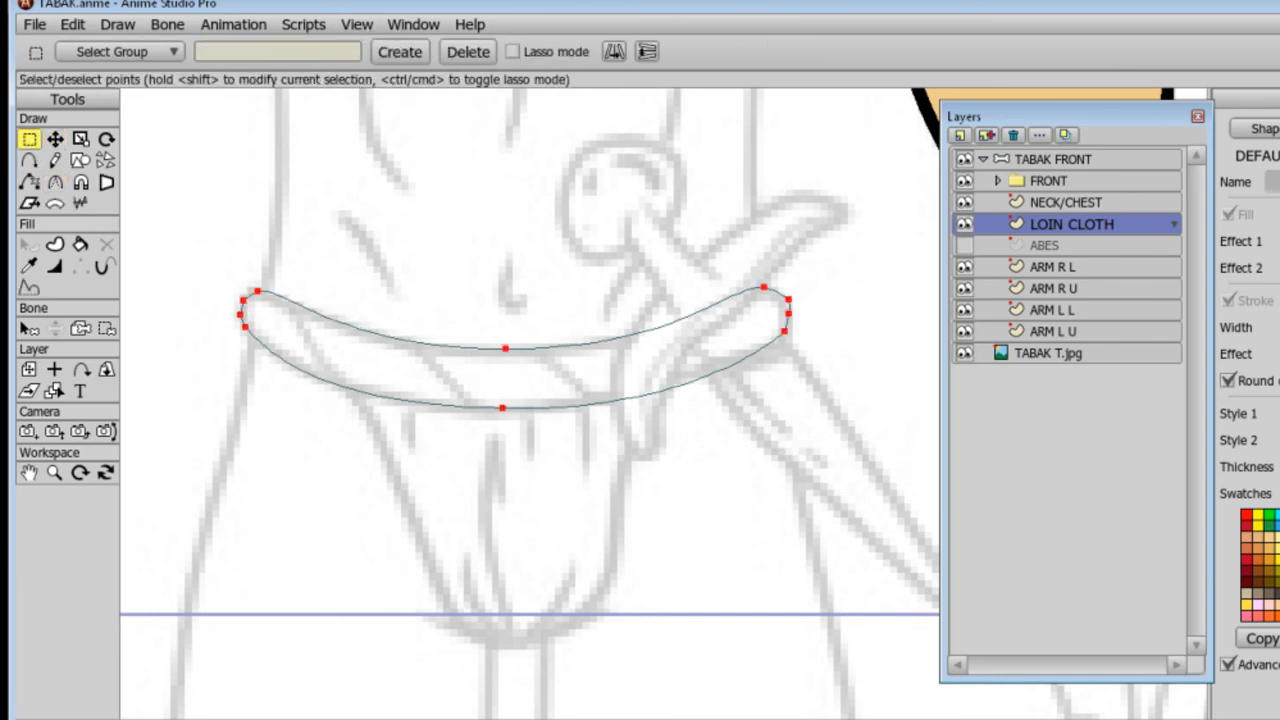
left_click_drag(217, 283, 255, 322)
left_click_drag(804, 279, 786, 324)
left_click(308, 25)
mouse_move(340, 80)
left_click(560, 152)
key("Return")
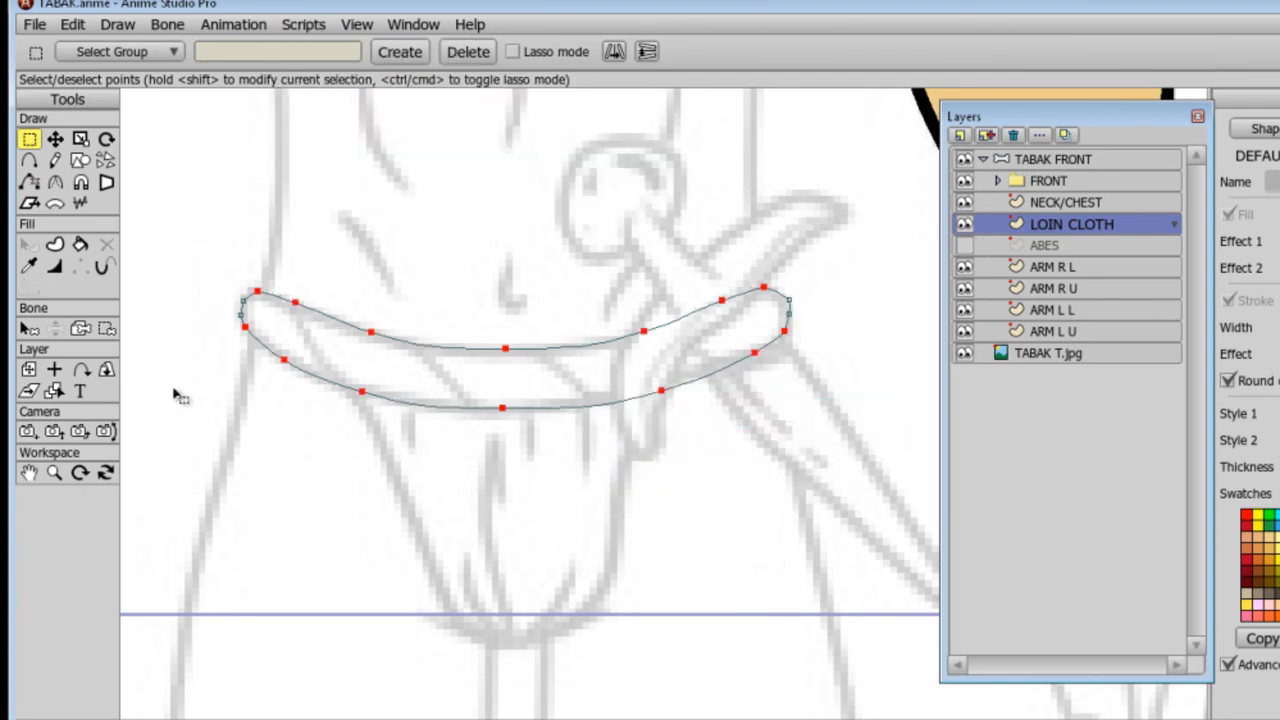
Draw slanted fold curves across the waistband, running from its upper edge to its lower edge.
left_click(29, 159)
left_click_drag(296, 303, 363, 391)
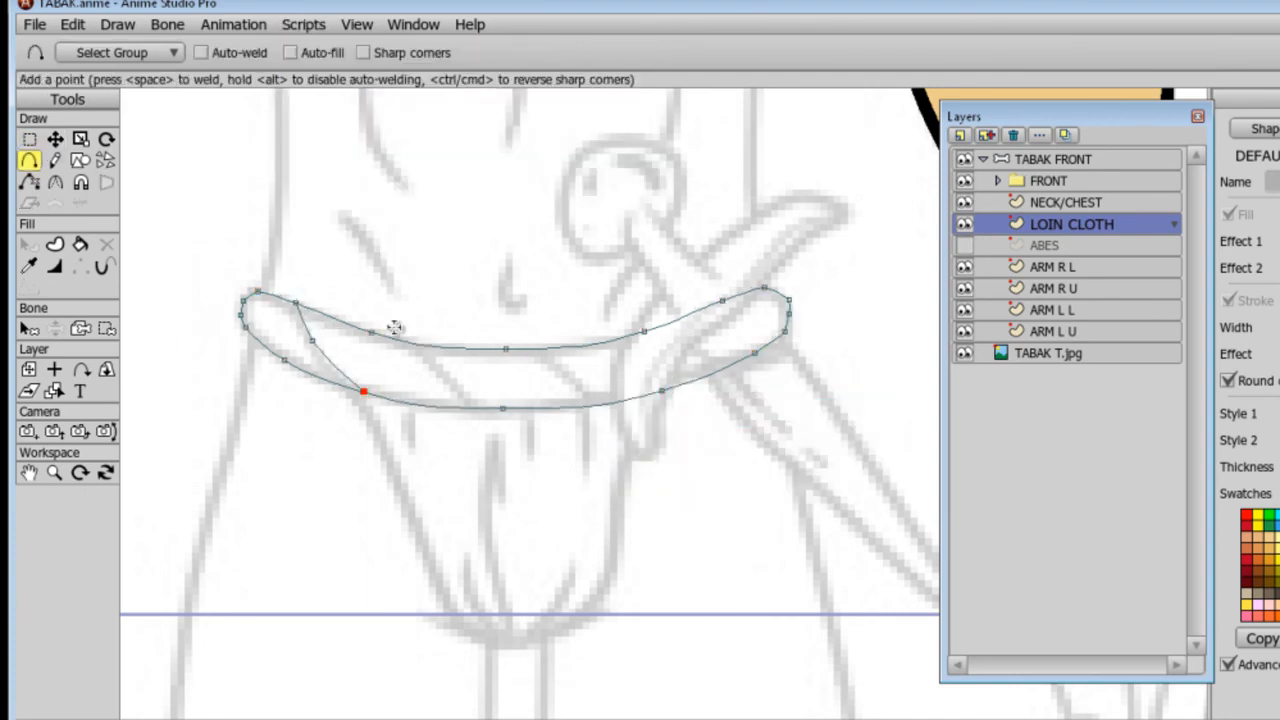
left_click_drag(418, 358, 502, 410)
left_click_drag(505, 349, 665, 391)
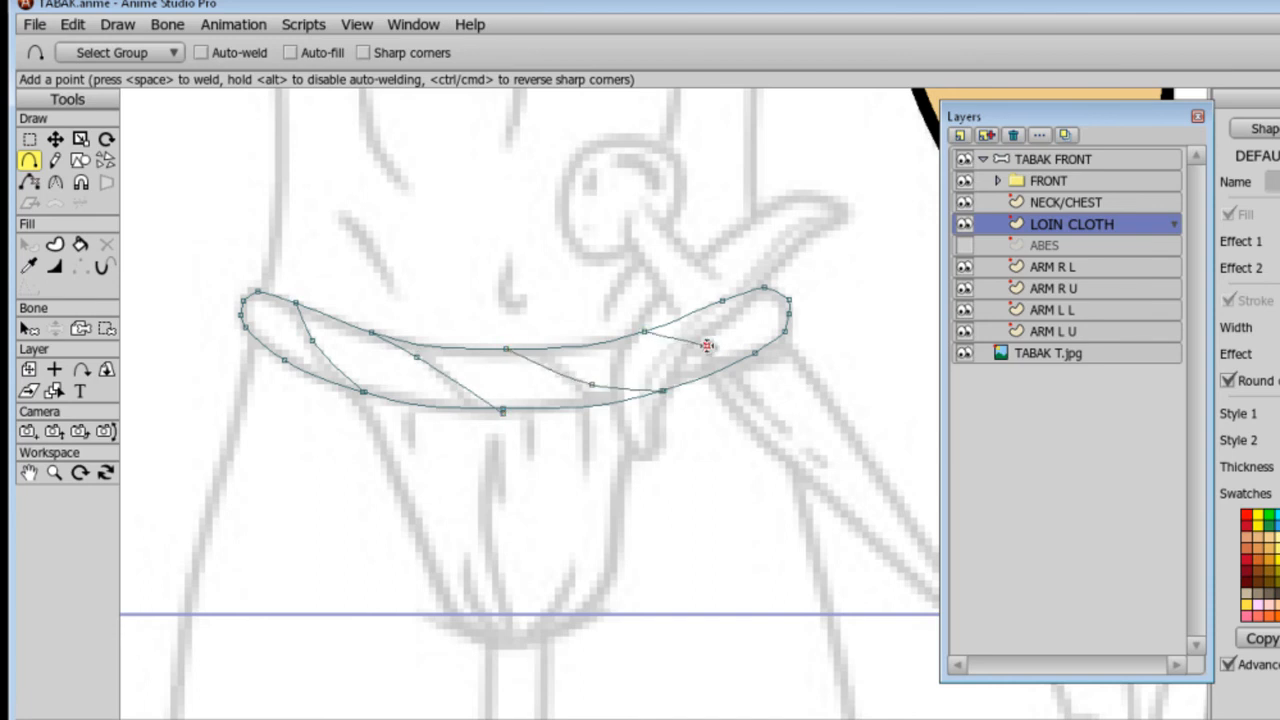
Insert additional points between the folds along the waistband's upper and lower edges.
left_click(456, 341)
left_click(565, 343)
left_click(688, 309)
left_click(709, 379)
left_click(569, 410)
left_click(425, 409)
left_click(308, 377)
Align the end points of the fold curves with the waistband's lower edge.
left_click(55, 139)
left_click(29, 160)
left_click(55, 139)
left_click(363, 391)
left_click(502, 410)
left_click(662, 391)
left_click(758, 351)
left_click(788, 301)
Adjust the waistband's edge points so the outline bulges slightly between the folds and rounds off at the tip.
left_click_drag(689, 312, 690, 310)
left_click_drag(709, 380, 704, 366)
left_click_drag(707, 346, 704, 330)
left_click_drag(662, 392, 659, 386)
left_click_drag(569, 412, 557, 408)
left_click_drag(285, 360, 248, 333)
left_click_drag(258, 293, 258, 286)
left_click_drag(246, 330, 249, 335)
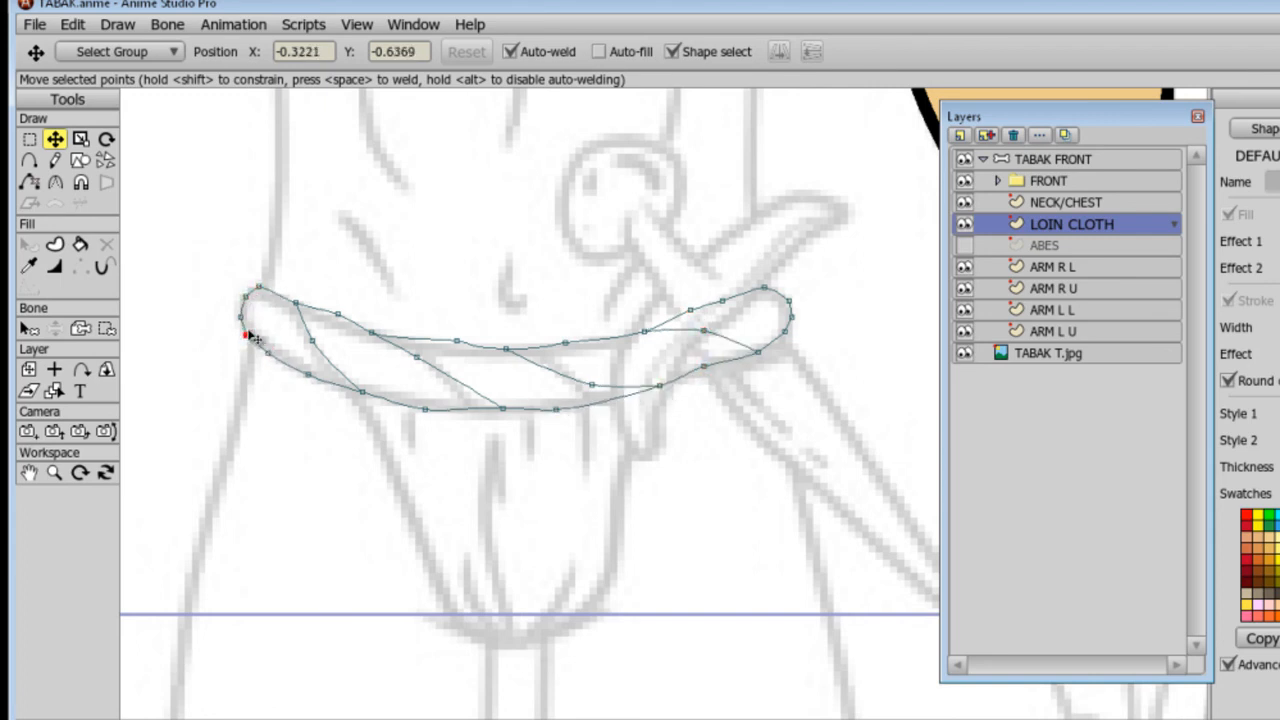
Trace the front flap's outline, running from the waistband's lower edge around the pouch and back up to the waistband.
key("a")
left_click_drag(649, 389, 624, 466)
left_click_drag(624, 466, 614, 572)
left_click_drag(614, 572, 569, 638)
left_click_drag(569, 638, 532, 644)
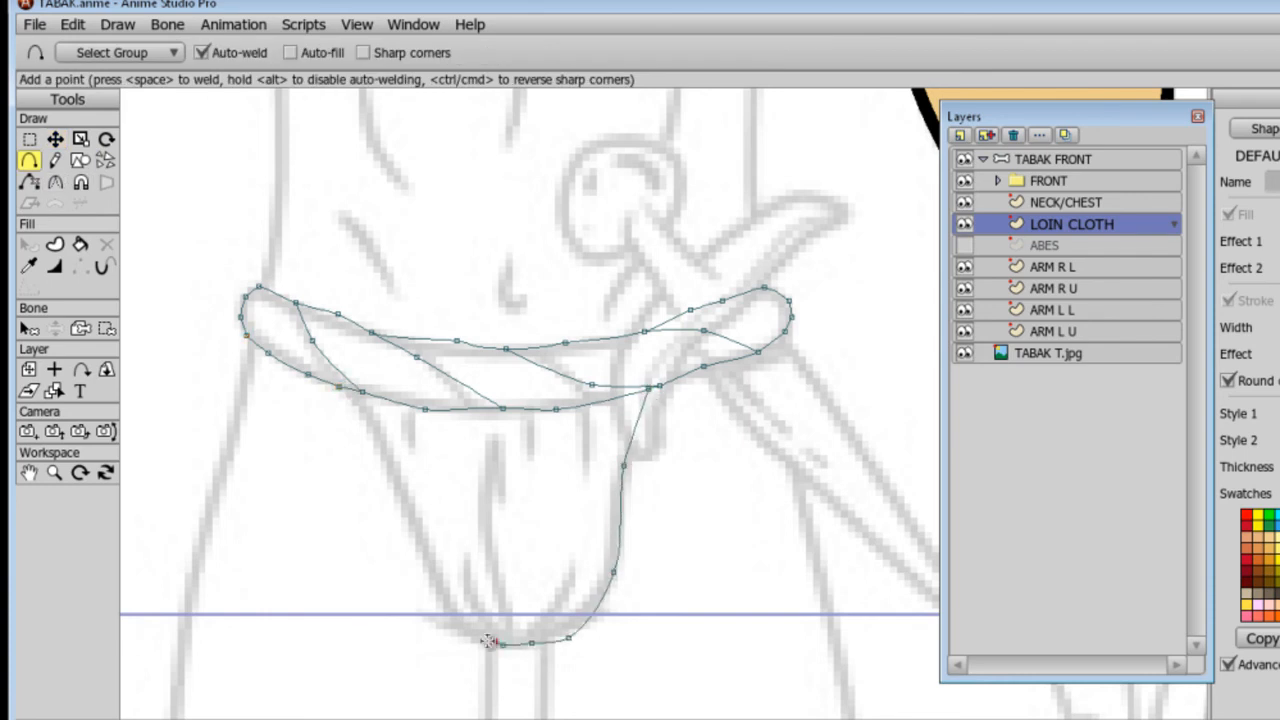
left_click_drag(441, 598, 340, 390)
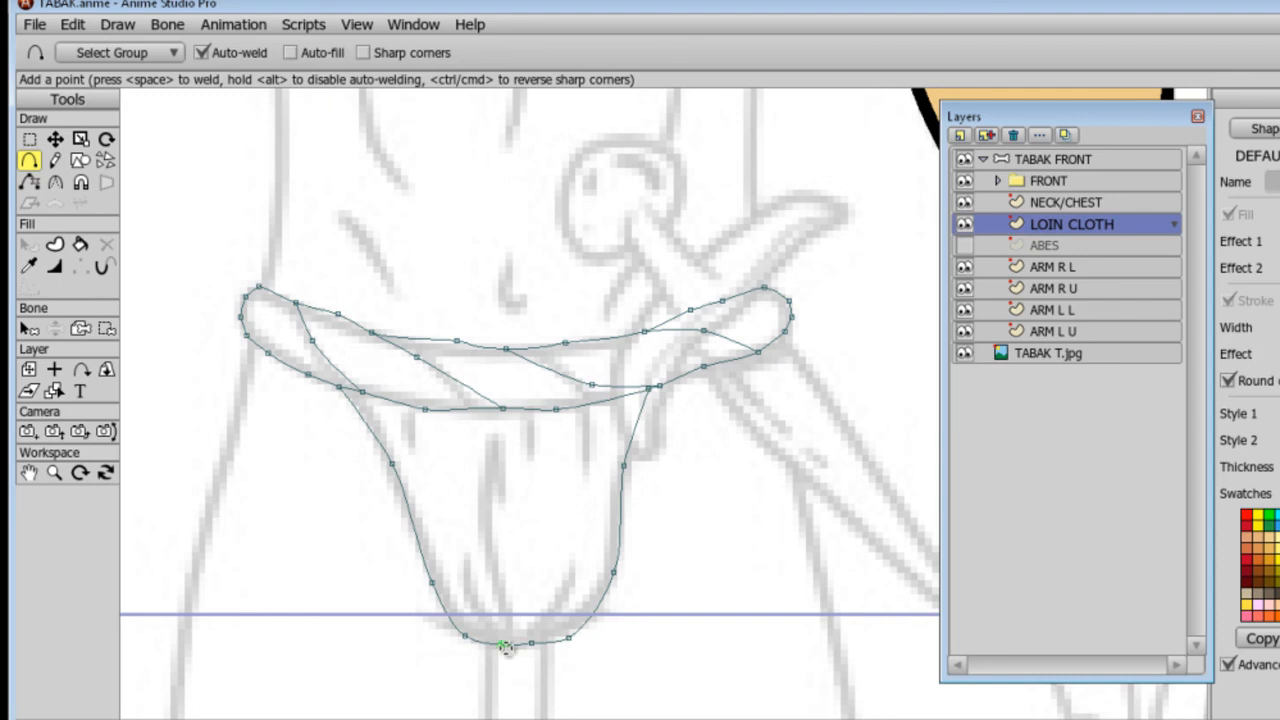
Draw the flap's crease lines: a long hooked one in the middle and short ones under the waistband and near the tip.
left_click_drag(487, 542, 485, 469)
left_click_drag(485, 469, 497, 436)
left_click_drag(497, 436, 499, 465)
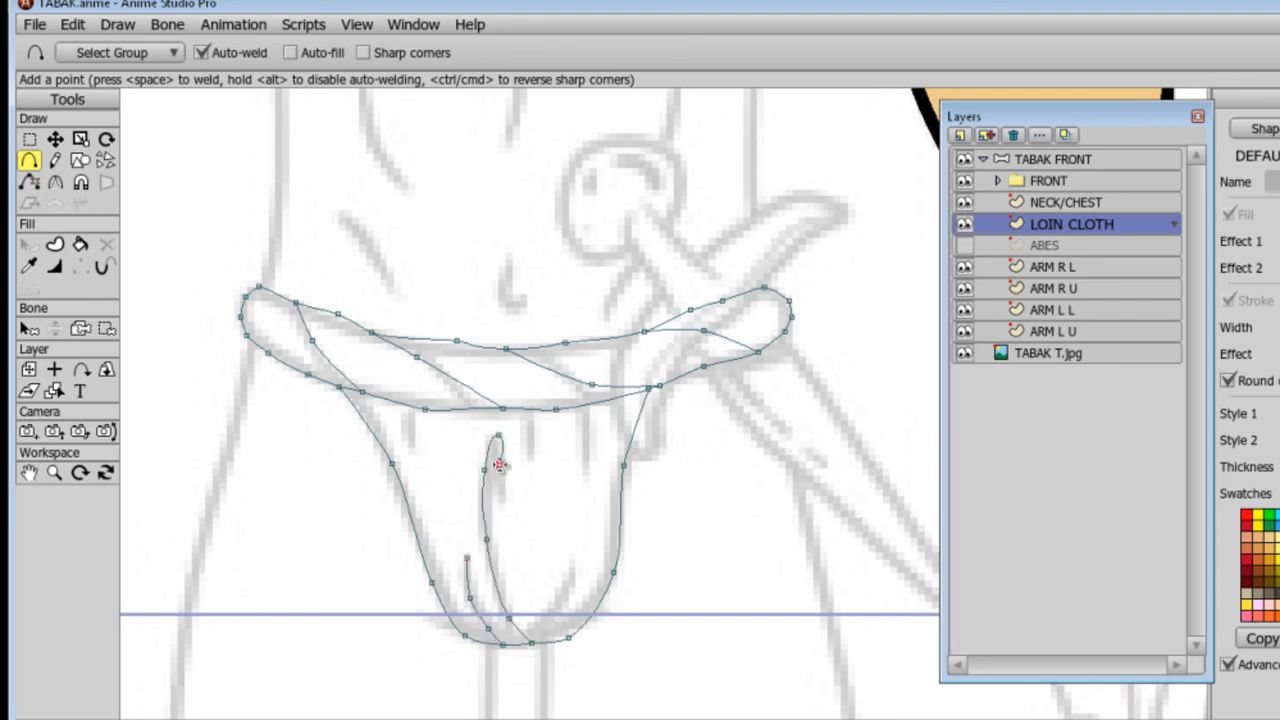
left_click(586, 409)
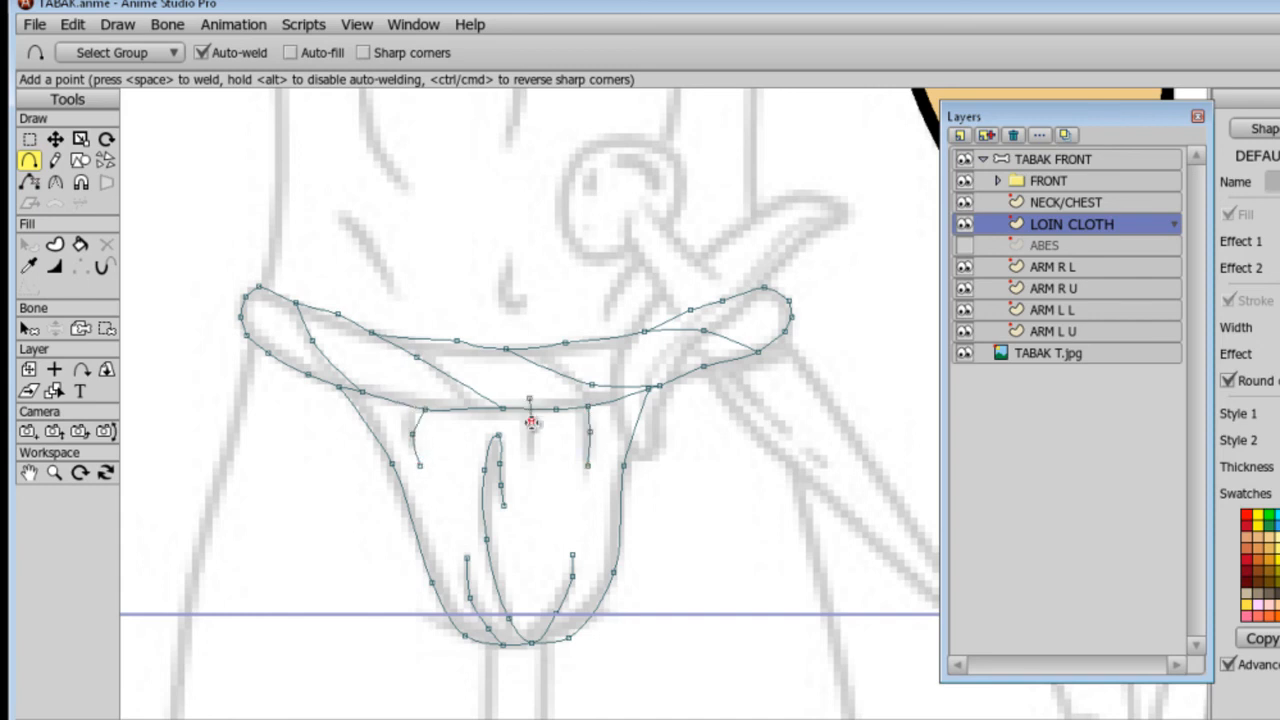
key("c")
key("a")
Move the points along the flap's bottom curve to smooth its tip.
key("t")
left_click_drag(545, 594, 502, 642)
left_click_drag(465, 636, 466, 634)
left_click_drag(569, 637, 566, 633)
left_click_drag(543, 644, 530, 640)
key("ctrl+z")
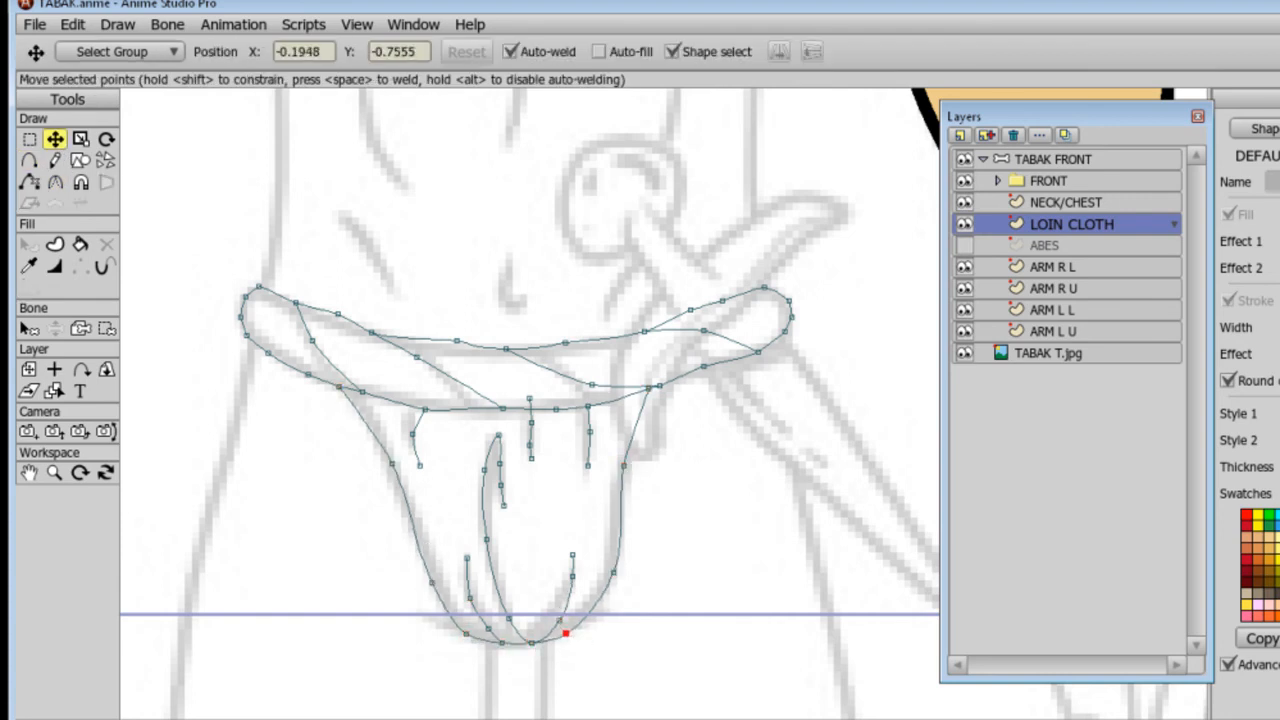
Create a shape from the flap's outer outline only, leaving the crease lines out of the selection.
key("q")
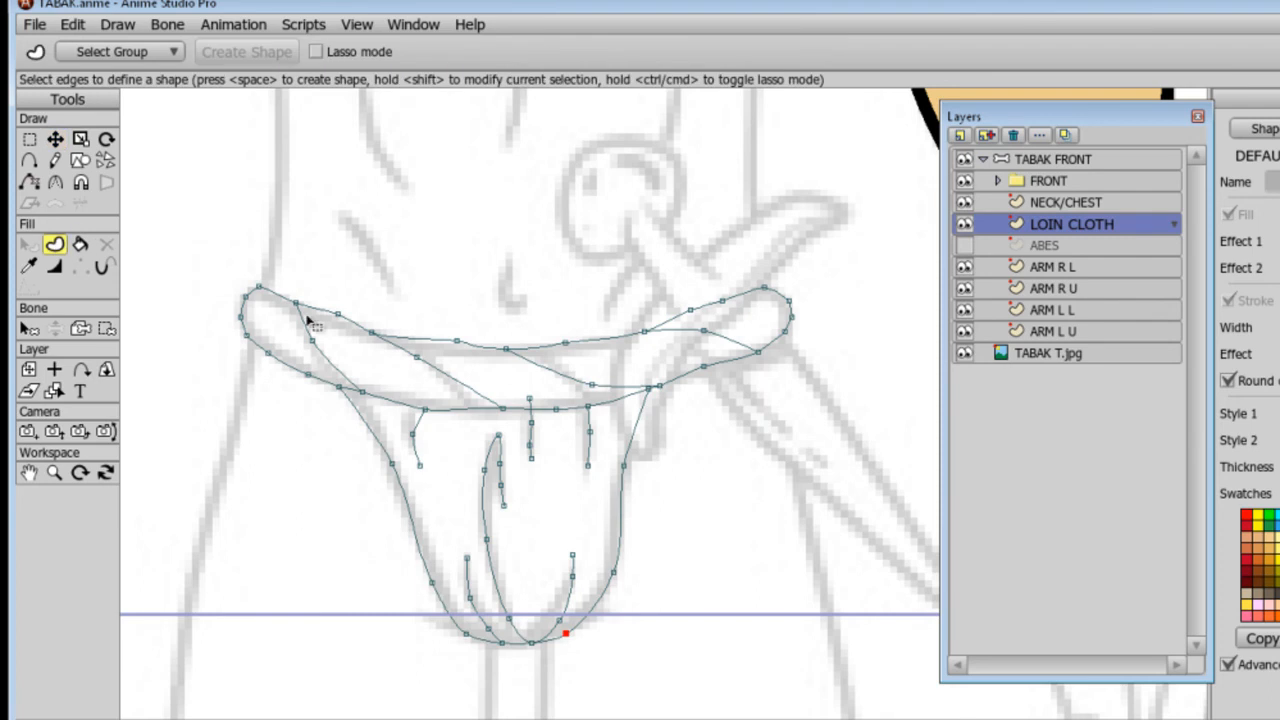
left_click(341, 399)
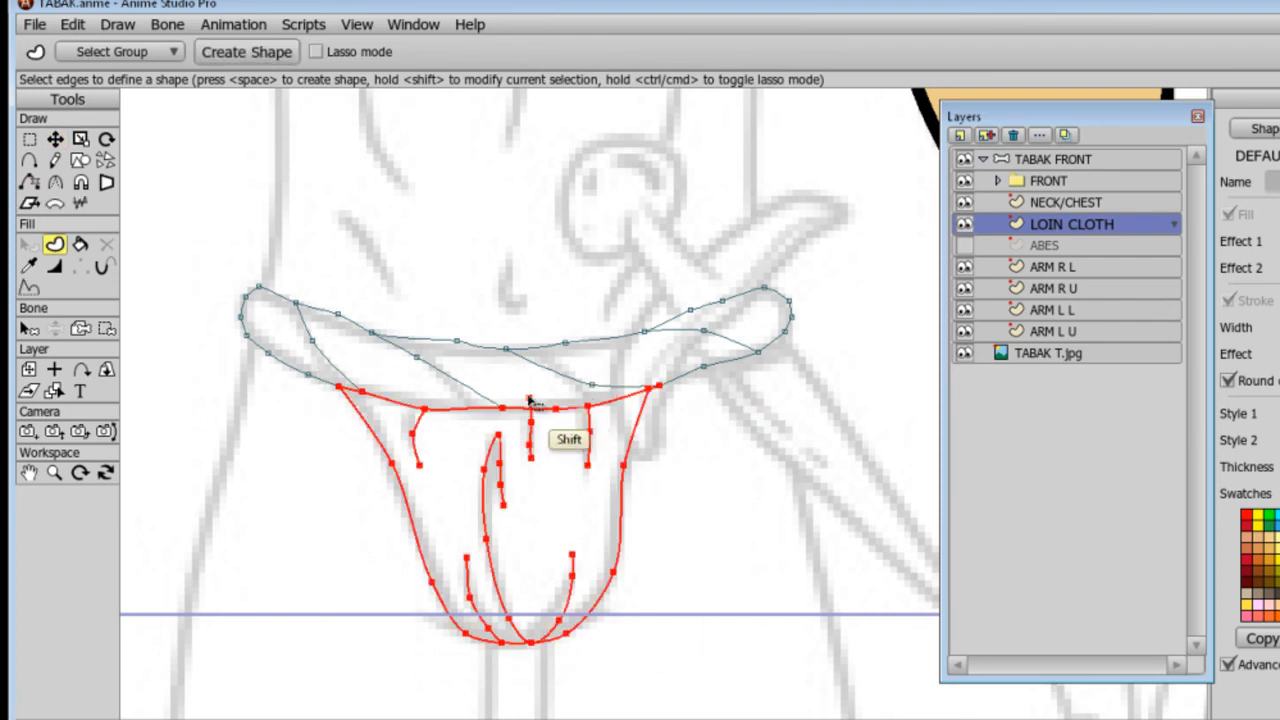
left_click(531, 437, "shift")
left_click(509, 616, "shift")
left_click(510, 504, "shift")
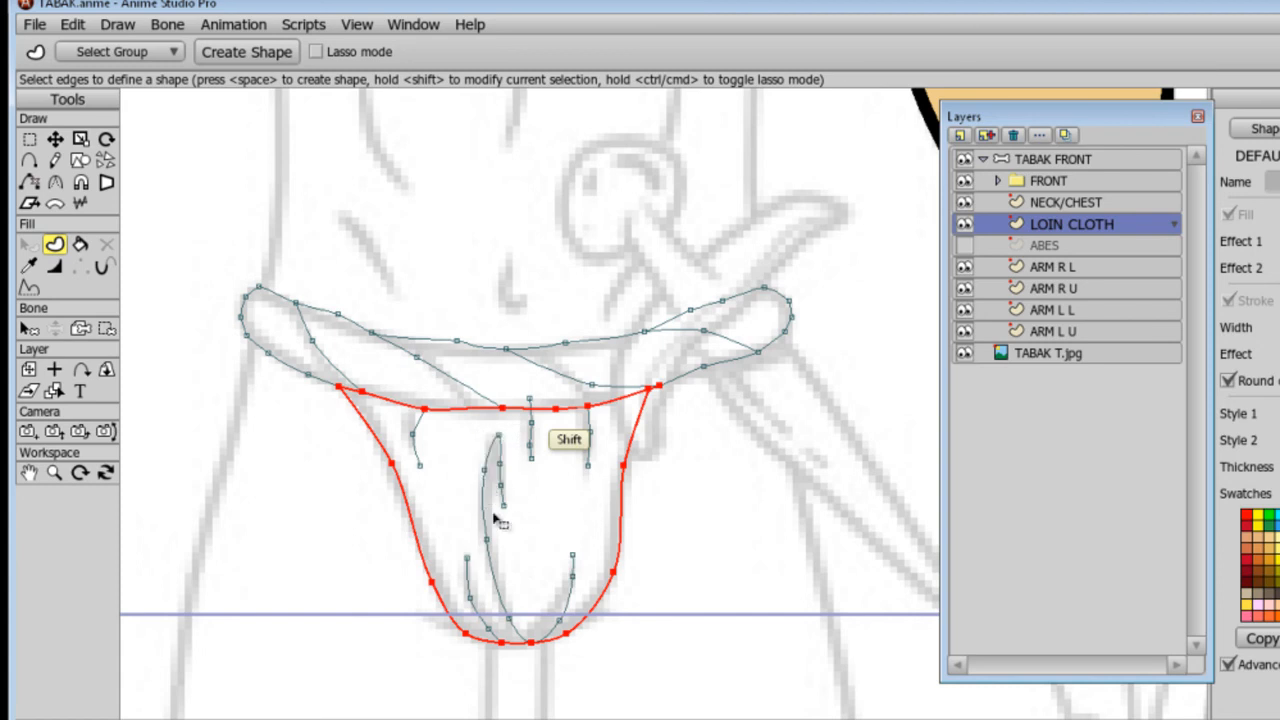
key("space")
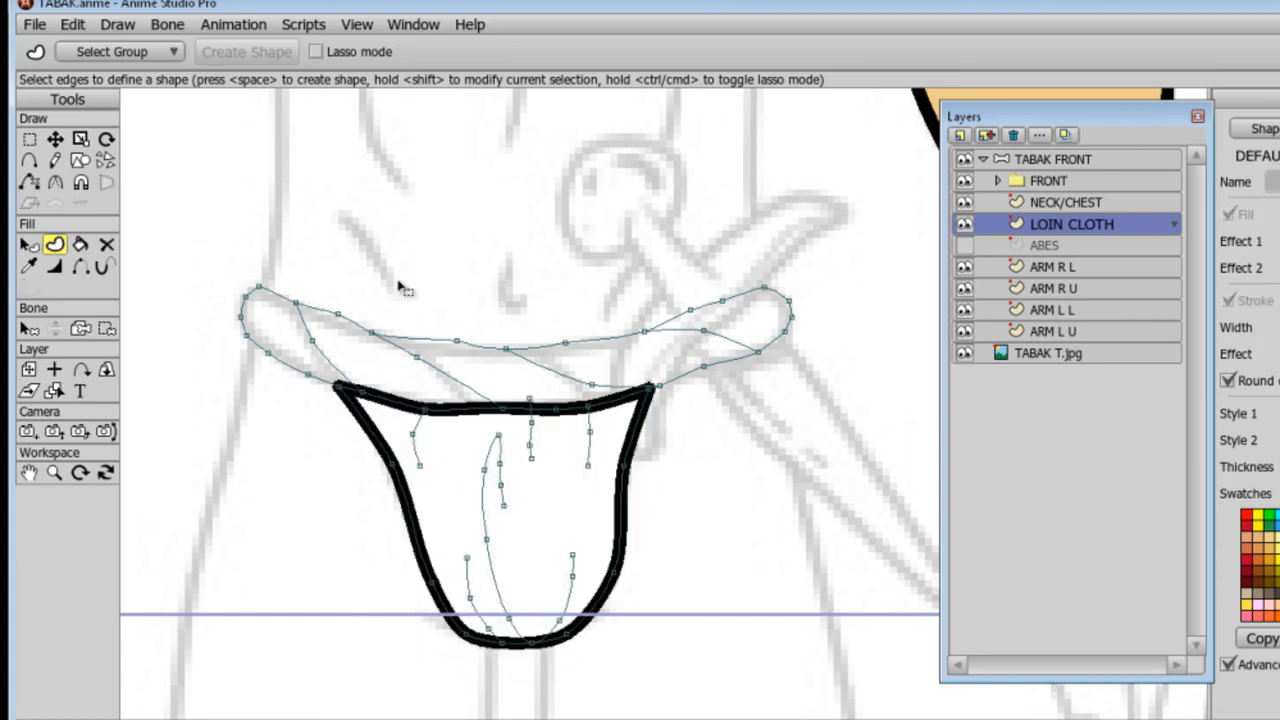
Select all of the flap's crease lines and create a stroked shape from them.
left_click(420, 430)
left_click(482, 616, "shift")
left_click(503, 598, "shift")
left_click(531, 441, "shift")
left_click(588, 444, "shift")
key("space")
Taper the free ends of the flap's crease lines by reducing the line width at their end points.
left_click(55, 266)
left_click_drag(574, 560, 520, 566)
left_click_drag(470, 562, 430, 570)
mouse_move(422, 467)
left_mouse_down()
mouse_move(409, 480)
mouse_move(365, 475)
left_mouse_up()
left_click_drag(589, 465, 520, 465)
left_click_drag(531, 458, 366, 450)
Select all crease lines on the flap and reduce their overall line width.
left_click(29, 139)
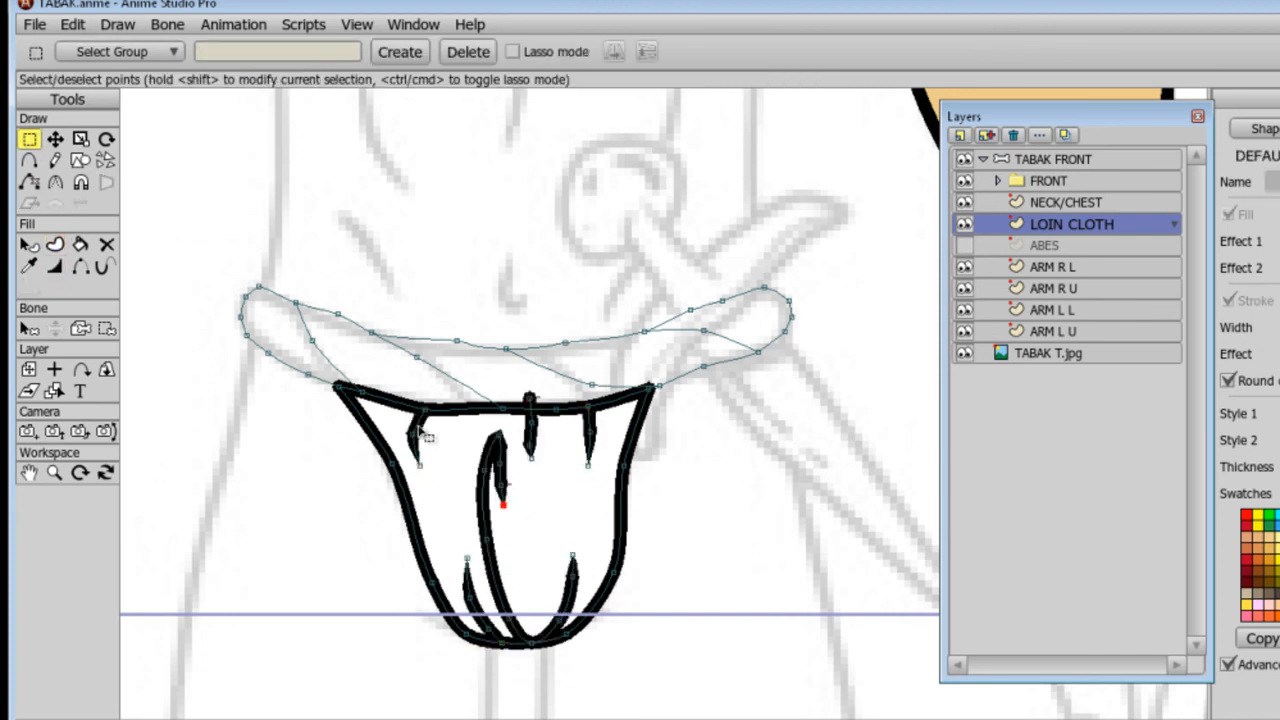
left_click(420, 460)
left_click(468, 597, "shift")
left_click(493, 446, "shift")
left_click(529, 438, "shift")
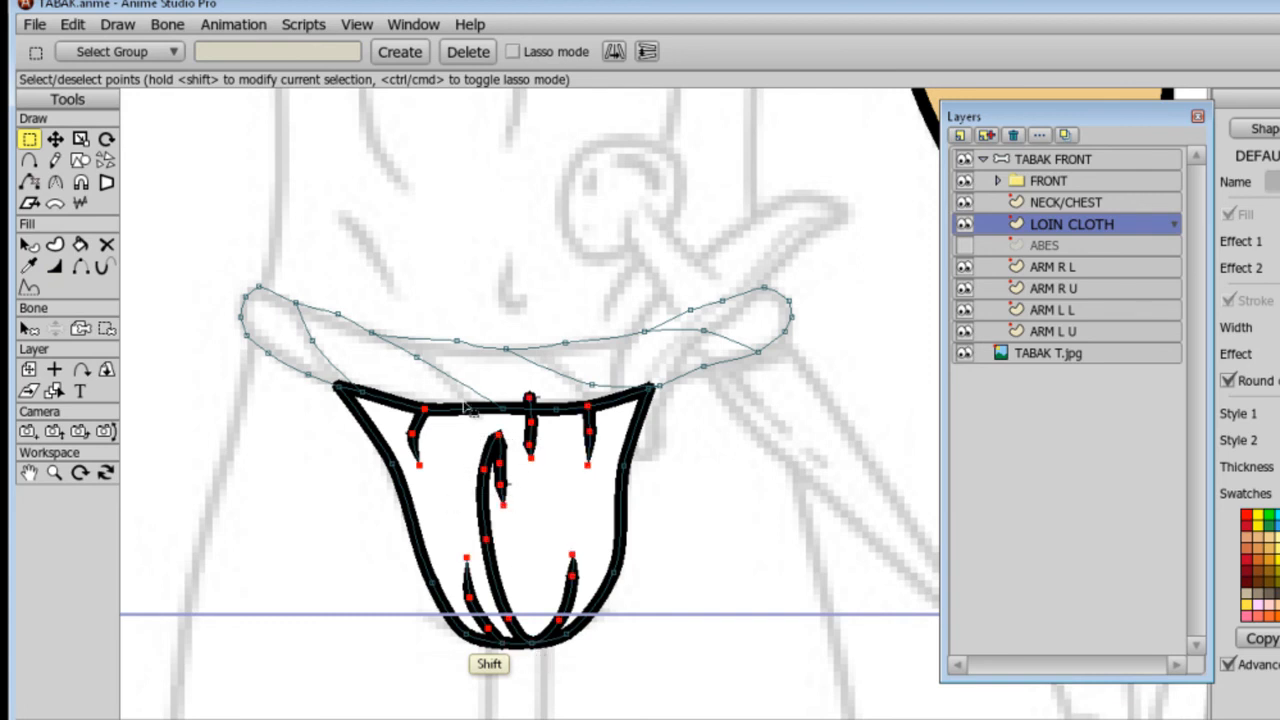
left_click(54, 266)
left_click_drag(482, 488, 465, 503)
Select the waistband's complete outer outline and create a shape from it.
left_click(80, 266)
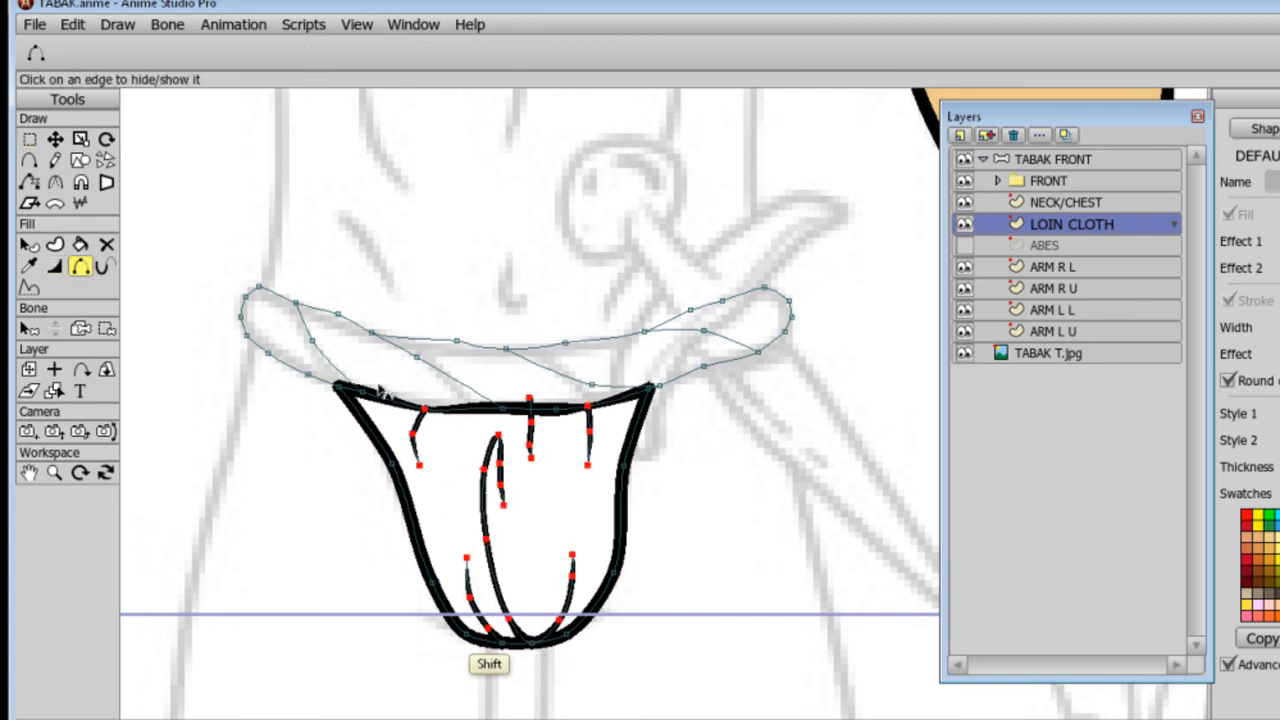
left_click(32, 139)
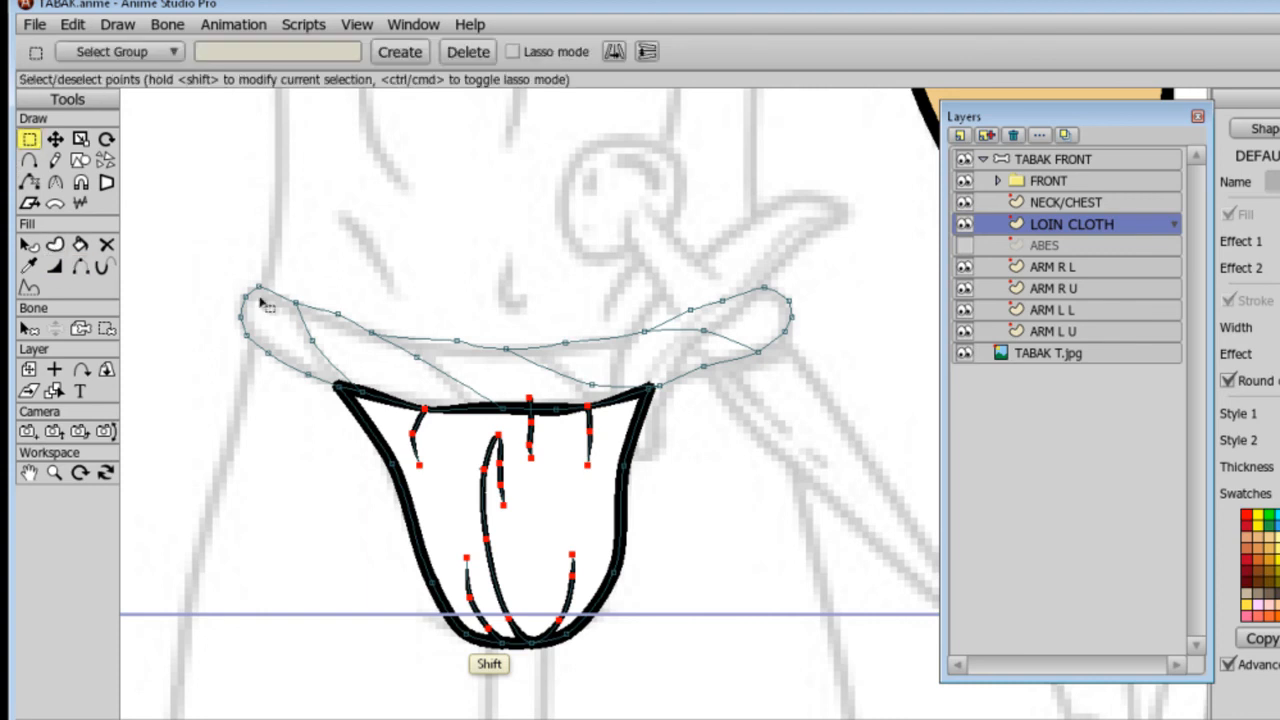
key("u")
left_click(279, 296, "shift")
left_click(728, 339, "shift")
left_click(723, 312, "shift")
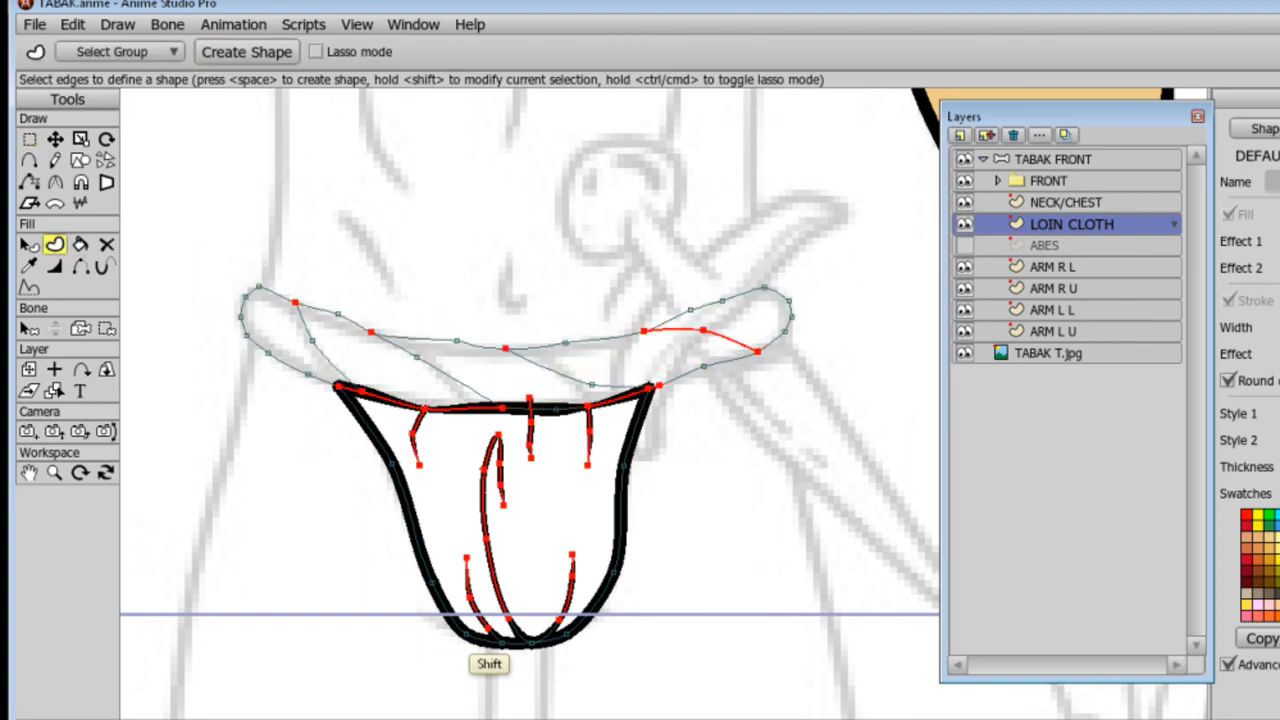
left_click(742, 296)
left_click_drag(688, 414, 720, 544)
left_click(29, 266)
key("u")
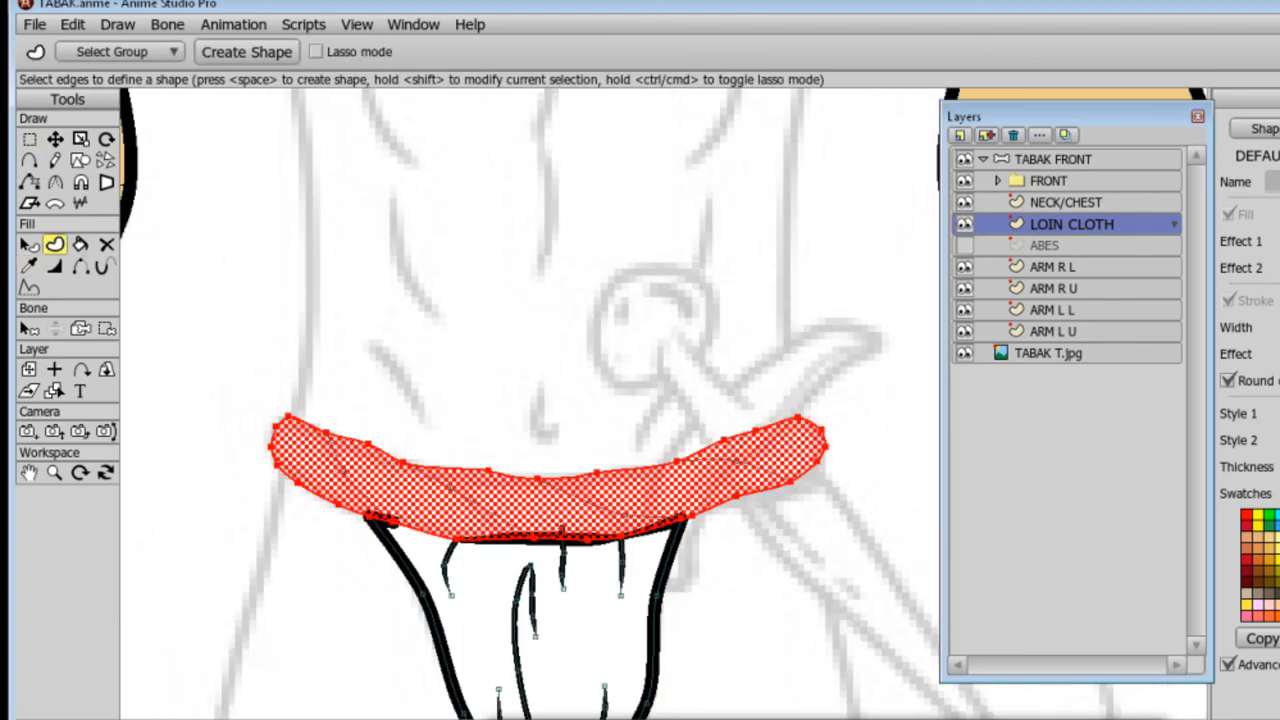
key("space")
Select the waistband's slanted fold curves and give them a stroke.
left_click(372, 495, "shift")
left_click(466, 500, "shift")
left_click(683, 490, "shift")
Thin the line along the waistband's lower edge where it meets the flap.
key("h")
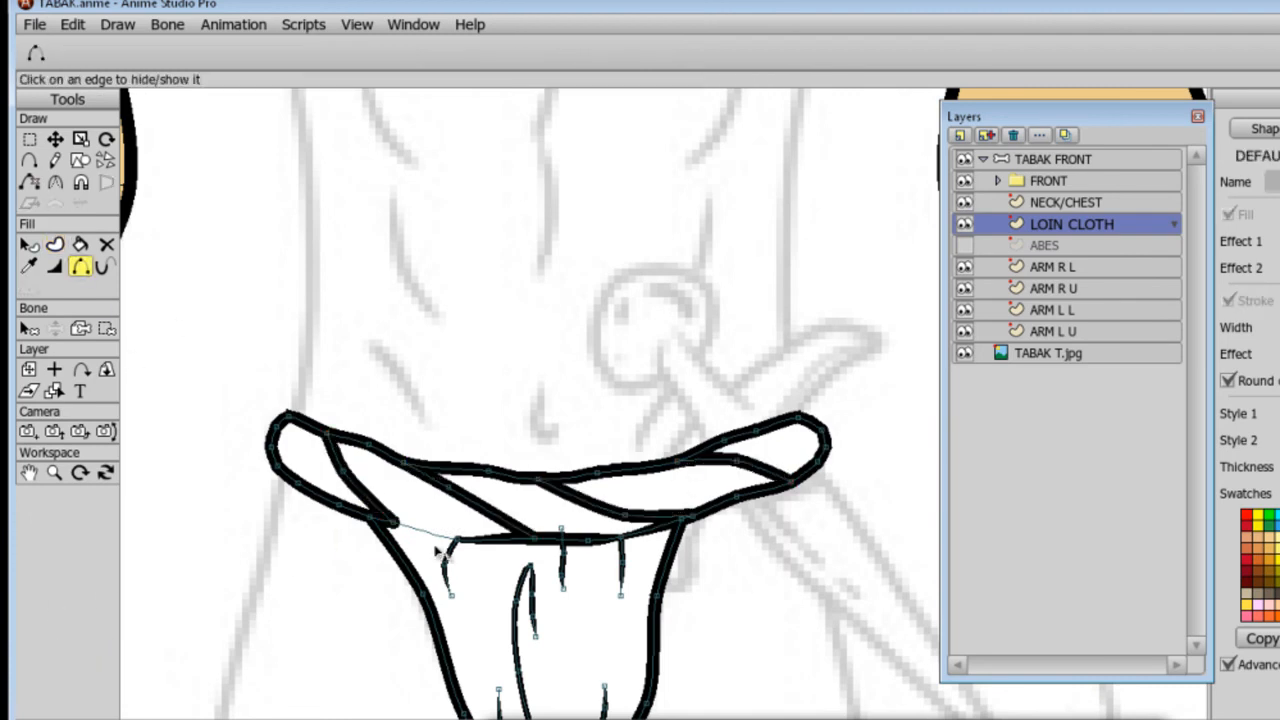
key("w")
key("g")
left_click(392, 522)
left_click(535, 538, "shift")
left_click(588, 540, "shift")
key("w")
left_click_drag(640, 522, 406, 471)
Taper the waistband's fold lines by reducing the line width at their middle points and at the lower edge's center point.
left_click(29, 139)
left_click(533, 539)
left_click(57, 264)
left_click_drag(538, 480, 518, 480)
left_click_drag(688, 462, 668, 464)
left_click_drag(345, 471, 233, 491)
left_click_drag(620, 516, 500, 520)
left_click_drag(740, 459, 278, 563)
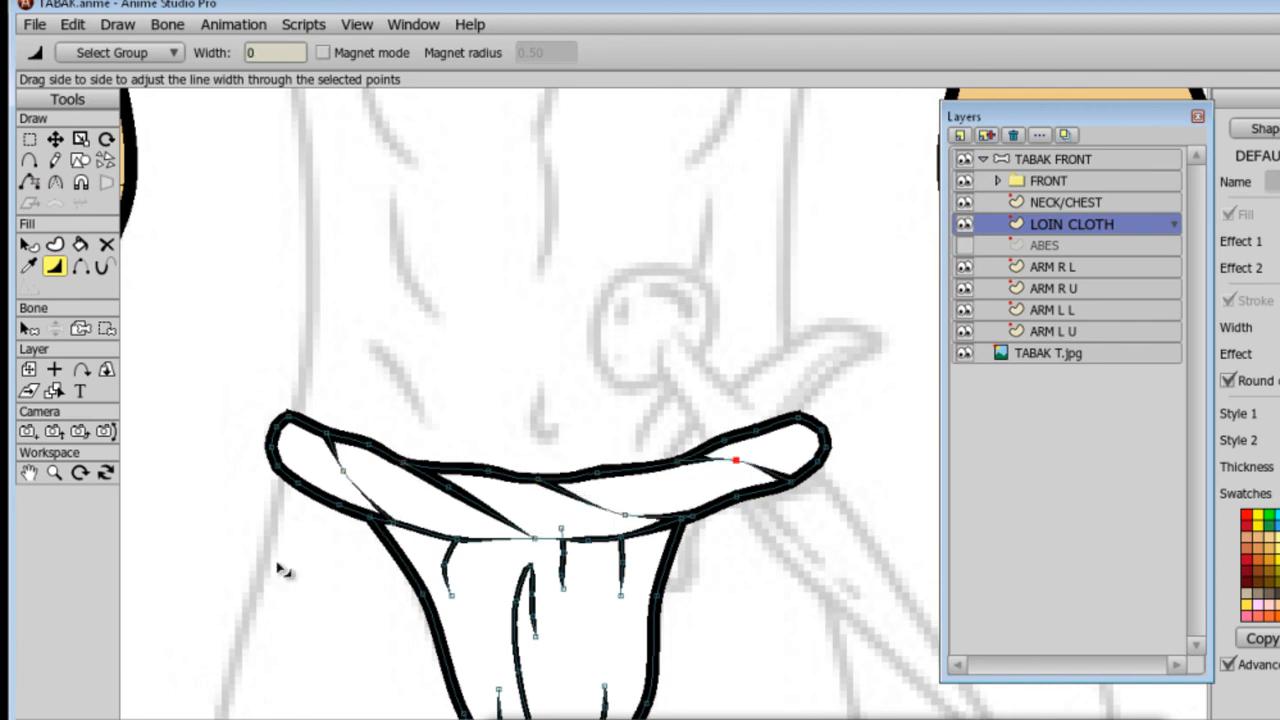
Nudge the middle point of the second fold line slightly down and render a preview of the figure.
left_click(447, 488)
key("t")
left_click_drag(448, 487, 450, 495)
key("ctrl+r")
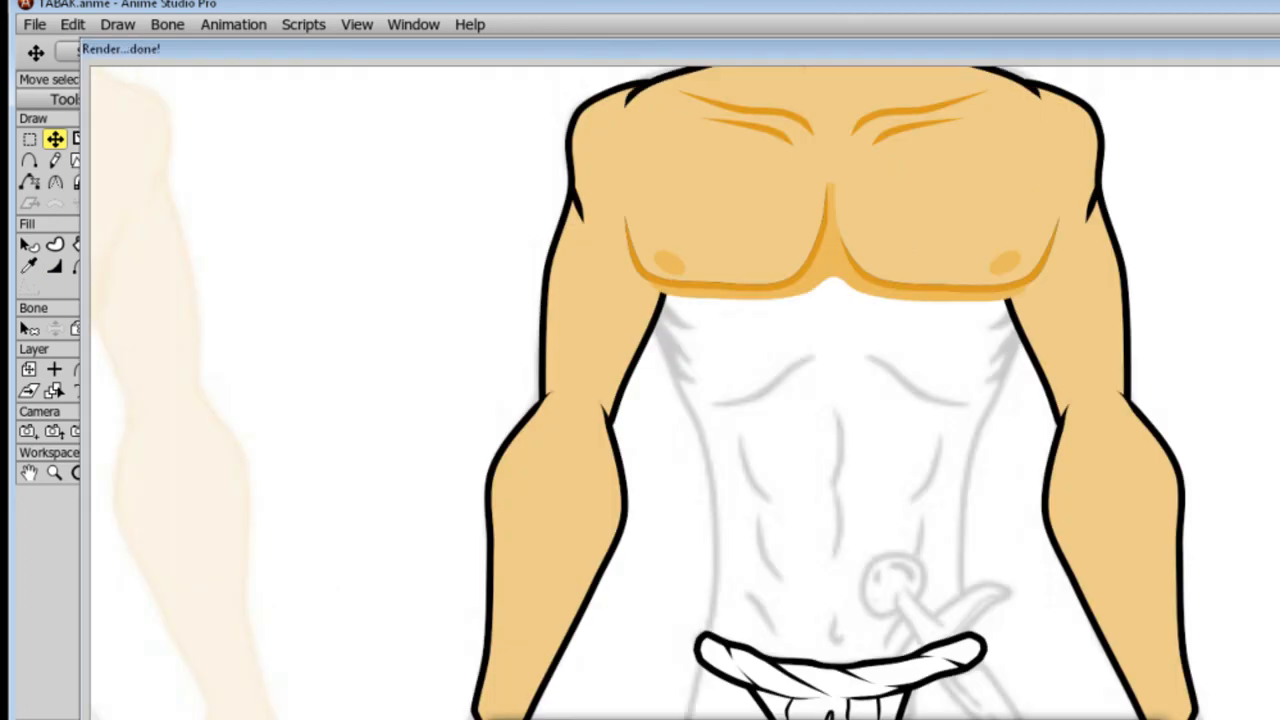
key("Escape")
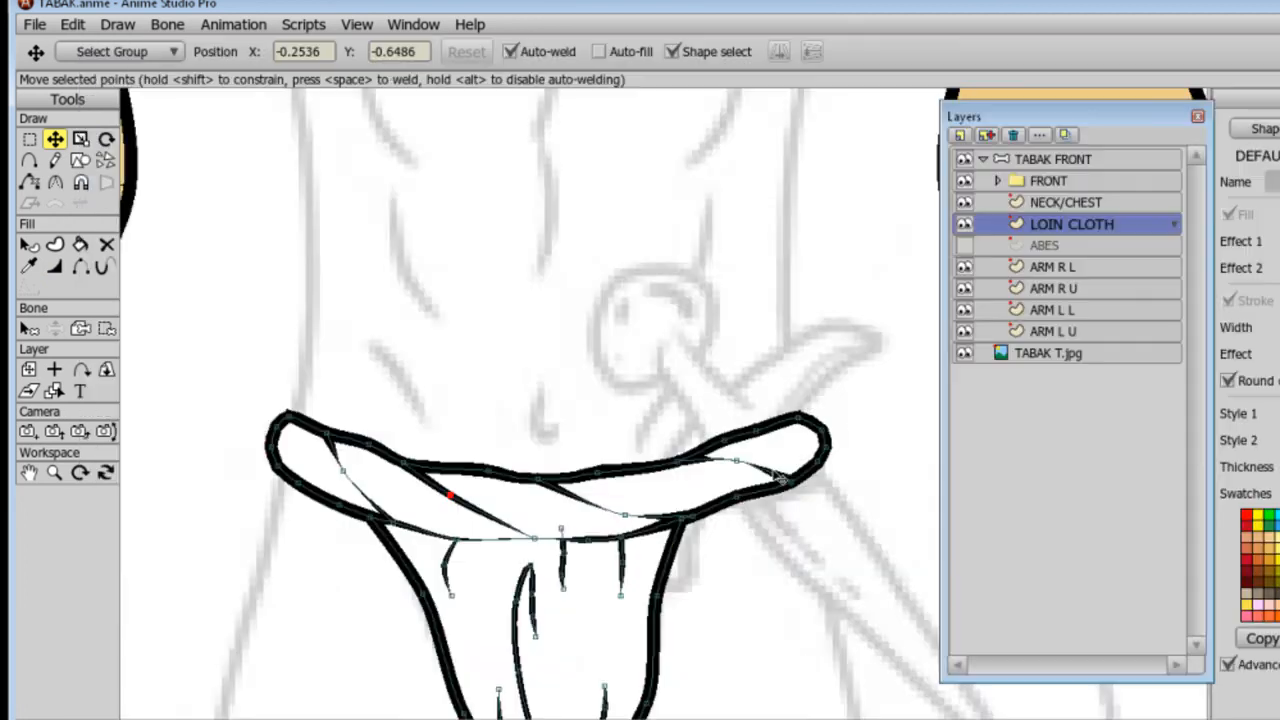
Show the ABES layer and add a vector layer named "LEG L" directly above LOIN CLOTH.
scroll(777, 475, "down", 6)
left_click(966, 245)
left_click(31, 248)
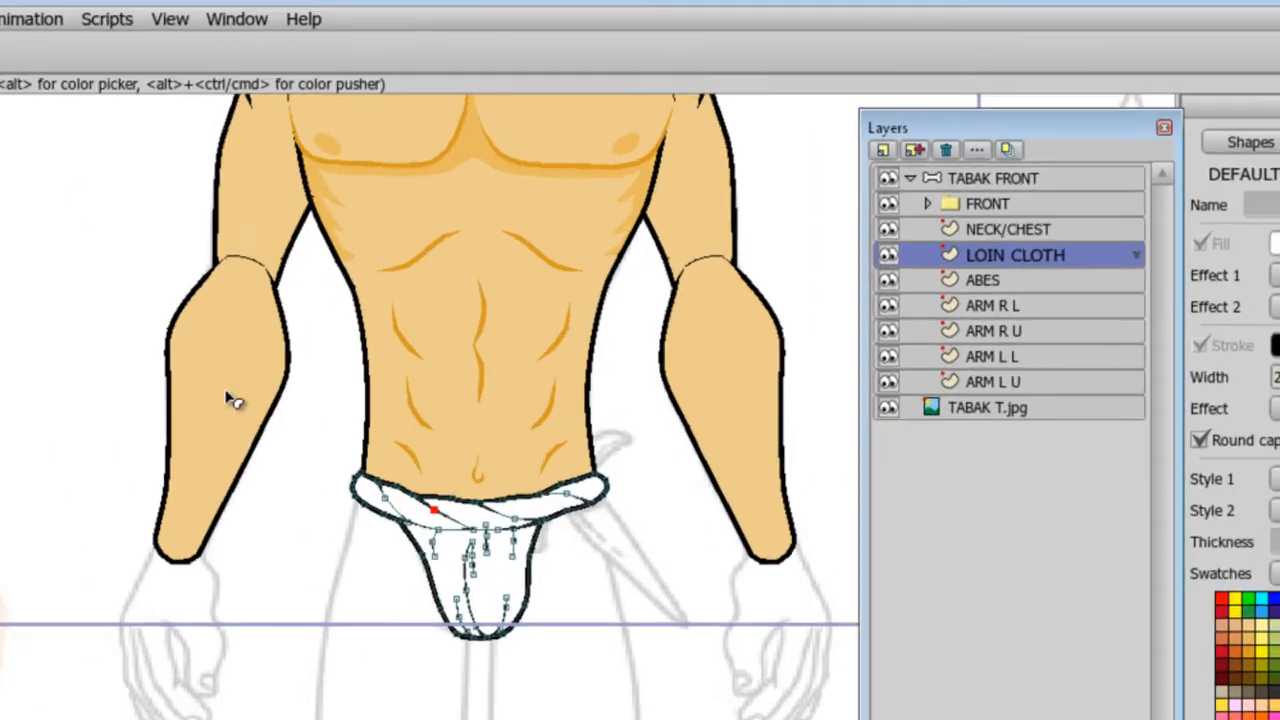
left_click(80, 162)
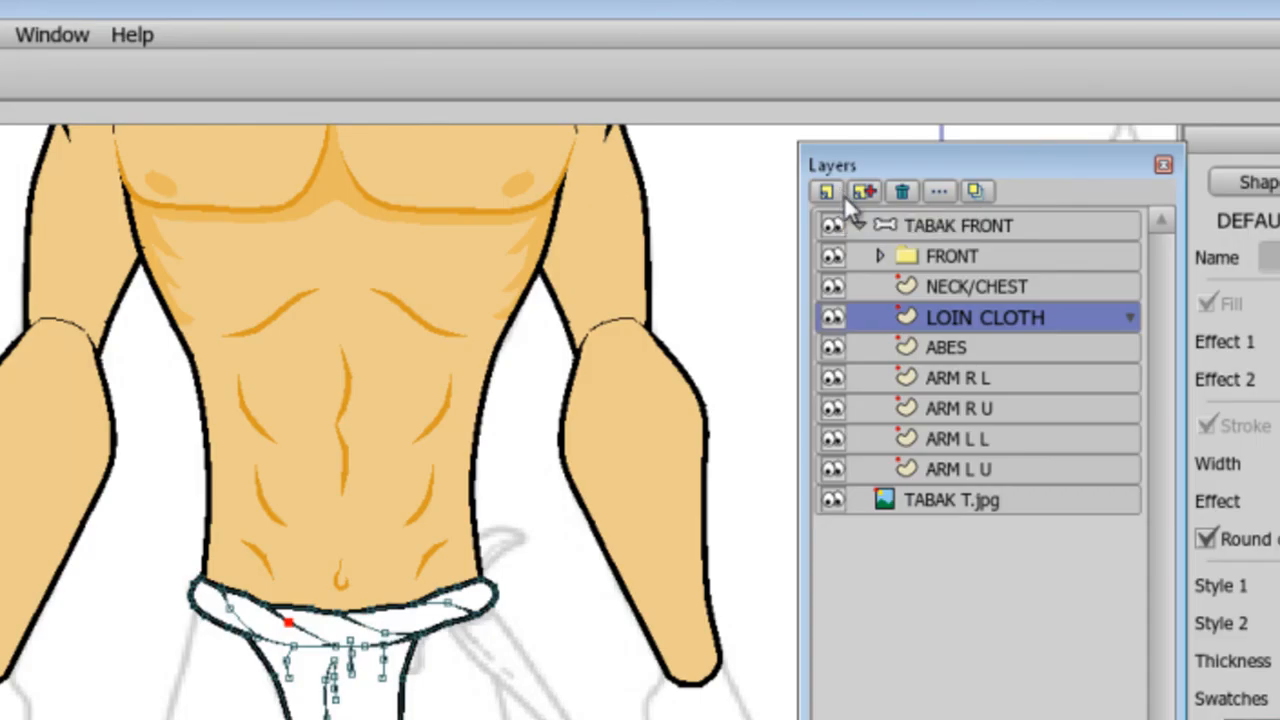
left_click(960, 135)
left_click(968, 150)
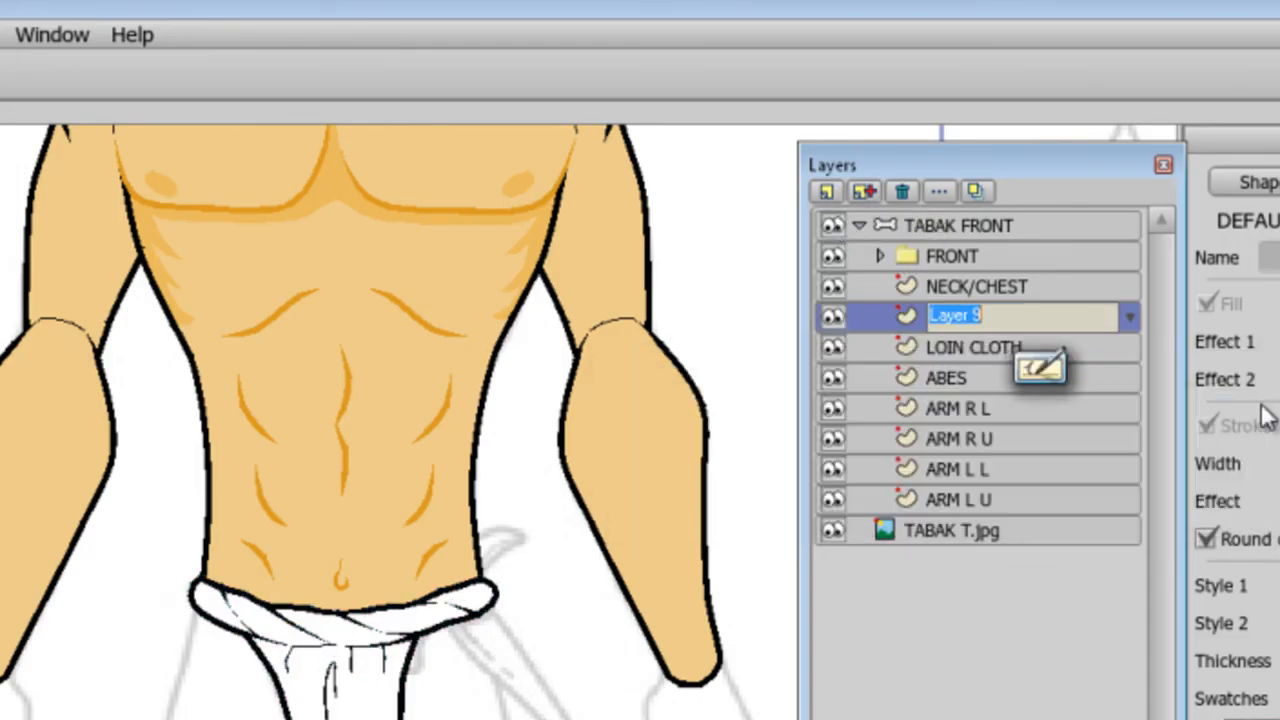
left_click(1040, 367)
left_click(900, 497)
left_click(1120, 451)
left_click(1266, 465)
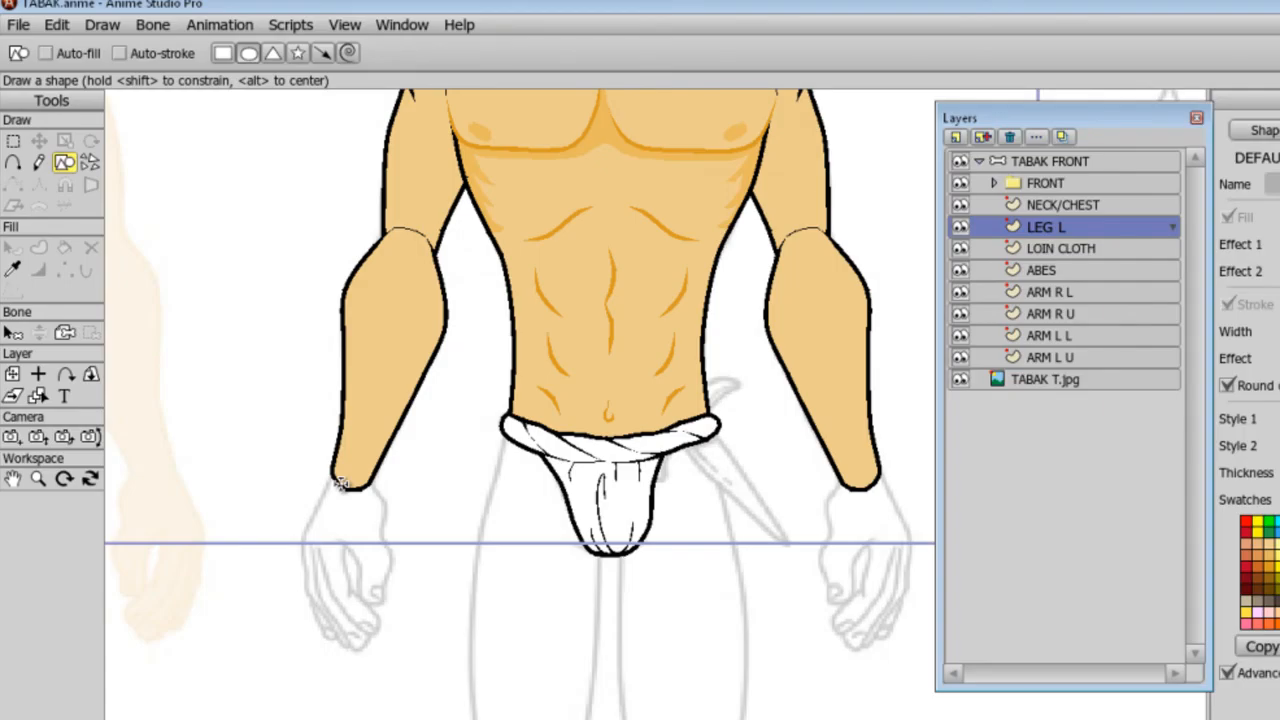
Track and zoom the camera so its frame covers the figure's legs and feet.
left_click(12, 478)
key("ctrl+r")
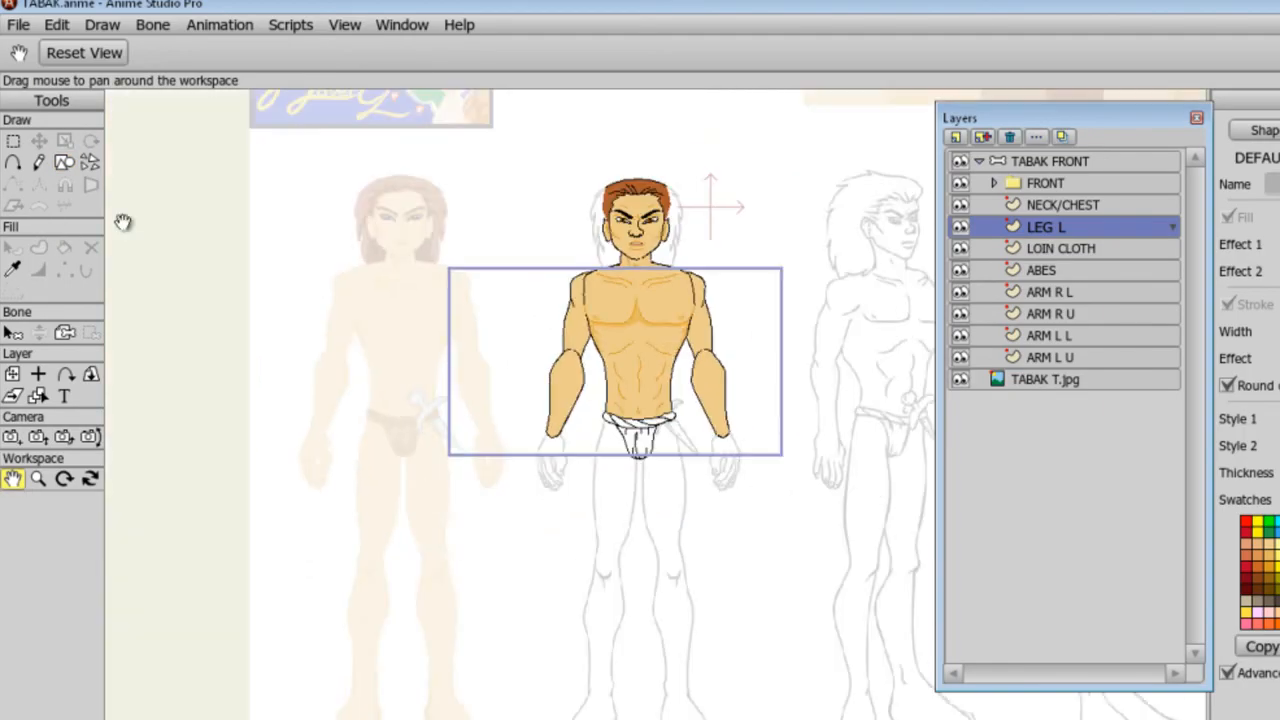
left_click(13, 437)
left_click_drag(676, 505, 661, 346)
left_click(39, 437)
left_click_drag(664, 105, 657, 420)
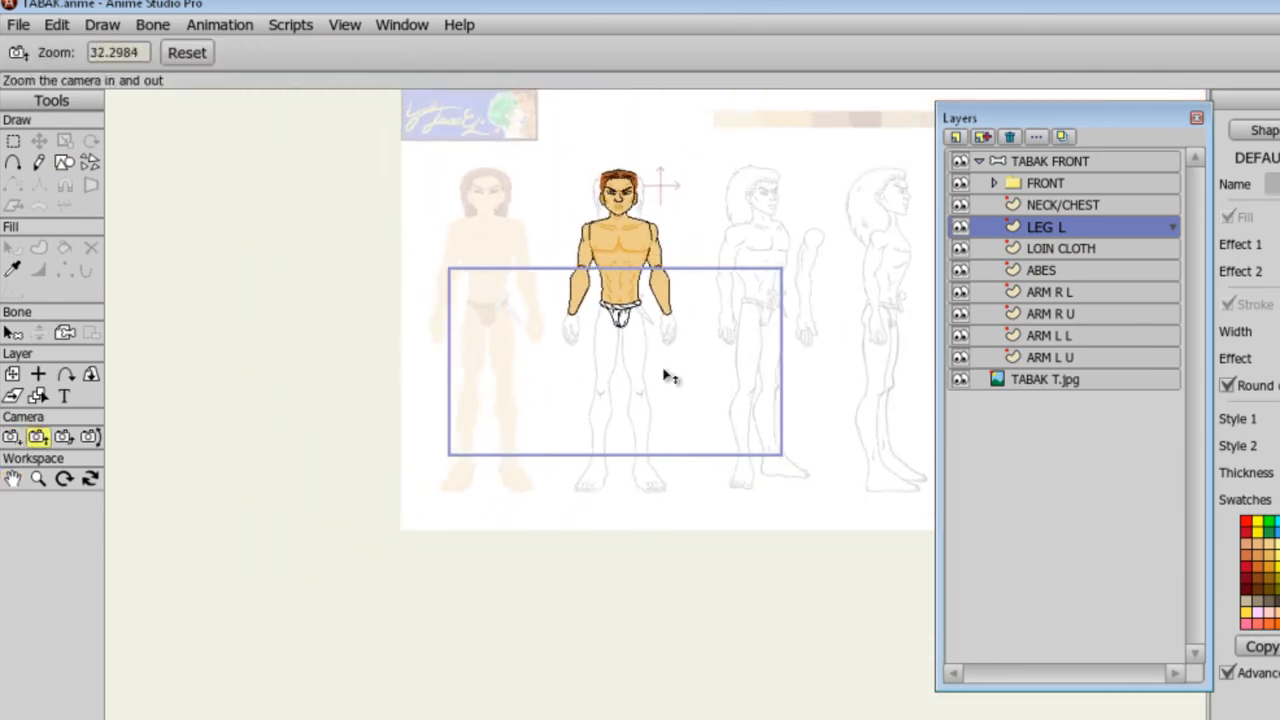
left_click_drag(644, 364, 648, 344)
left_click_drag(634, 245, 662, 355)
Draw a tall oval over the sketched thigh on the dagger side, from the waistband down to the knee.
left_click(38, 478)
key("Escape")
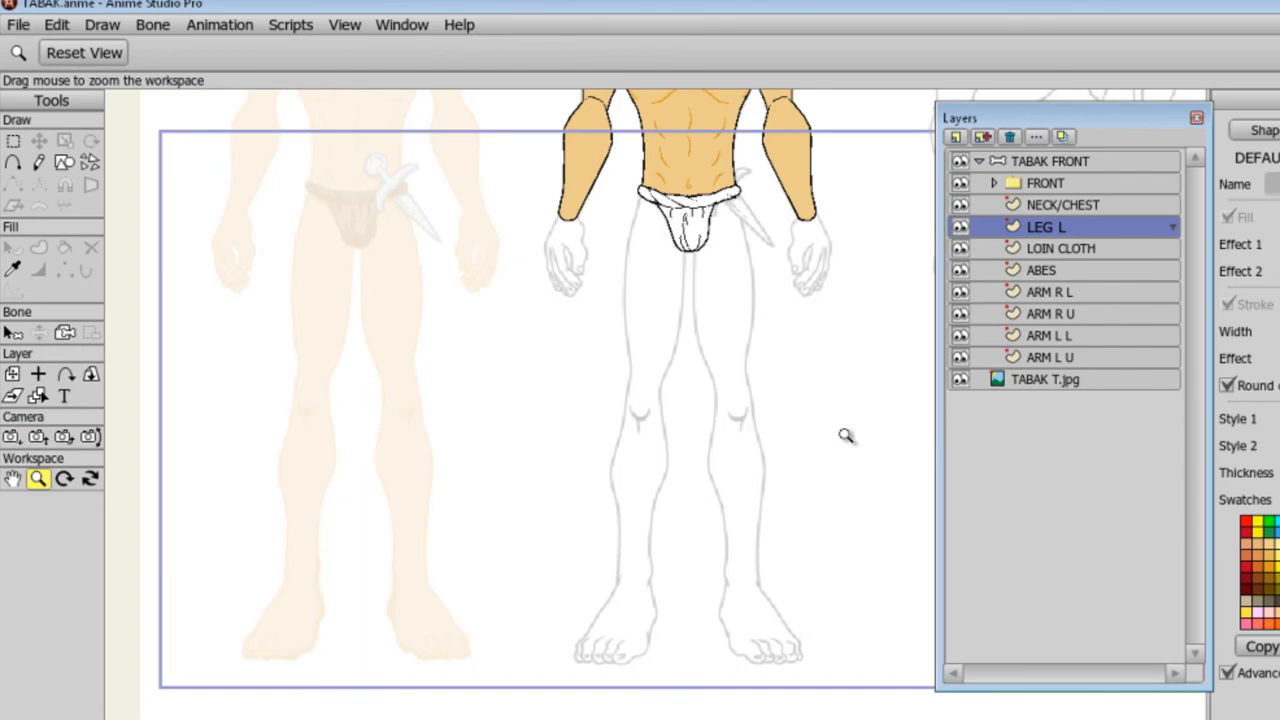
left_click_drag(200, 526, 296, 526)
left_click(12, 478)
left_click_drag(409, 488, 316, 583)
left_click(64, 162)
left_click(248, 53)
left_click_drag(631, 200, 703, 534)
Move the oval's points to the thigh's contour and add points above the knee to shape its lower end.
left_click(39, 141)
left_click_drag(631, 367, 616, 368)
left_click_drag(703, 367, 700, 365)
left_click_drag(666, 200, 655, 197)
left_click(12, 162)
left_click_drag(684, 515, 691, 514)
left_click_drag(699, 454, 641, 467)
left_click(39, 141)
mouse_move(667, 534)
left_mouse_down()
mouse_move(666, 517)
mouse_move(679, 522)
left_mouse_up()
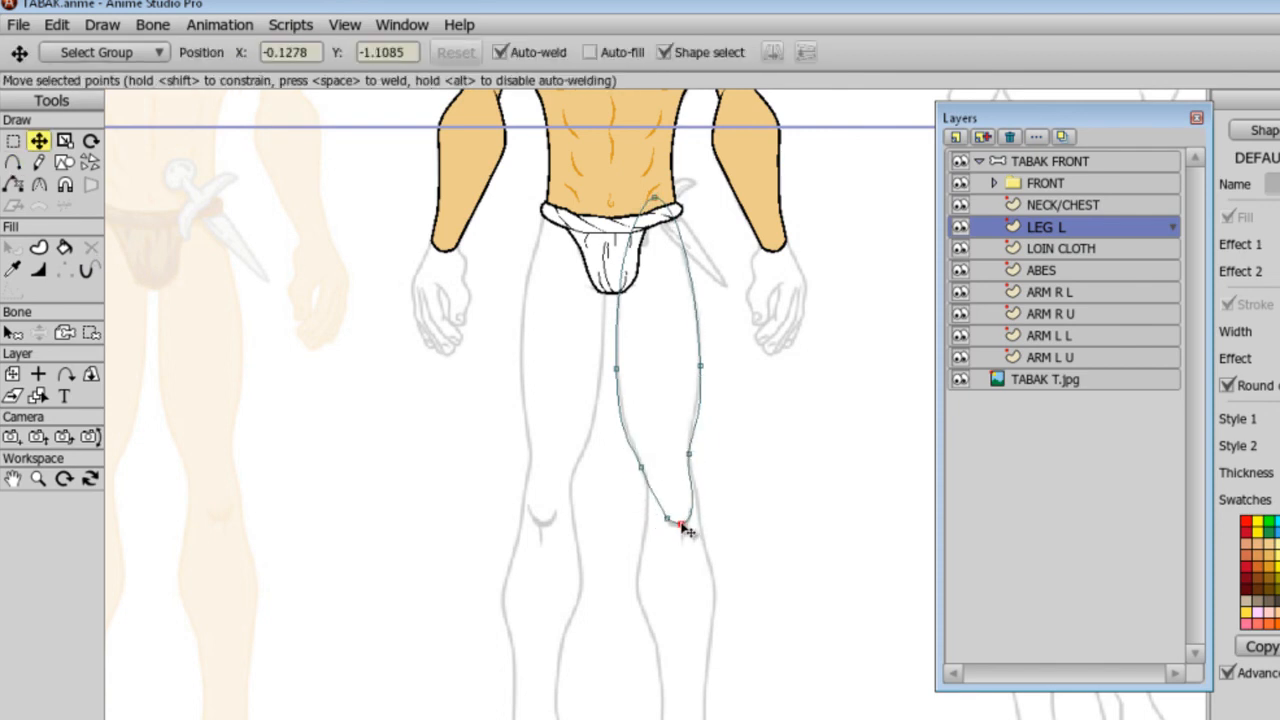
Add points around the thigh outline's knee end and its top at the waistband, then nudge its mid-thigh points.
left_click(12, 162)
left_click(653, 504)
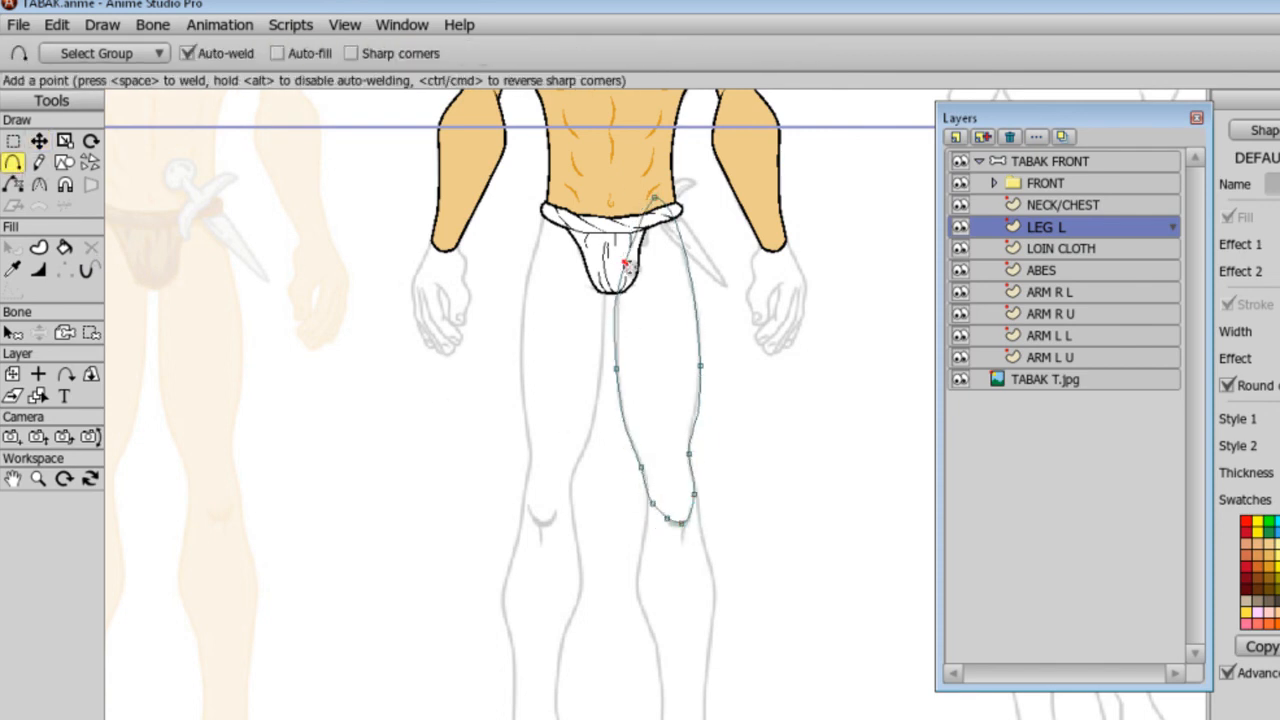
left_click(623, 241)
left_click(636, 211)
left_click(670, 213)
left_click(683, 263)
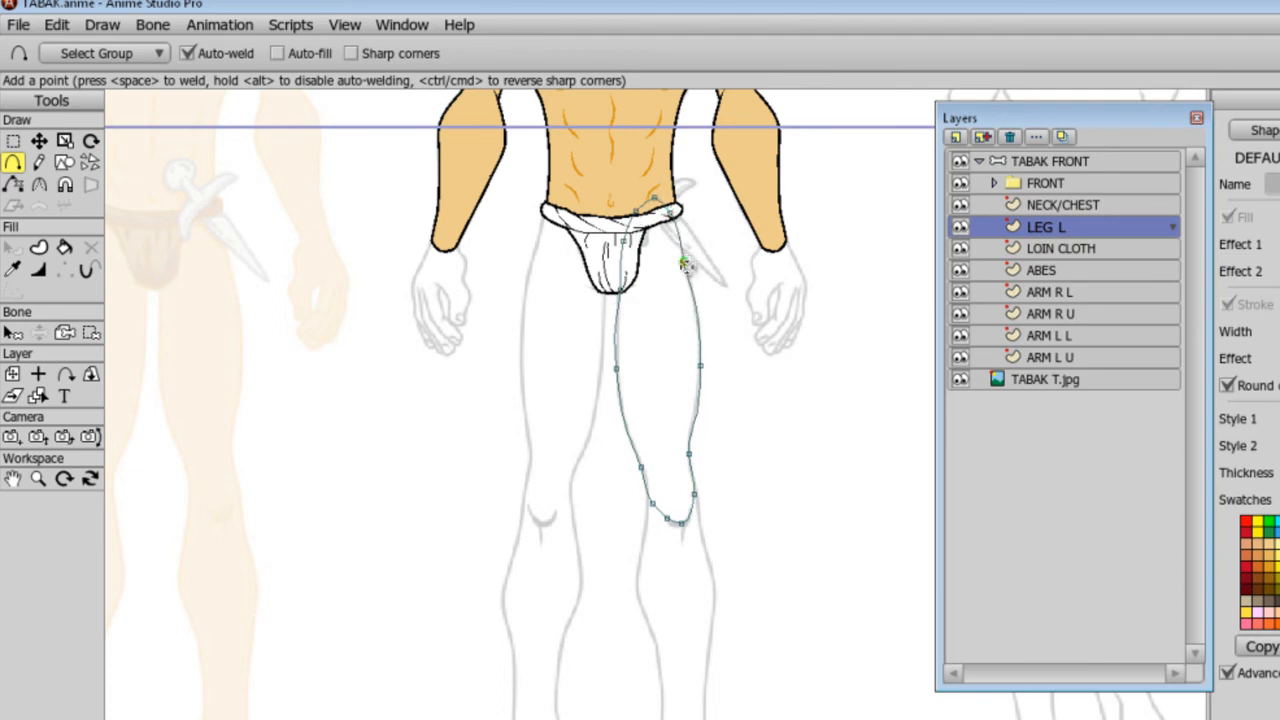
key("t")
left_click(700, 366)
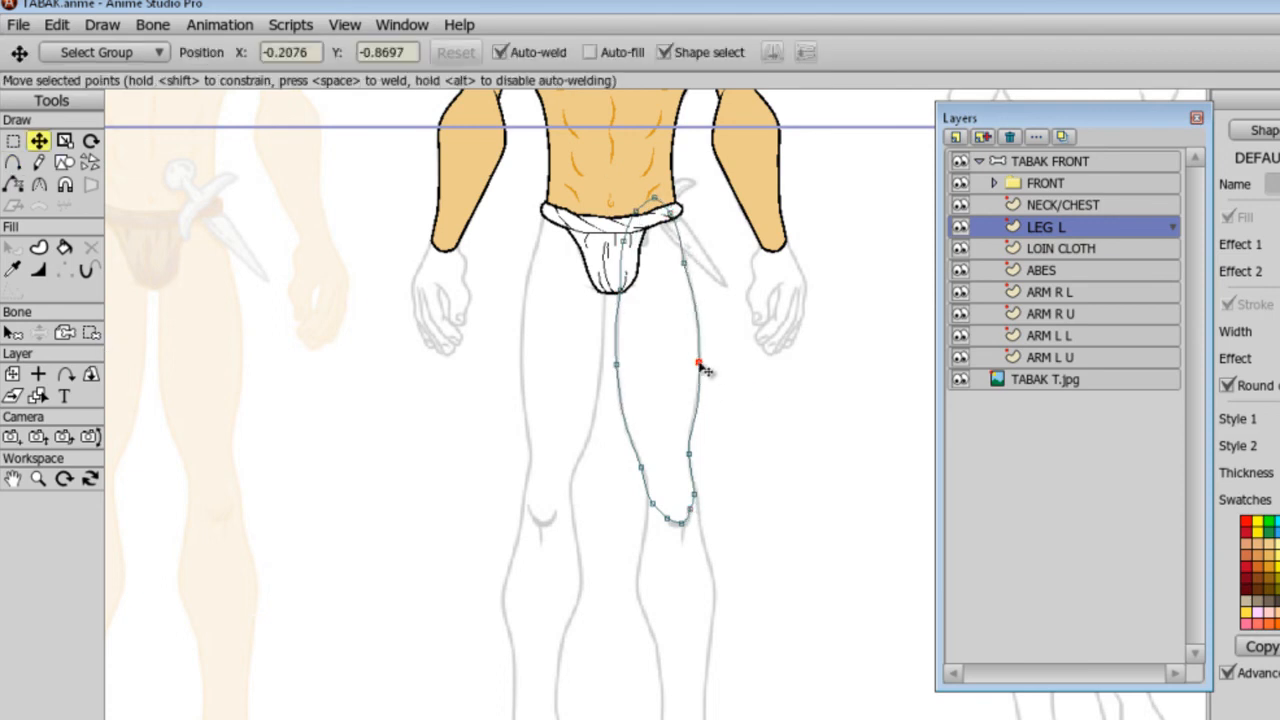
Draw a tall oval over the sketched lower leg from knee to ankle and extend its upper end over the knee.
left_click(12, 479)
left_click_drag(390, 568, 371, 369)
scroll(371, 369, "up", 3)
left_click(64, 162)
left_click_drag(601, 184, 743, 719)
left_click(38, 143)
left_click_drag(671, 186, 645, 132)
Add points around the lower-leg oval's knee end and fit its upper sides to the sketched knee and calf.
key("a")
left_click(602, 235)
left_click(671, 140)
left_click_drag(716, 236, 704, 239)
left_click(686, 158)
left_click_drag(597, 358, 586, 374)
key("g")
key("t")
left_click_drag(600, 453, 619, 480)
left_click_drag(743, 454, 737, 371)
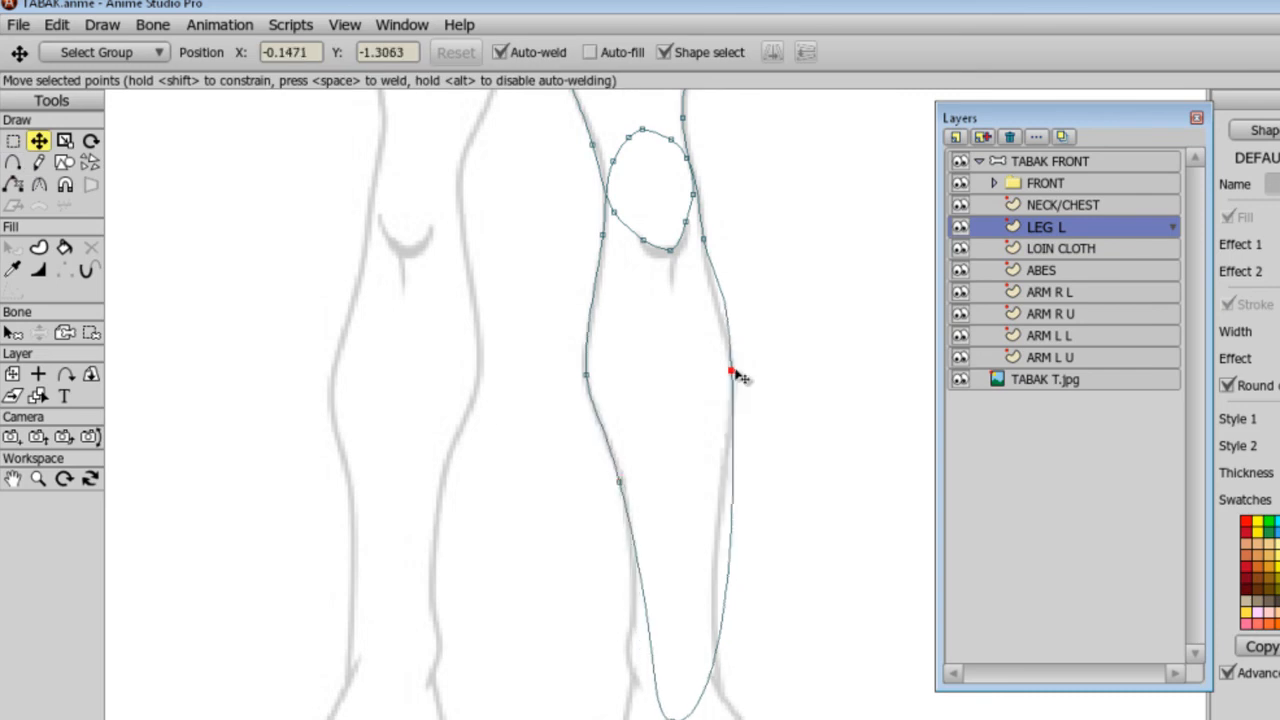
Add points down the lower leg to the ankle, fit them to the sketch and adjust the calf's curvature.
key("a")
left_click_drag(733, 548, 641, 694)
left_click_drag(628, 642, 628, 660)
left_click(632, 624)
left_click_drag(731, 671, 715, 678)
left_click_drag(729, 636, 716, 637)
left_click(719, 508)
key("c")
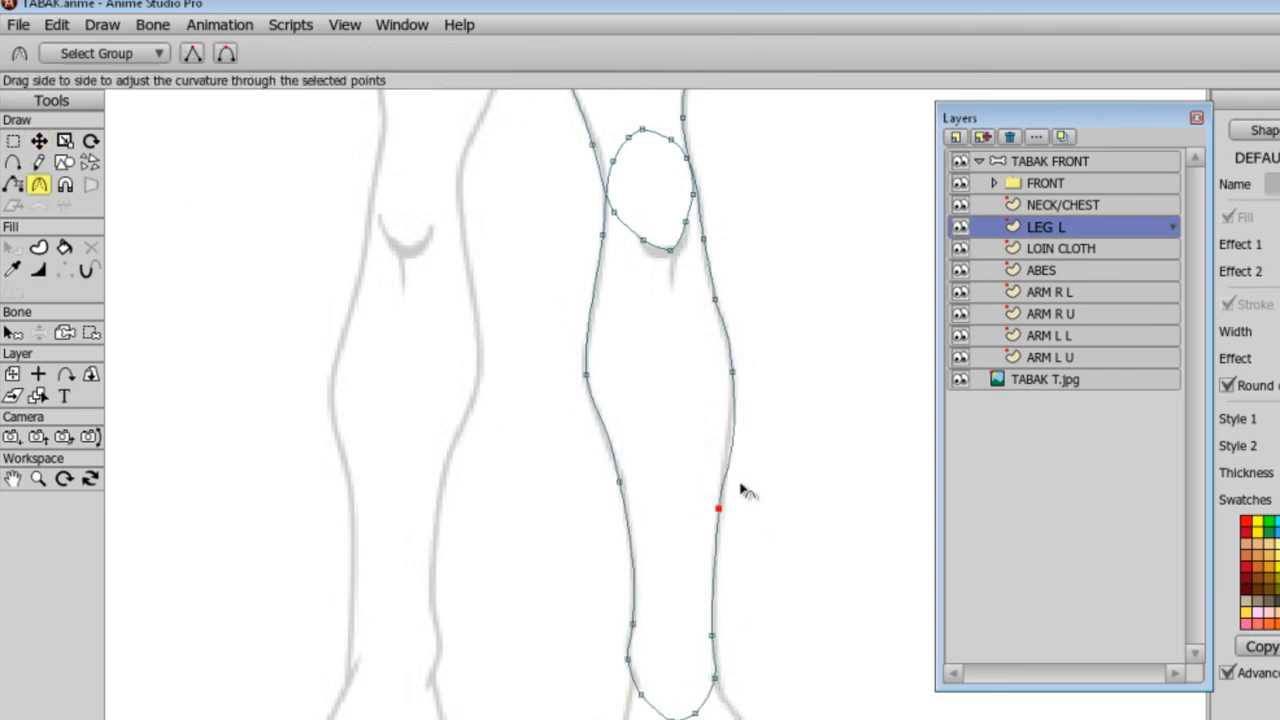
left_click(585, 375)
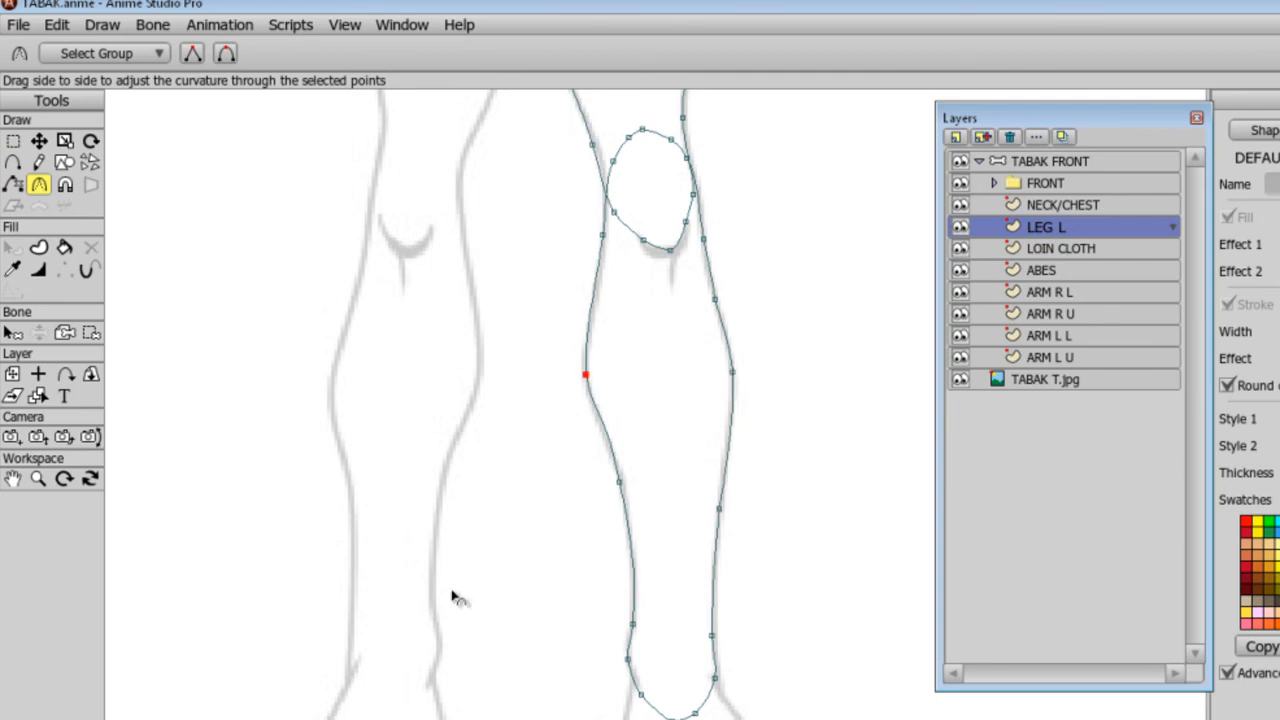
Add and move points to round the lower leg's ankle end and the thigh's knee end.
key("a")
left_click(39, 142)
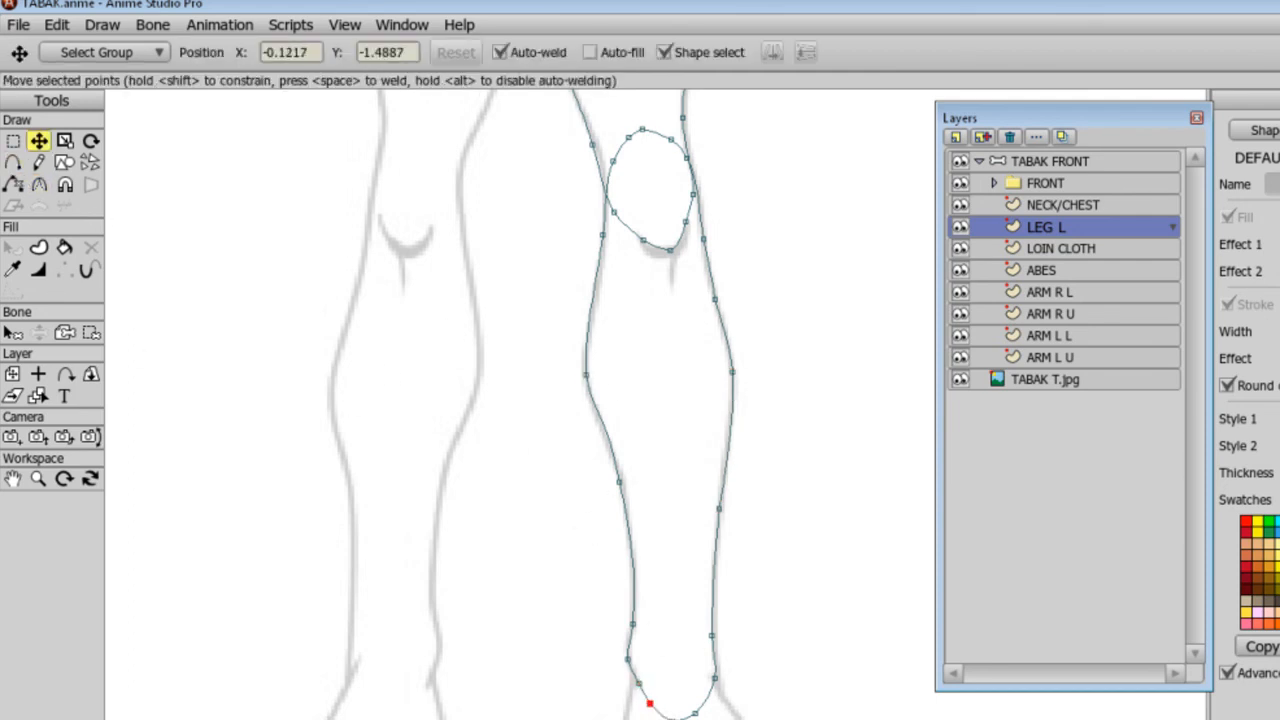
left_click(13, 163)
key("t")
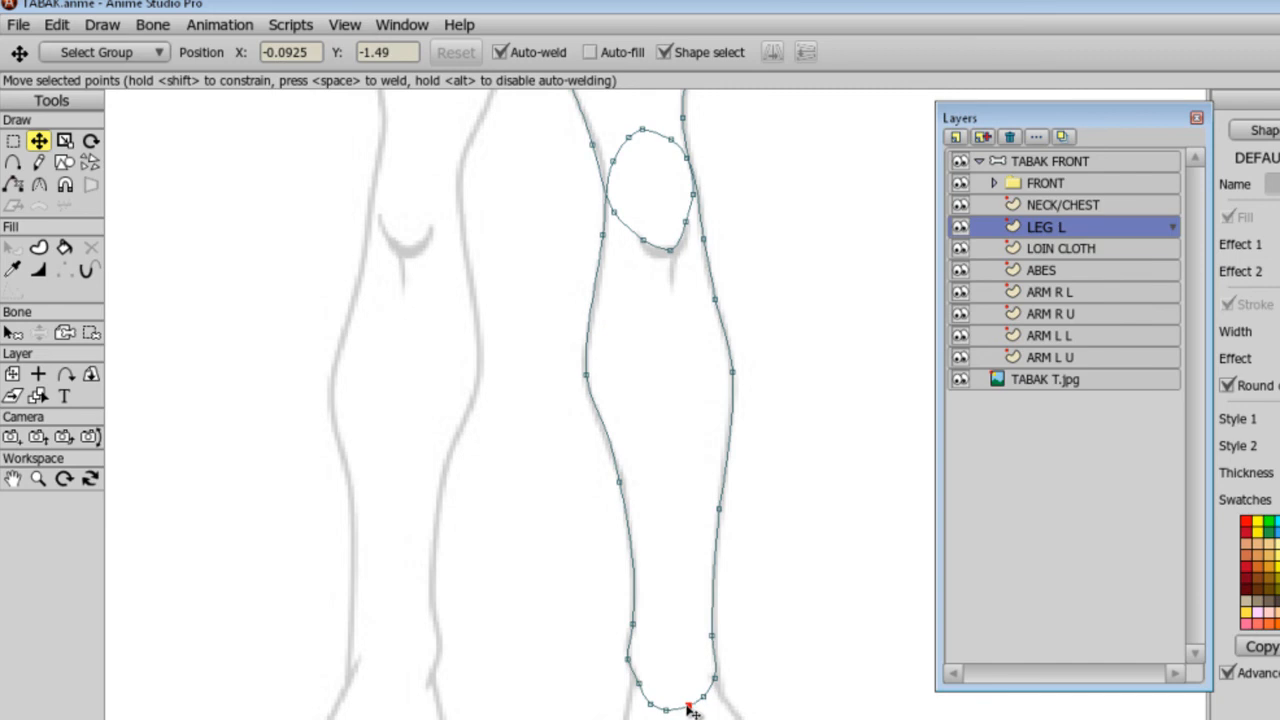
key("a")
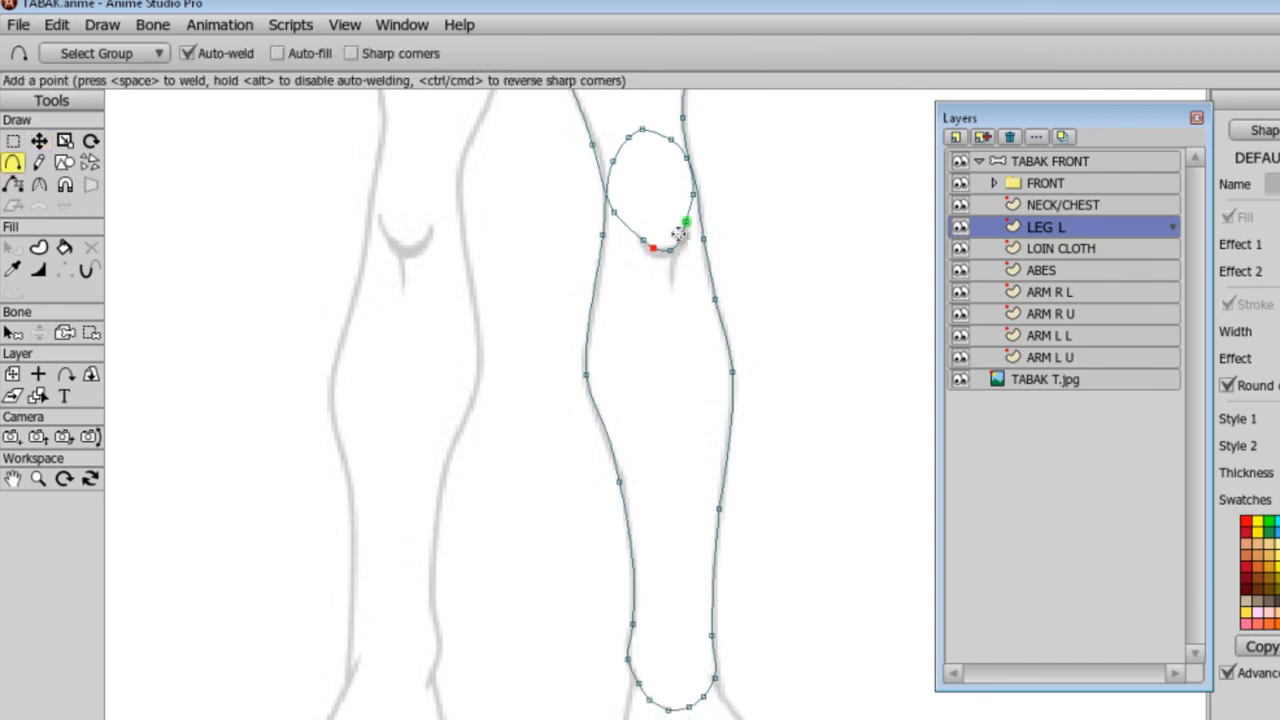
left_click(38, 141)
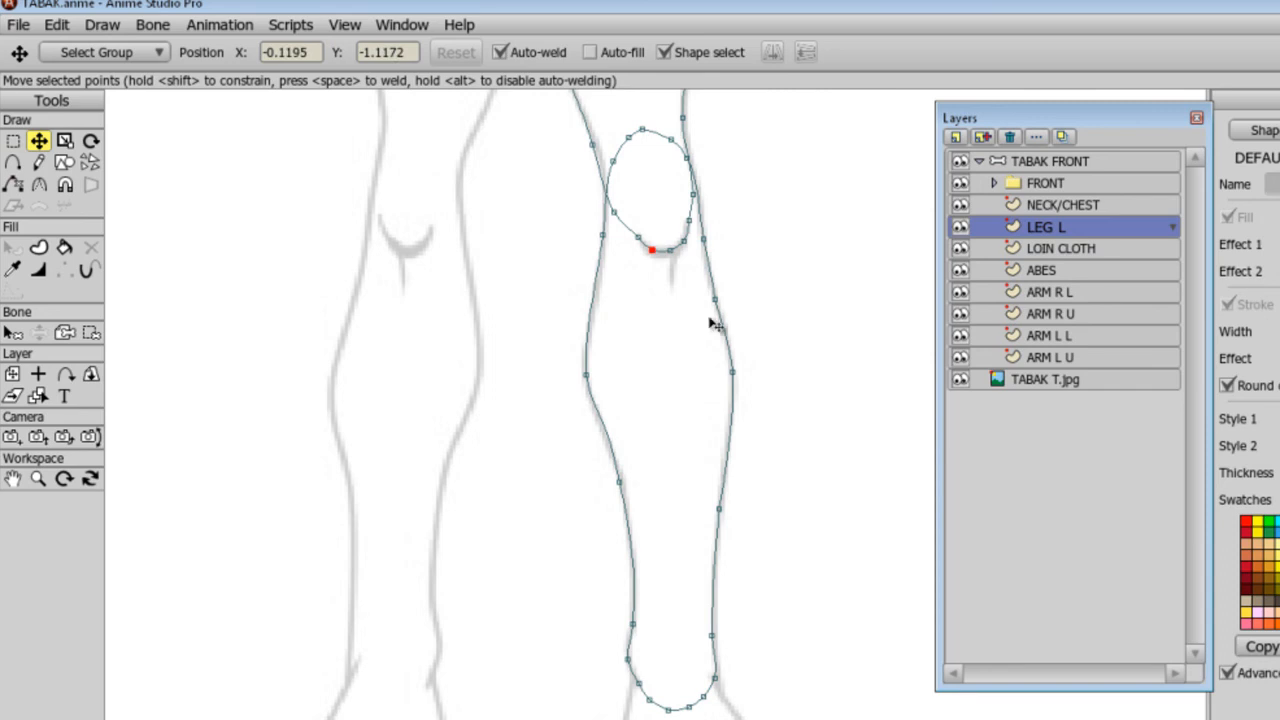
Create skin-coloured filled shapes with black outlines from the lower-leg and thigh outlines.
scroll(714, 325, "down", 3)
key("u")
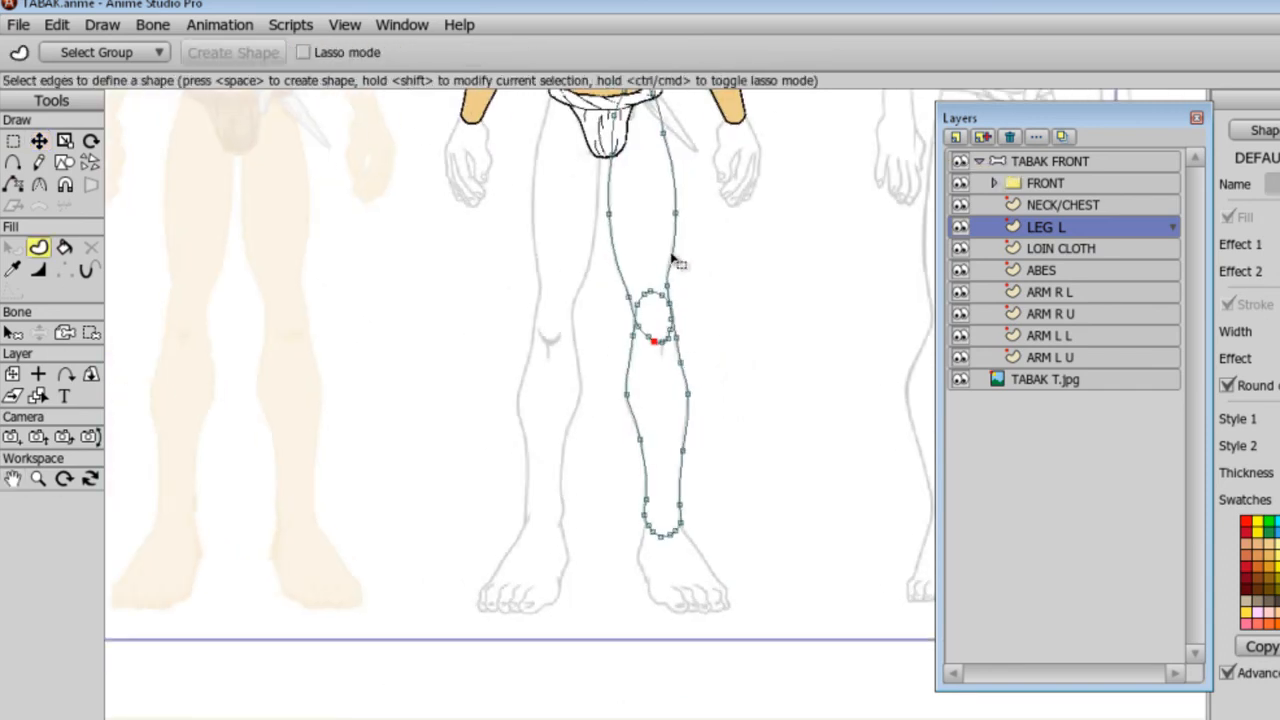
left_click(642, 428)
key("space")
left_click(671, 260)
key("space")
Move the LEG L layer below ABES, duplicate it as "LEG L L" and rename the original "LEG L U".
left_click_drag(1070, 226, 1088, 280)
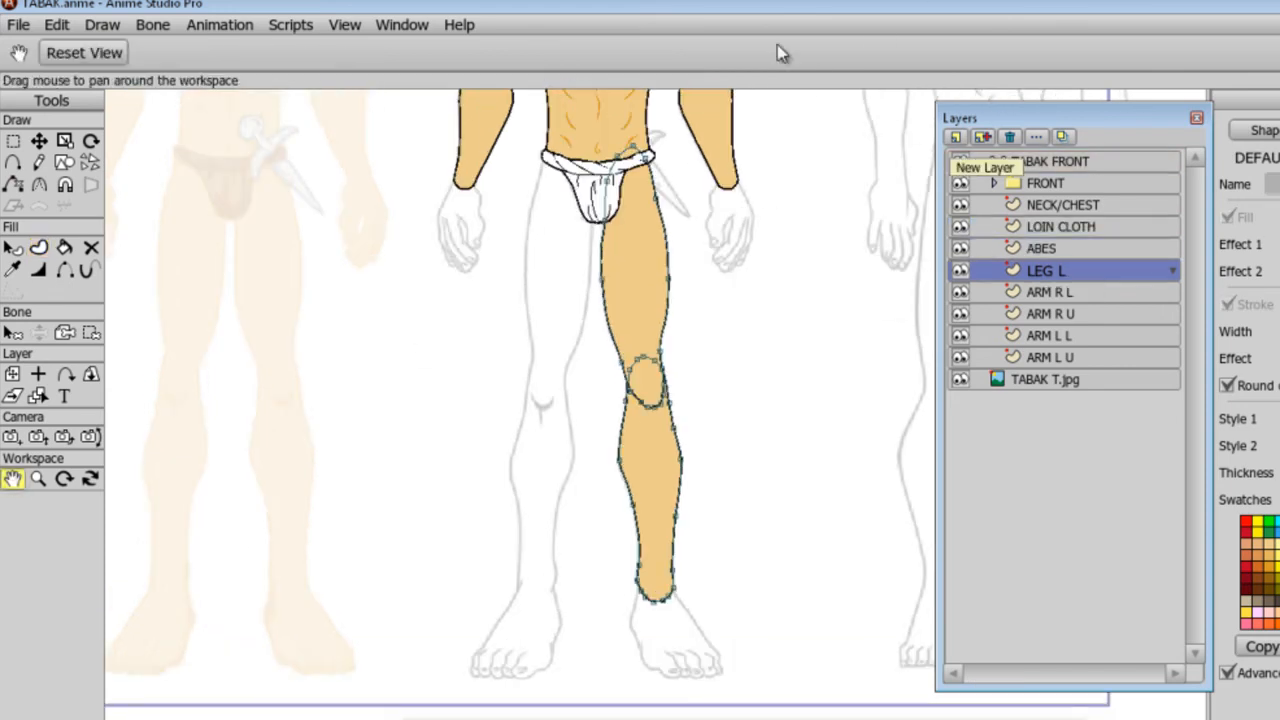
left_click(984, 138)
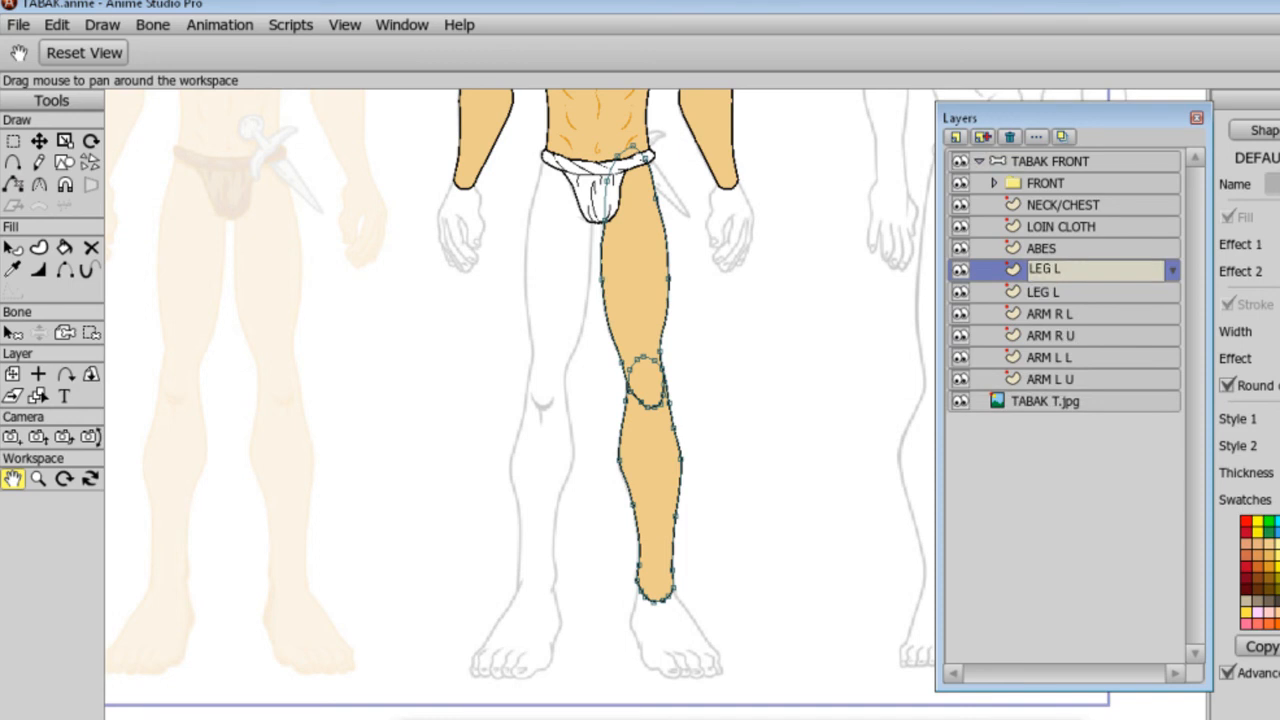
double_click(1050, 293)
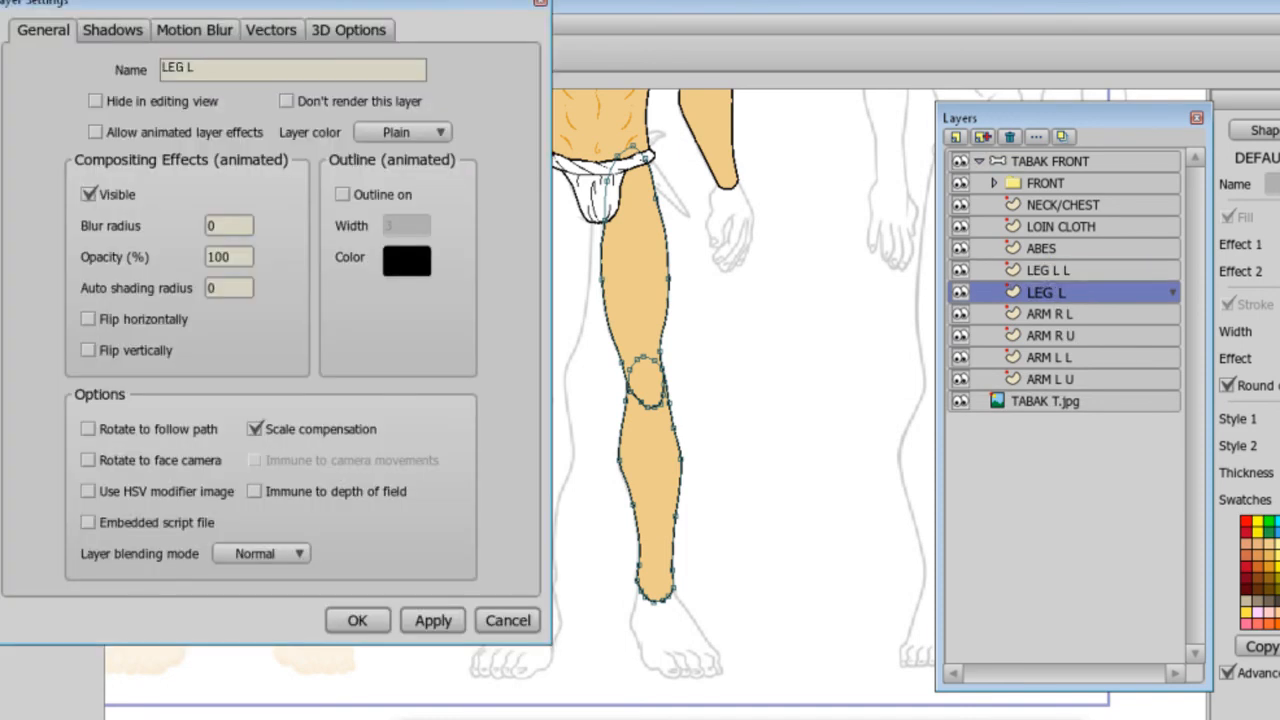
type("LEG L U")
key("Return")
left_click(1060, 271)
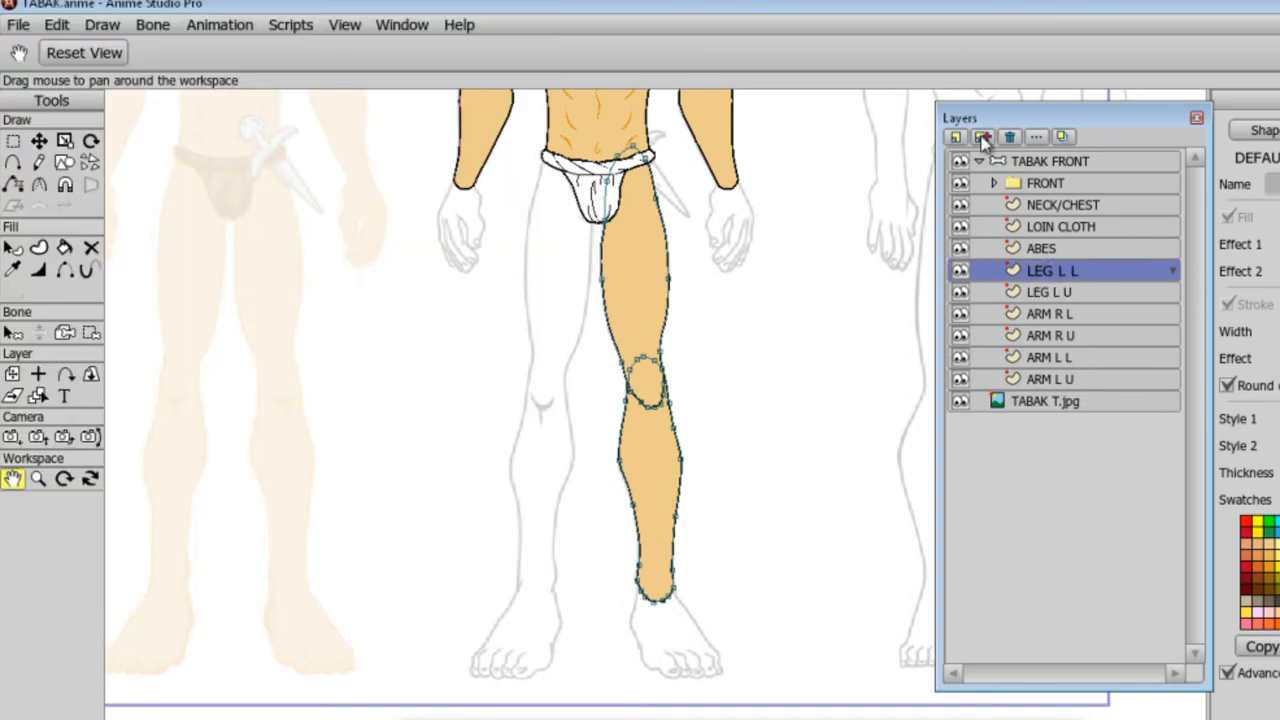
Duplicate LEG L L as "LEG R L", flip its points horizontally and move them over the other sketched leg.
left_click(984, 138)
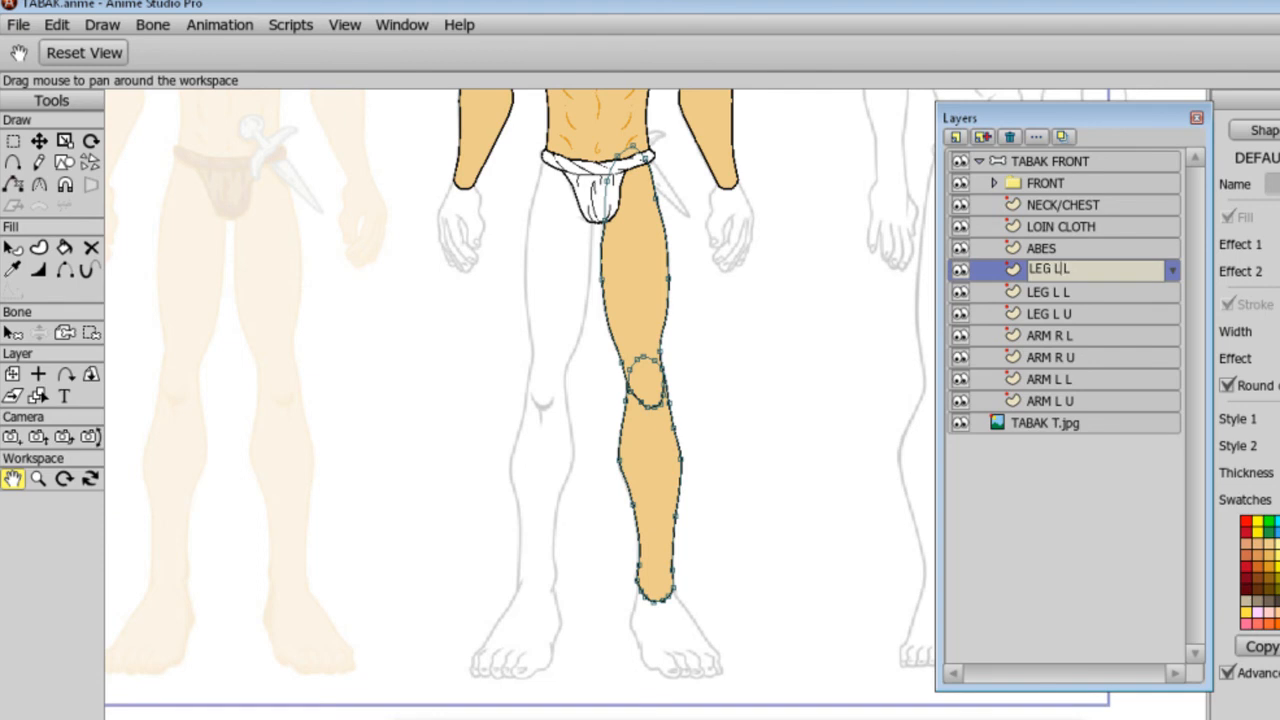
key("Return")
left_click(14, 141)
left_click_drag(550, 112, 734, 644)
key("shift+h")
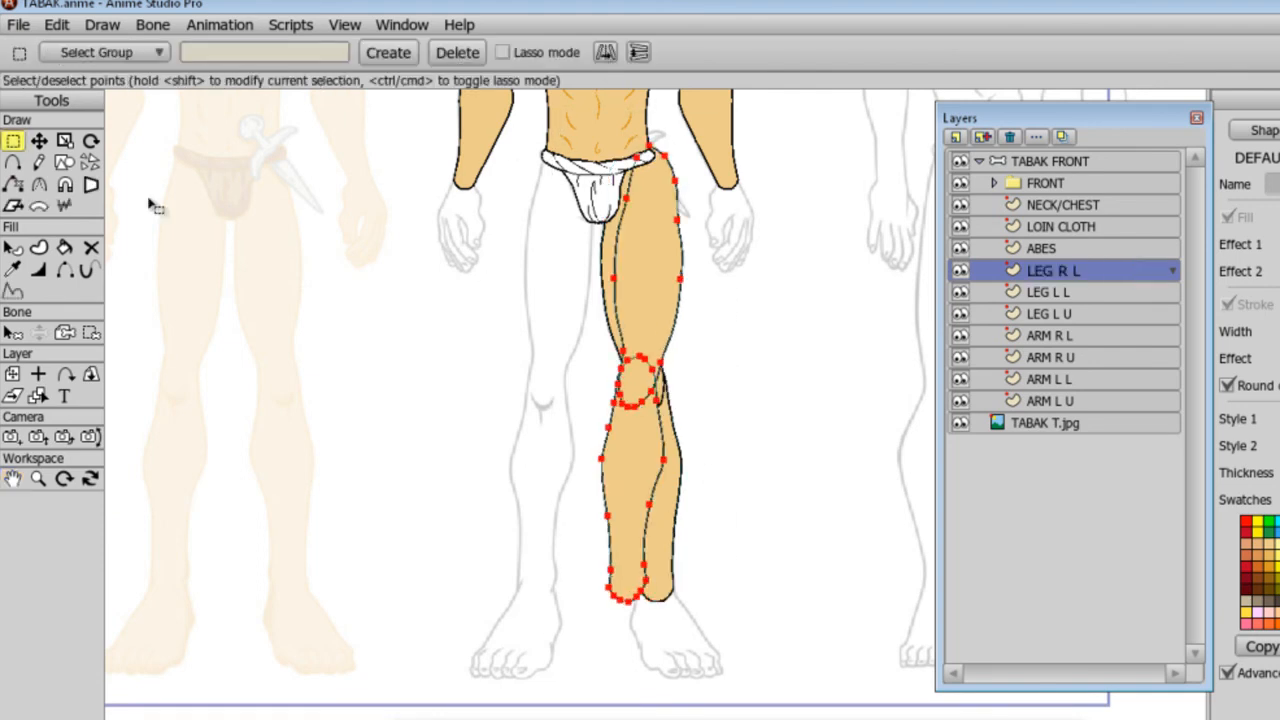
left_click(39, 141)
left_click_drag(631, 586, 560, 591)
left_click(557, 591)
key("ctrl+z")
left_click(566, 327)
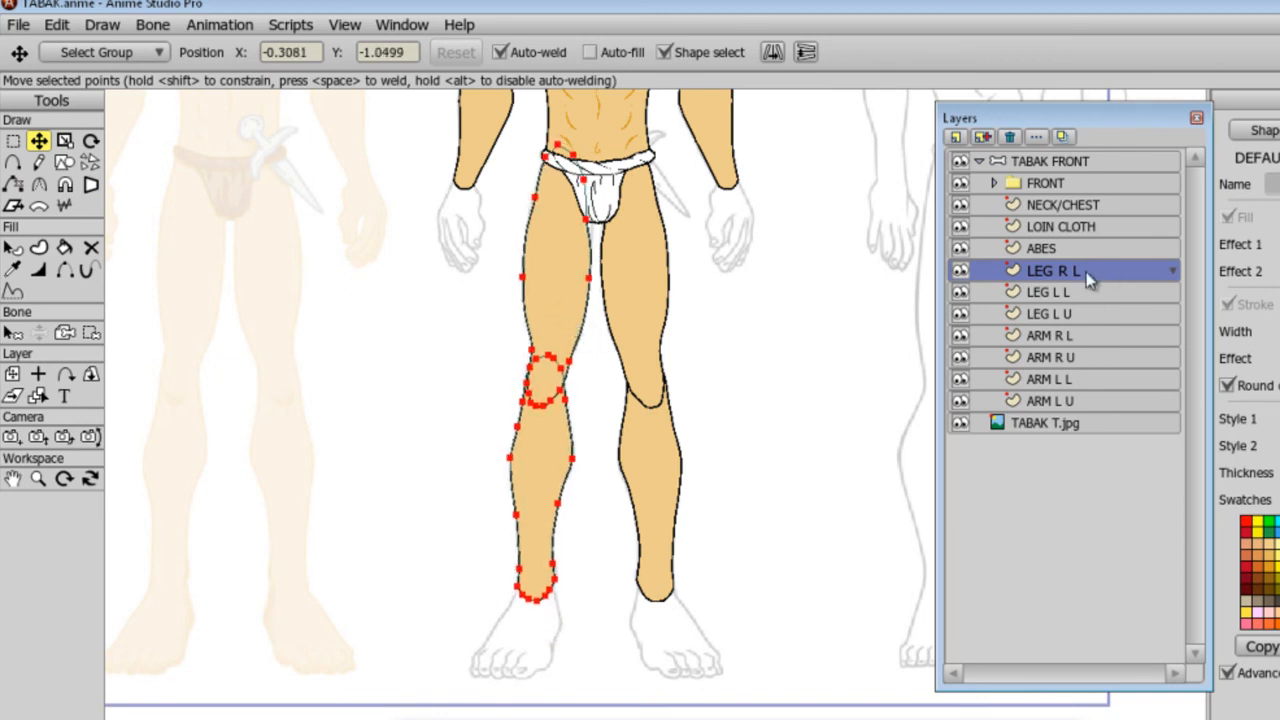
Duplicate LEG R L as "LEG R U", then delete the lower leg from the copy and the thigh from LEG R L.
left_click(983, 137)
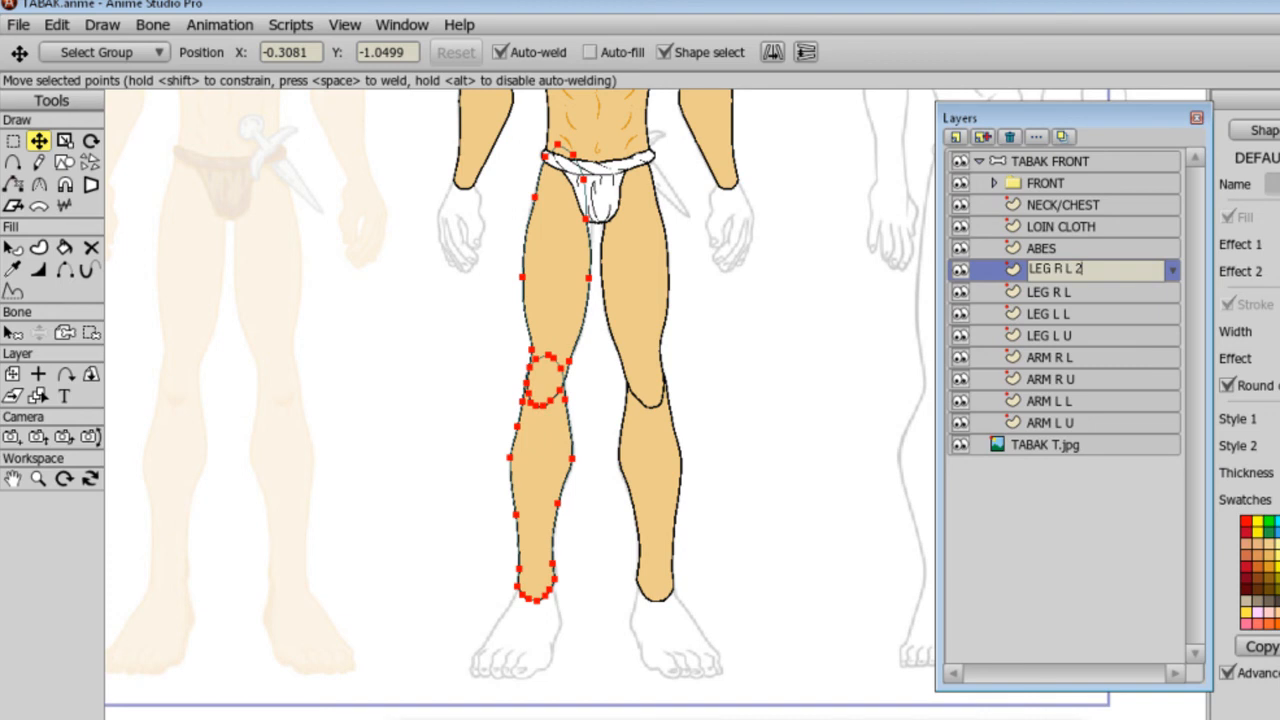
key("Return")
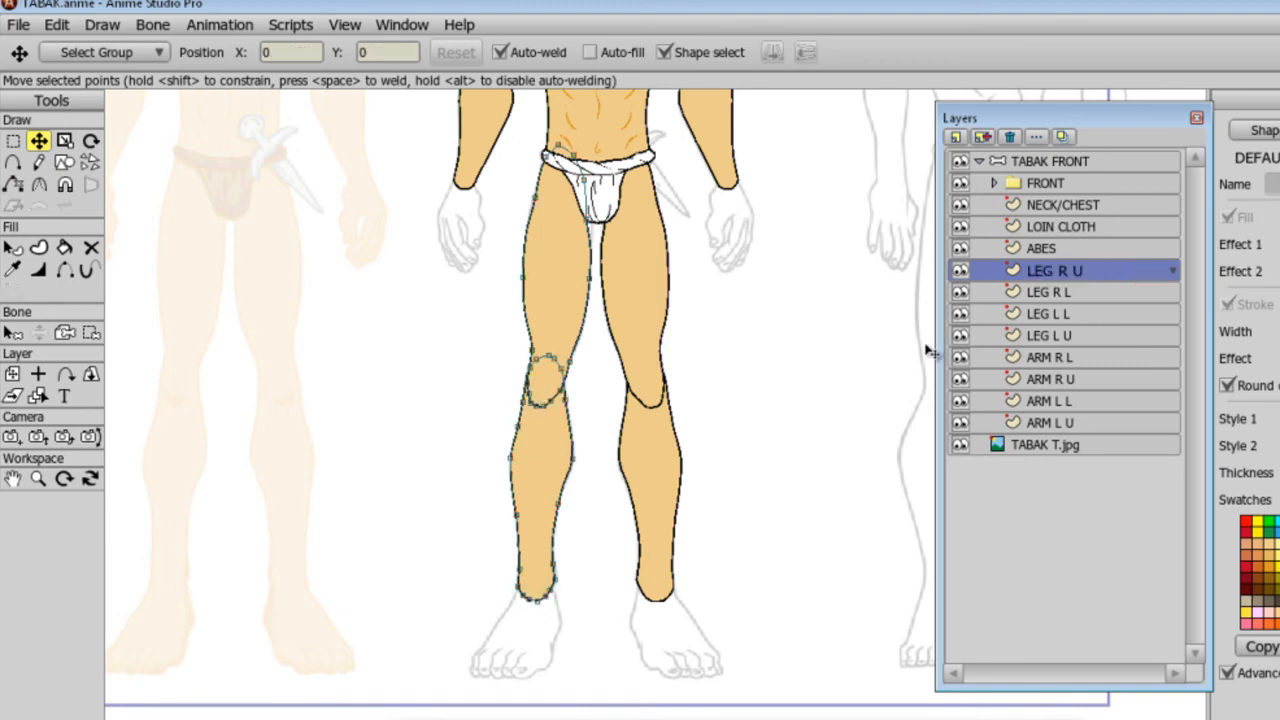
key("g")
left_click(550, 432)
key("Delete")
left_click(1078, 295)
left_click(560, 287)
key("Delete")
Move LEG L L below LEG L U, then delete the lower leg from LEG L U and the thigh from LEG L L.
left_click_drag(1091, 314, 1091, 348)
left_click(1091, 314)
left_click(671, 465)
key("Delete")
left_click(1085, 335)
left_click(645, 345)
key("Delete")
Thin the LEG R U outline's line width at a point beside the knee.
left_click(1083, 272)
scroll(392, 428, "up", 3)
left_click_drag(392, 428, 420, 467)
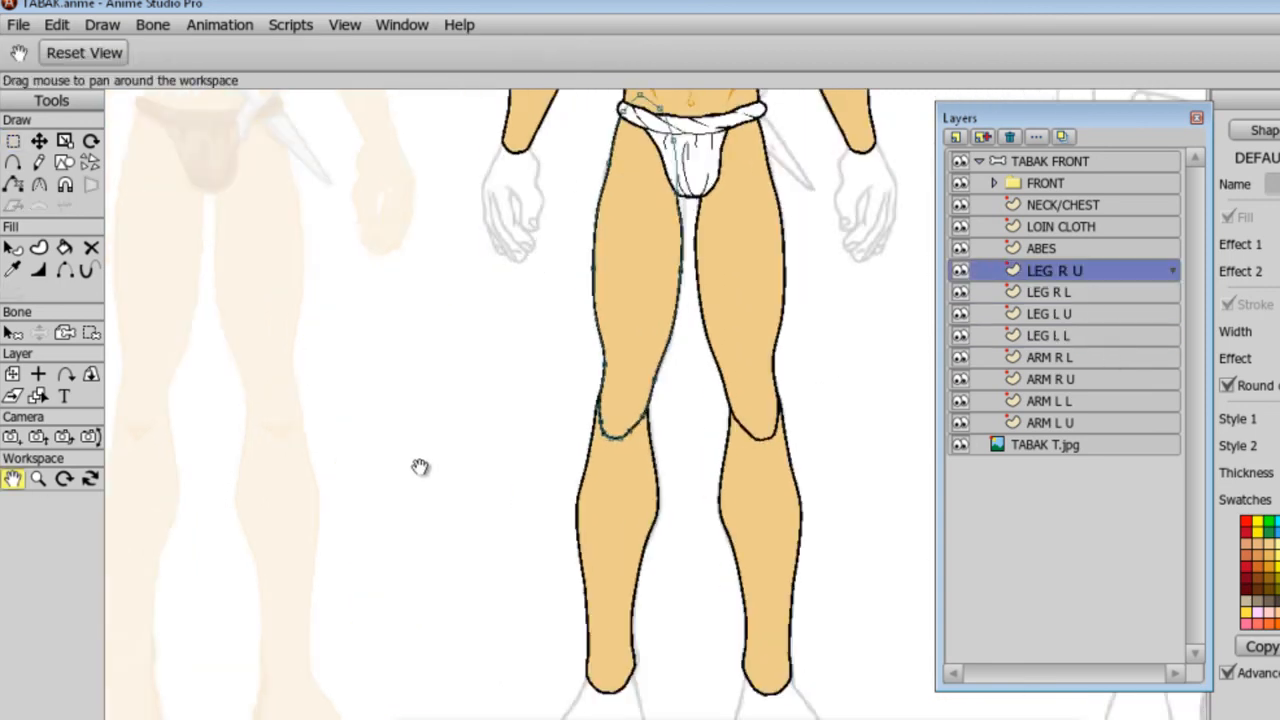
scroll(420, 467, "up", 5)
left_click(65, 270)
left_click(592, 455)
left_click(38, 270)
left_click_drag(612, 432, 446, 455)
Add points to the LEG R U outline beside the knee, hiding the layer to see where it crosses the lower leg.
left_click(959, 270)
left_click(959, 271)
left_click_drag(476, 403, 453, 410)
key("ctrl+z")
left_click(13, 162)
left_click(959, 270)
left_click(476, 374)
scroll(557, 266, "up", 3)
left_click(959, 270)
left_click(38, 270)
Move the LEG R U points on both sides of the knee onto the lower leg's outline.
left_click(42, 145)
left_click(155, 391)
key("ctrl+z")
left_click_drag(153, 391, 148, 386)
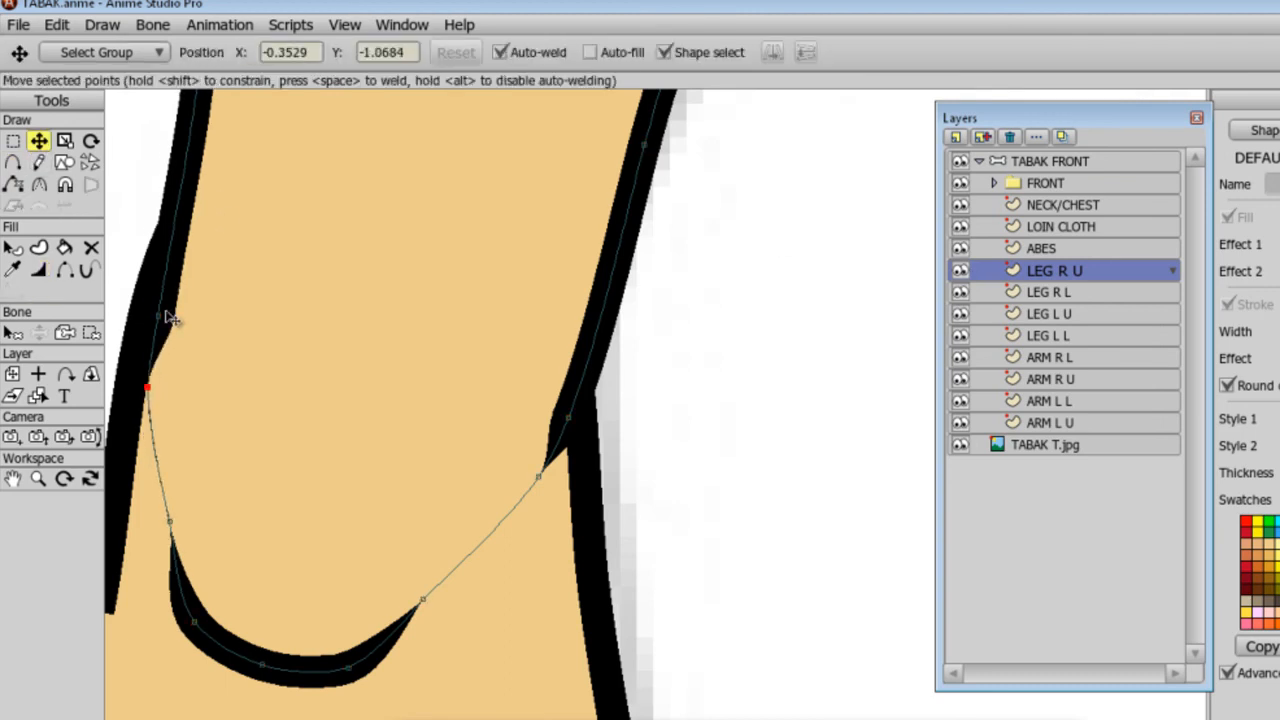
left_click_drag(160, 316, 149, 301)
left_click_drag(568, 417, 580, 387)
left_click_drag(539, 477, 565, 456)
Make the LEG R U points at the junctions on both sides of the knee sharp corners.
left_click(40, 162)
left_click(41, 183)
left_click(194, 52)
left_click(39, 141)
left_click(148, 387)
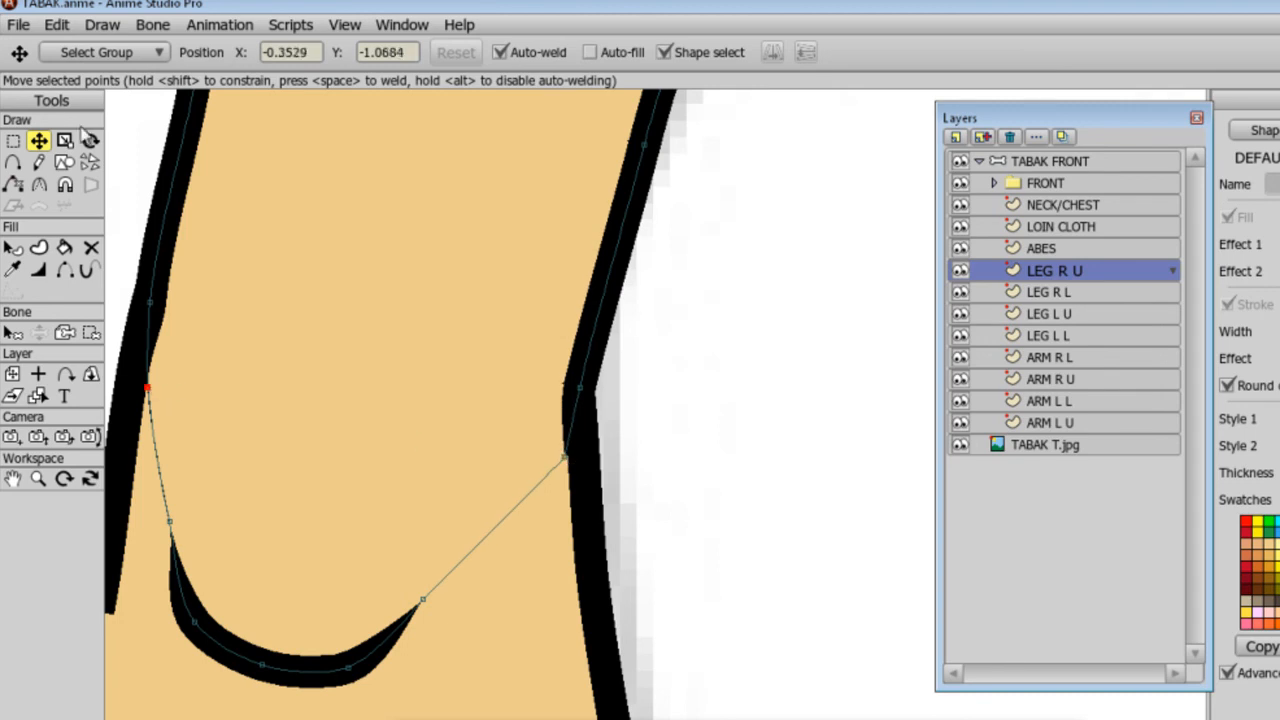
left_click(39, 184)
left_click(192, 52)
scroll(263, 462, "down", 8)
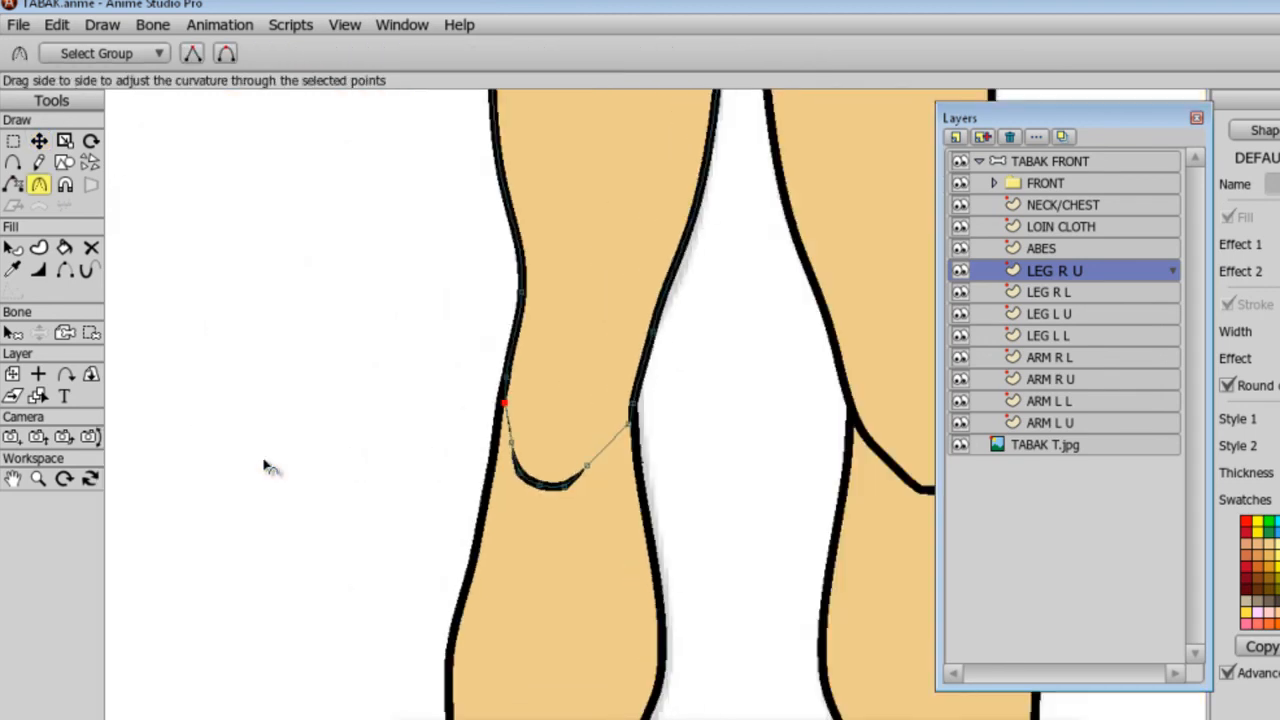
Add points to the LEG L U outline where it meets the lower leg, temporarily hiding the layer to place them.
scroll(263, 462, "up", 2)
left_click_drag(712, 418, 357, 426)
right_click(563, 456, "alt")
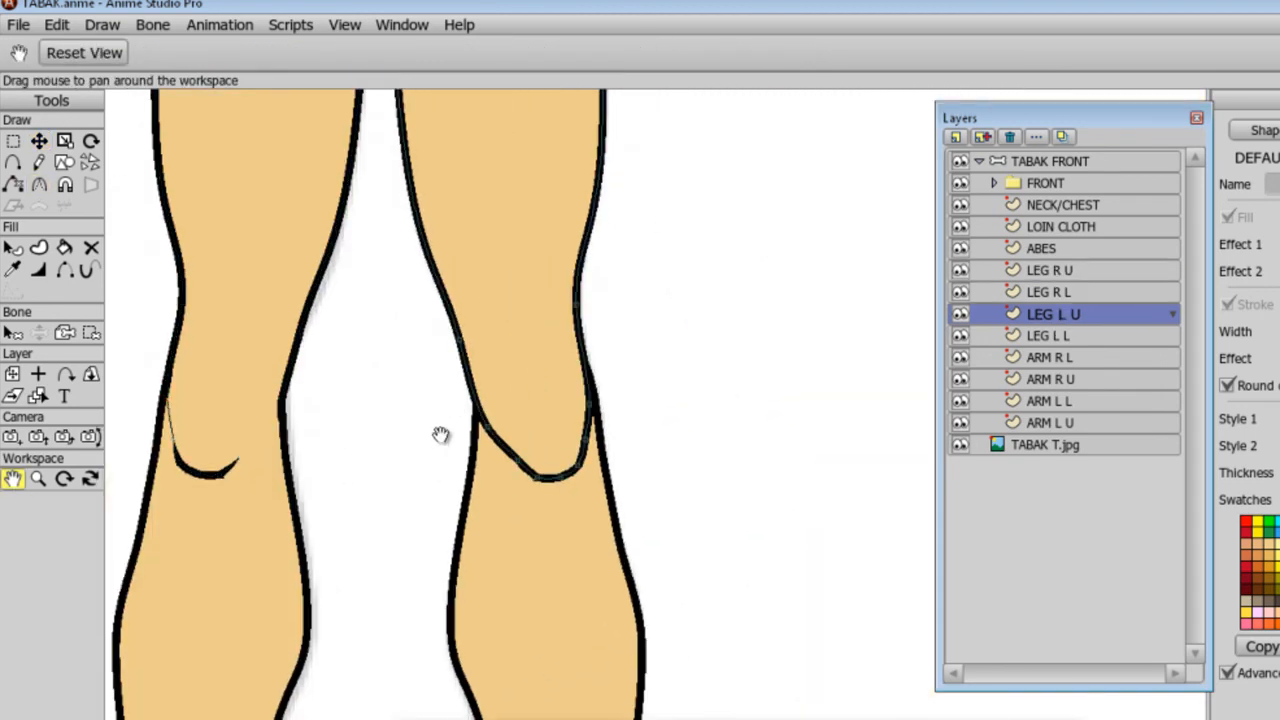
scroll(441, 435, "up", 8)
left_click(960, 312)
left_click(13, 163)
left_click(229, 403)
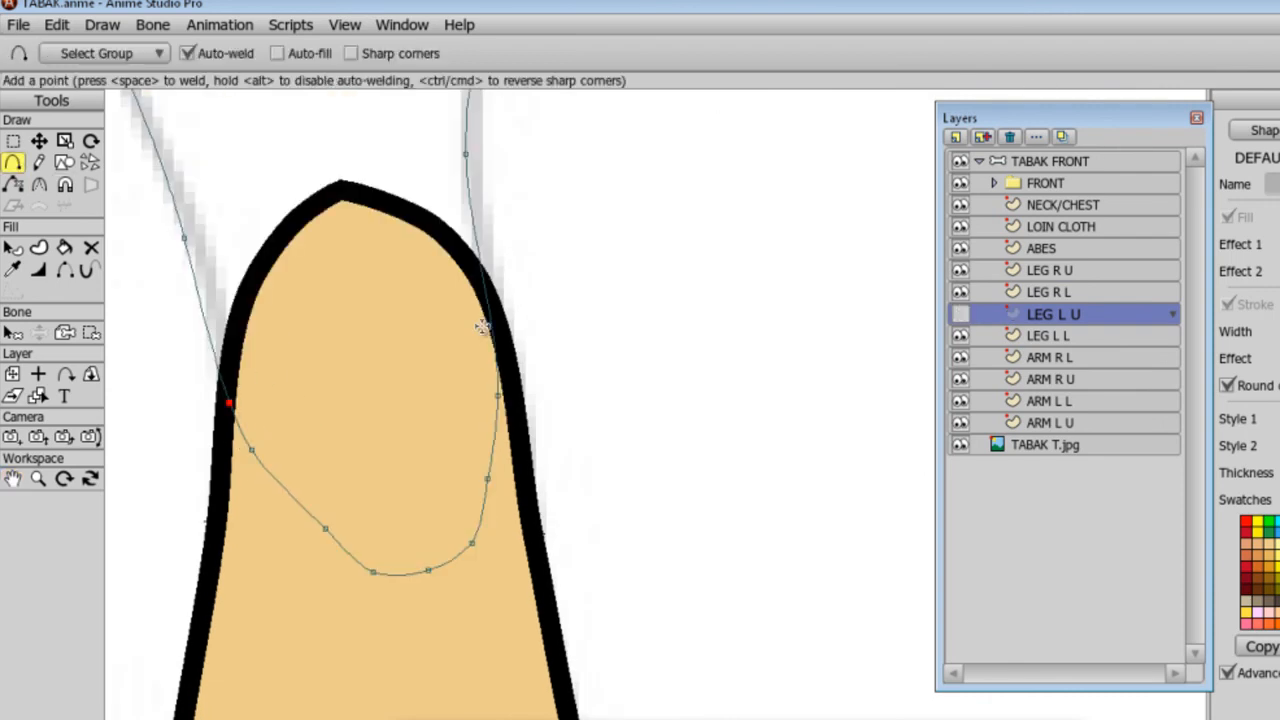
left_click(960, 314)
Thin the LEG L U line width at the points on both sides of the knee, down to 0.
left_click(38, 269)
left_click_drag(254, 452, 180, 455)
left_click_drag(495, 398, 335, 437)
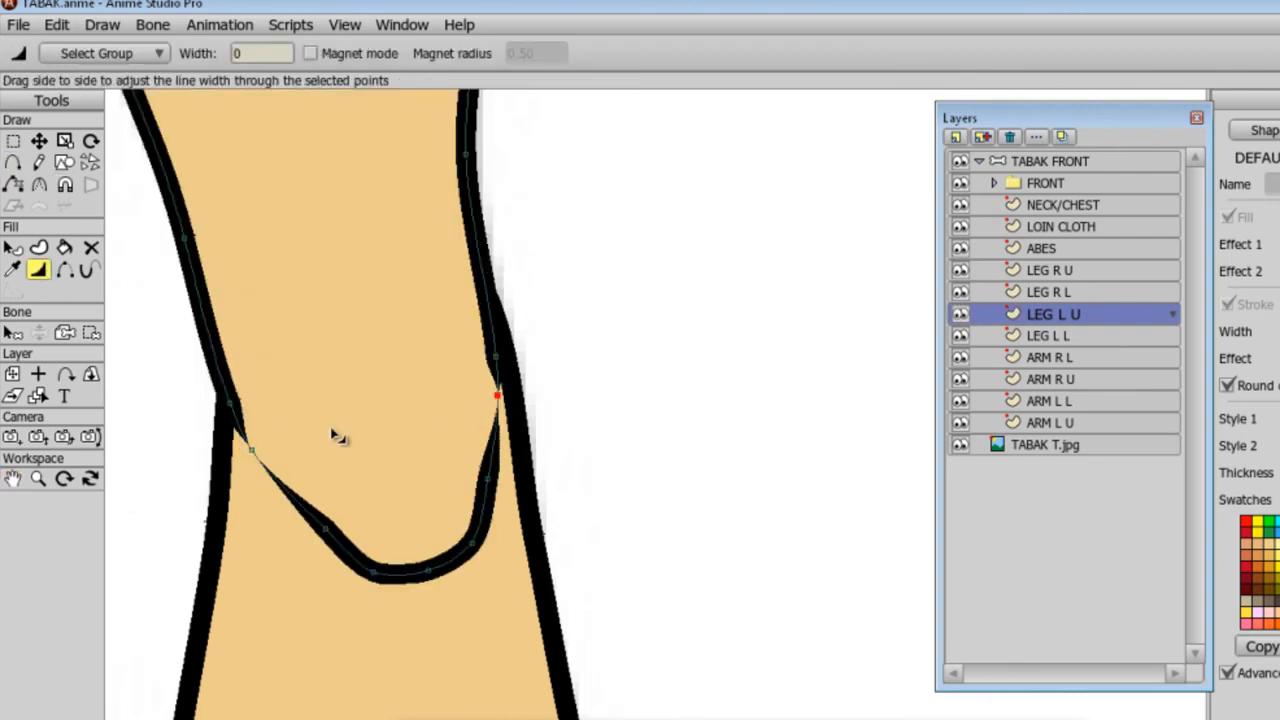
left_click_drag(487, 479, 330, 538)
Make the two LEG L U points where the outline meets the lower leg sharp corners.
left_click(13, 141)
left_click(250, 450)
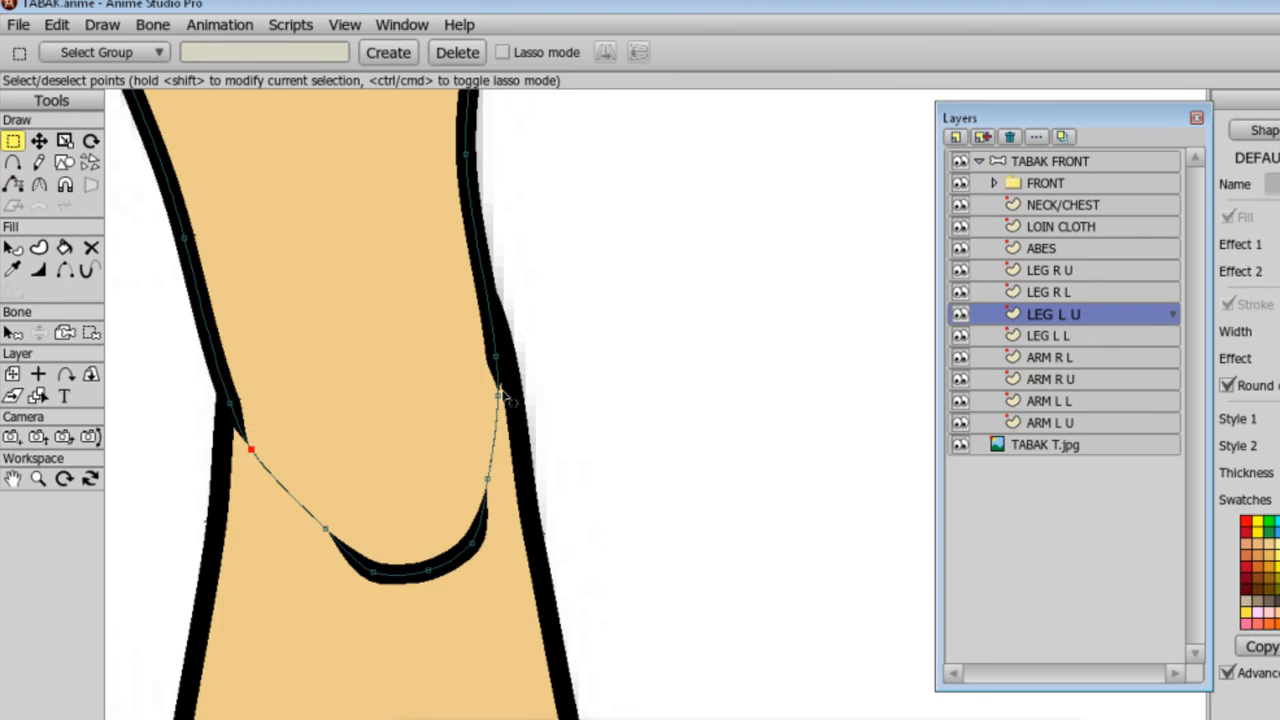
left_click(498, 396, "shift")
left_click(39, 184)
left_click(191, 52)
Move the LEG L U points on both sides of the knee onto the lower leg's outline.
left_click(39, 141)
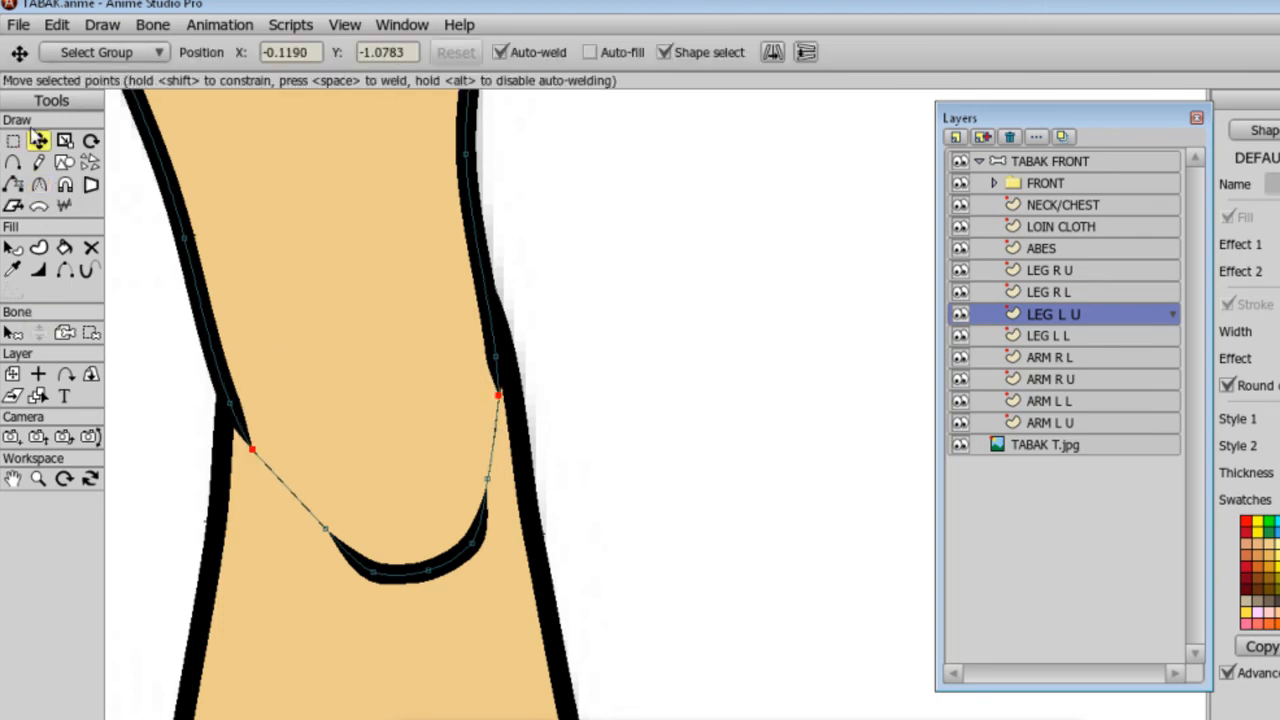
left_click(252, 450)
left_click_drag(252, 450, 234, 437)
left_click_drag(499, 396, 499, 394)
left_click_drag(496, 356, 499, 354)
left_click_drag(234, 437, 235, 428)
left_click_drag(230, 403, 235, 430)
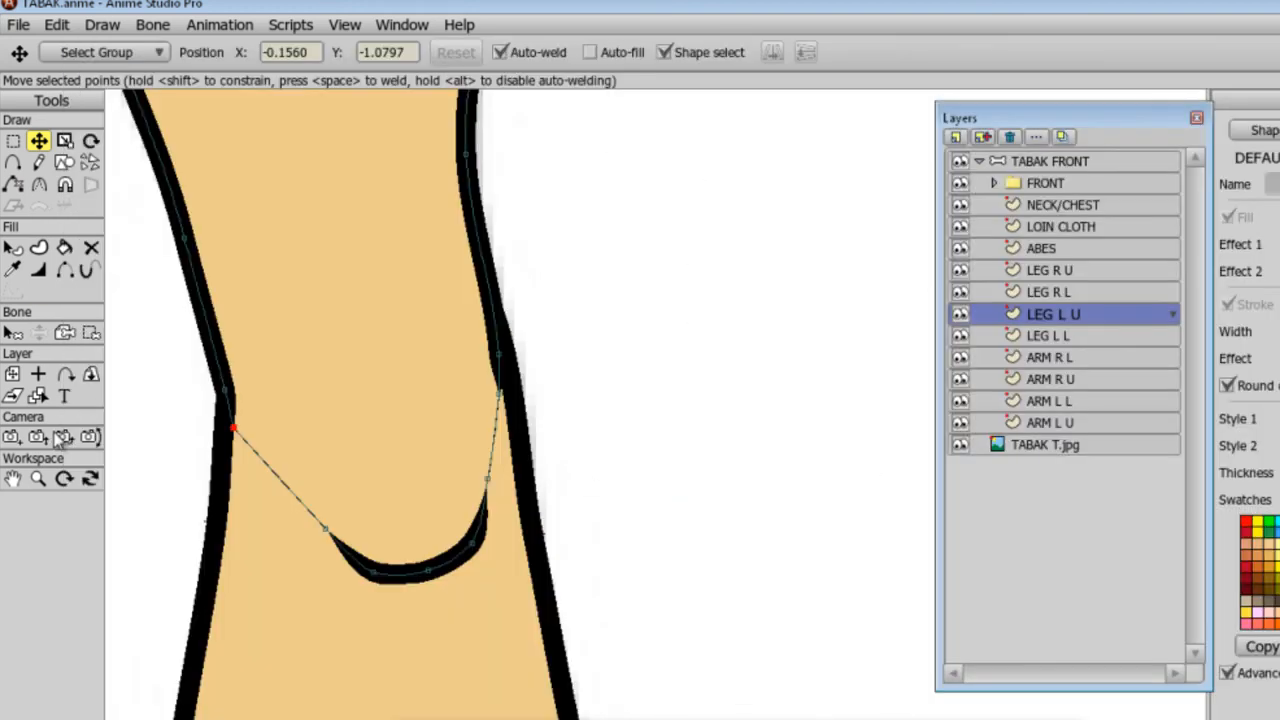
Create an orange-brown stroke shape from the edges of the curve under the knee on LEG L U.
key("u")
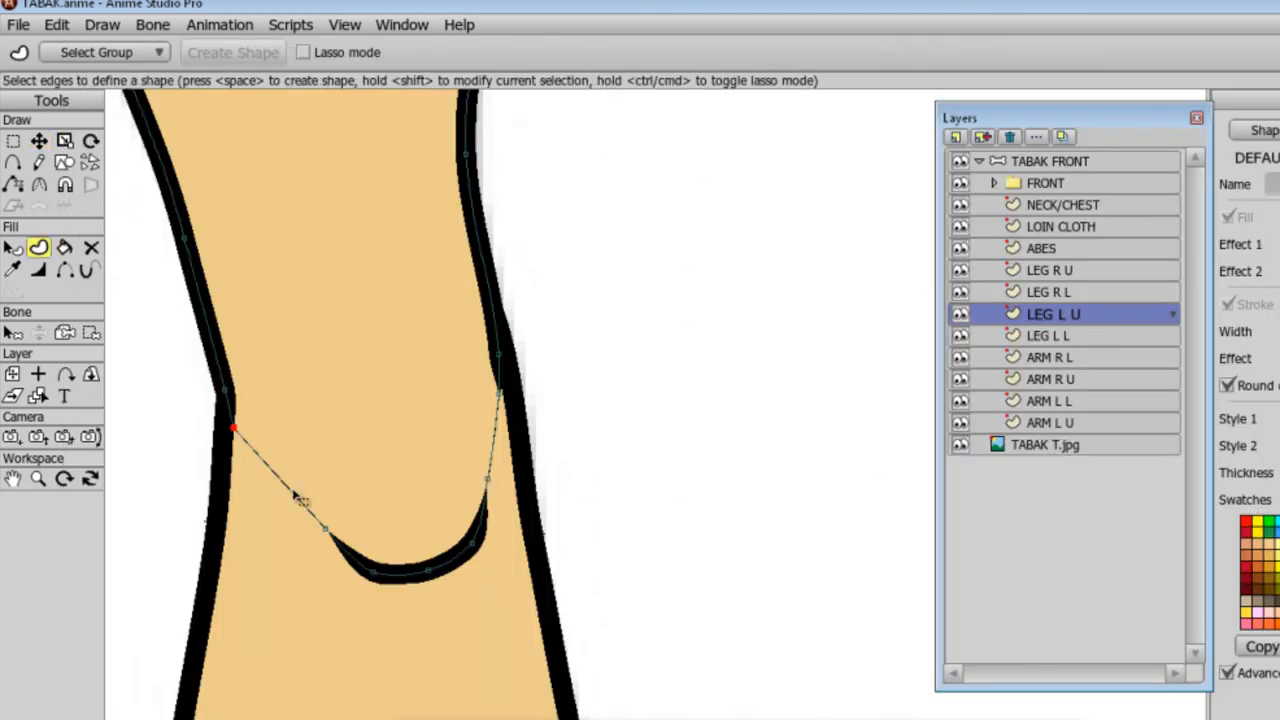
left_click_drag(292, 470, 526, 618)
left_click(13, 478)
left_click_drag(300, 528, 497, 460)
scroll(218, 336, "down", 4)
left_click(45, 250)
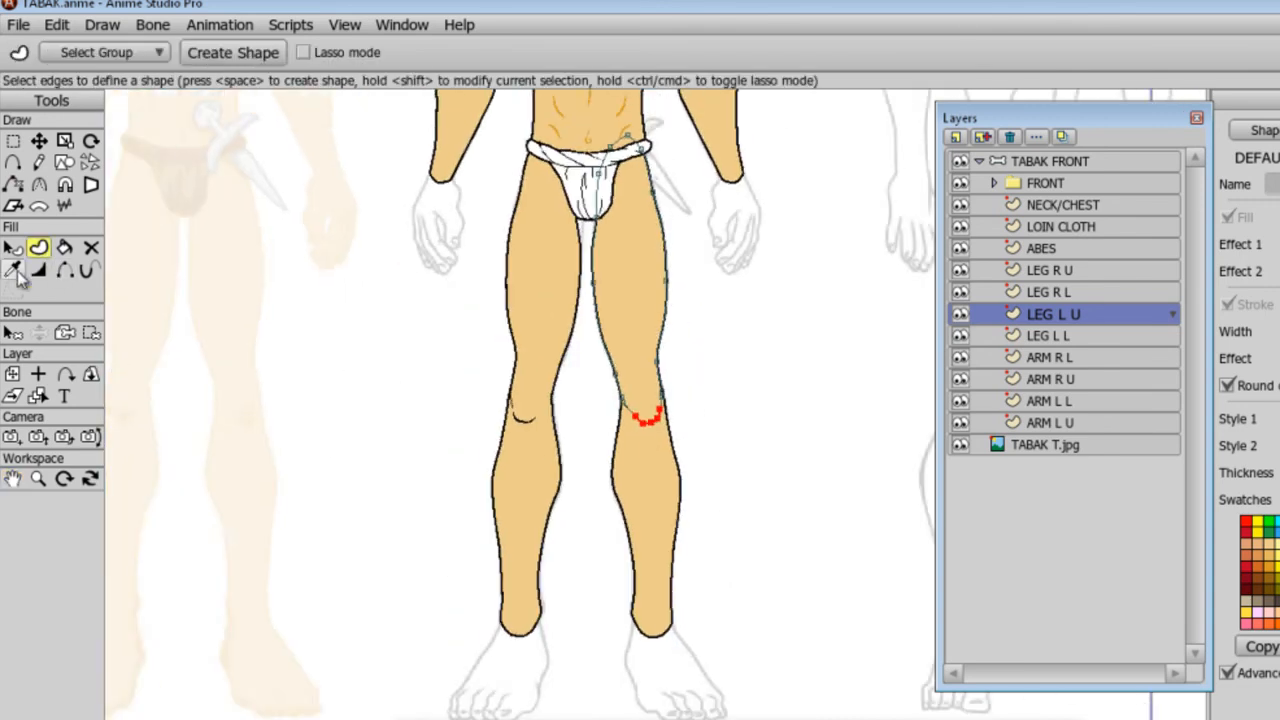
key("i")
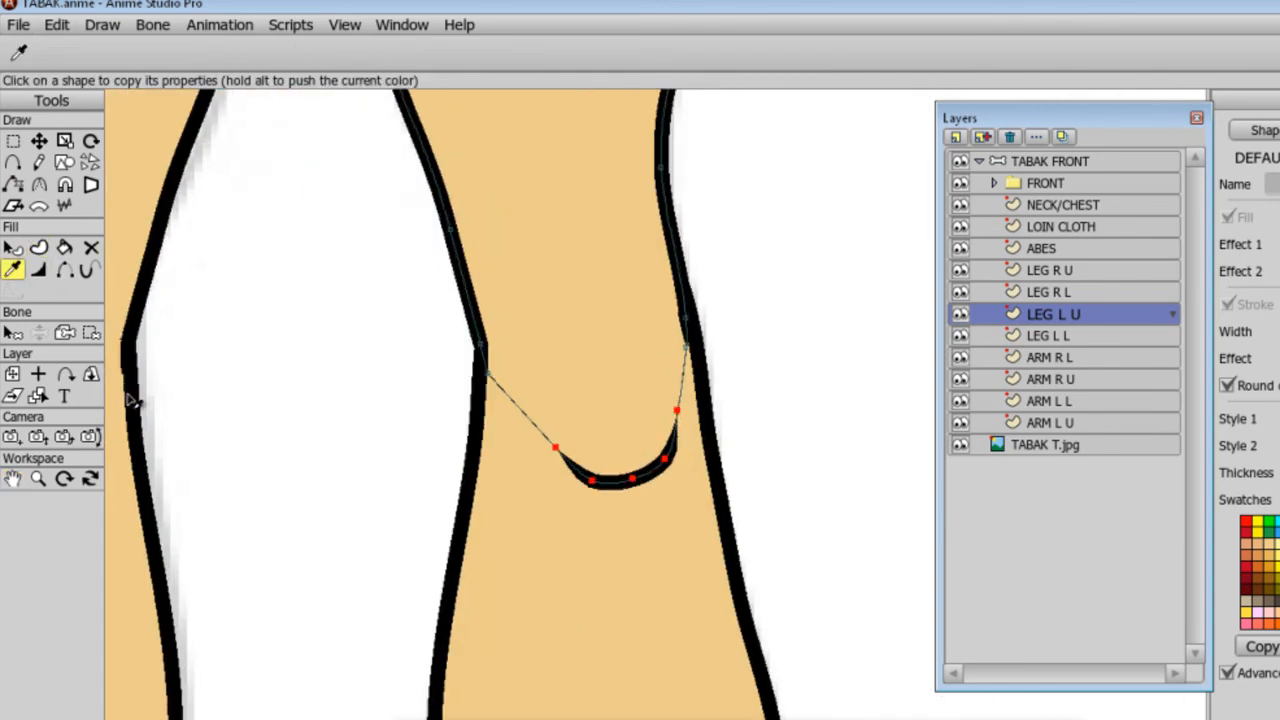
left_click(38, 248)
key("space")
key("Return")
scroll(691, 549, "down", 3)
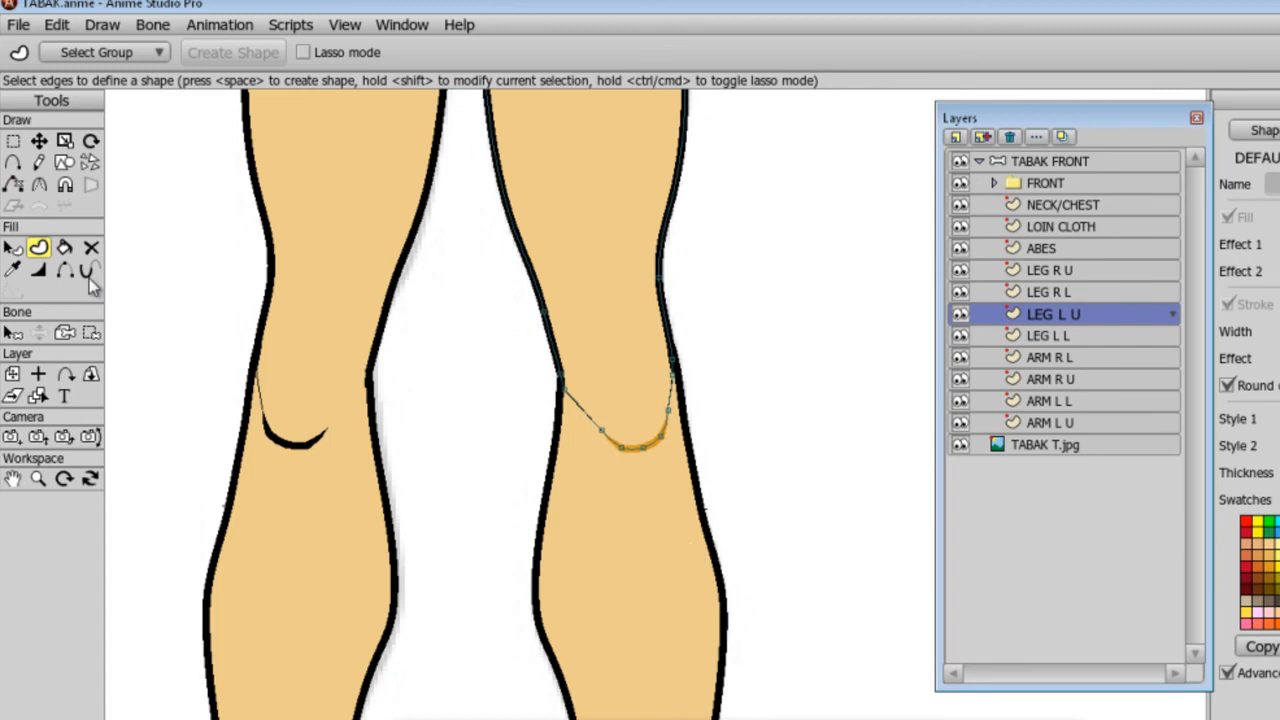
Create an orange-brown stroke shape from the edges of the curve under the knee on LEG R U.
left_click(1054, 270)
left_click_drag(326, 468, 326, 468)
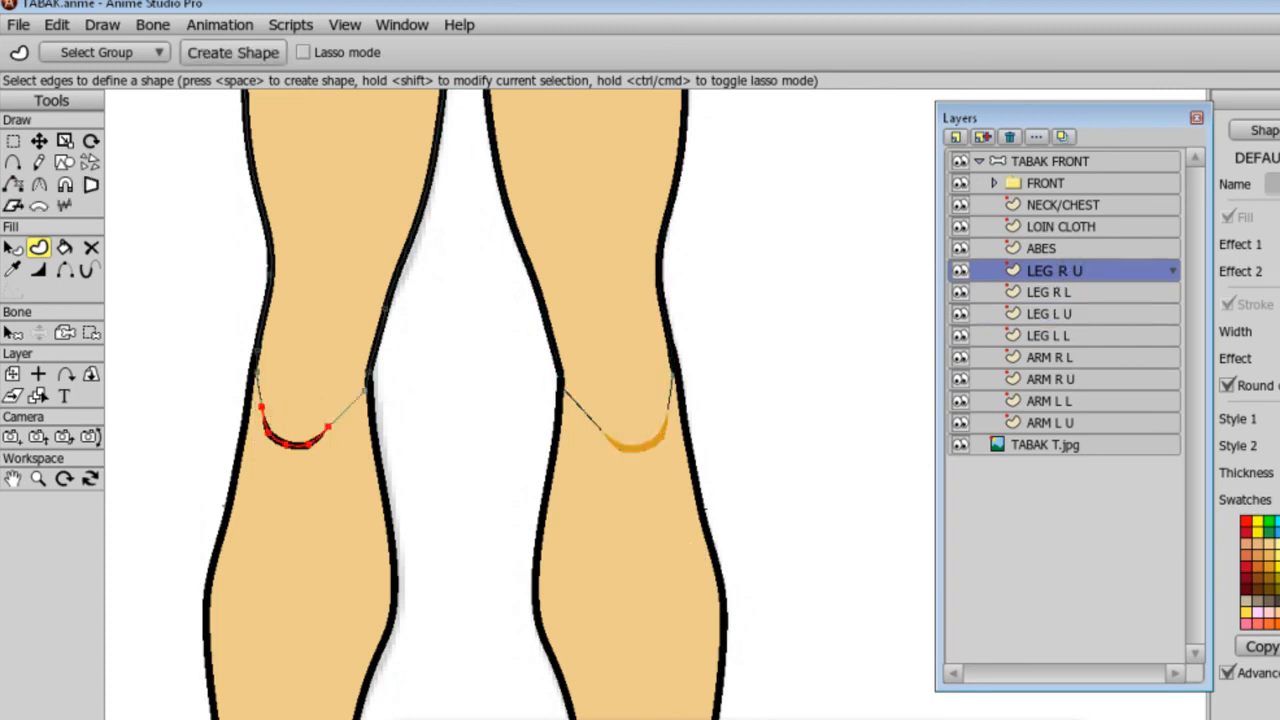
key("space")
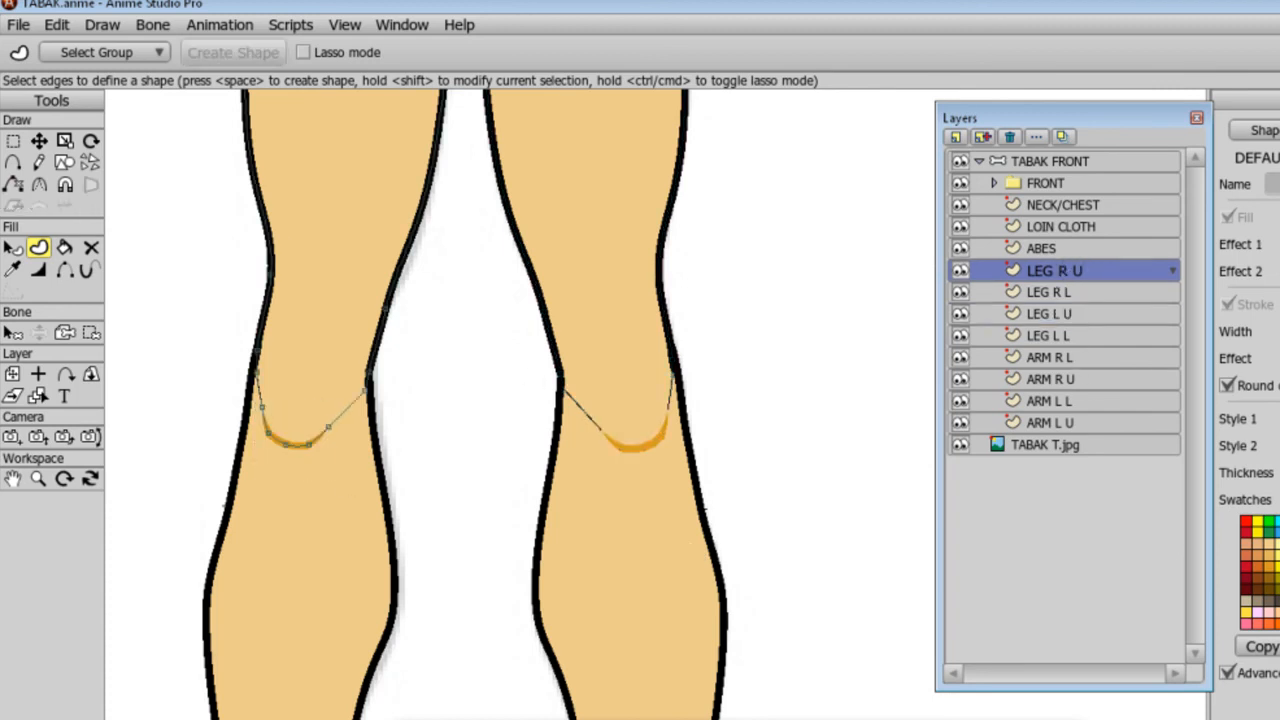
Reset the workspace view and camera, and render a preview of the whole figure to check the knee details.
left_click(38, 478)
left_click(108, 54)
left_click(38, 437)
left_click(190, 54)
left_click(13, 437)
left_click(400, 56)
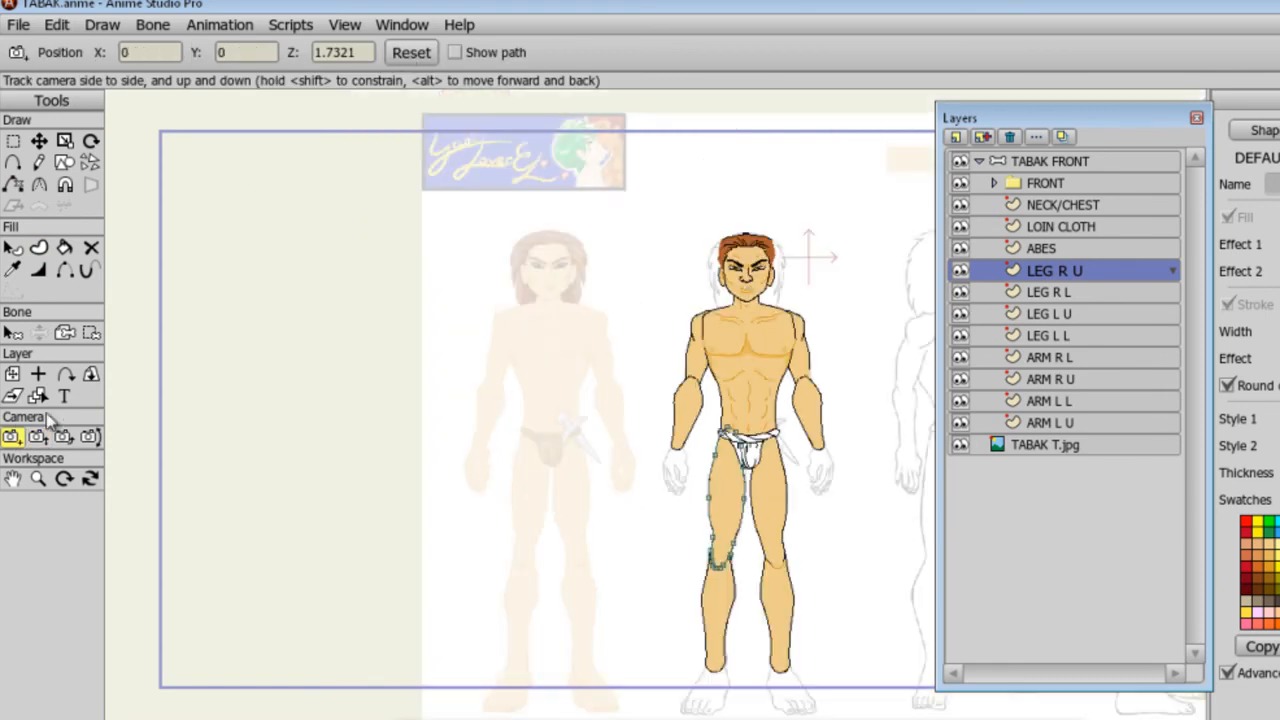
left_click(12, 478)
key("ctrl+r")
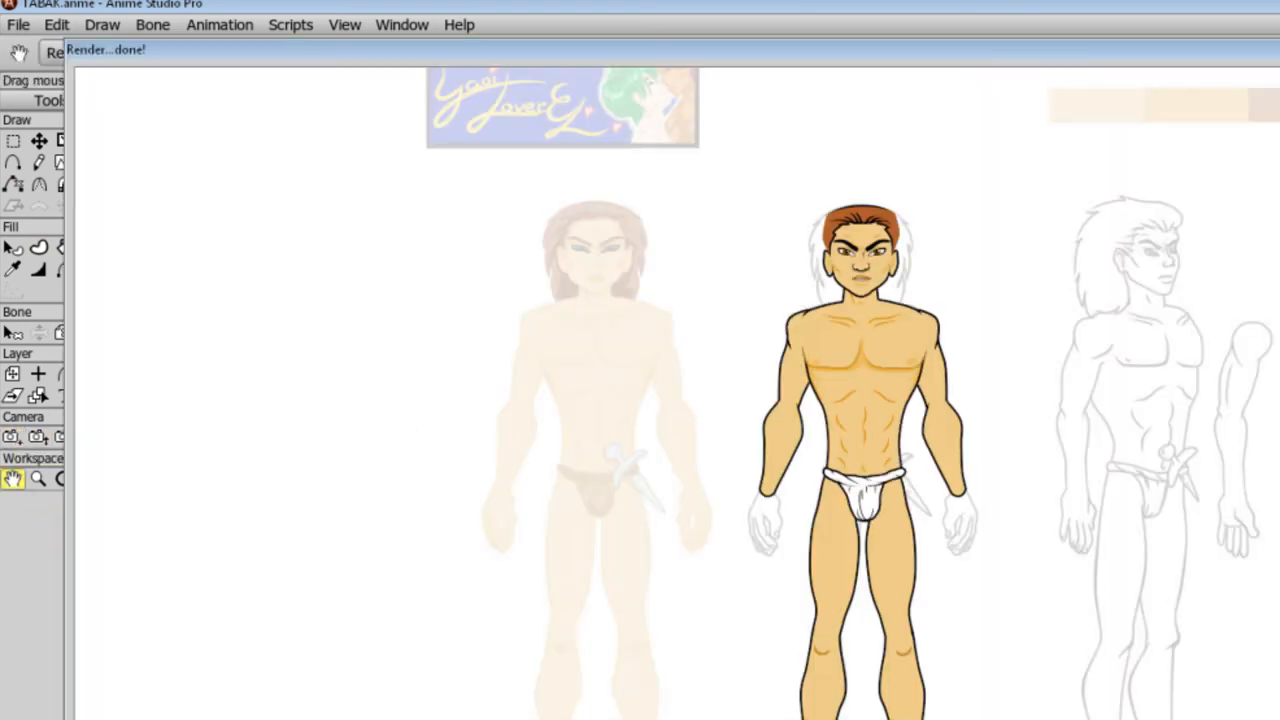
key("Escape")
Add a vector layer named FOOT L directly above LEG L L.
left_click(13, 437)
left_click_drag(491, 537, 440, 366)
scroll(440, 366, "up", 6)
left_click_drag(561, 480, 565, 434)
scroll(573, 478, "up", 2)
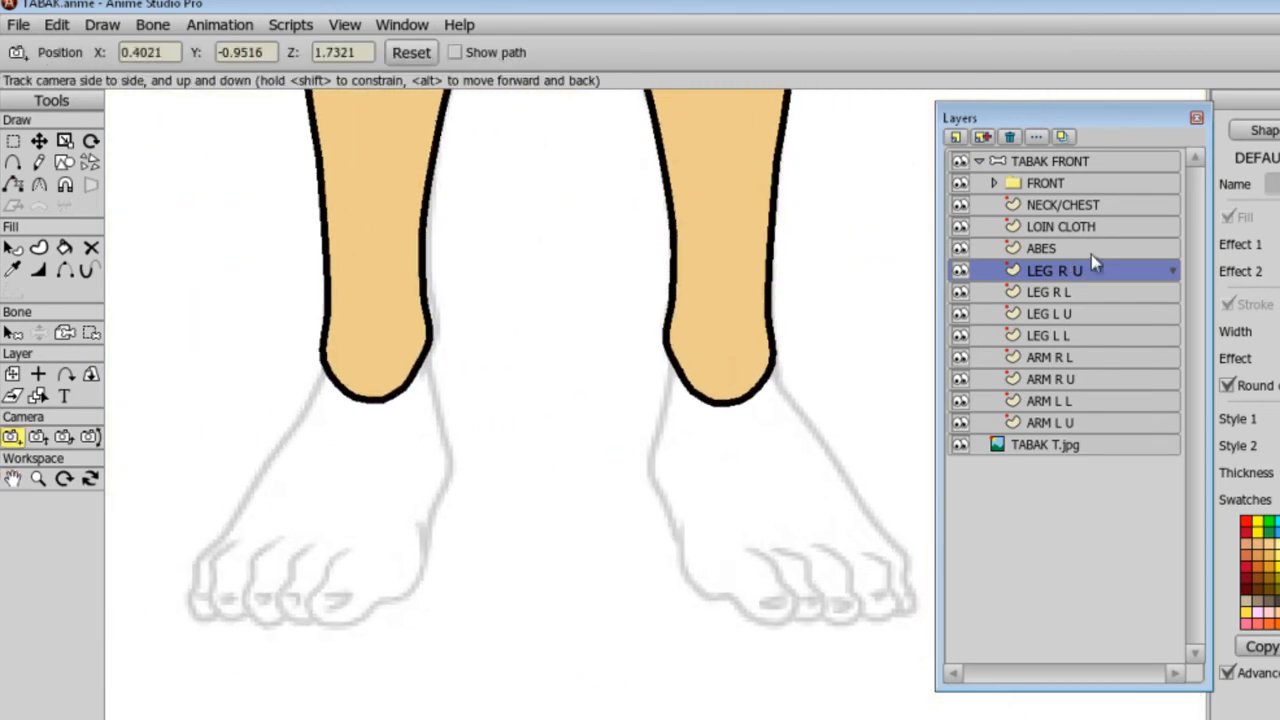
left_click(1088, 338)
left_click(955, 137)
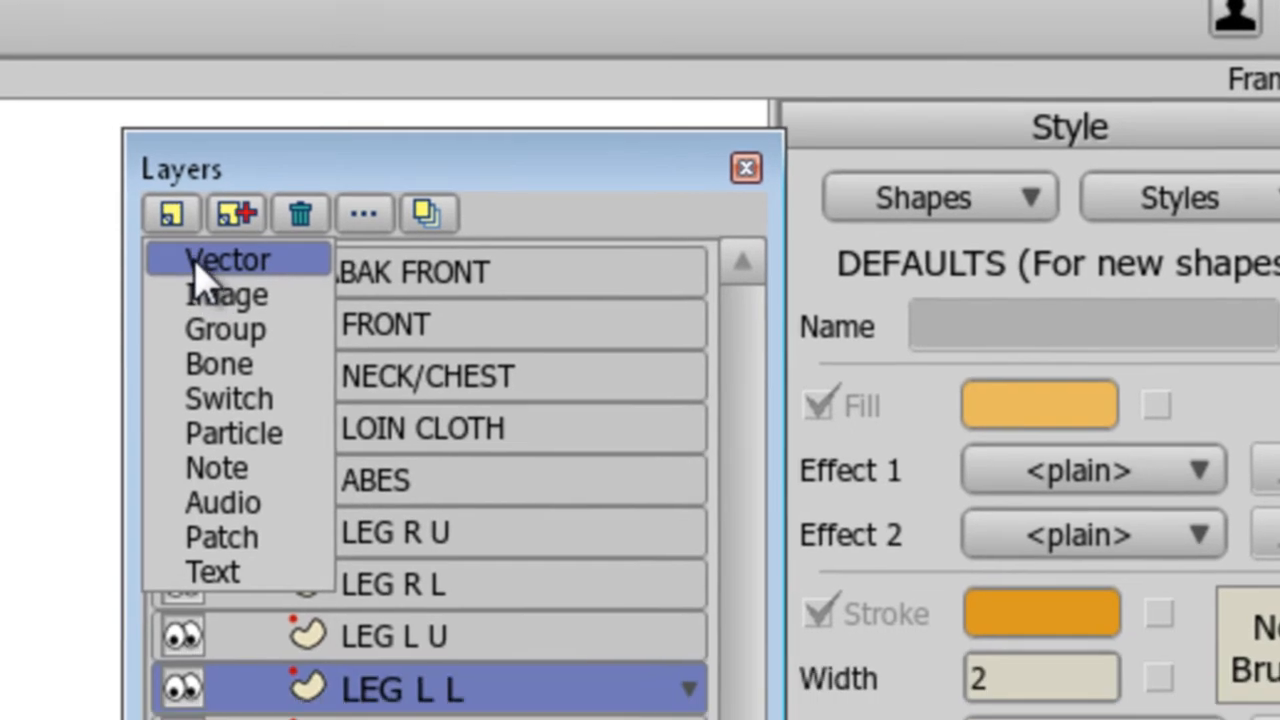
left_click(978, 155)
type("FOOT L")
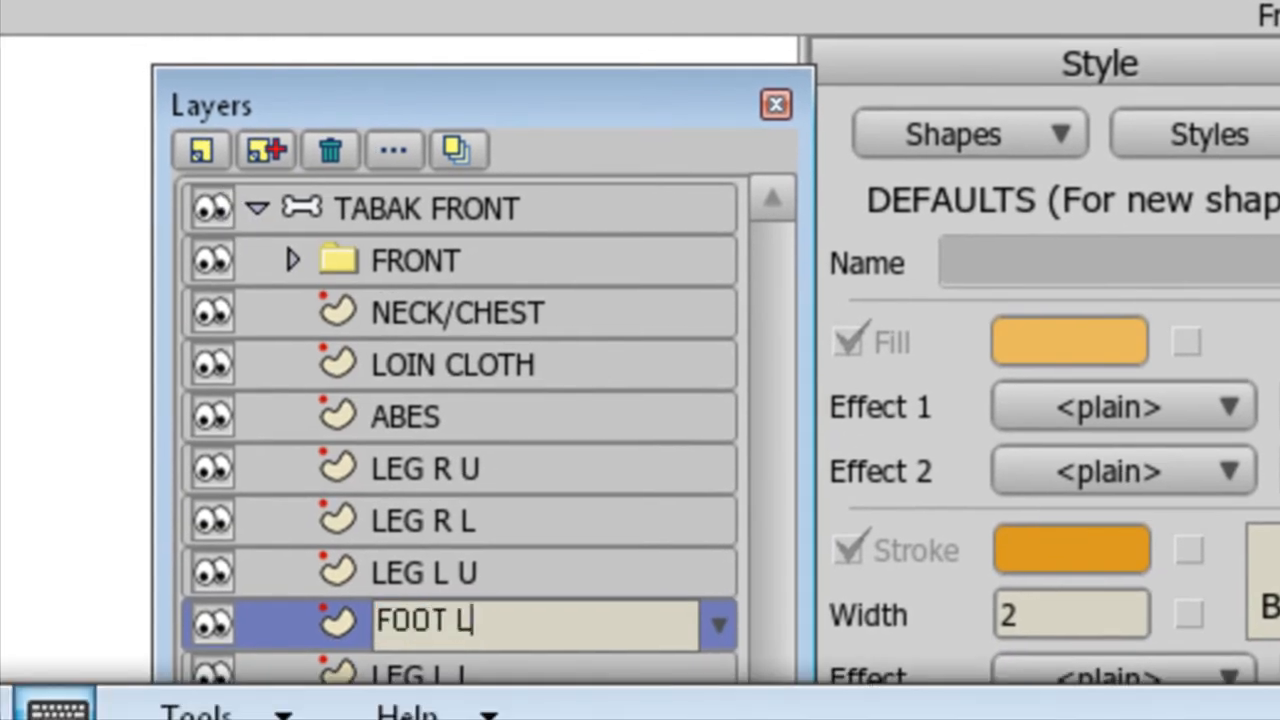
key("Return")
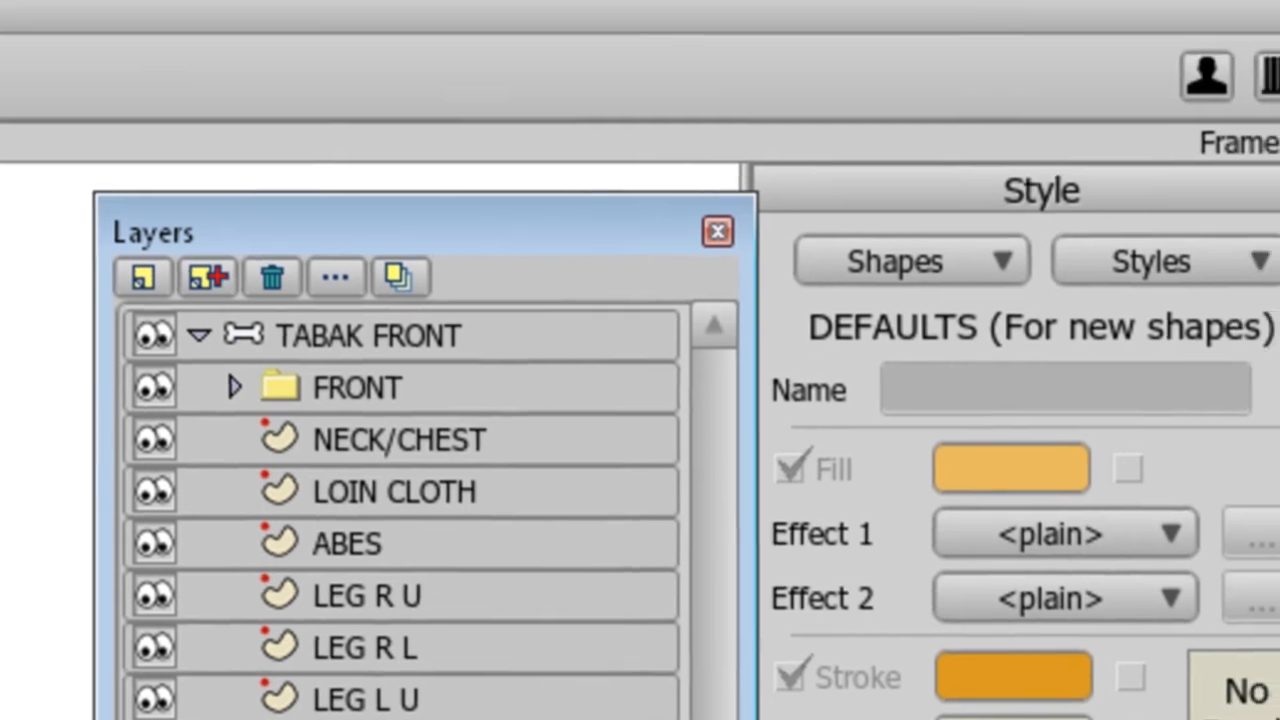
Draw a rectangle over the sketched foot under LEG L L and fit its corners to the ankle, instep and little toe.
mouse_move(676, 325)
left_mouse_down()
mouse_move(769, 571)
mouse_move(871, 610)
left_mouse_up()
left_click(47, 130)
left_click_drag(867, 325, 775, 318)
left_click_drag(676, 610, 655, 459)
left_click_drag(867, 610, 908, 601)
key("a")
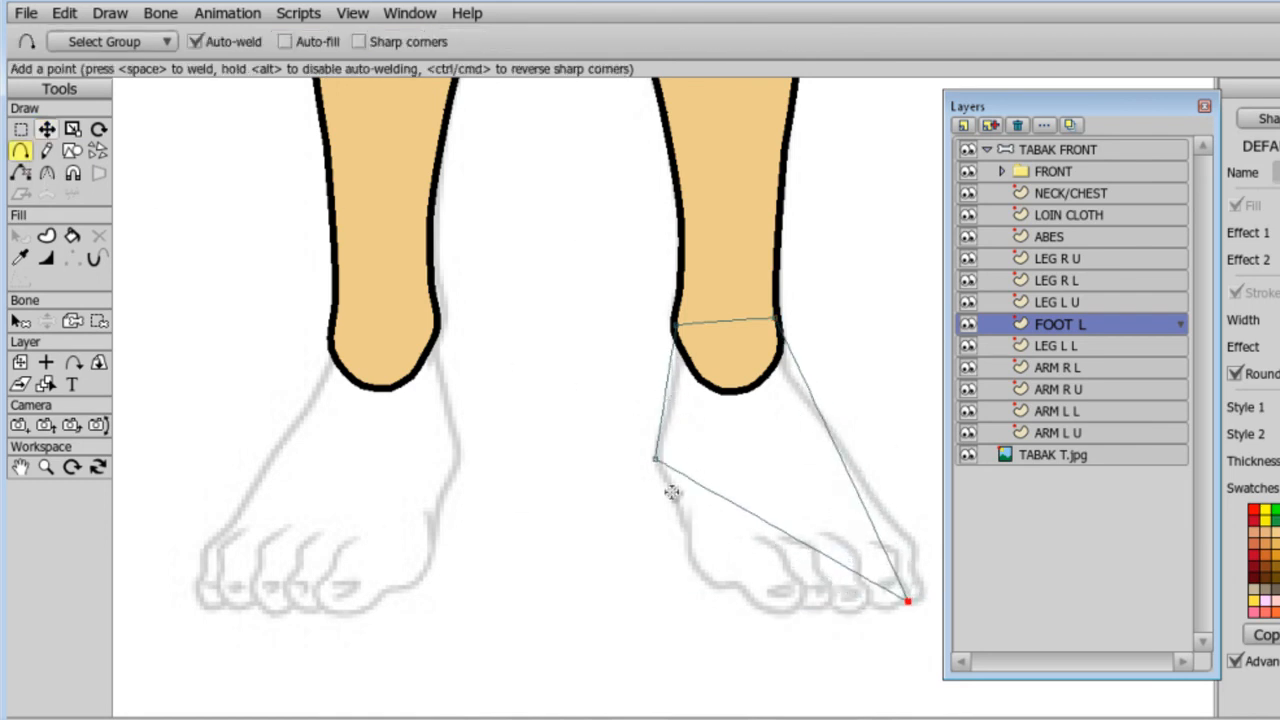
Add points to FOOT L along the sketch's inner side and big toe, shaping the outline toward the smaller toes.
key("c")
left_click_drag(721, 586, 779, 618)
key("a")
left_click_drag(650, 399, 670, 399)
mouse_move(700, 523)
left_mouse_down()
mouse_move(686, 534)
mouse_move(674, 497)
left_mouse_up()
mouse_move(714, 555)
left_mouse_down()
mouse_move(695, 570)
mouse_move(736, 586)
left_mouse_up()
left_click(712, 585)
left_click_drag(757, 603, 800, 606)
left_click(833, 604)
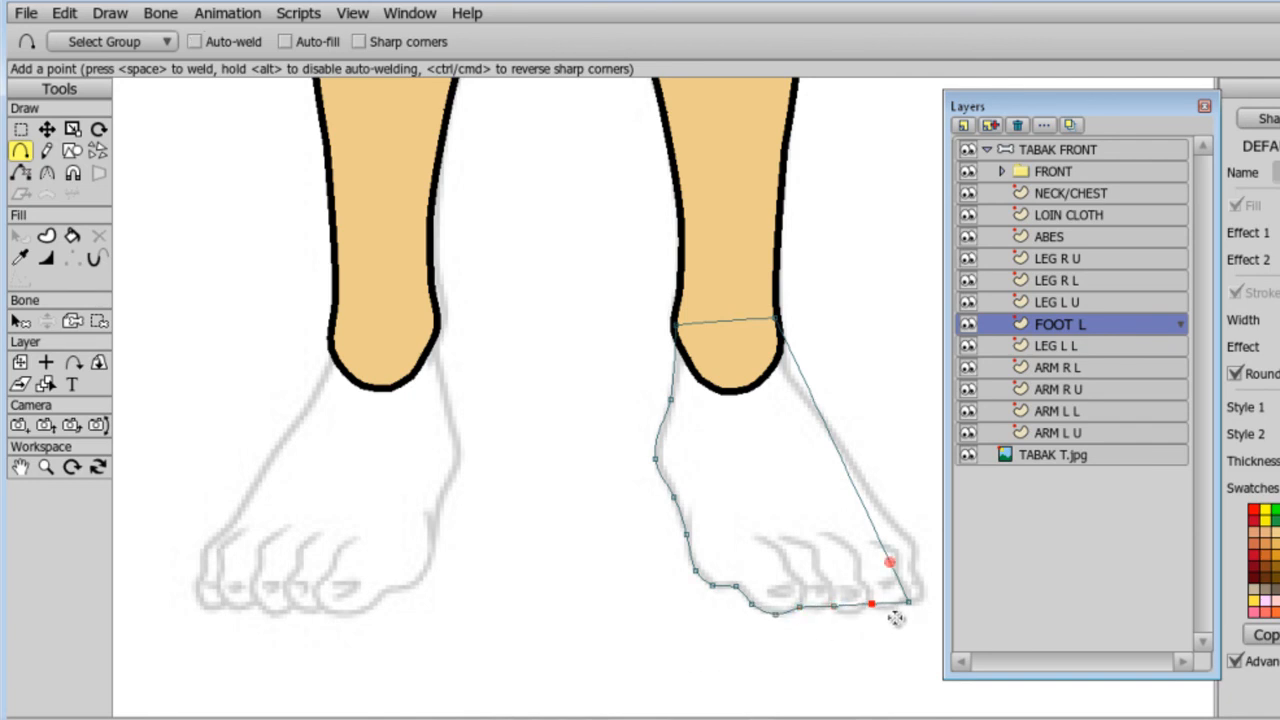
left_click(195, 42)
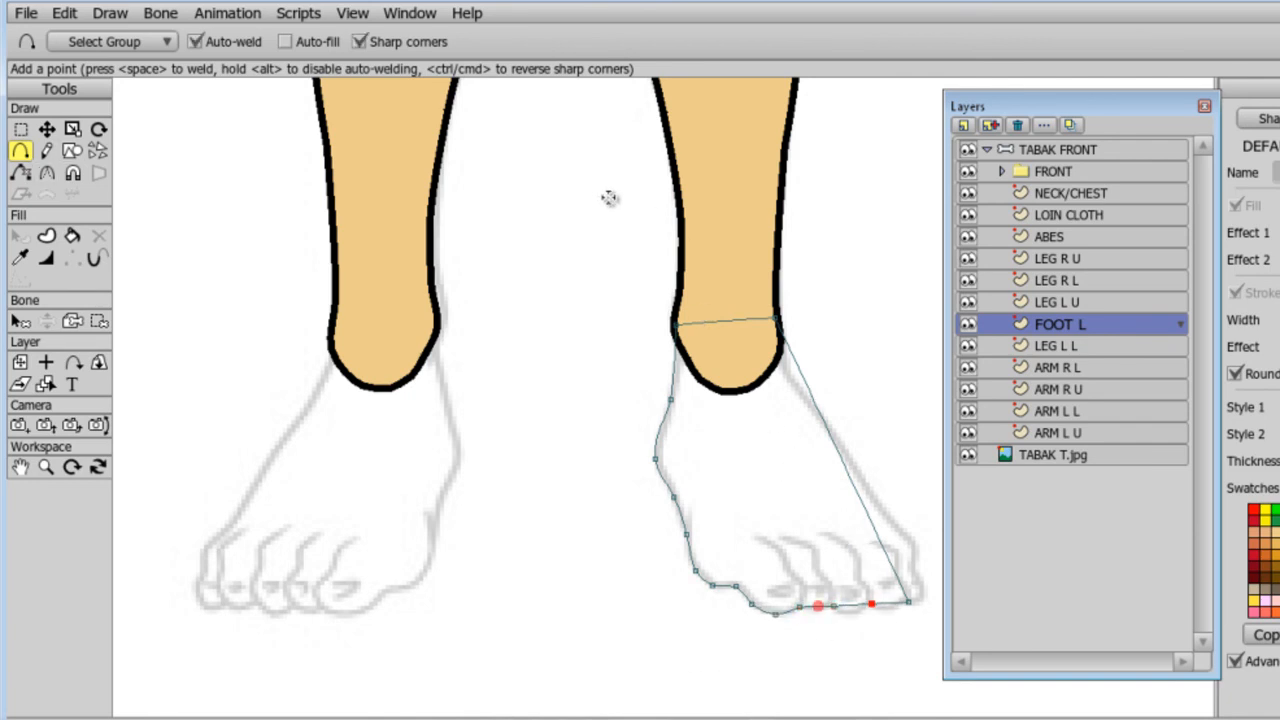
Add points to the FOOT L outline to follow the small toes' lower edges and the foot's outer side up to the ankle.
scroll(410, 533, "up", 3)
left_click_drag(662, 680, 369, 539)
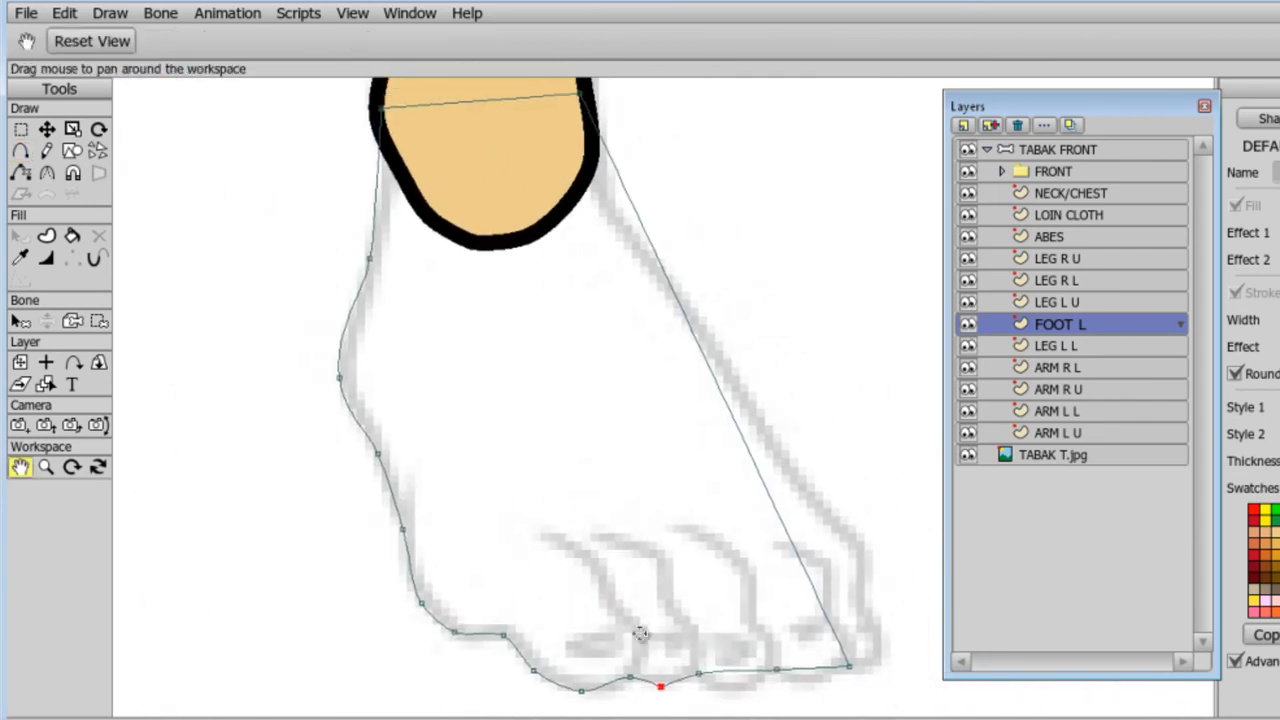
key("a")
left_click(672, 684)
left_click(745, 683)
left_click_drag(796, 666, 834, 674)
left_click_drag(840, 645, 879, 626)
left_click(880, 650)
left_click_drag(857, 547, 862, 551)
left_click_drag(874, 600, 859, 602)
left_click_drag(854, 518, 853, 539)
left_click_drag(791, 446, 785, 463)
left_click_drag(613, 203, 605, 196)
Draw the short crease on the inner side of FOOT L and the four curved lines separating the toes.
left_click(408, 552)
mouse_move(408, 552)
left_mouse_down()
mouse_move(411, 480)
mouse_move(410, 522)
left_mouse_up()
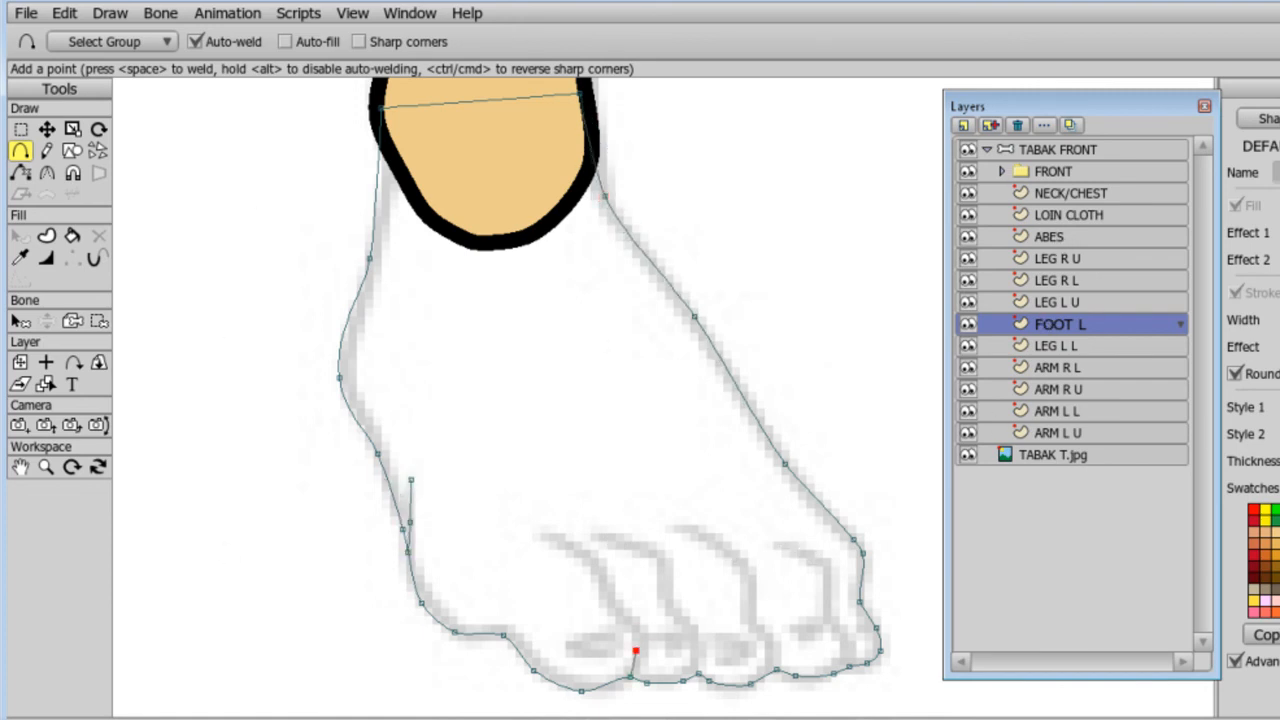
left_click_drag(614, 607, 569, 547)
left_click_drag(699, 674, 699, 633)
left_click_drag(699, 633, 678, 619)
left_click_drag(678, 619, 666, 604)
left_click_drag(627, 544, 598, 536)
left_click_drag(776, 669, 669, 528)
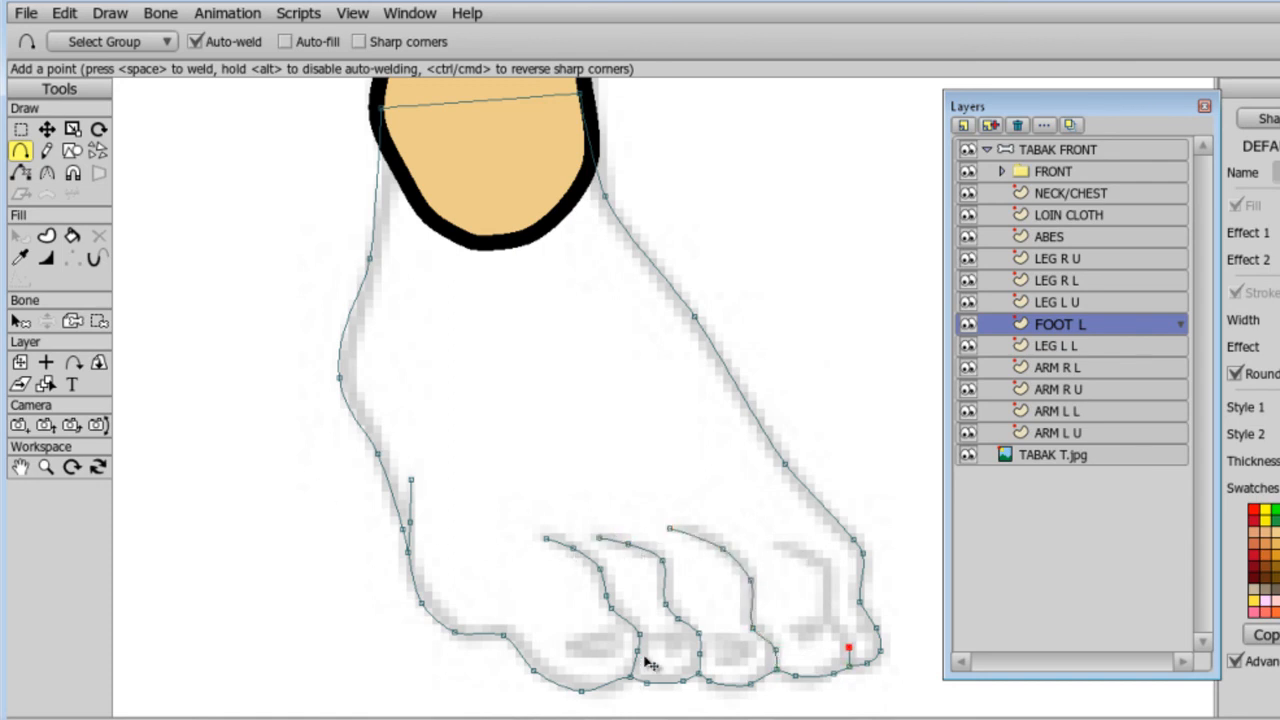
left_click_drag(828, 585, 828, 568)
left_click_drag(828, 568, 778, 542)
Adjust the points of the toe separation lines on FOOT L to match the sketch.
left_click(46, 130)
left_click_drag(628, 543, 607, 534)
left_click_drag(751, 580, 746, 569)
left_click_drag(723, 549, 802, 547)
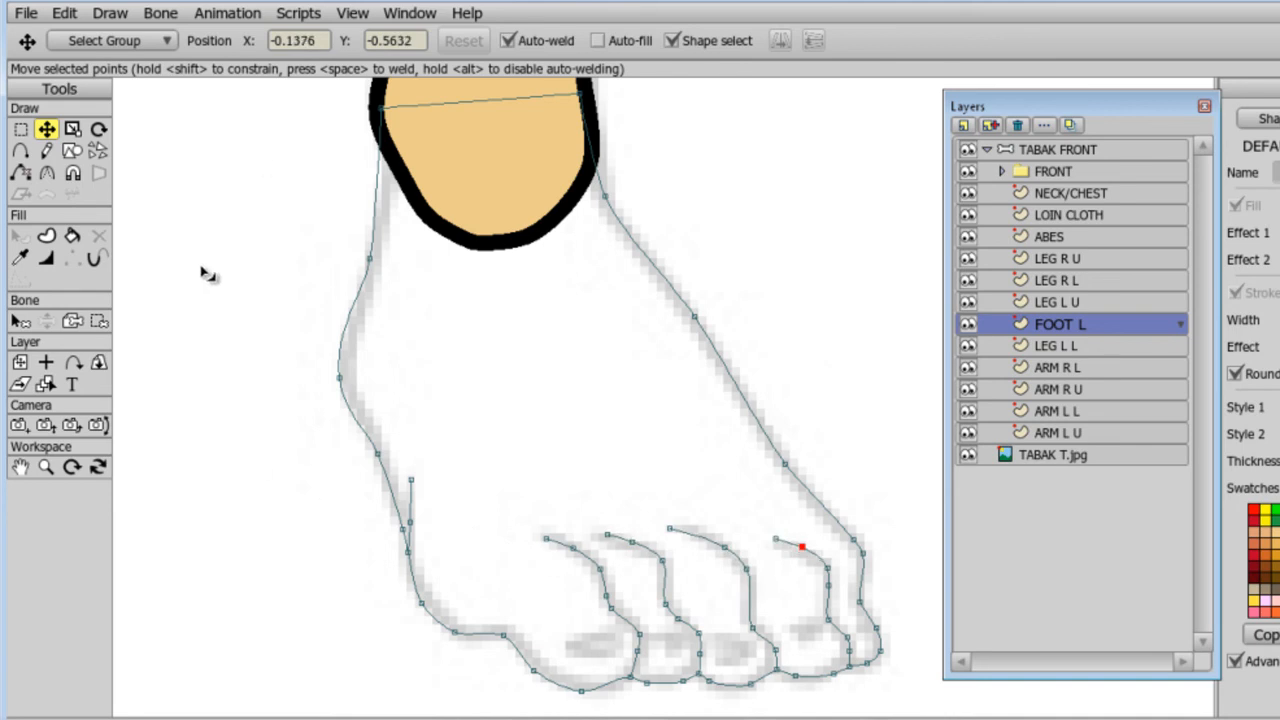
Create the FOOT L shape from its closed outline using the leg's skin fill and black stroke.
key("i")
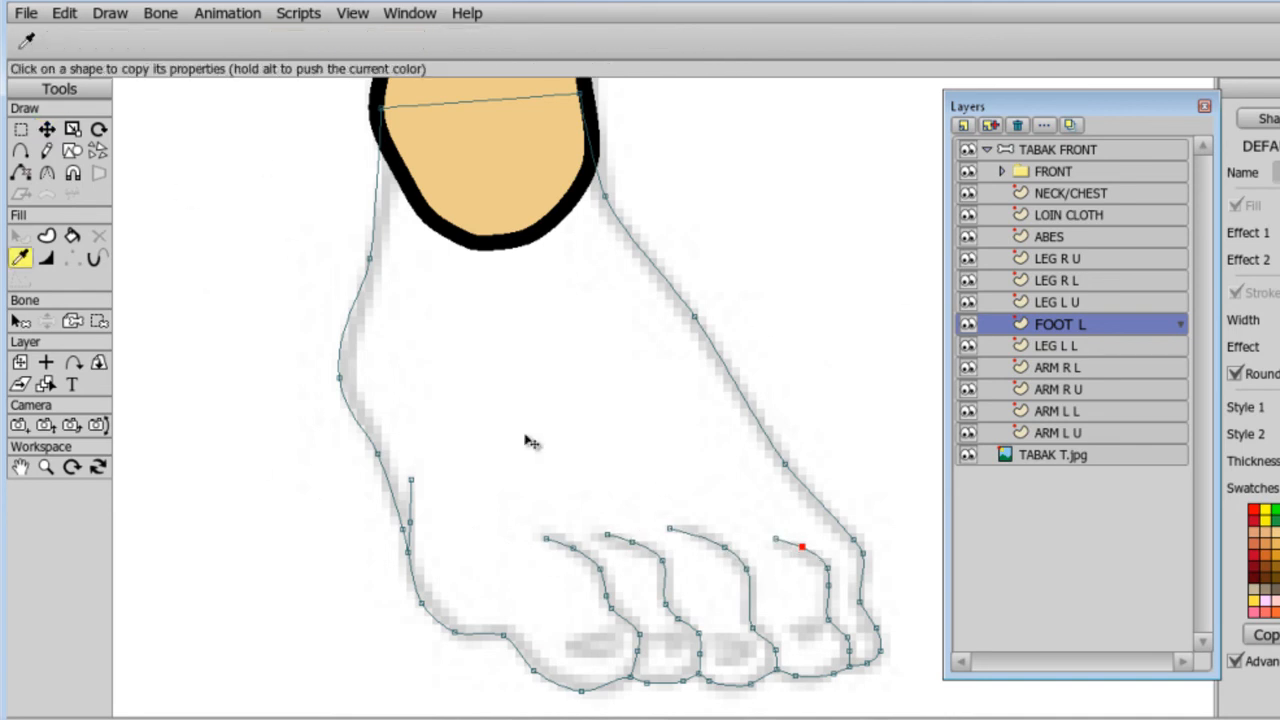
key("u")
key("ctrl+a")
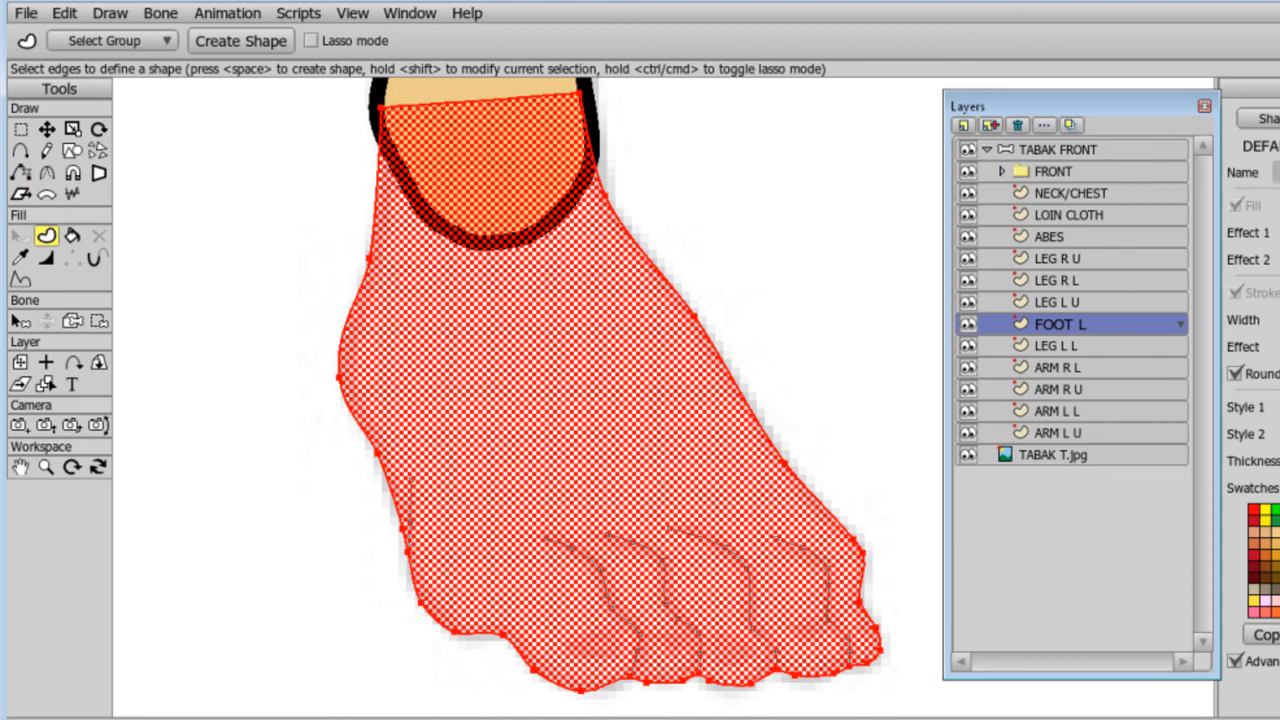
key("space")
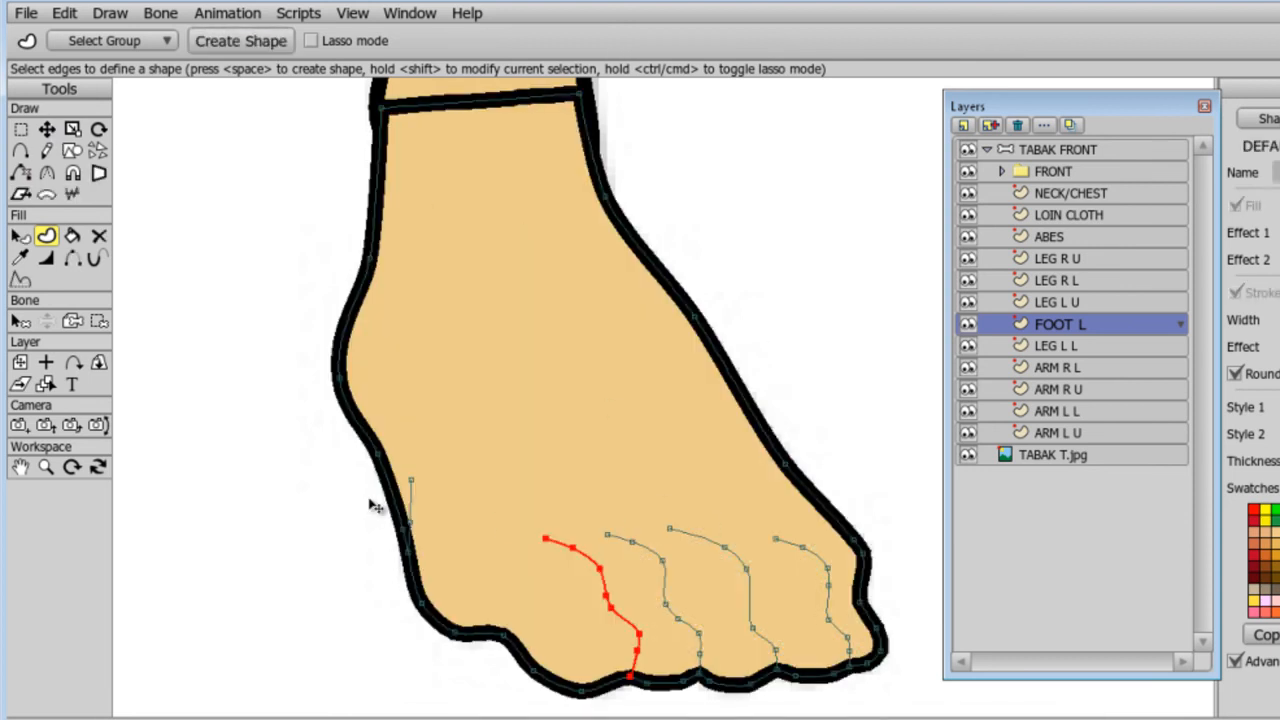
Create a black stroke shape from the four toe lines and the inner crease on FOOT L.
left_click(665, 605, "shift")
left_click(750, 610, "shift")
left_click(828, 585, "shift")
left_click(410, 521, "shift")
key("Tab")
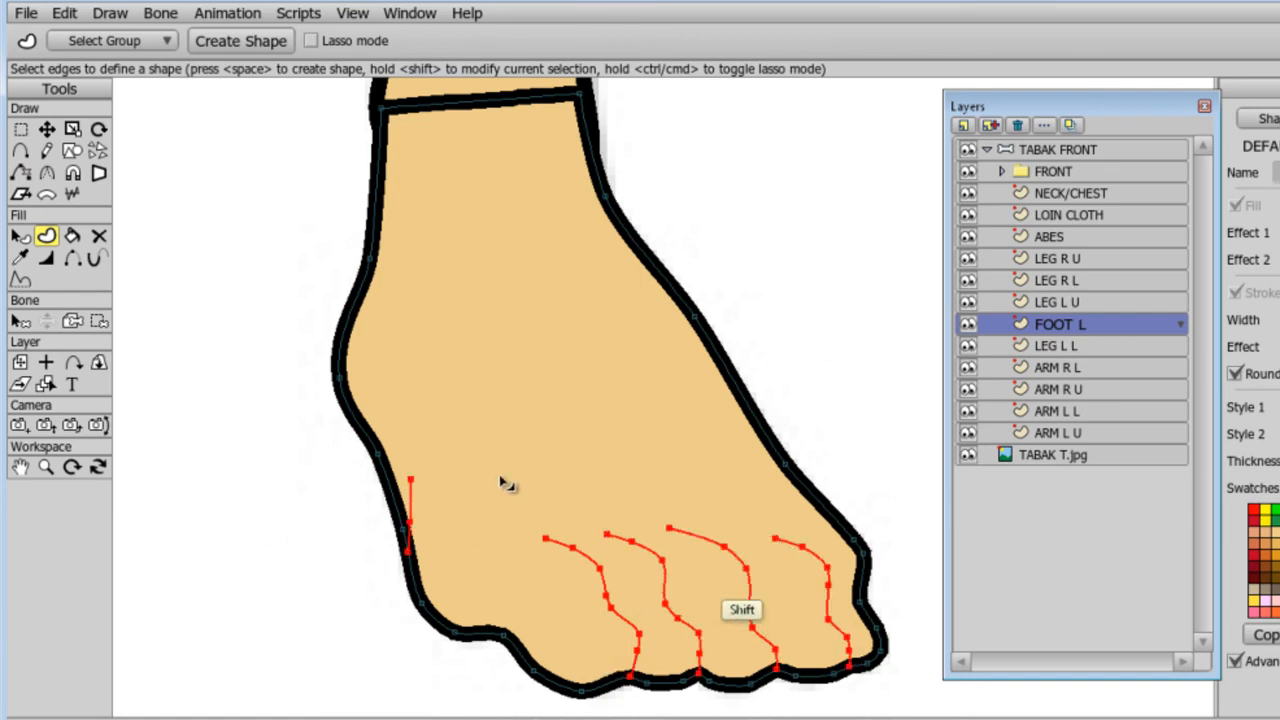
key("space")
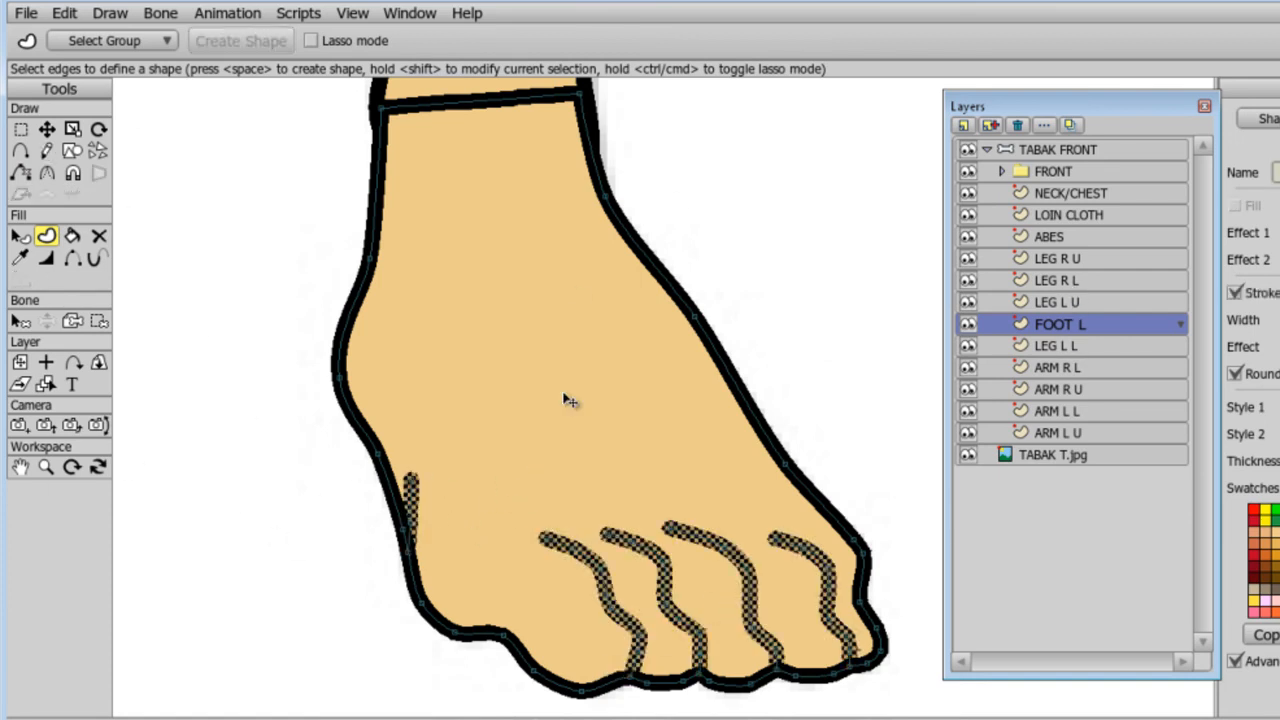
Taper the upper ends of the toe lines on FOOT L by thinning the line width at their end points.
key("w")
left_click_drag(545, 538, 2, 500)
left_click_drag(607, 534, 26, 466)
left_click_drag(669, 528, 127, 86)
left_click_drag(775, 539, 34, 258)
left_click_drag(573, 548, 32, 416)
left_click_drag(632, 542, 429, 46)
left_click_drag(724, 548, 200, 57)
left_click_drag(802, 547, 185, 185)
Fine-tune the positions of the toe points and the outline point beside the little toe on FOOT L.
key("t")
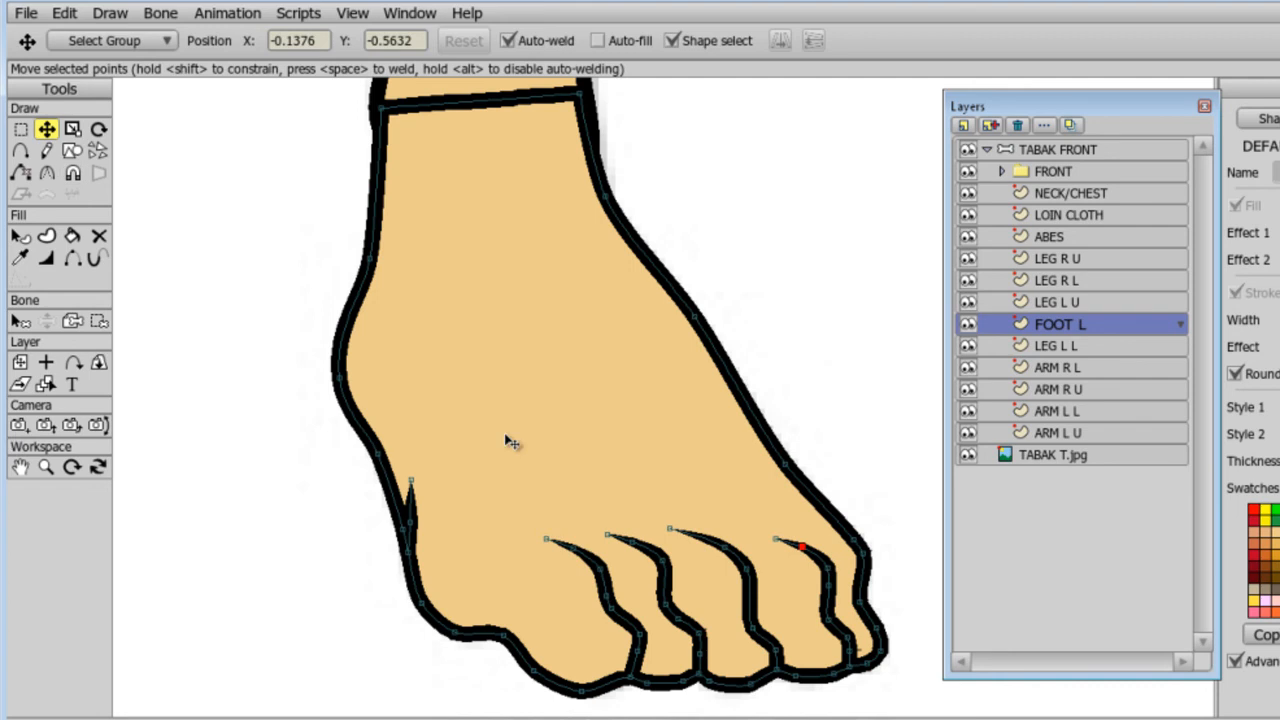
left_click(626, 677)
left_click_drag(699, 653, 705, 654)
left_click_drag(753, 628, 866, 602)
left_click_drag(854, 540, 857, 549)
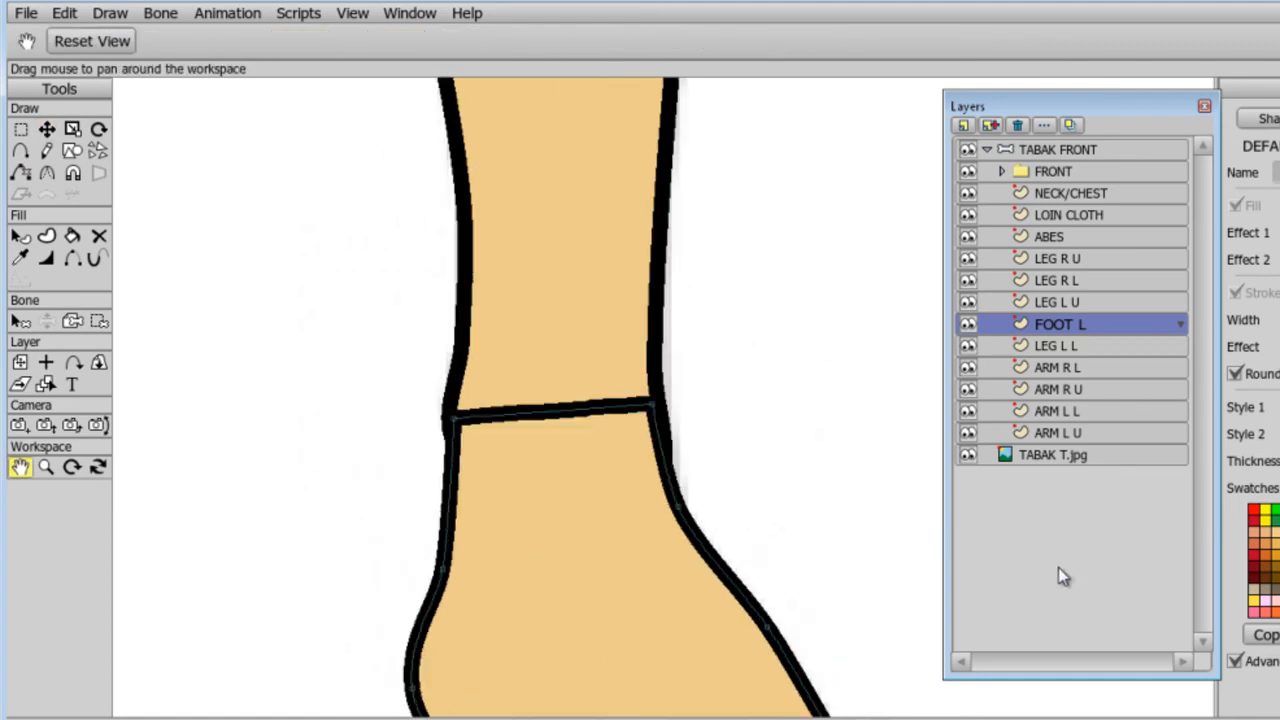
Round the top edge of FOOT L upward with three added points and place the layer beneath LEG L L.
key("a")
left_click_drag(485, 415, 485, 368)
left_click_drag(542, 372, 542, 345)
left_click_drag(604, 364, 635, 372)
left_click_drag(1060, 324, 1060, 356)
Thin the LEG L L line width at the points around the ankle so it blends into the foot.
left_click(1060, 324)
key("w")
left_click_drag(548, 553, 428, 487)
left_click_drag(598, 548, 550, 548)
left_click_drag(632, 520, 656, 494)
left_click(47, 129)
scroll(589, 187, "down", 3)
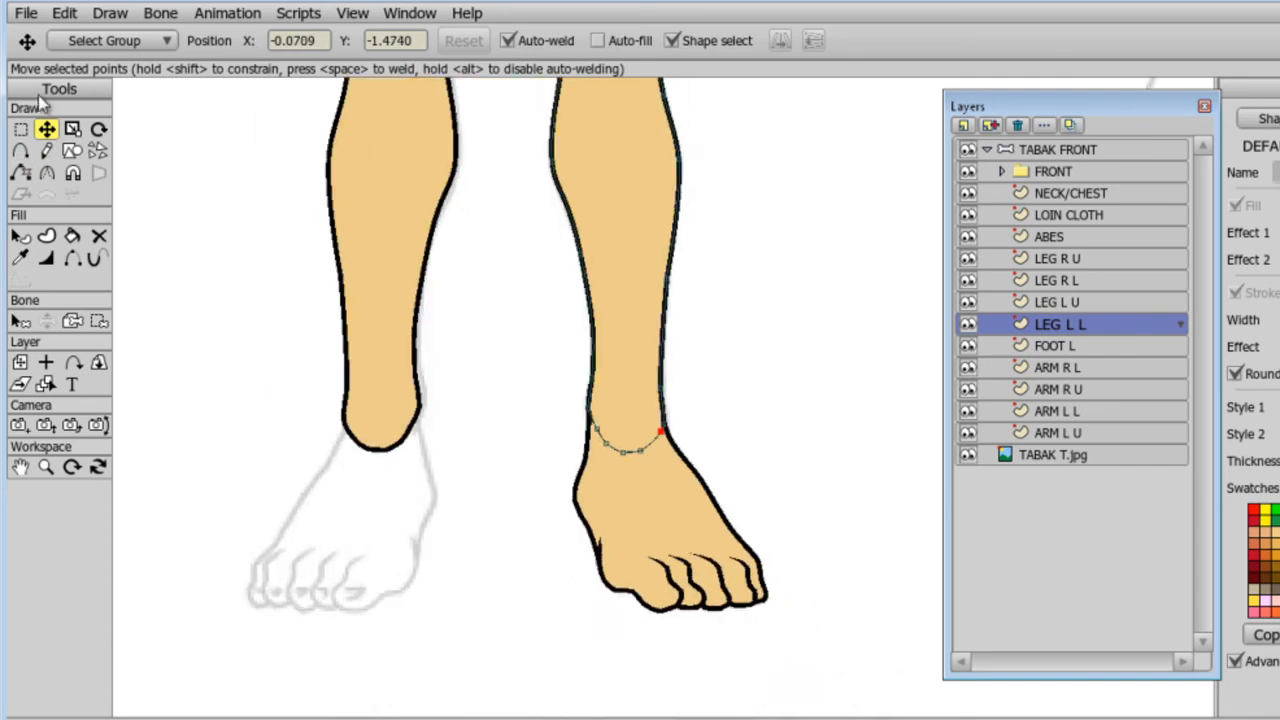
Duplicate the FOOT L layer and name the copy FOOT R.
key("Down")
key("ctrl+d")
left_click(1087, 345)
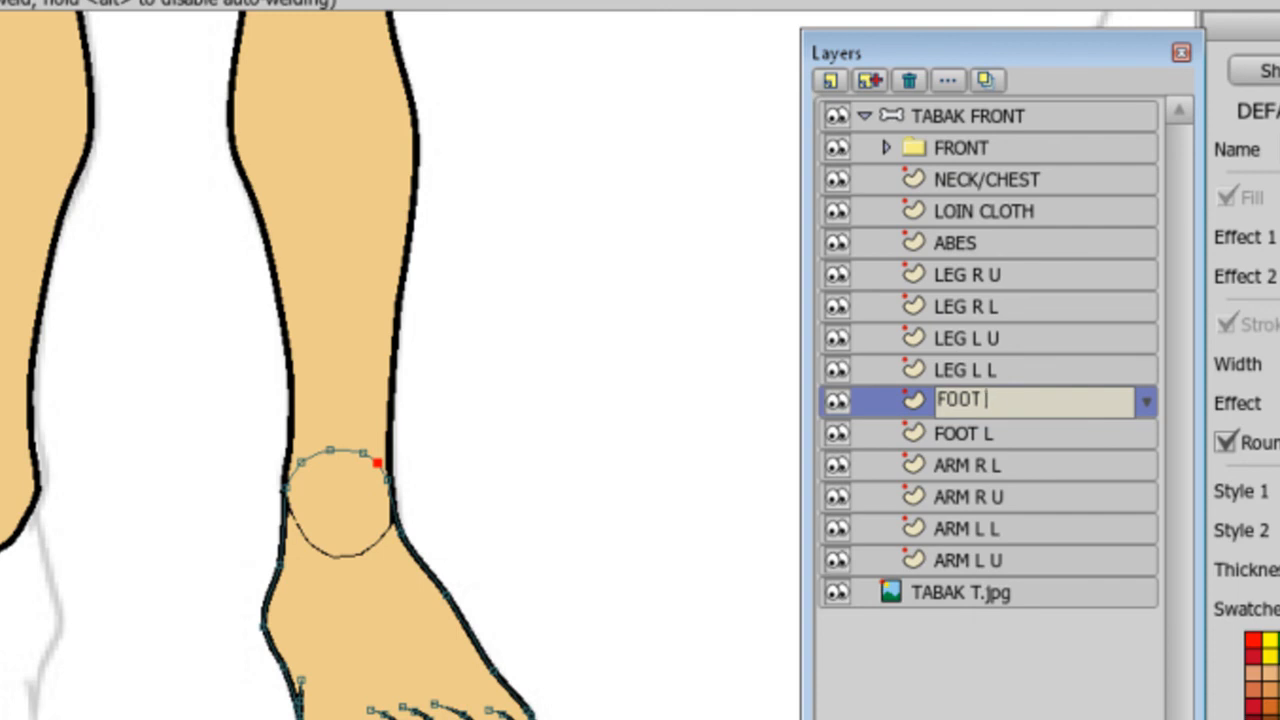
type("R")
key("Return")
Flip all FOOT R points horizontally and move them onto the sketched foot under LEG R L.
key("ctrl+a")
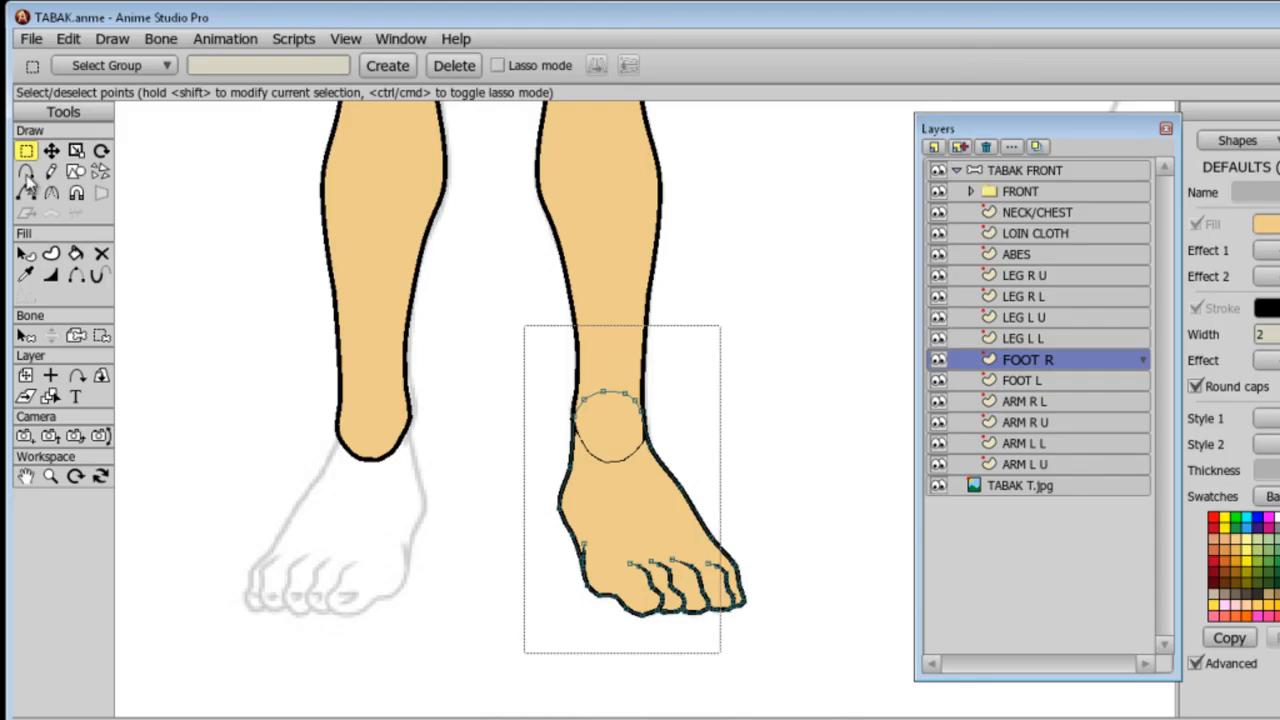
key("shift+h")
key("t")
left_click_drag(615, 472, 296, 472)
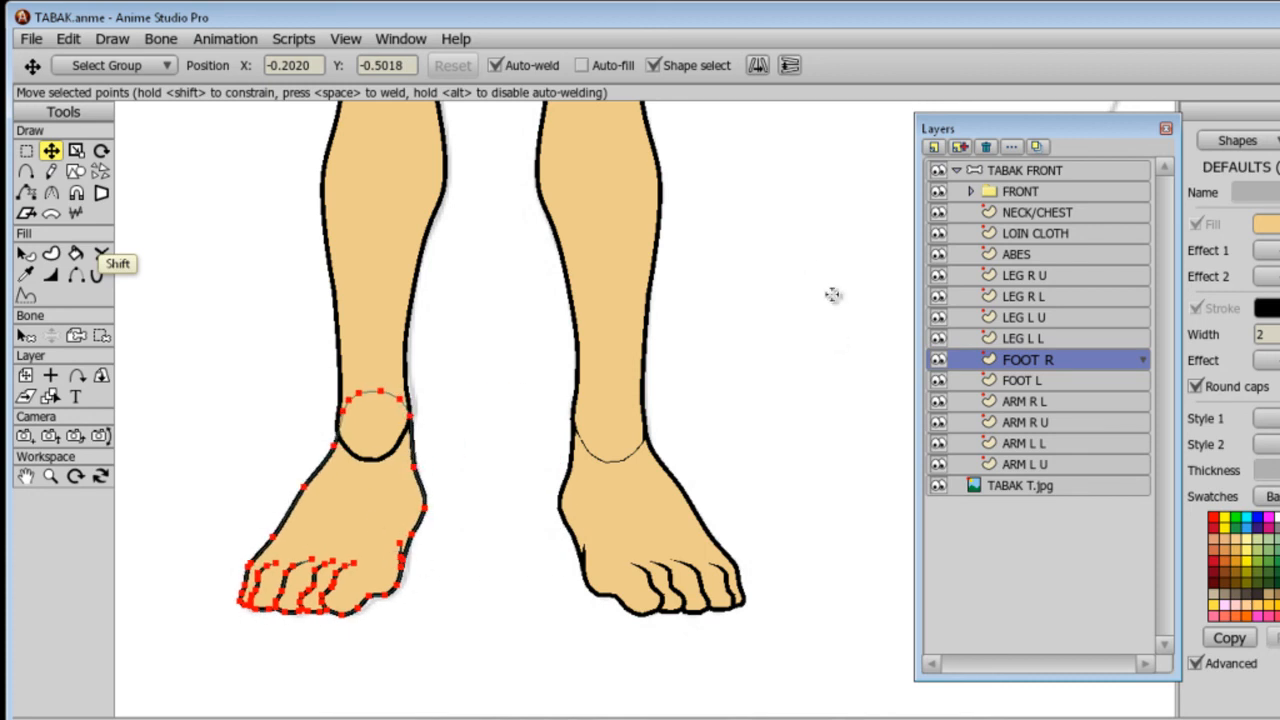
Place FOOT R beneath LEG R L and thin the LEG R L line width to 0 at the ankle points.
left_click_drag(1027, 359, 1027, 306)
left_click(1028, 296)
left_click_drag(686, 240, 849, 286)
scroll(834, 323, "up", 4)
left_click_drag(793, 445, 821, 368)
key("w")
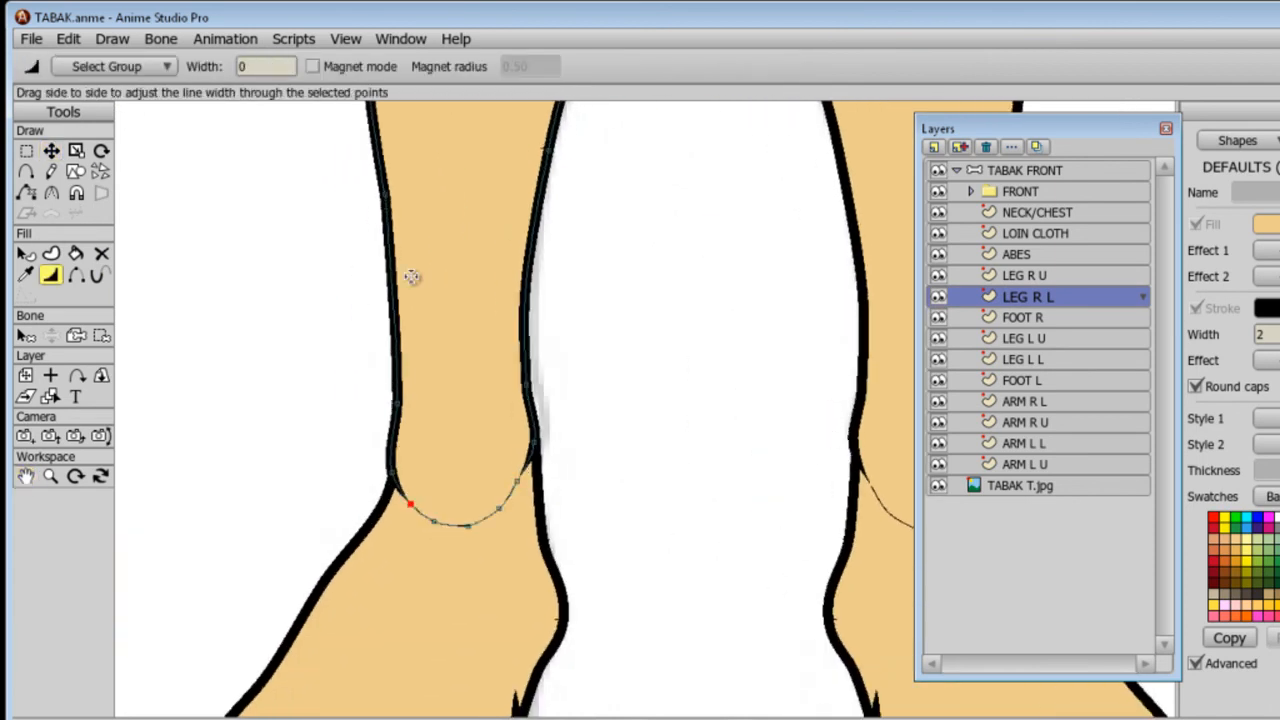
key("t")
scroll(383, 380, "down", 6)
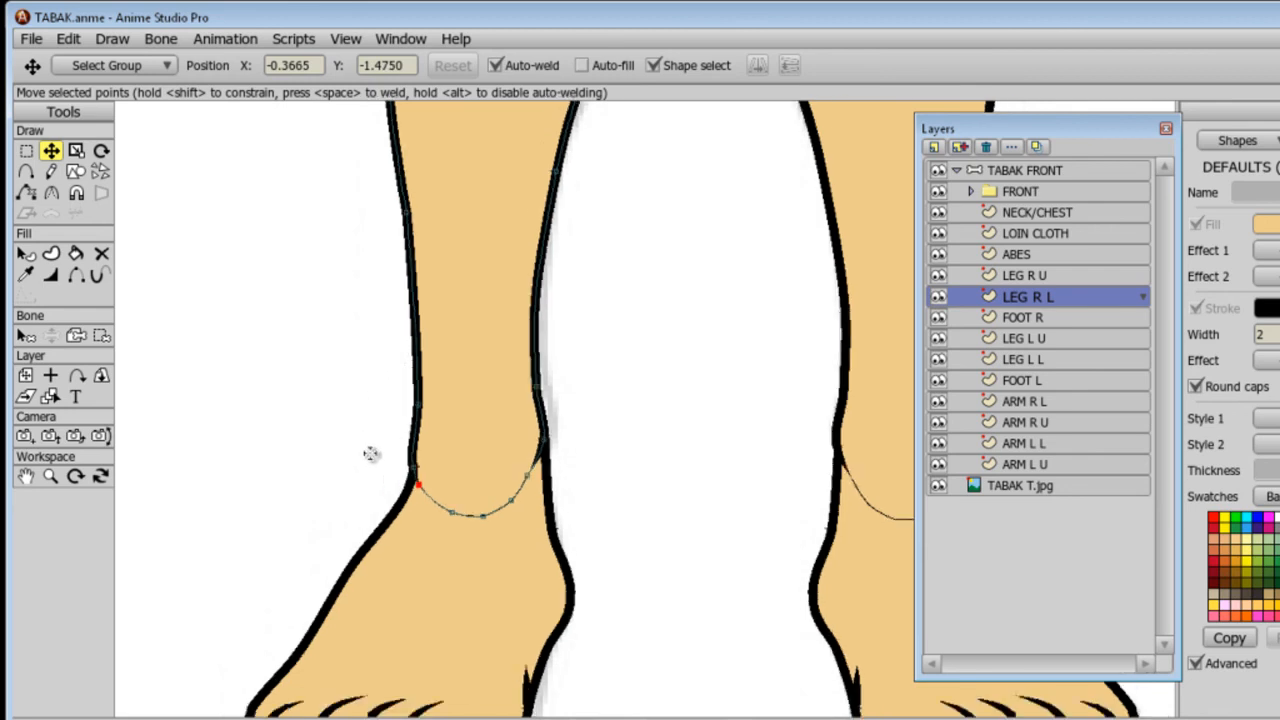
Render a preview of the finished legs and feet, and reset the camera to view the whole figure.
key("ctrl+r")
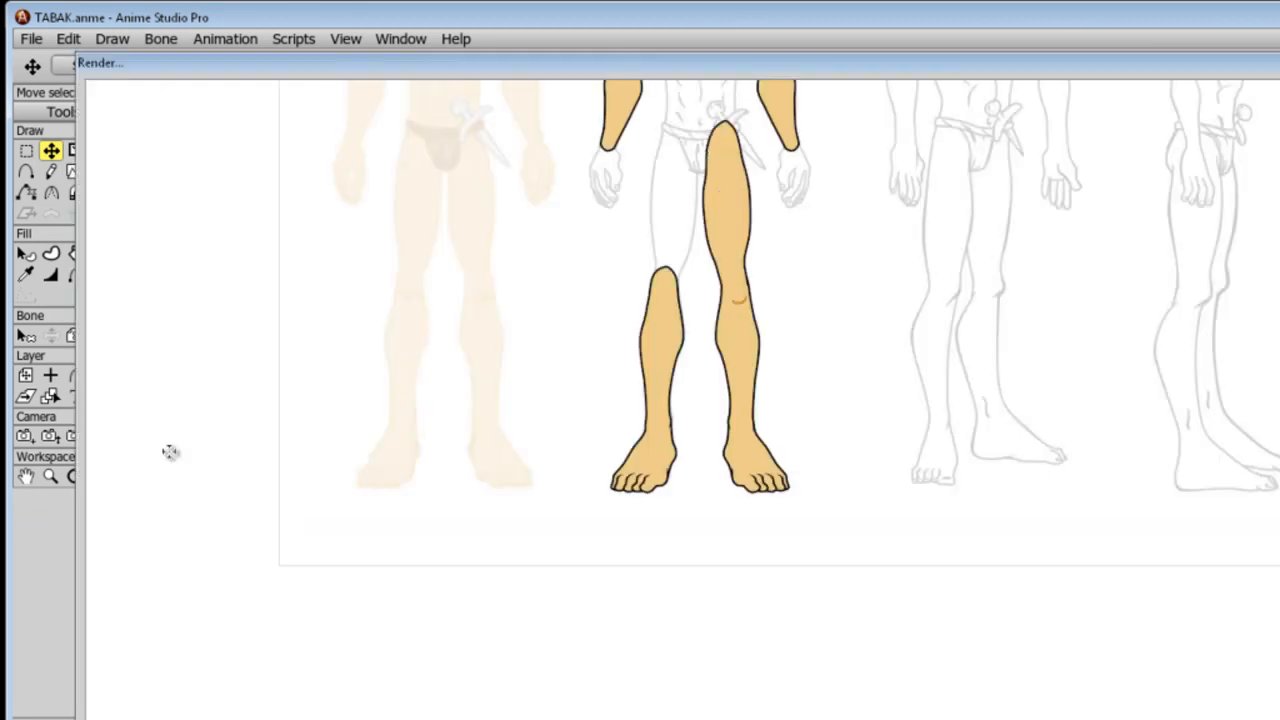
key("Escape")
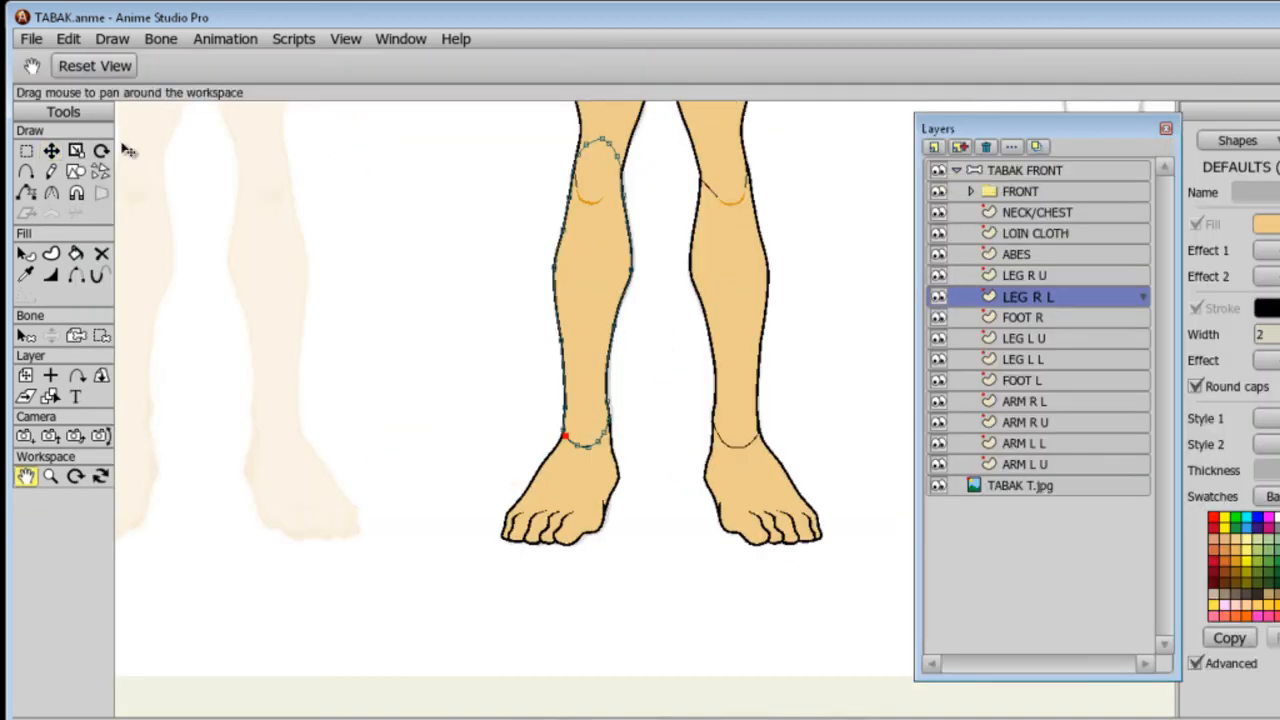
left_click_drag(126, 149, 114, 244)
left_click_drag(611, 315, 540, 330)
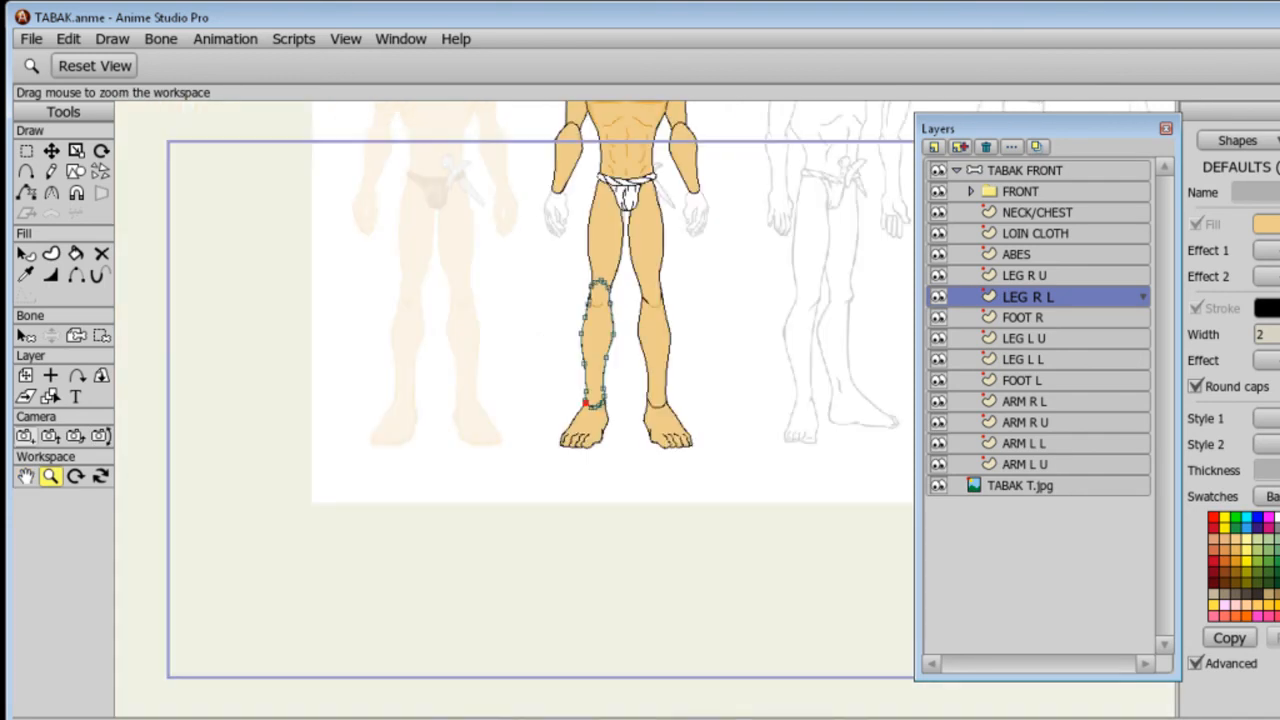
key("4")
left_click(411, 65)
left_click(50, 435)
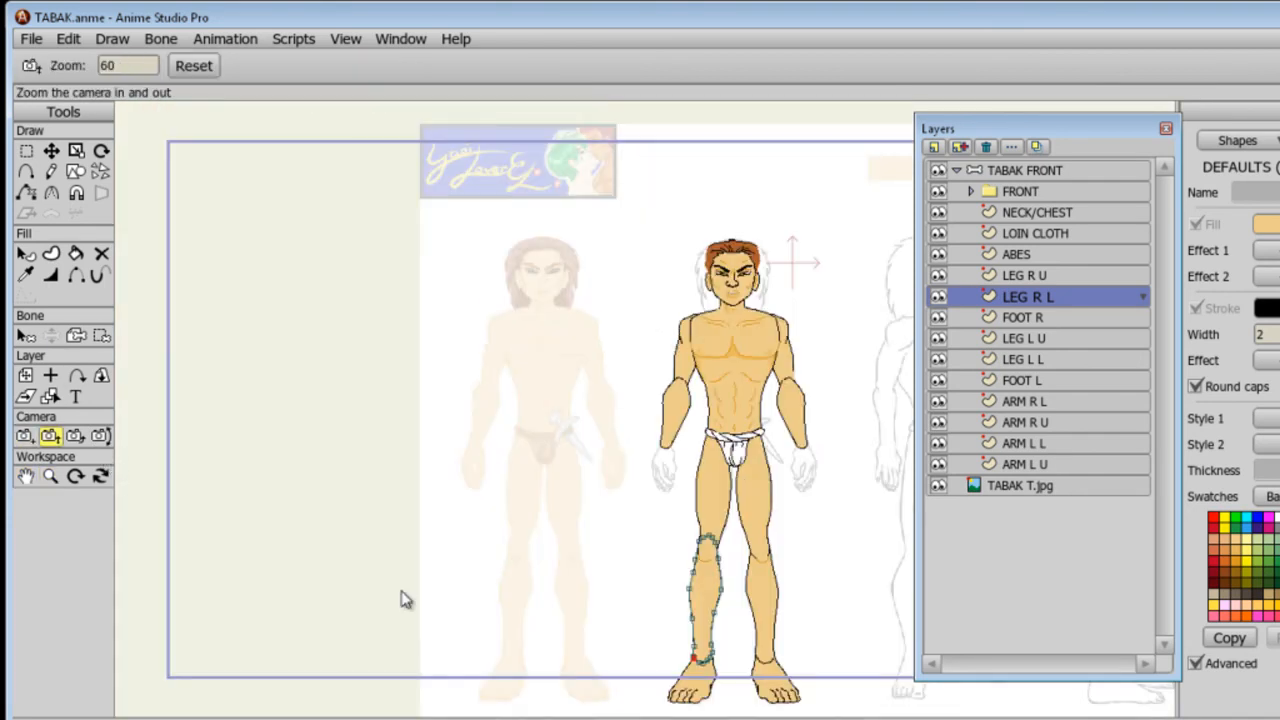
left_click(25, 435)
left_click_drag(640, 420, 635, 364)
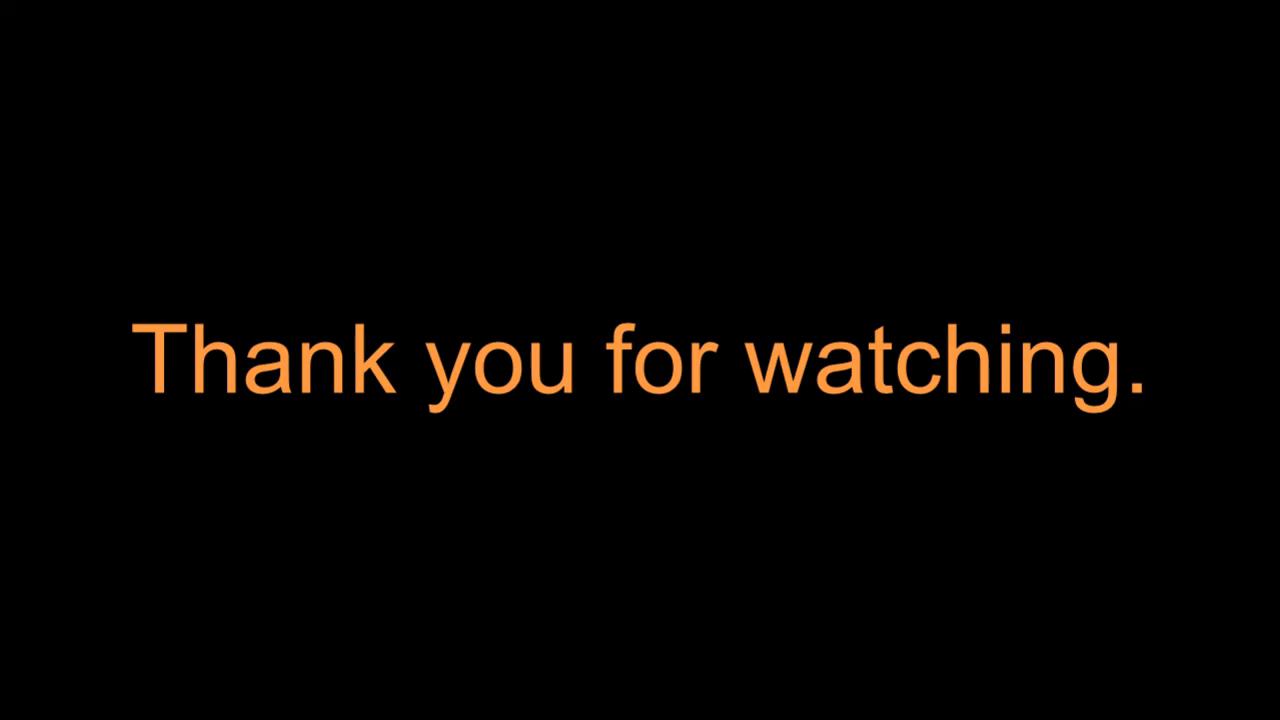